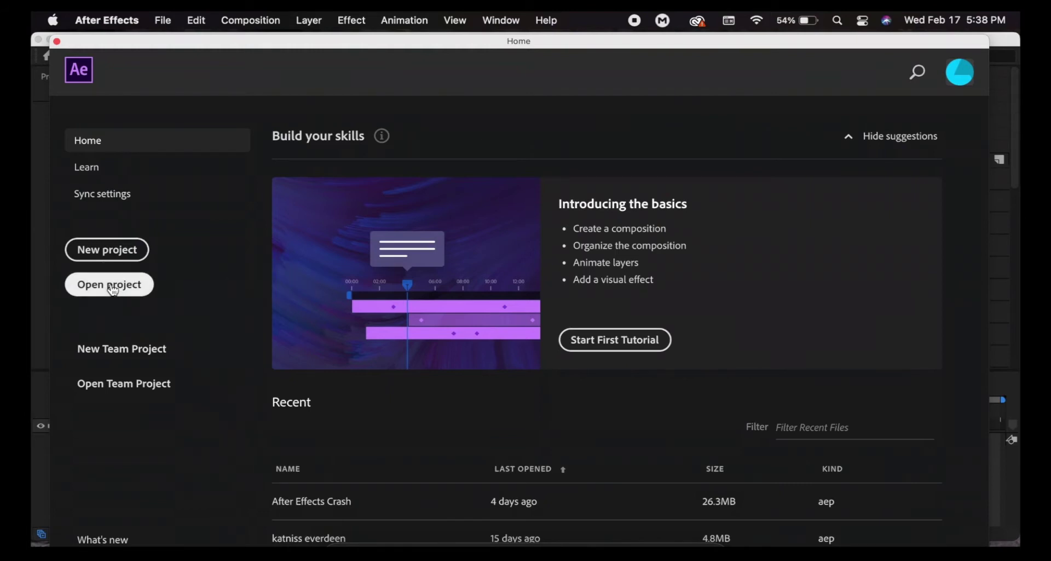
Create a new project and view the default settings for a new composition.
click(113, 289)
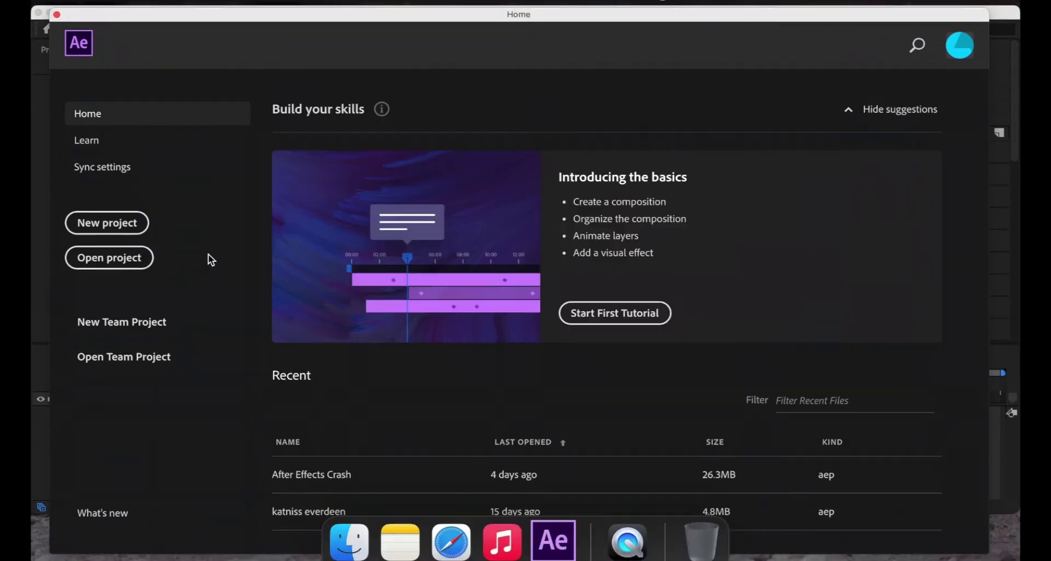
click(97, 225)
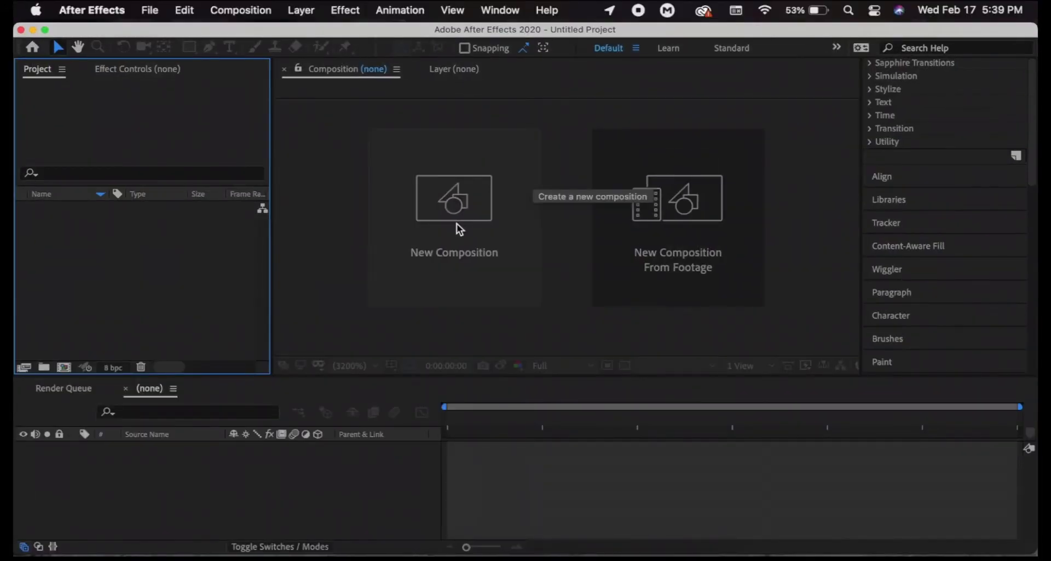
click(457, 224)
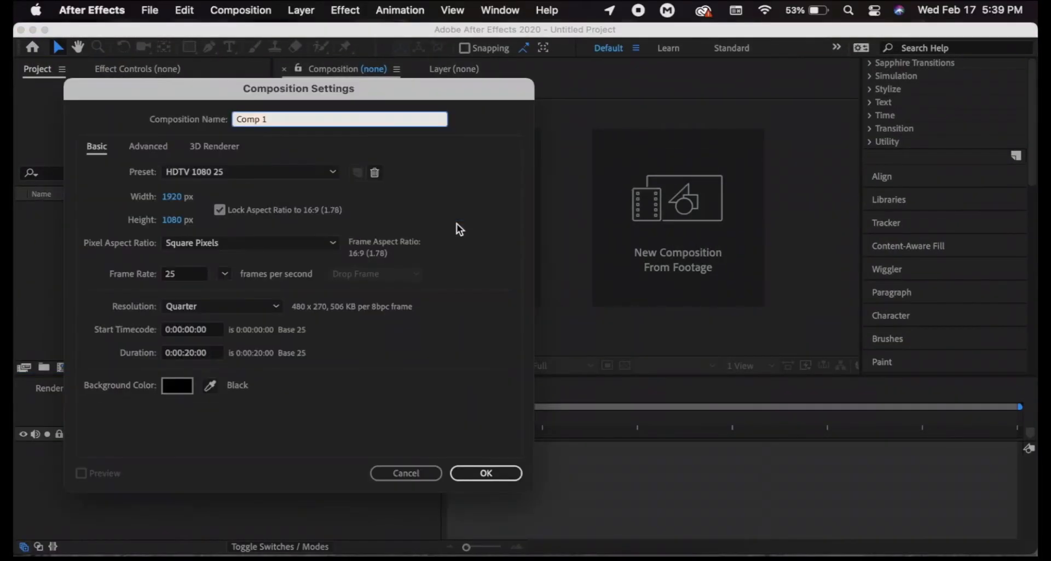
click(420, 477)
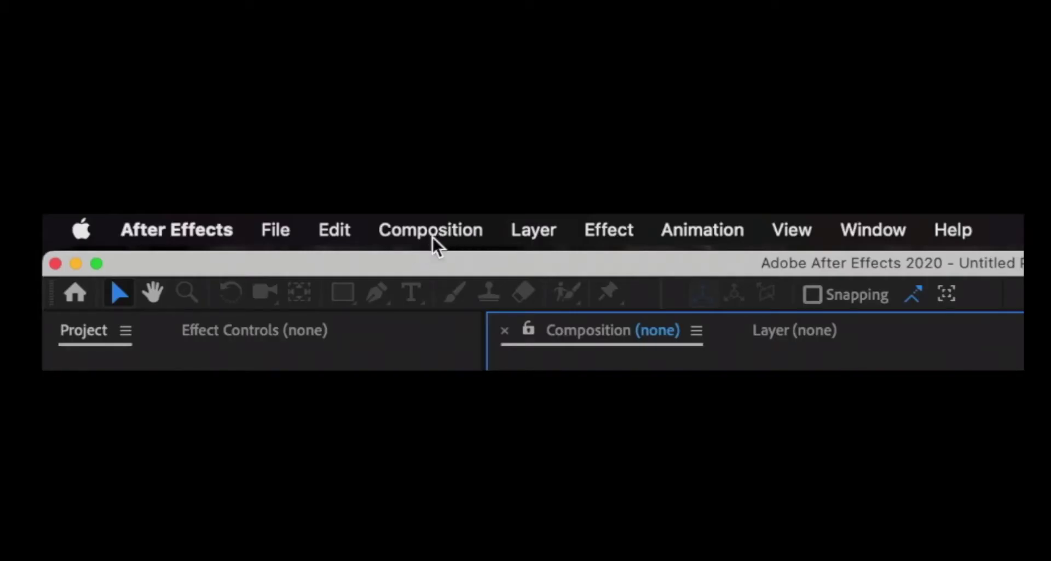
Start a new composition and name it "caroline forbes soft edit".
click(433, 238)
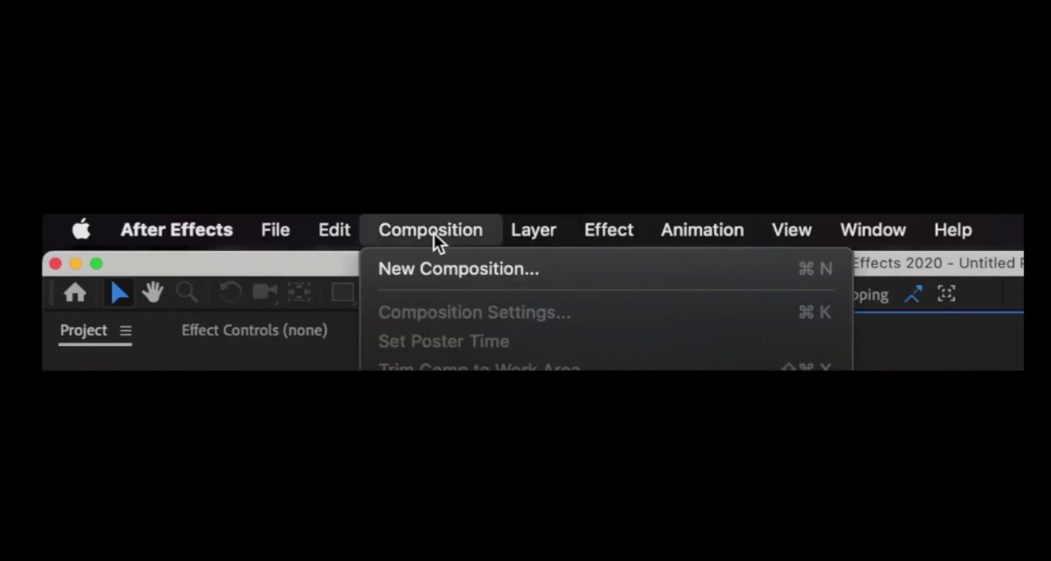
click(429, 267)
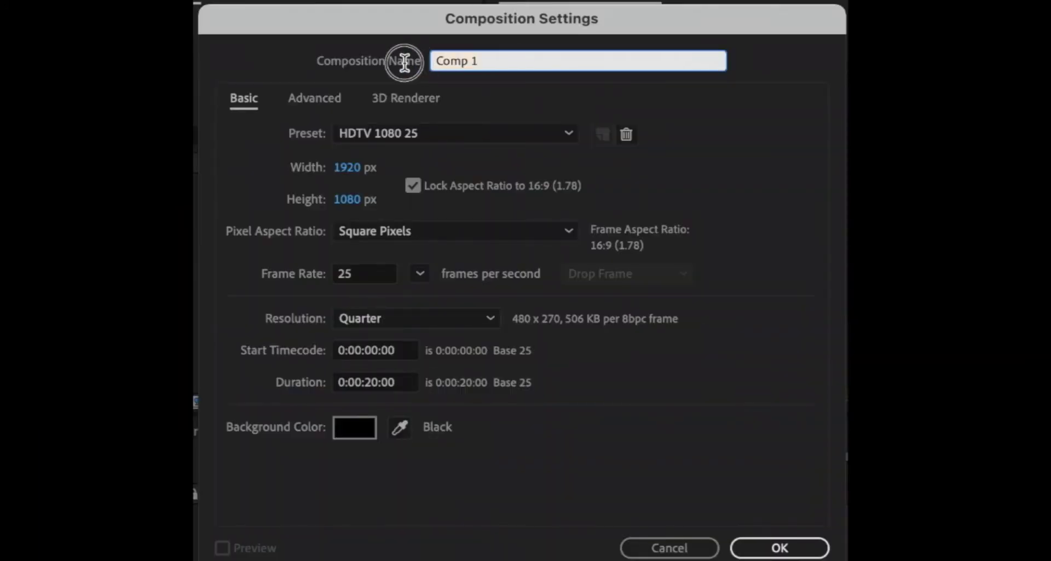
key(super+a)
key(BackSpace)
text(caroline forbes soft edit)
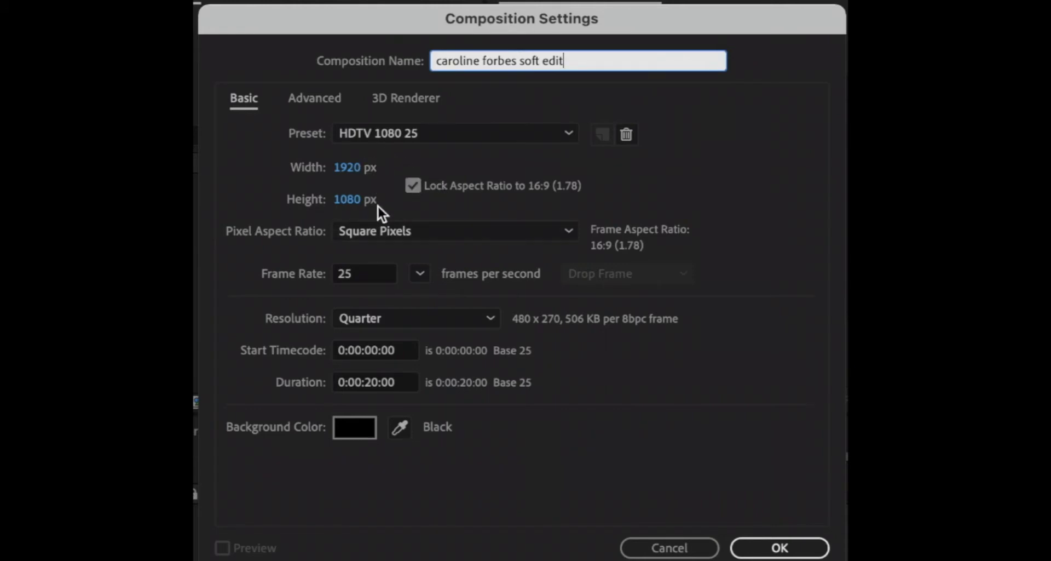
Unlock the aspect ratio and set the composition size to 1080 x 1080 px.
click(350, 167)
text(1080)
key(Return)
click(413, 186)
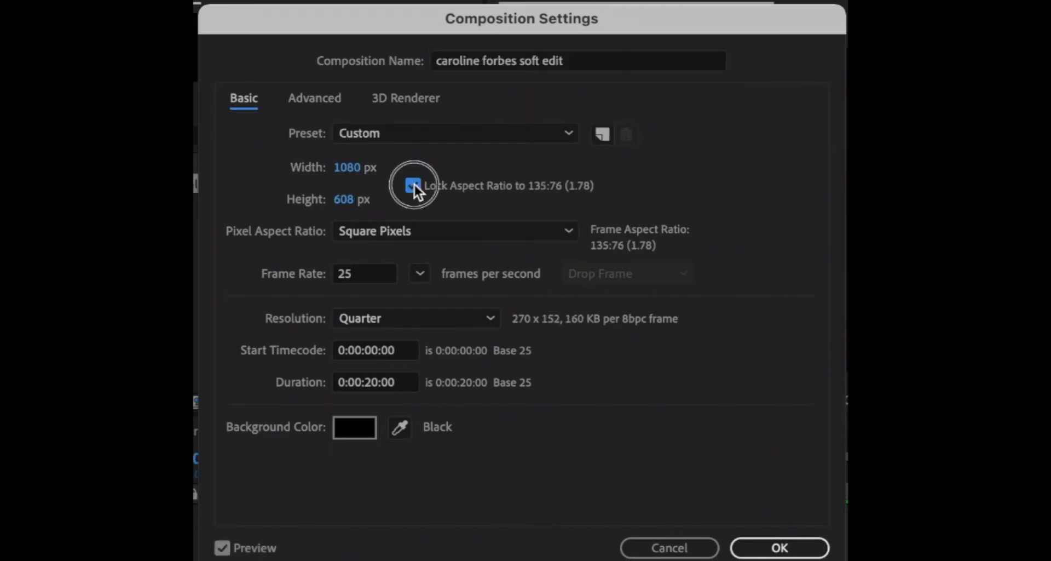
click(345, 200)
text(10)
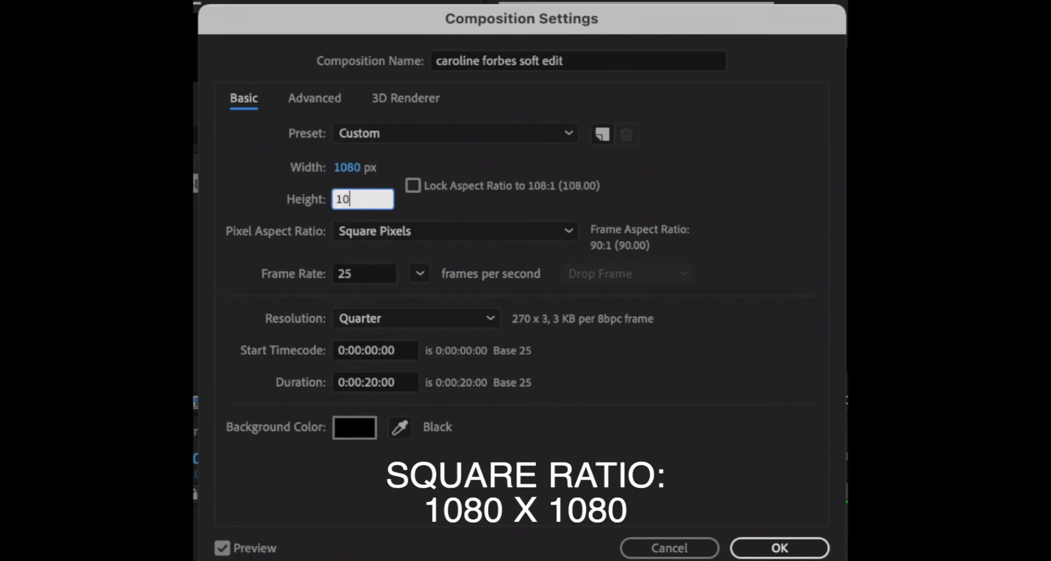
text(80)
key(Return)
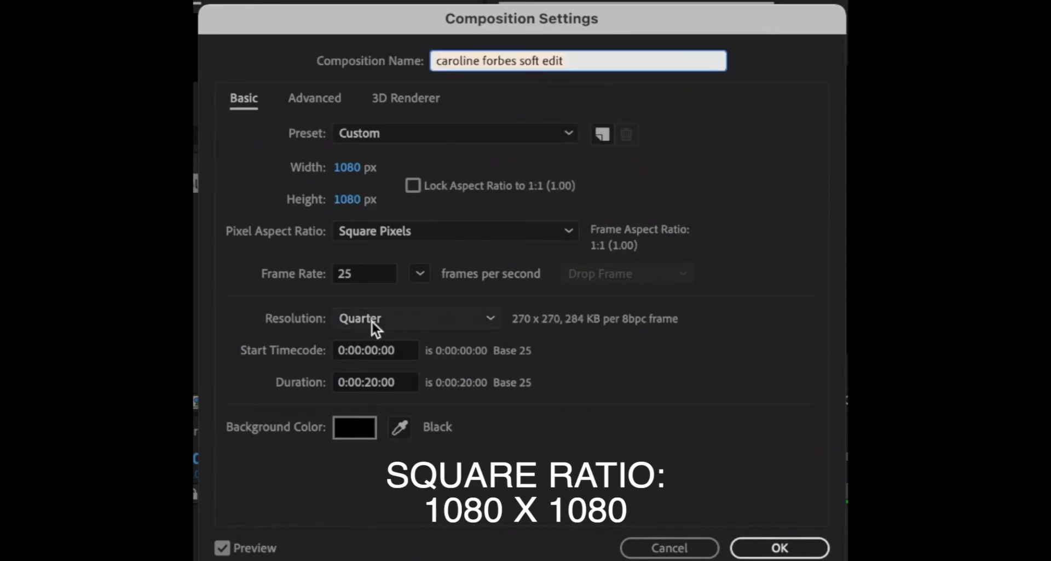
Keep the resolution at Quarter, set the duration to 0:00:40:00 and create the composition.
click(402, 318)
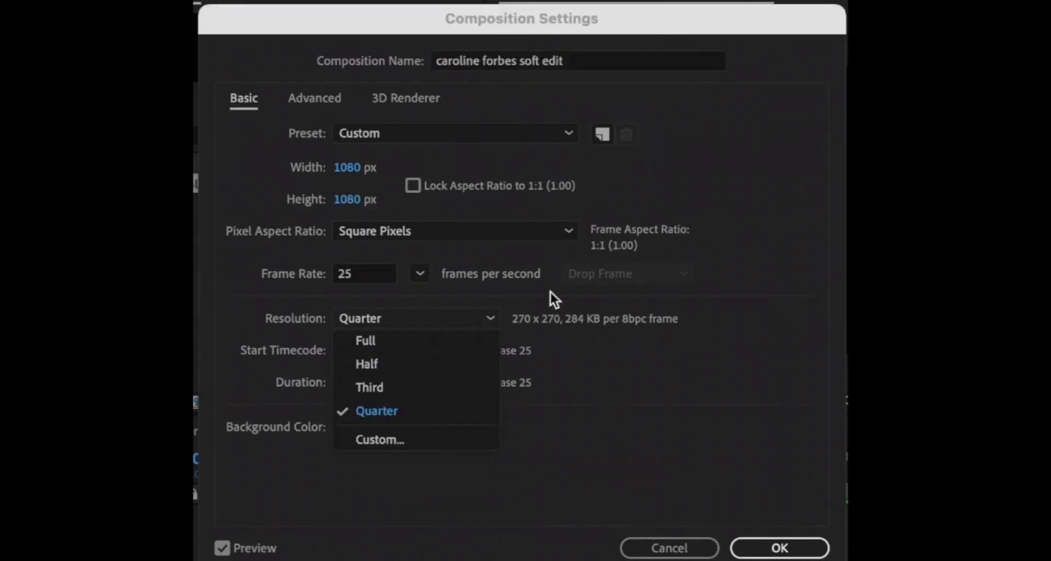
click(738, 264)
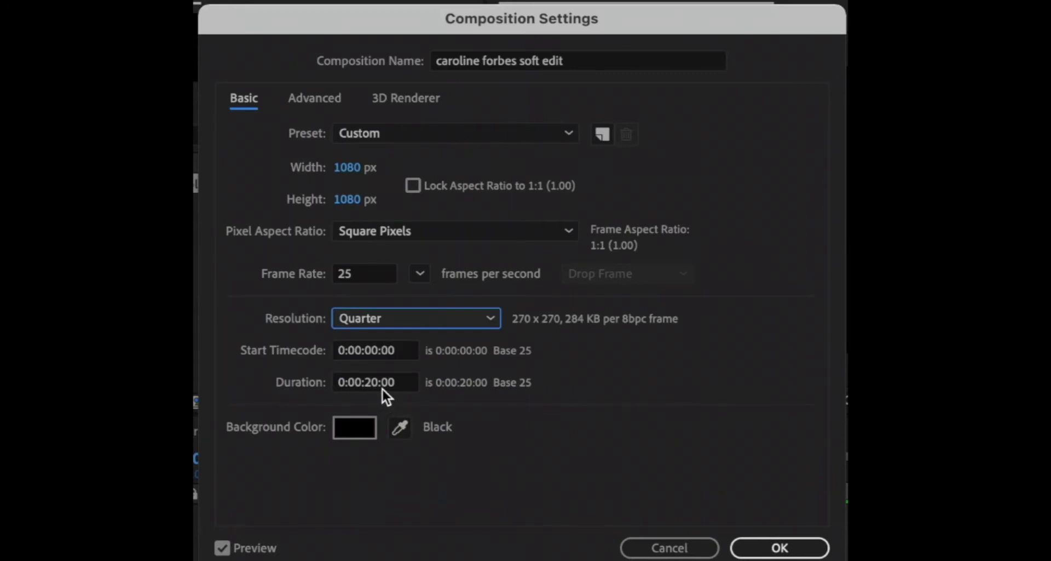
click(367, 383)
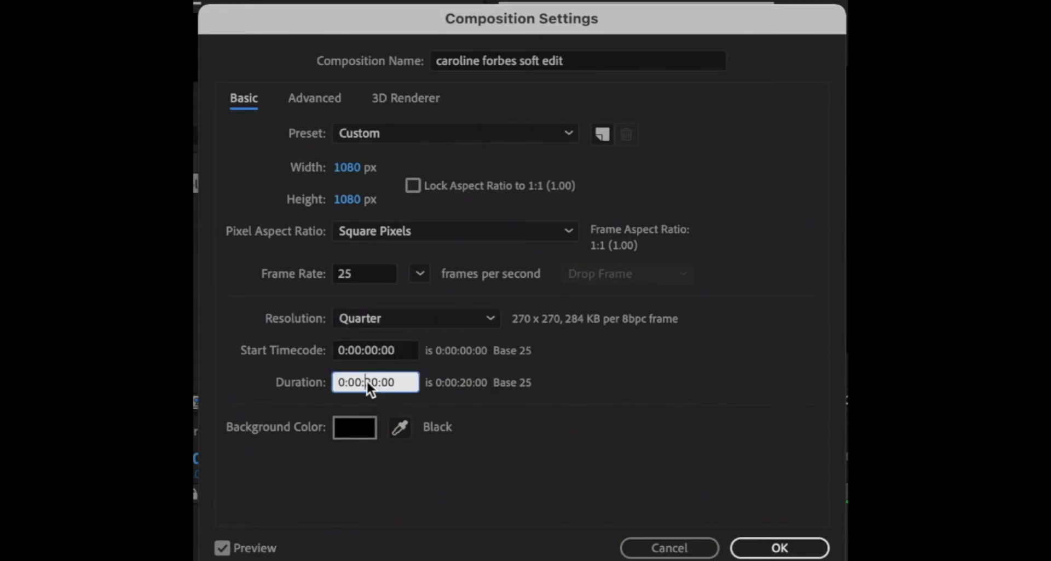
key(BackSpace)
text(4)
key(Return)
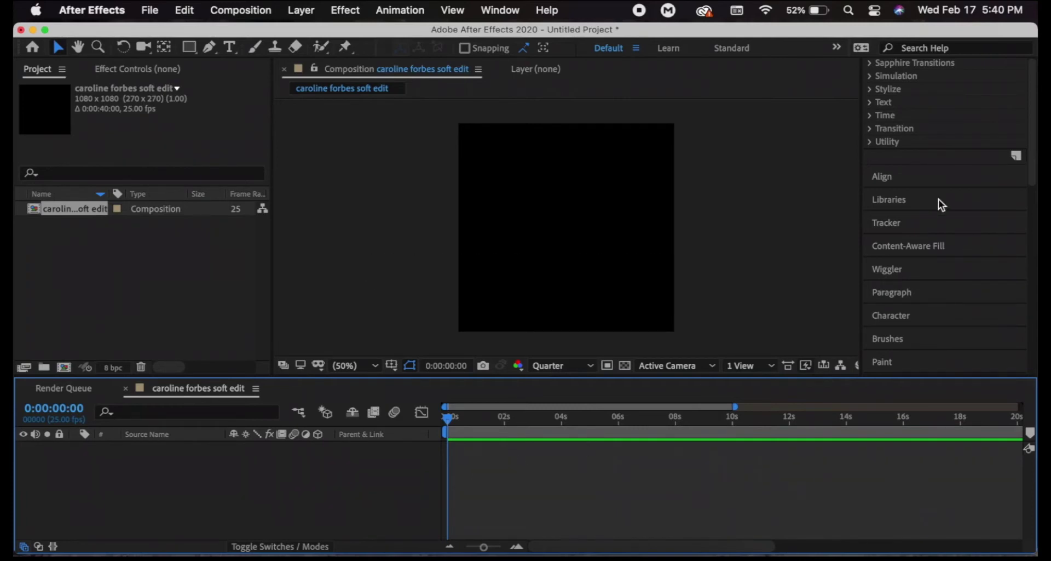
Scrub the current time indicator to 0:00:05:16 and return it to the start of the timeline.
scroll(939, 199, up, 8)
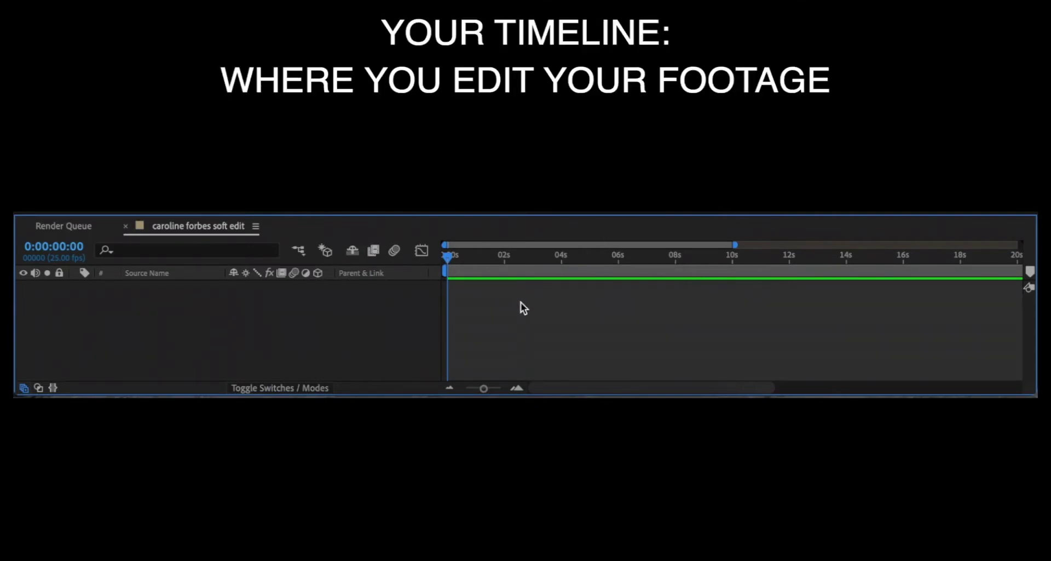
drag(551, 261, 586, 283)
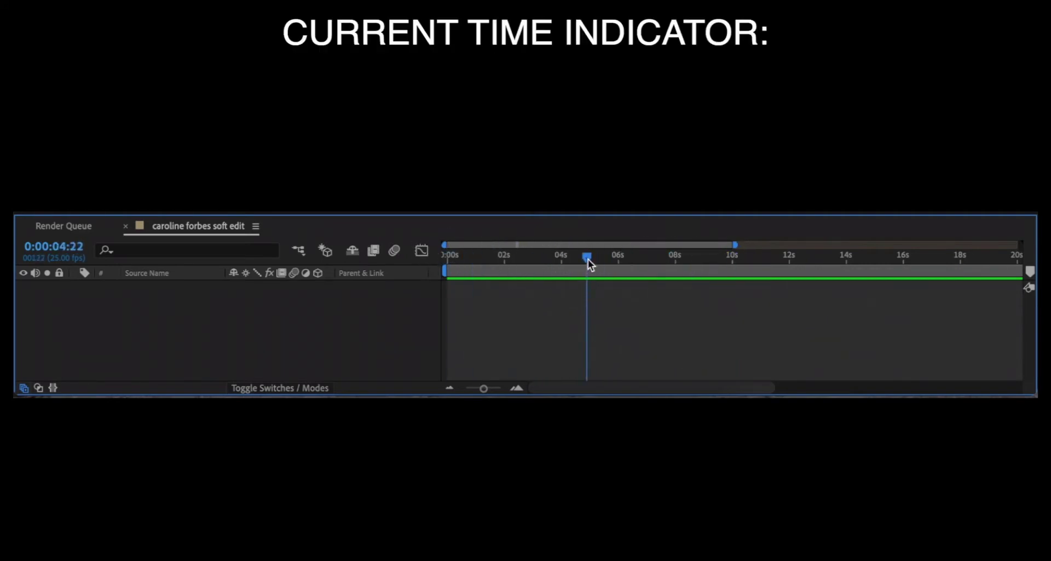
drag(588, 259, 608, 257)
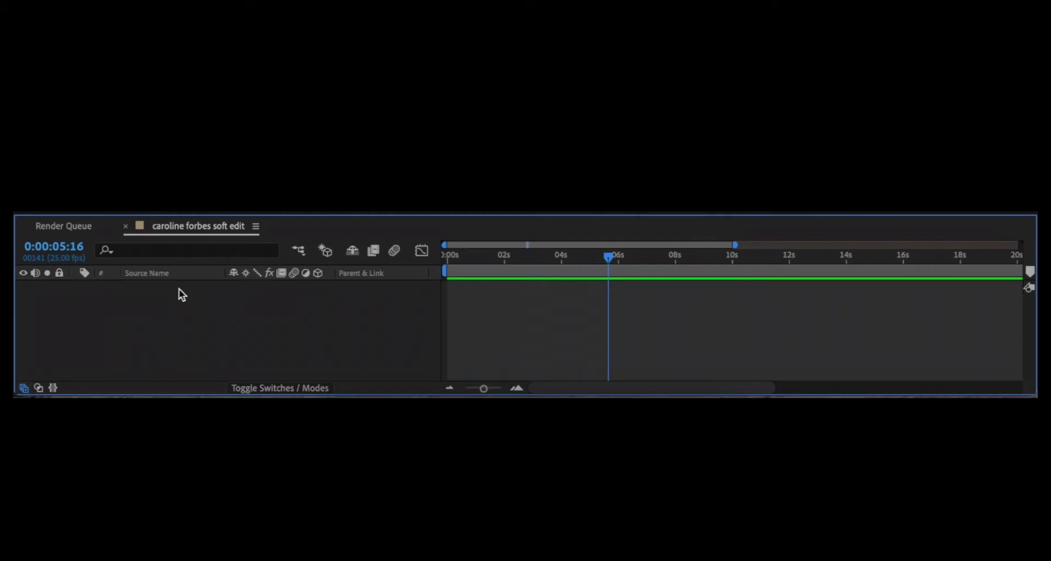
drag(587, 257, 429, 232)
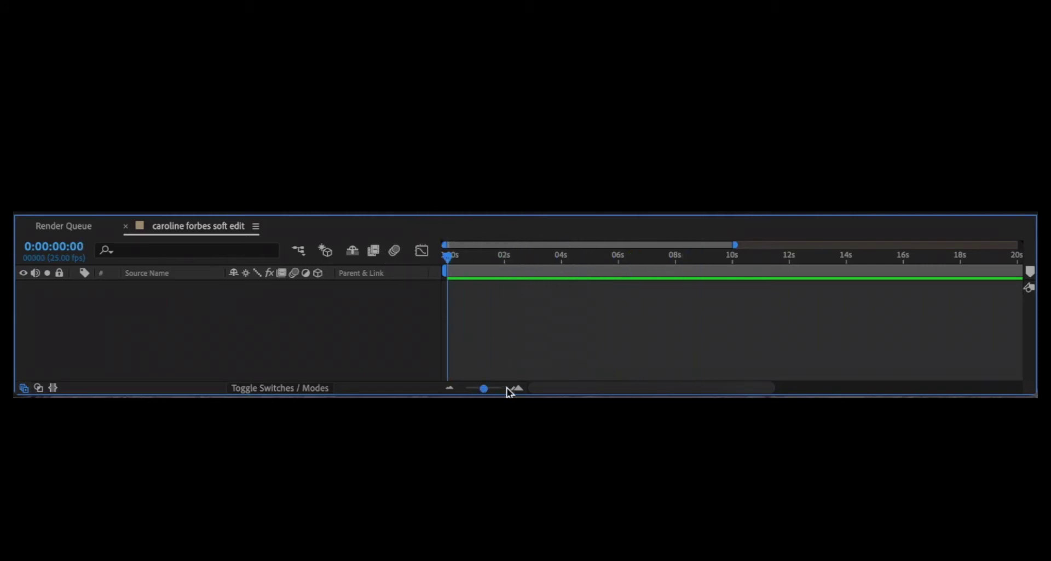
Zoom the timeline's time scale in and out, finishing on the full 40-second duration.
click(485, 389)
drag(485, 388, 472, 388)
click(521, 388)
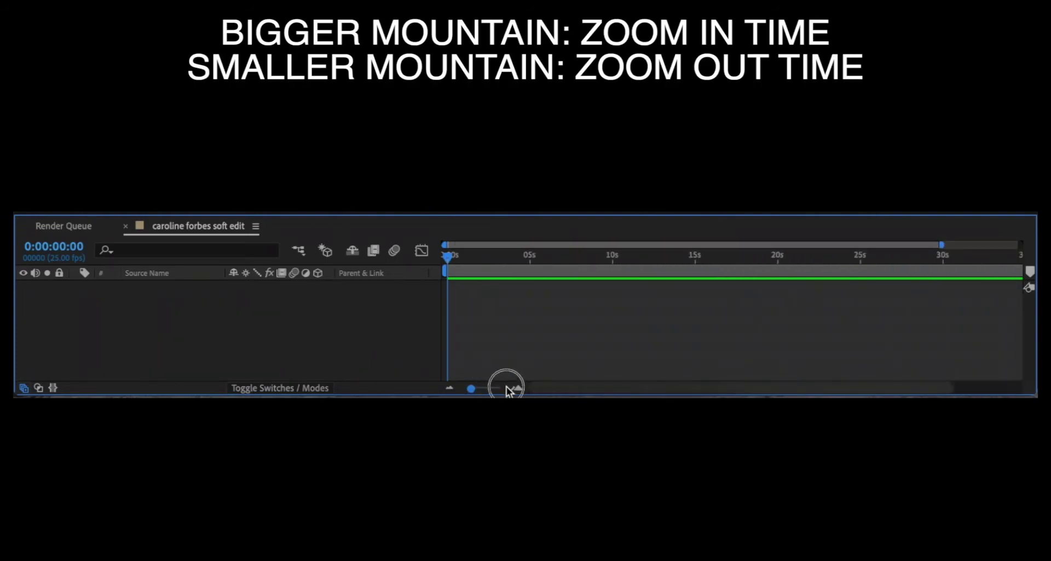
click(517, 388)
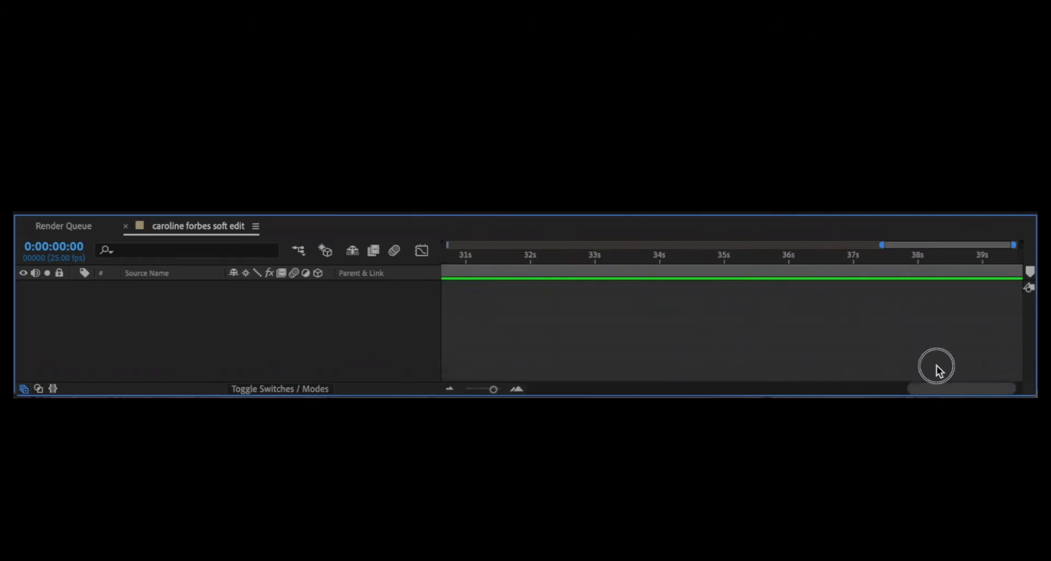
drag(937, 366, 524, 336)
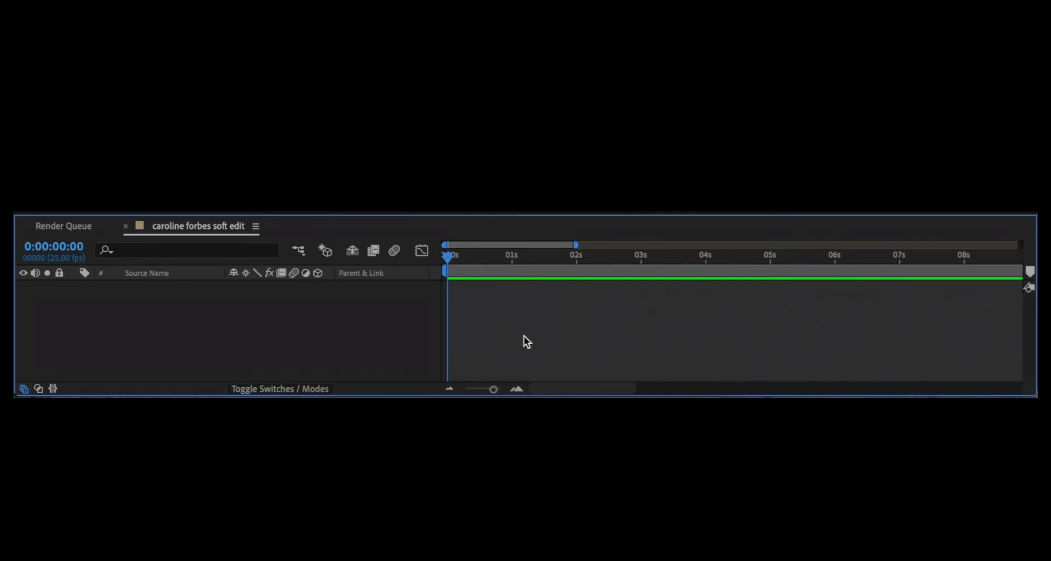
scroll(524, 337, up, 5)
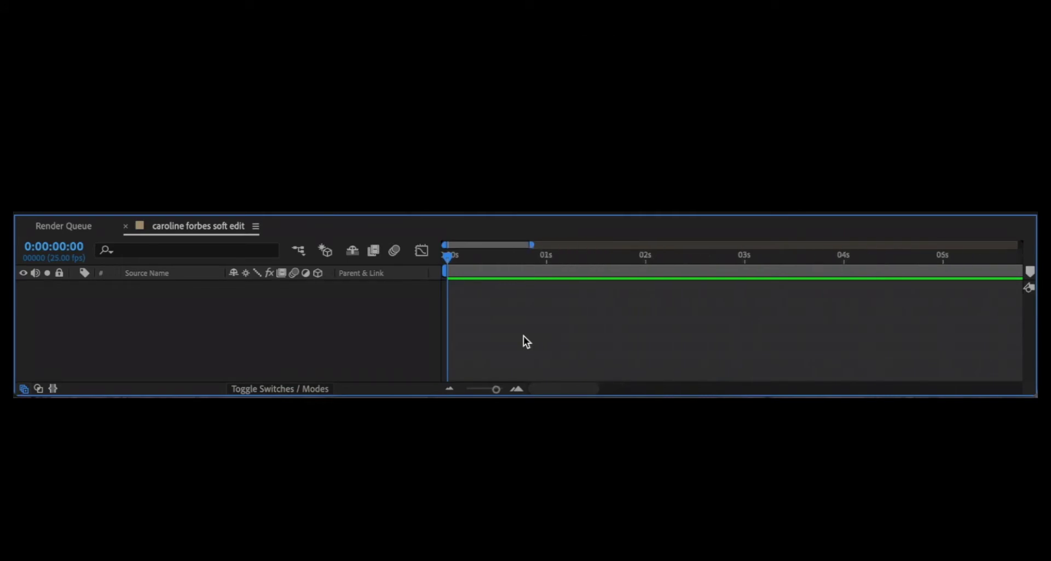
scroll(523, 337, down, 5)
key(minus)
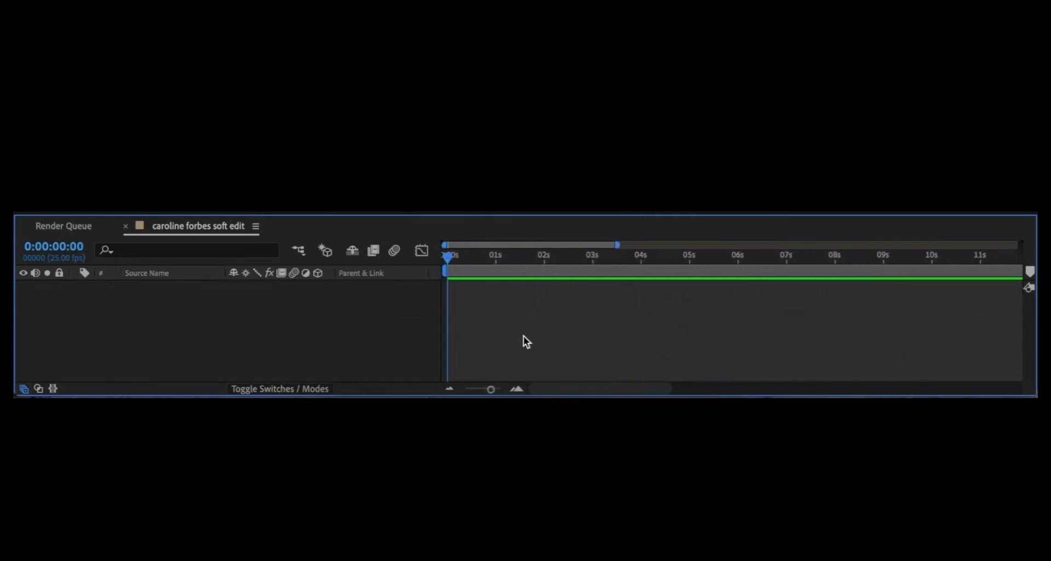
key(equal)
key(equal)
key(minus)
key(minus)
key(minus)
key(minus)
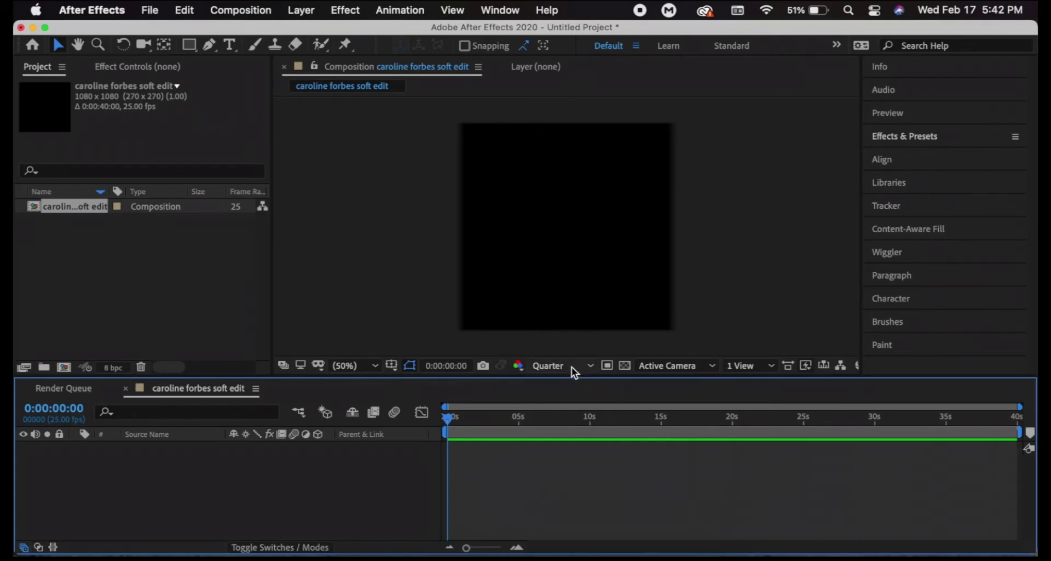
Try the composition preview at 100% magnification and return it to Fit.
click(363, 366)
click(364, 366)
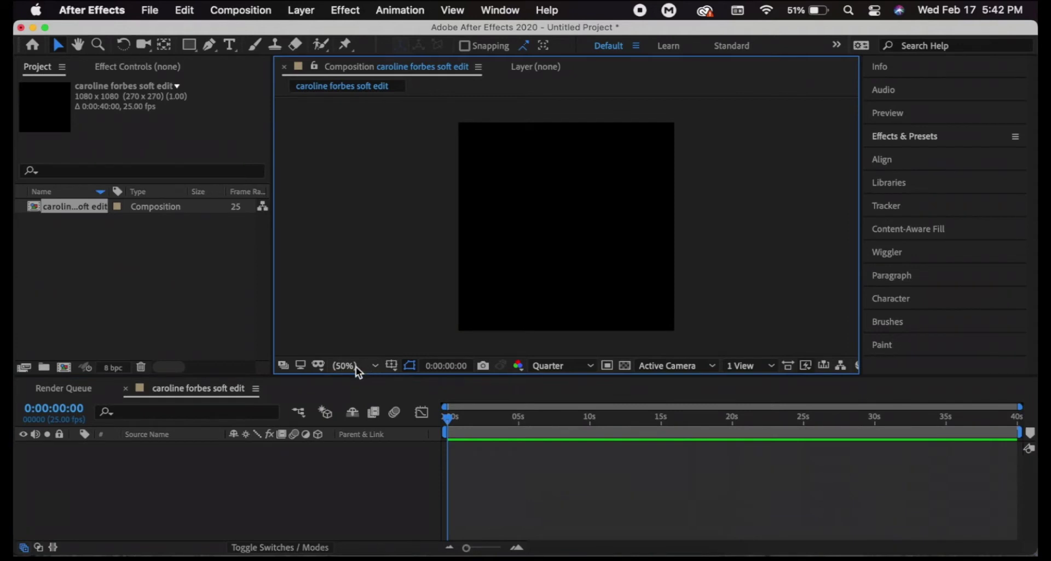
click(356, 366)
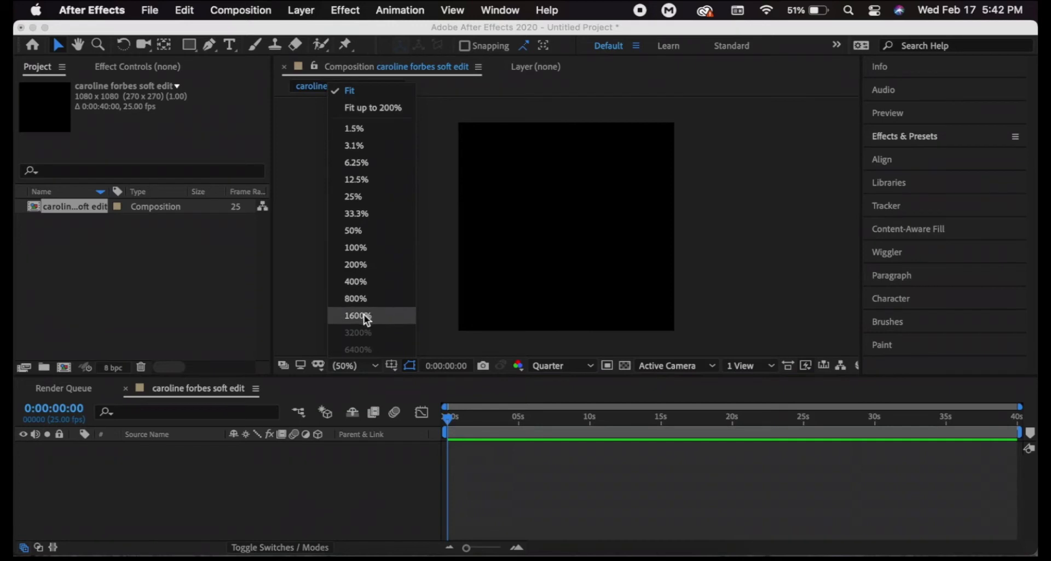
click(354, 248)
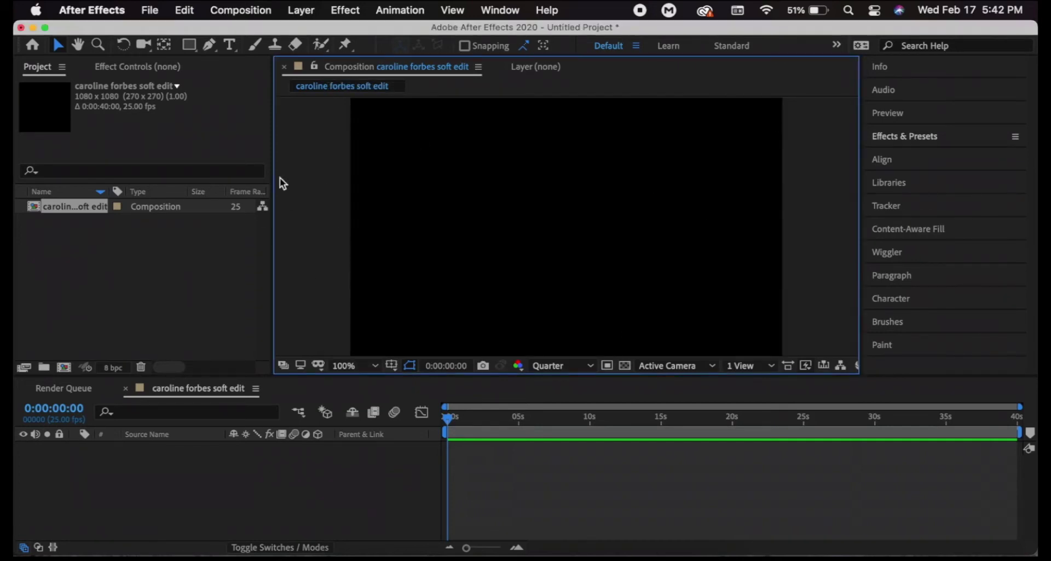
click(381, 88)
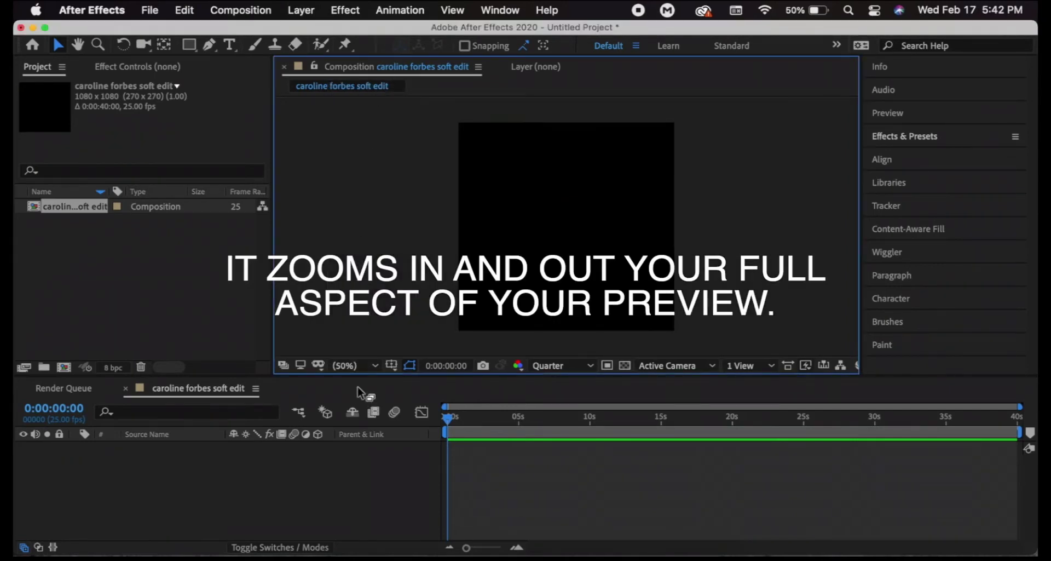
click(356, 366)
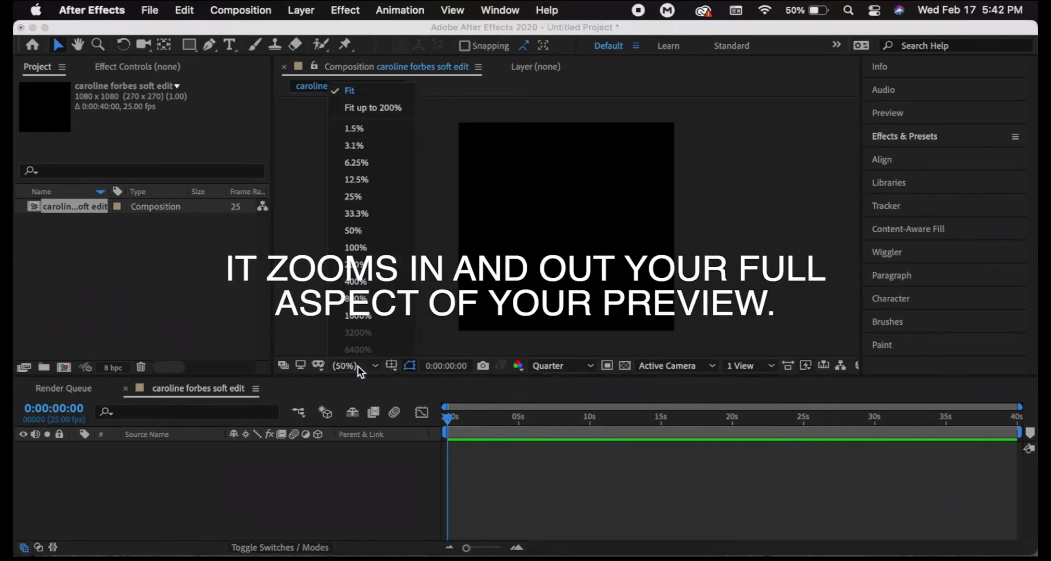
click(385, 92)
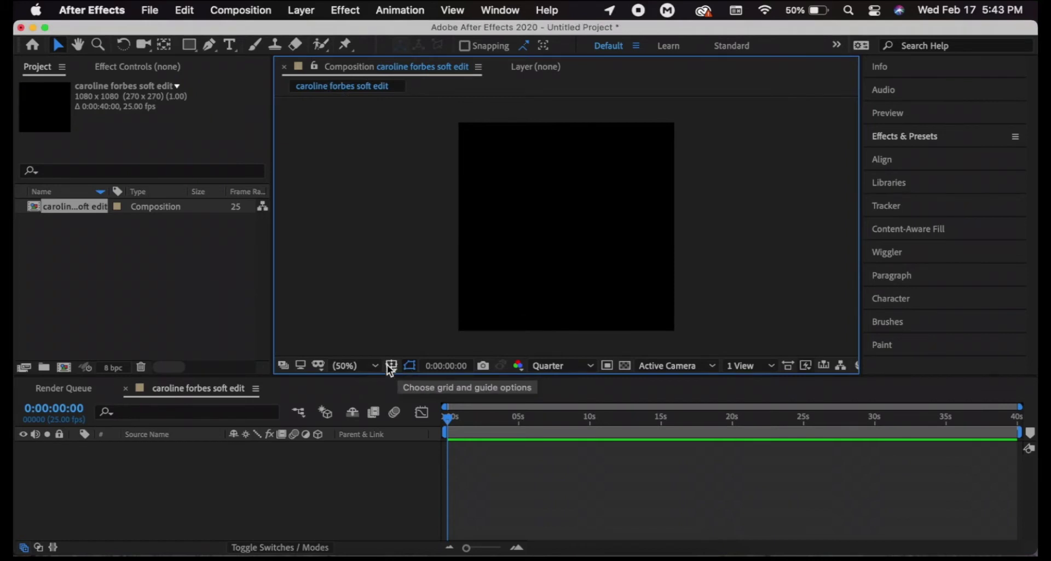
Show the Proportional Grid over the composition preview and turn it off again.
click(387, 364)
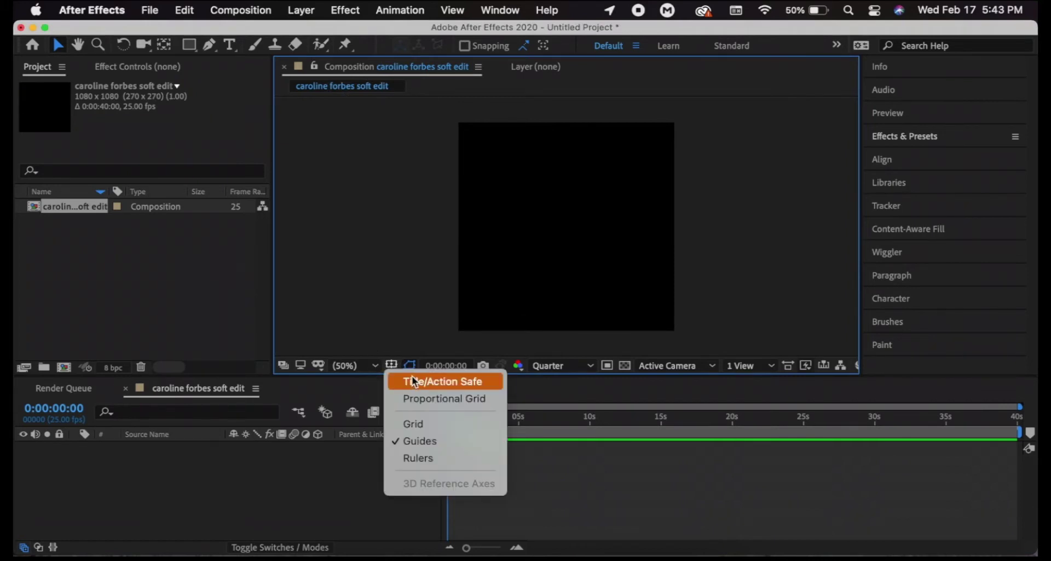
click(444, 382)
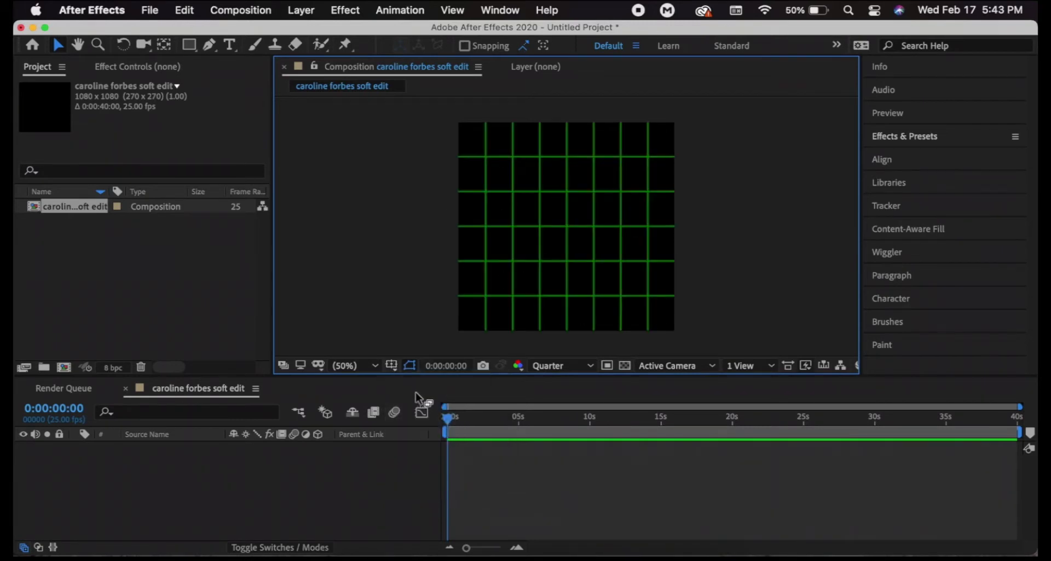
click(393, 364)
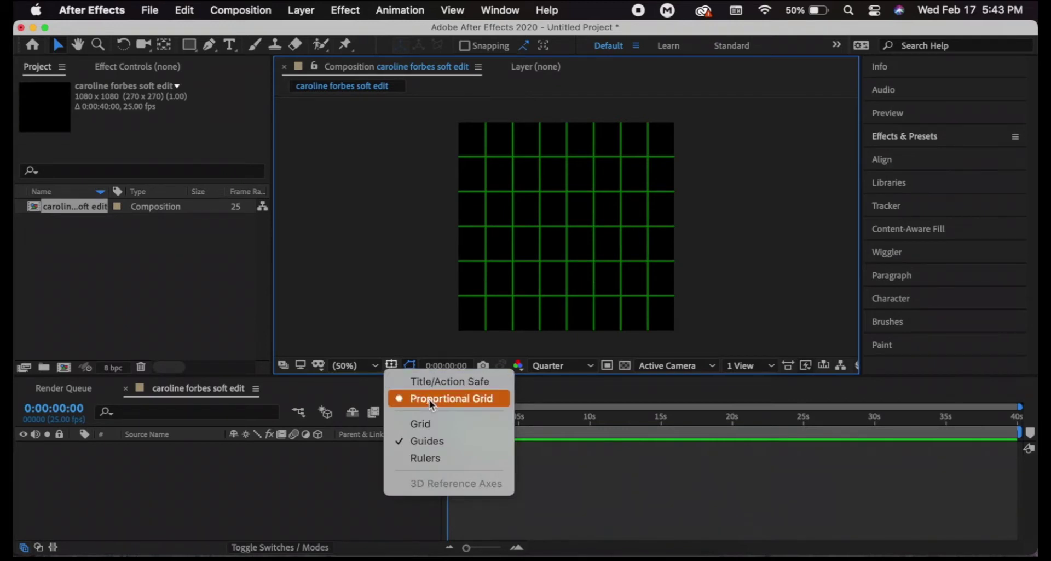
click(430, 399)
click(393, 365)
click(566, 394)
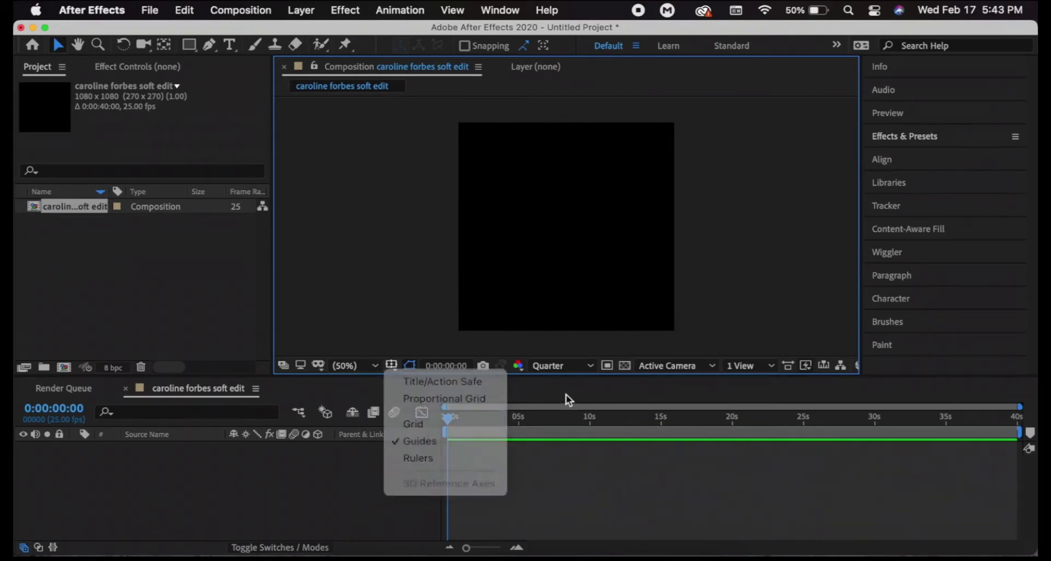
Try the composition preview at Full resolution and return it to Quarter.
click(559, 366)
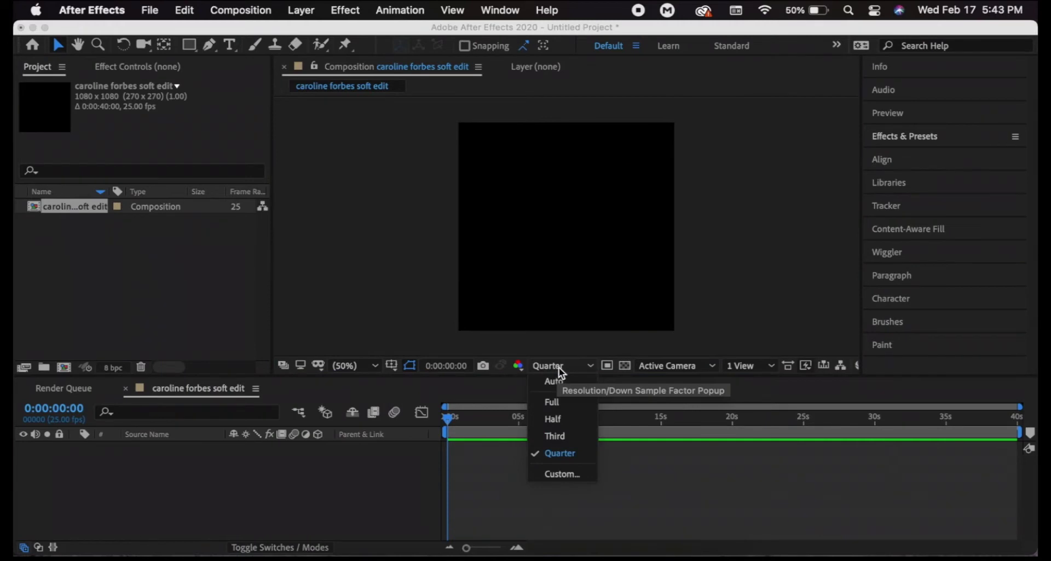
click(570, 400)
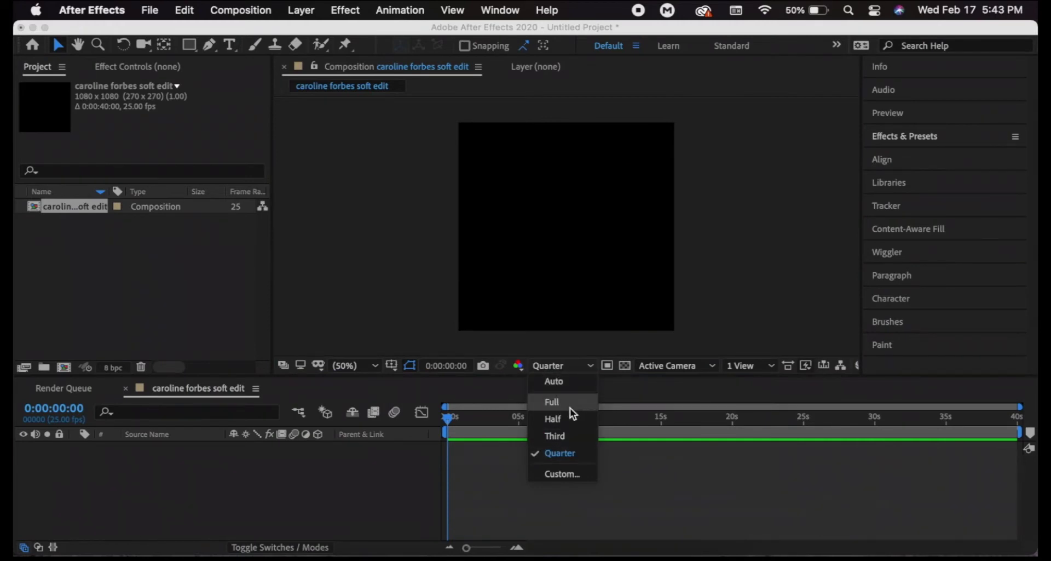
click(560, 365)
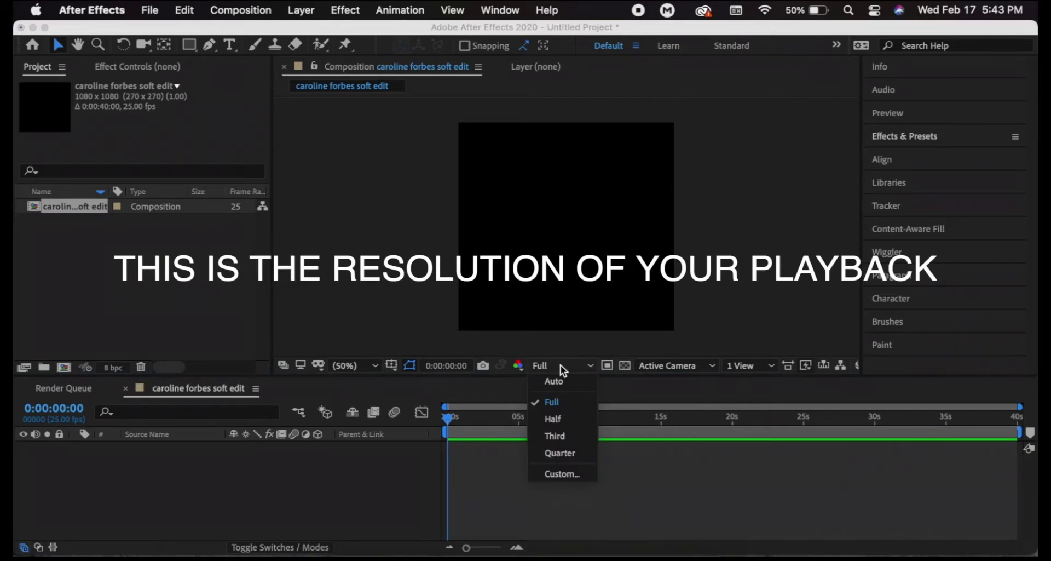
click(562, 452)
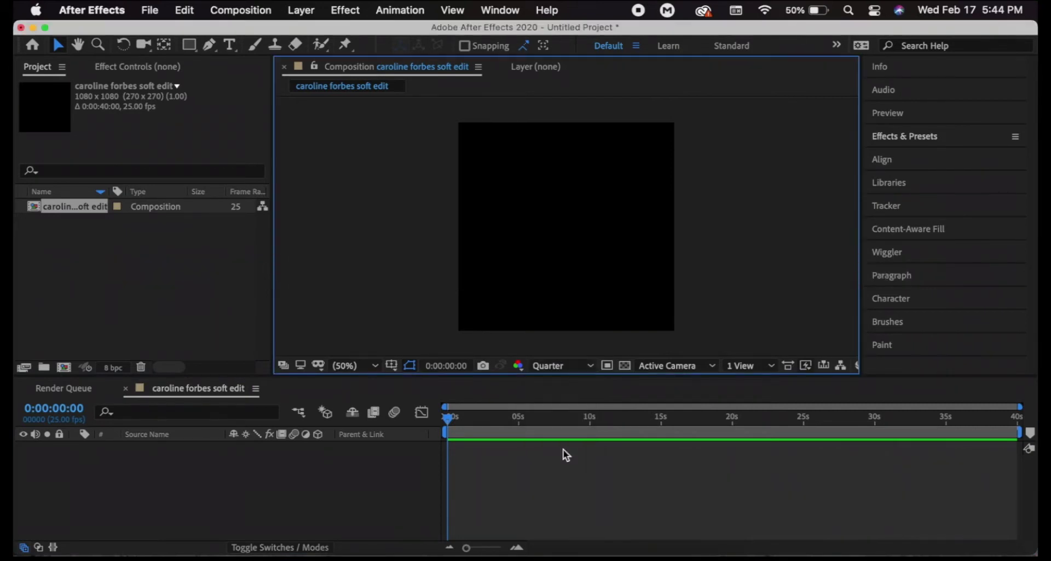
click(581, 367)
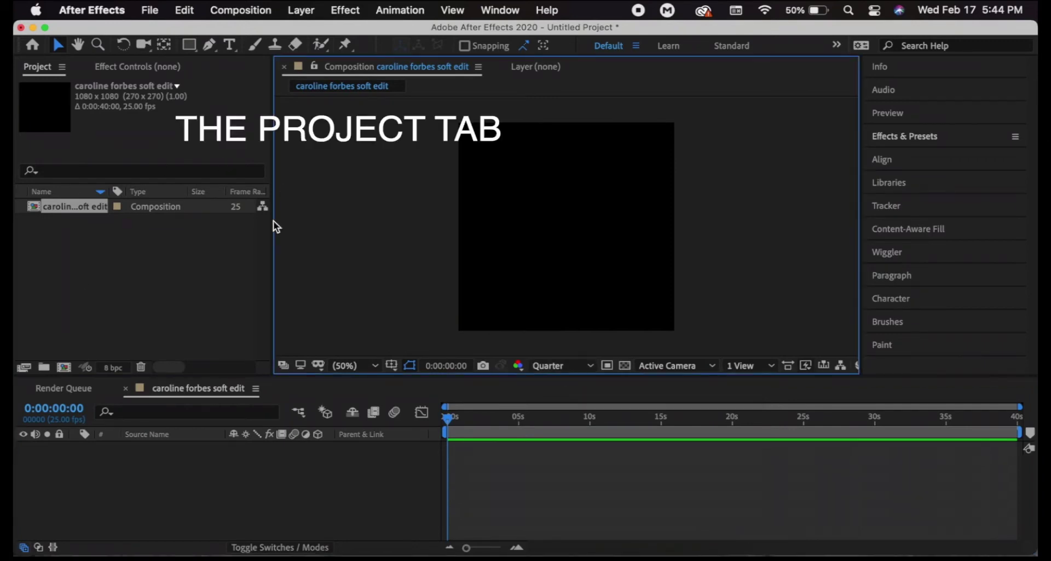
Look at the project's item list and the Effect Controls, and open and close the Home screen.
click(126, 256)
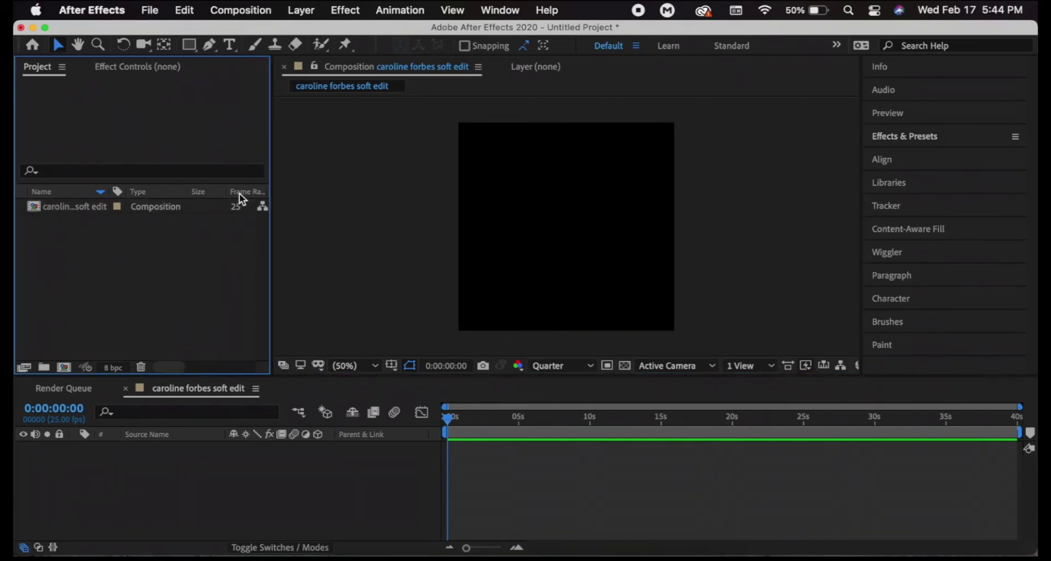
click(169, 67)
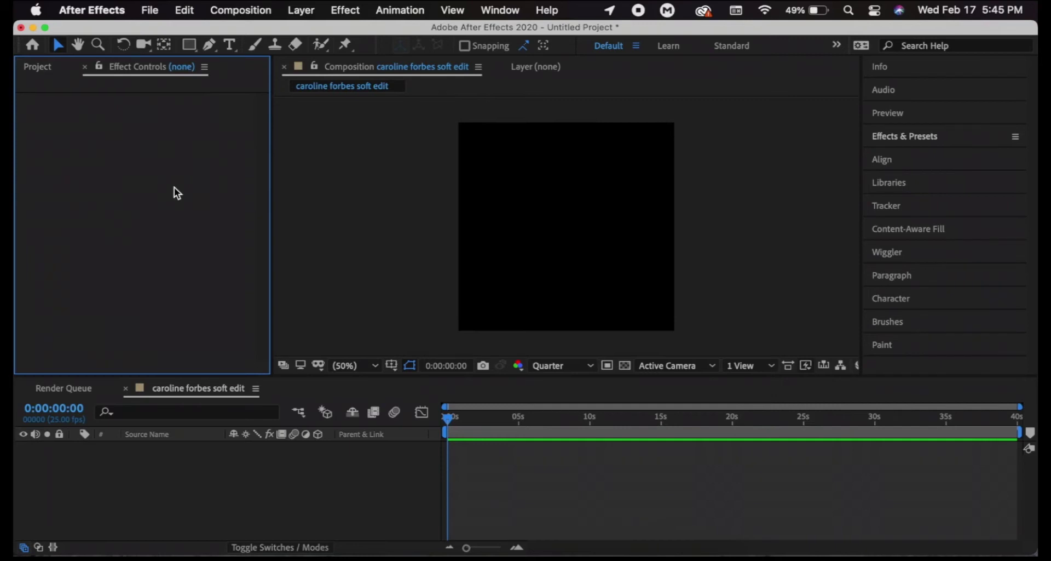
click(37, 66)
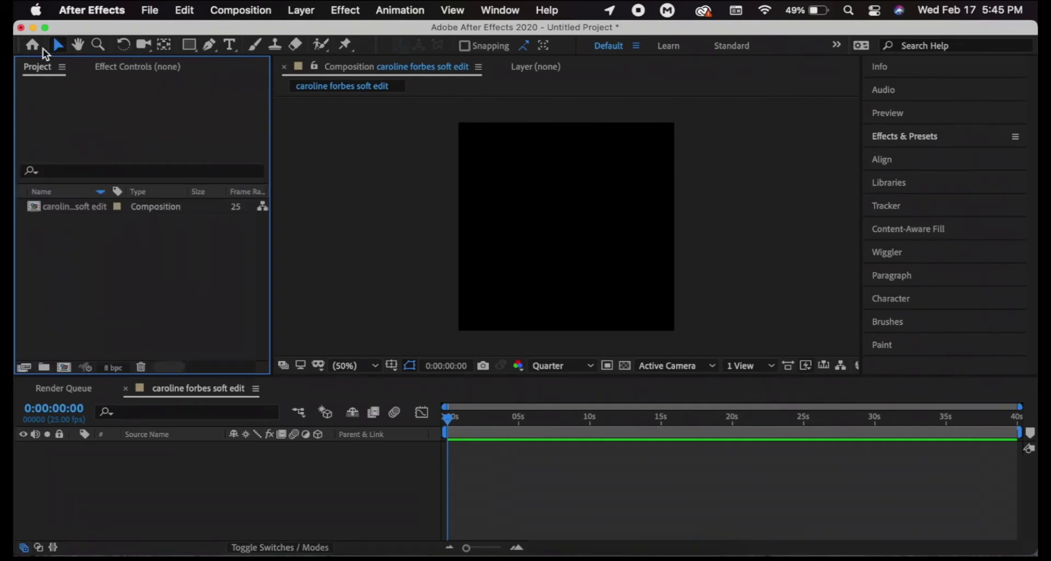
click(33, 46)
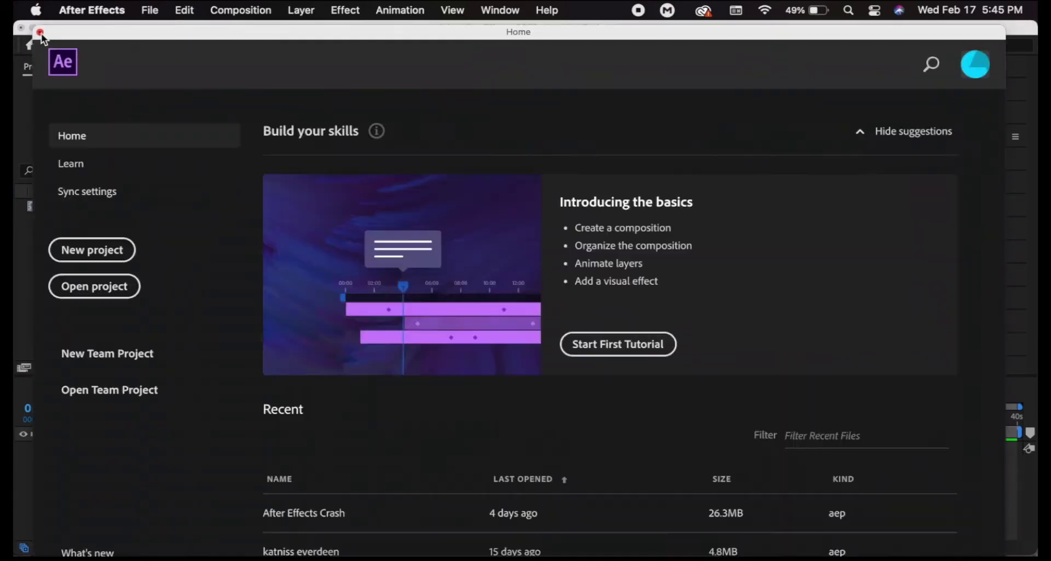
click(40, 32)
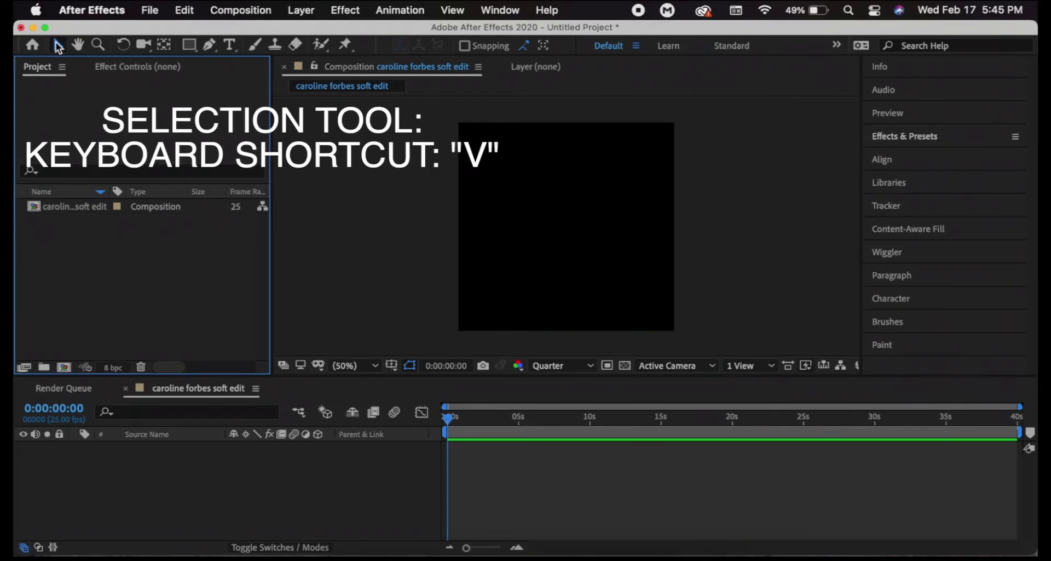
Try the Hand, Zoom, Rotation and Rectangle tools, panning the composition preview and zooming it to 100% and back to 50%.
click(78, 46)
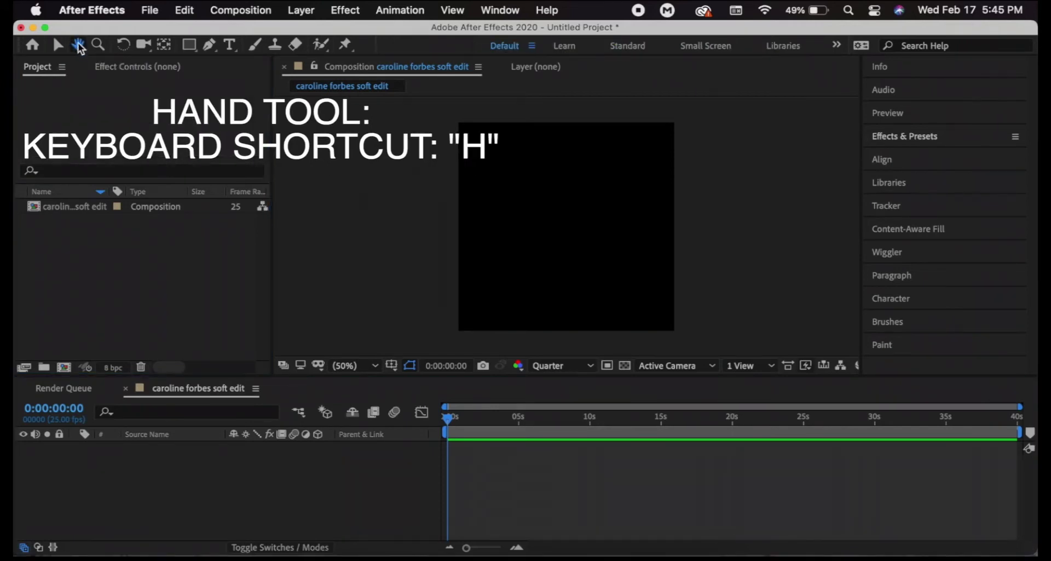
drag(624, 203, 607, 160)
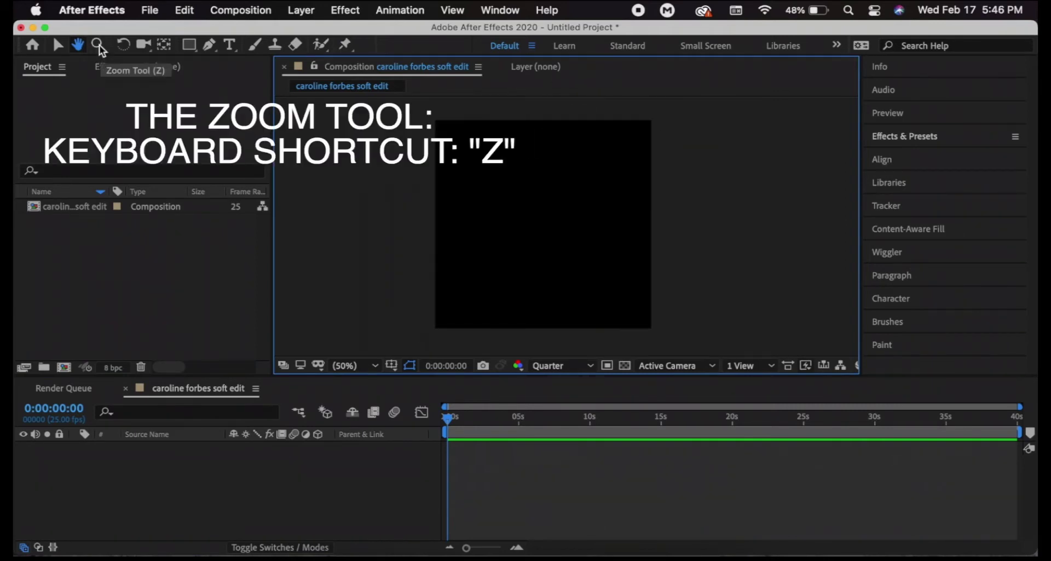
click(98, 44)
click(526, 283)
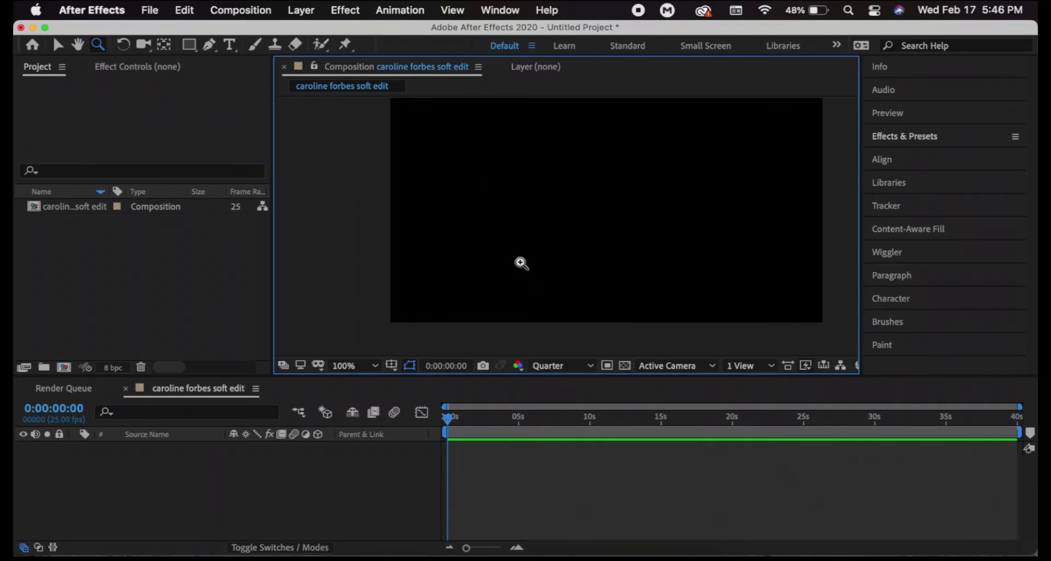
click(664, 160)
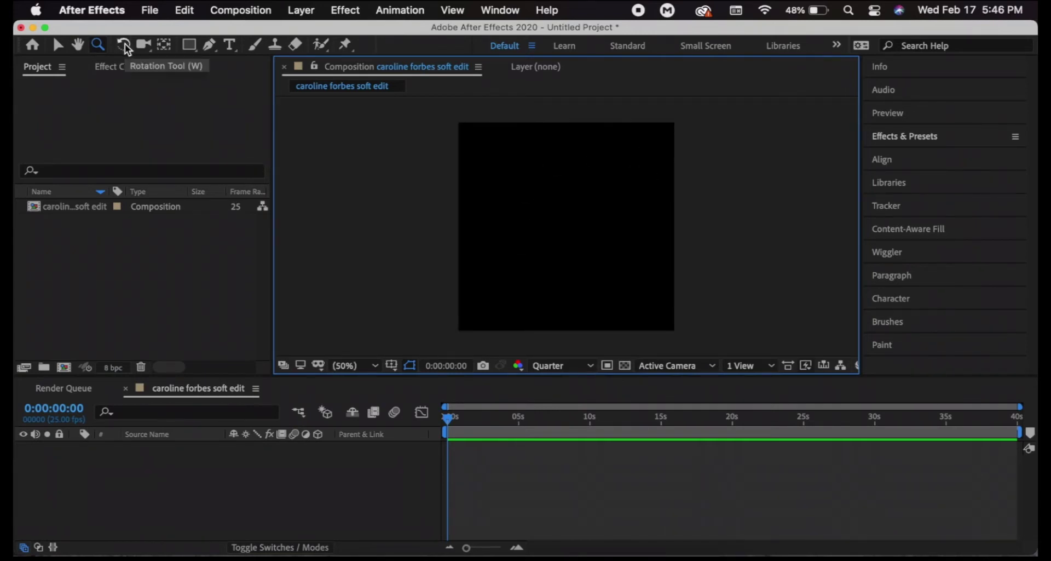
click(125, 45)
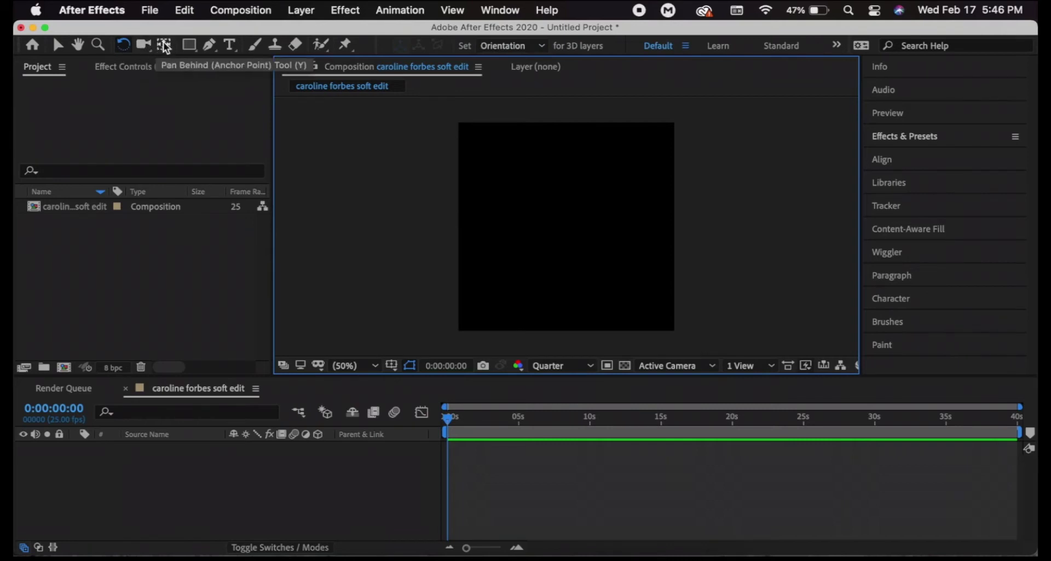
click(190, 45)
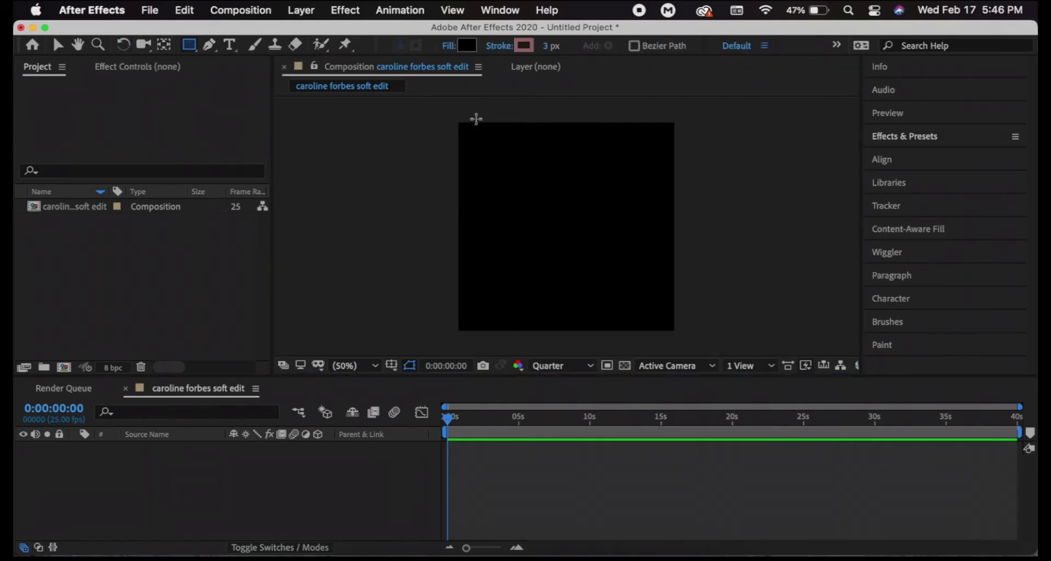
Add a text layer reading "hey" to the composition with the Type tool and delete it.
click(229, 45)
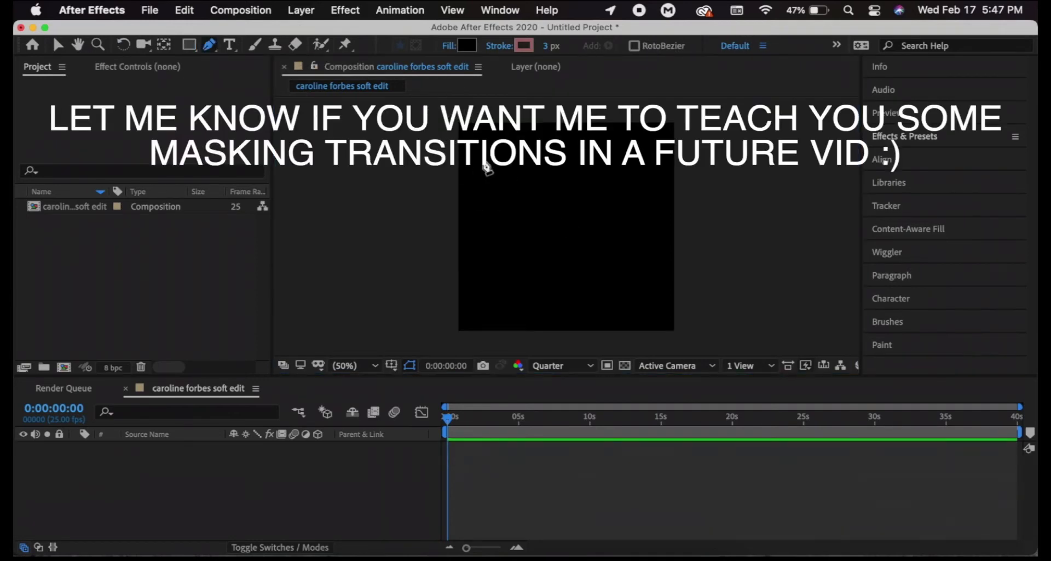
click(530, 186)
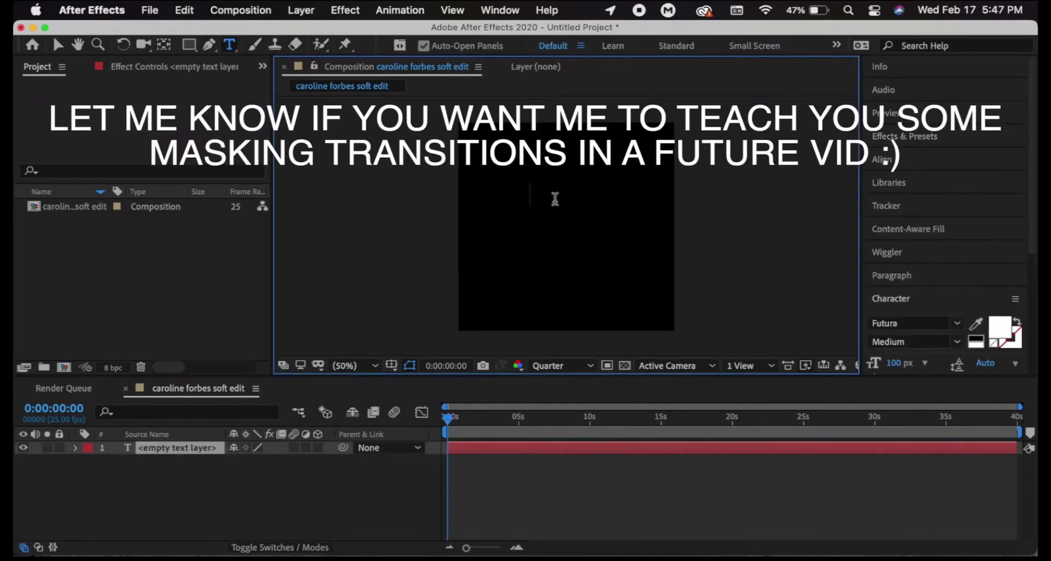
text(hey)
click(466, 454)
key(Delete)
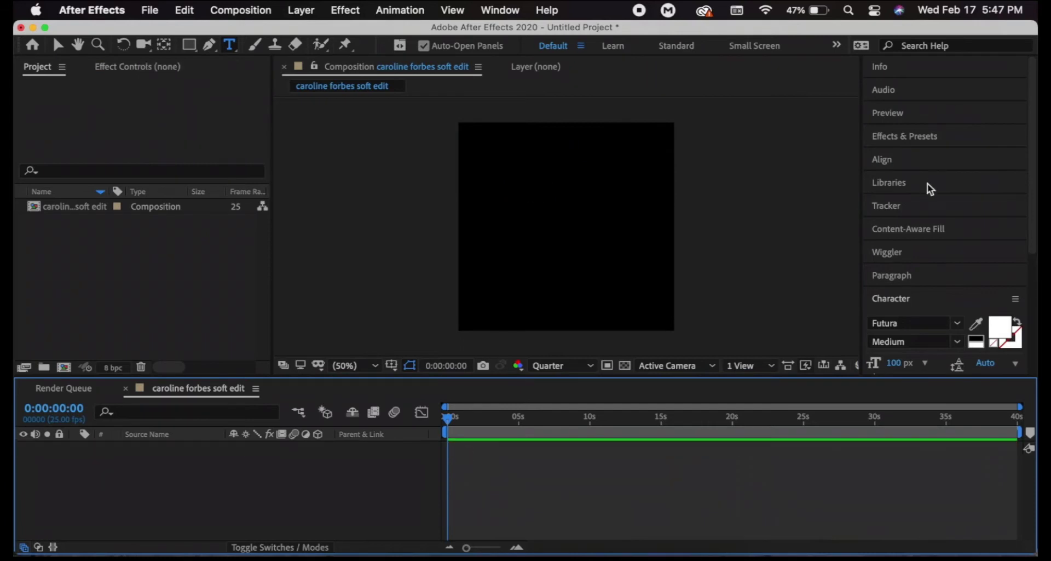
Examine the Info readout, the Audio level controls and the Preview playback settings, collapsing each one after viewing.
click(893, 67)
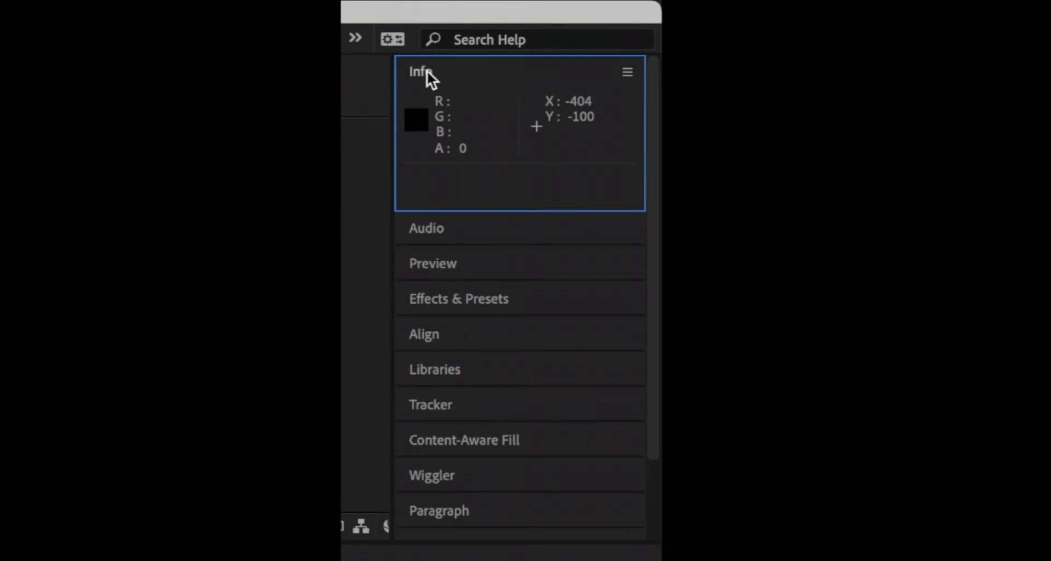
click(426, 70)
click(430, 109)
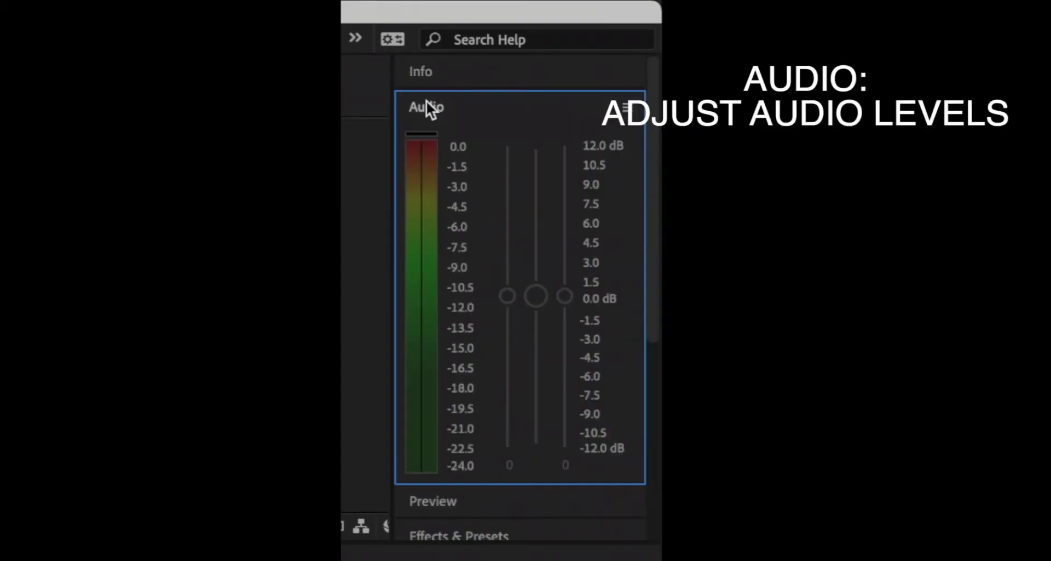
click(426, 107)
click(436, 144)
scroll(492, 132, down, 1)
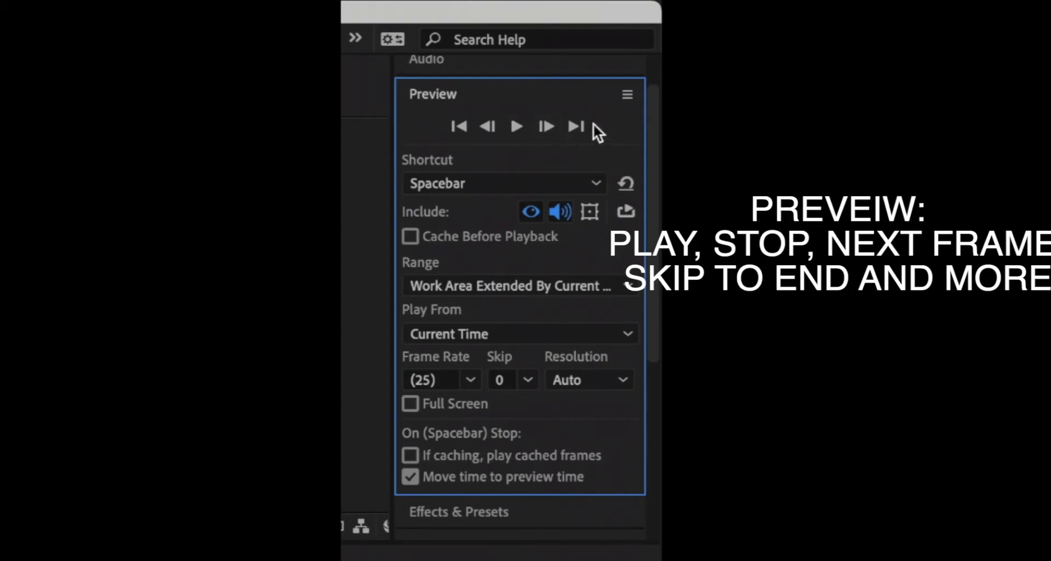
click(432, 93)
Examine the Effects & Presets categories and the Align, Libraries and Tracker options one after another.
click(458, 180)
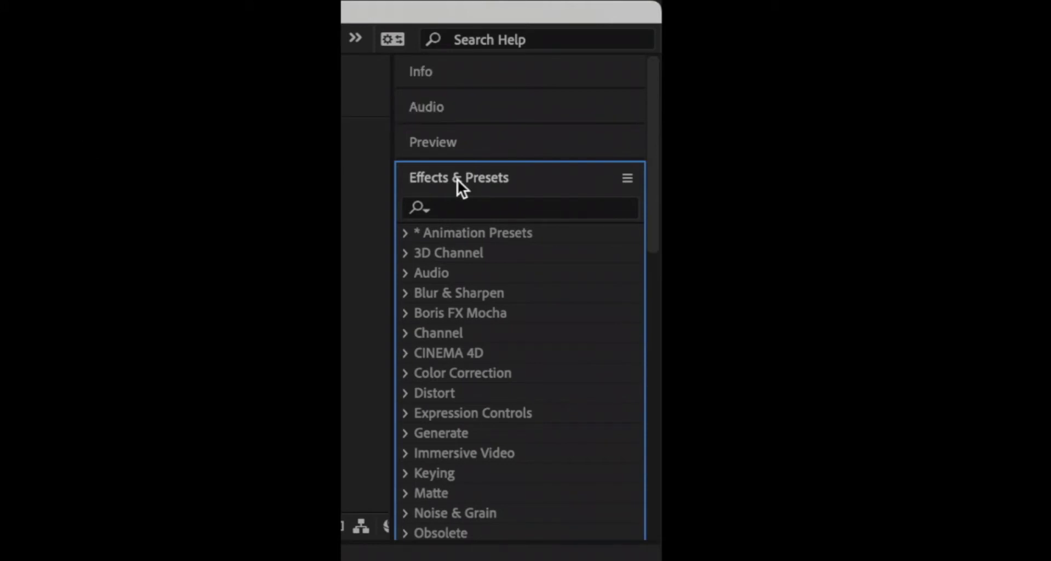
click(430, 209)
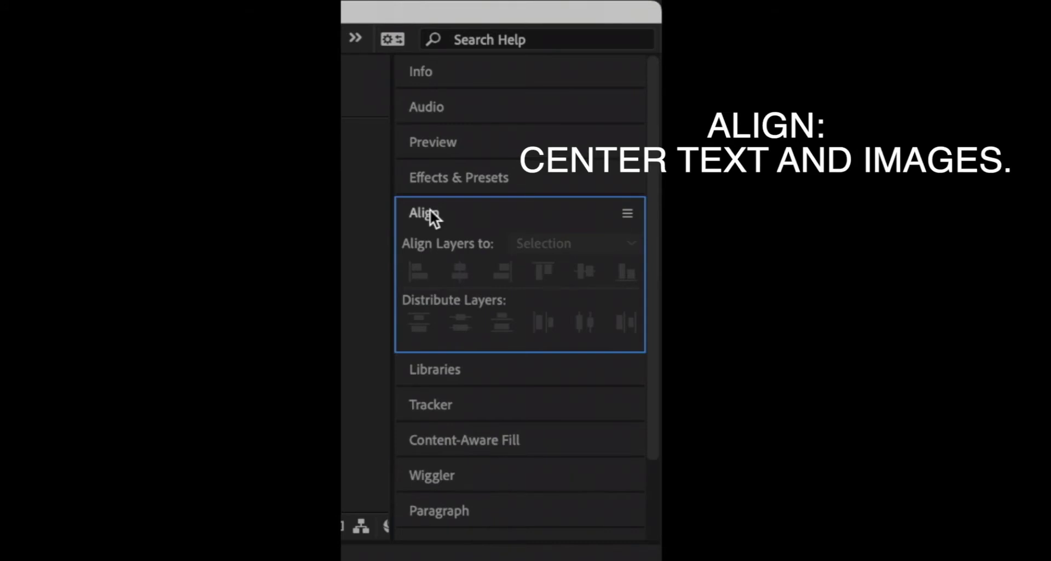
click(442, 246)
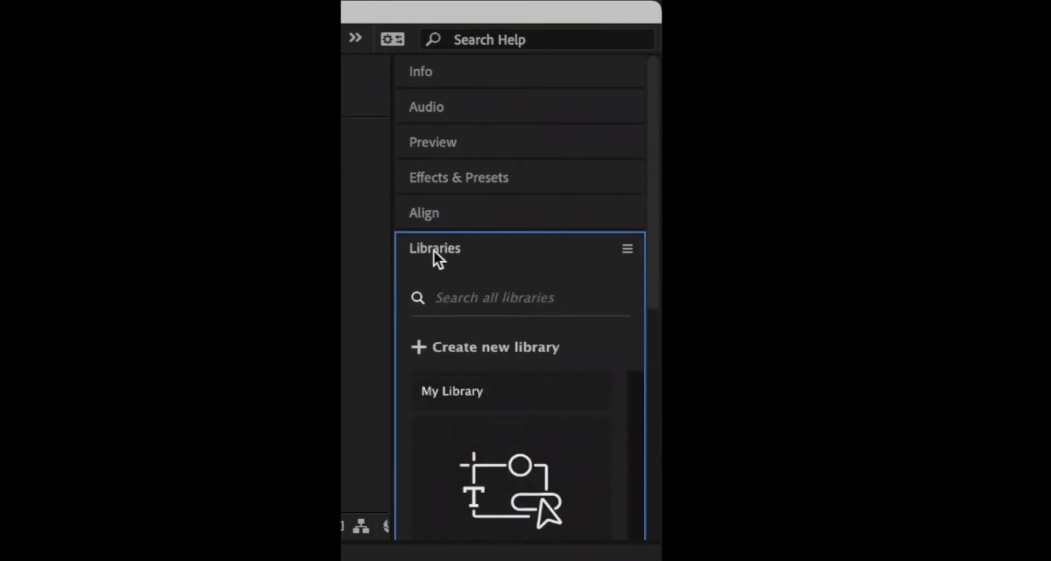
click(433, 250)
click(434, 278)
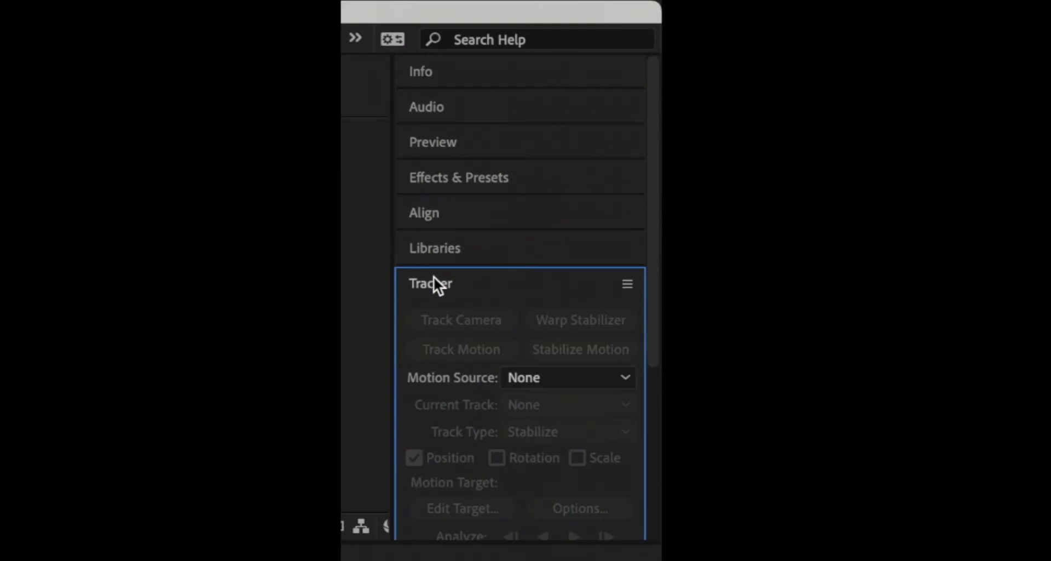
click(467, 283)
Examine the Content-Aware Fill, Paragraph and Character settings, and collapse the Character settings.
click(461, 320)
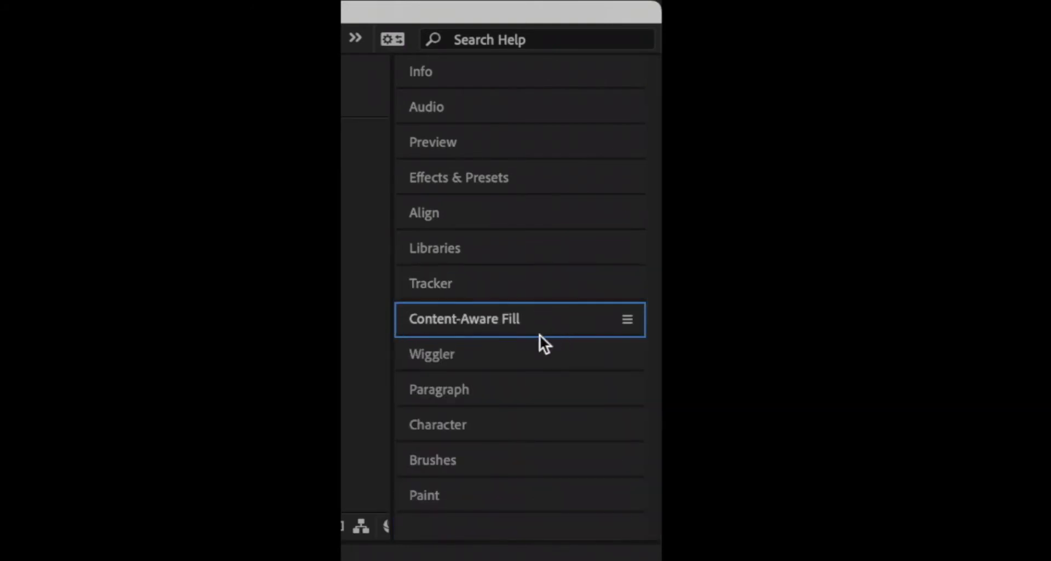
click(464, 390)
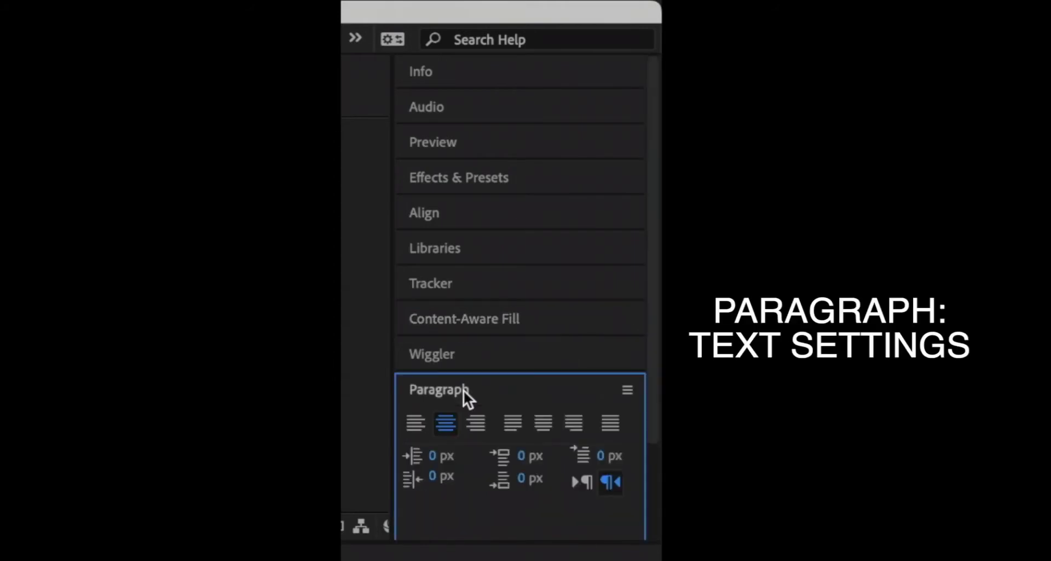
click(519, 451)
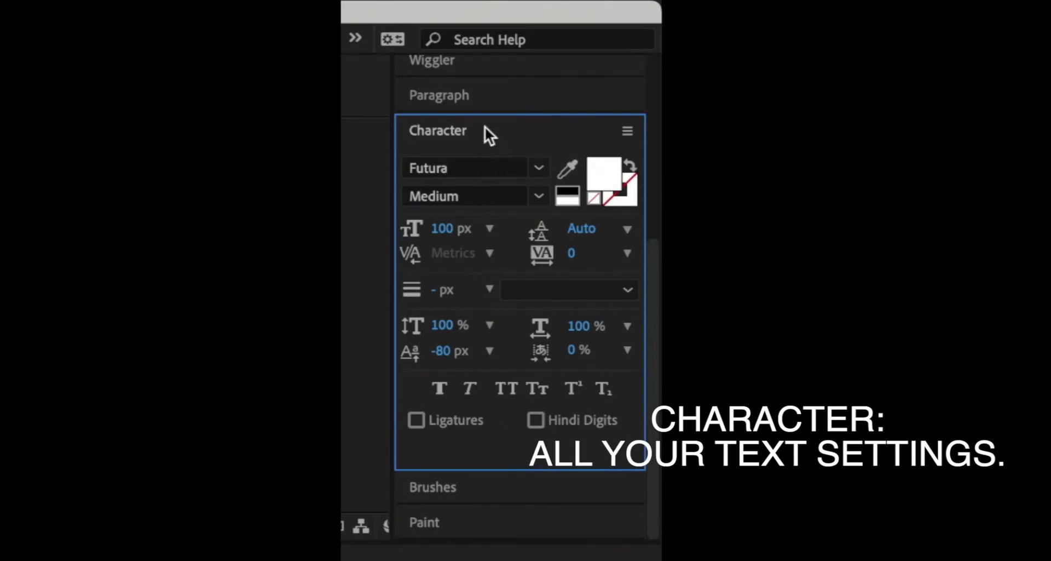
click(484, 127)
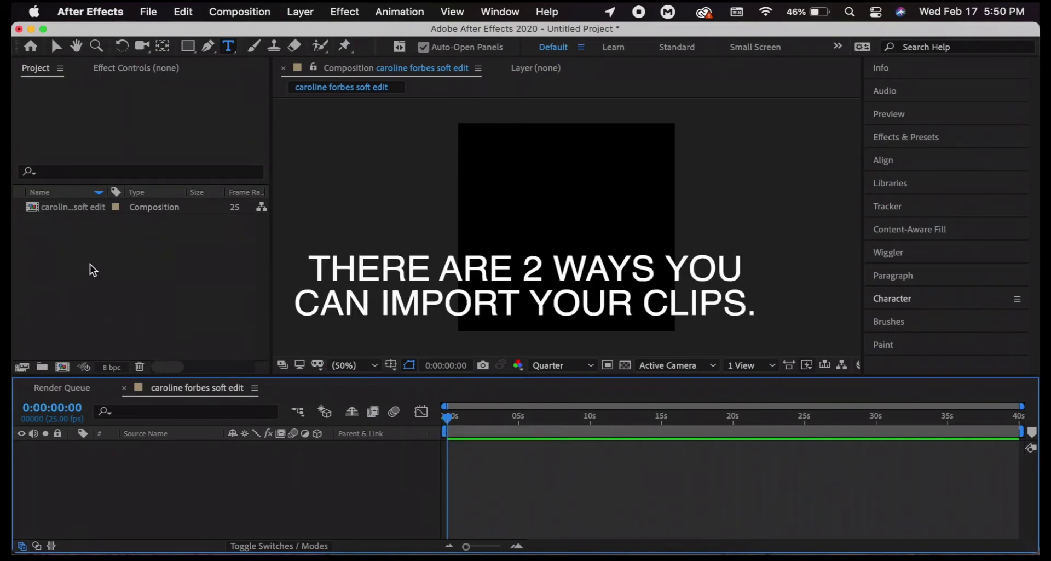
Import caroline soft.mov into the project and place it in the composition's timeline starting at 0 seconds.
click(98, 295)
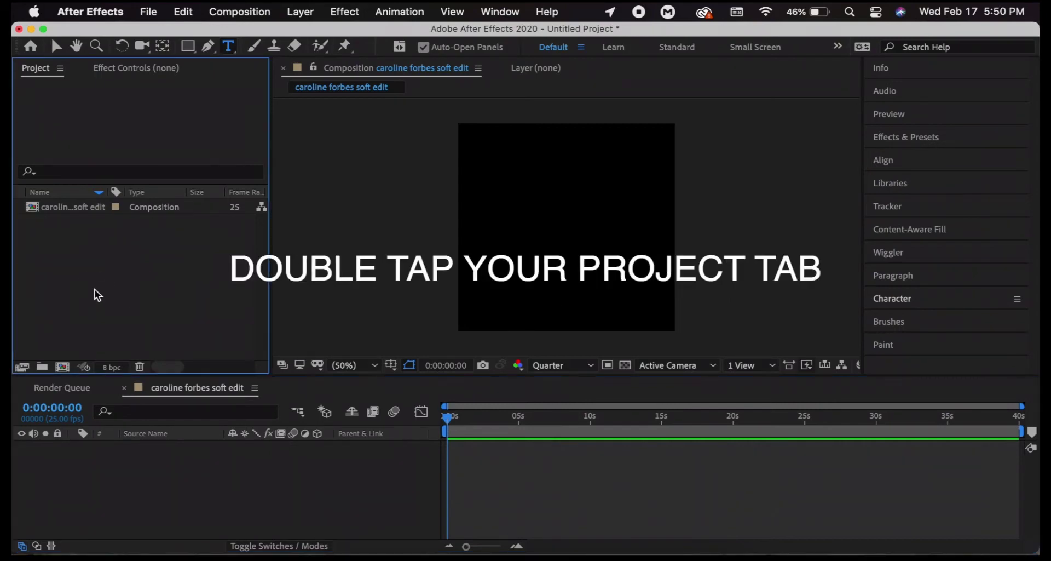
double_click(95, 290)
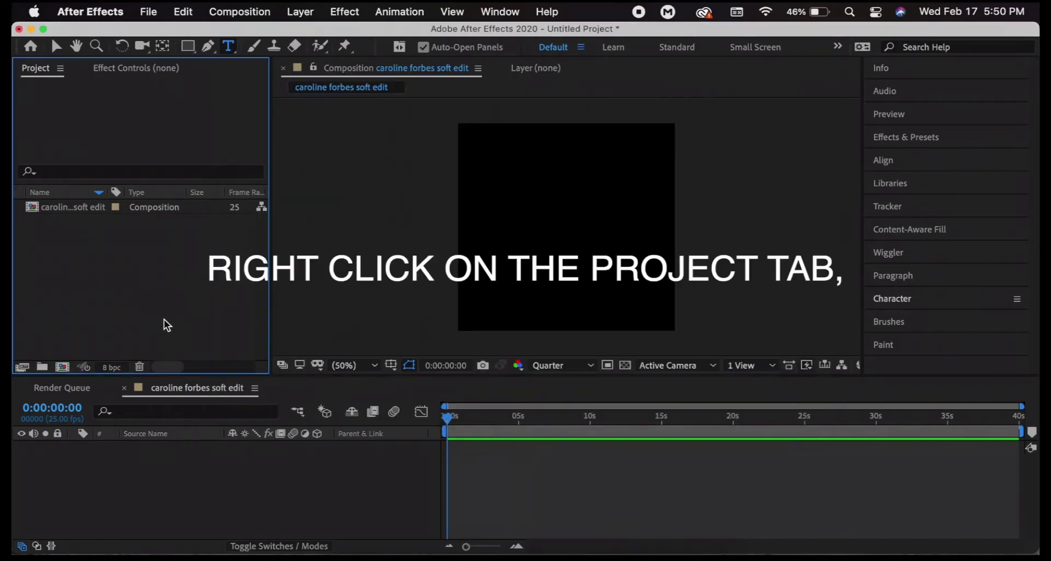
right_click(117, 284)
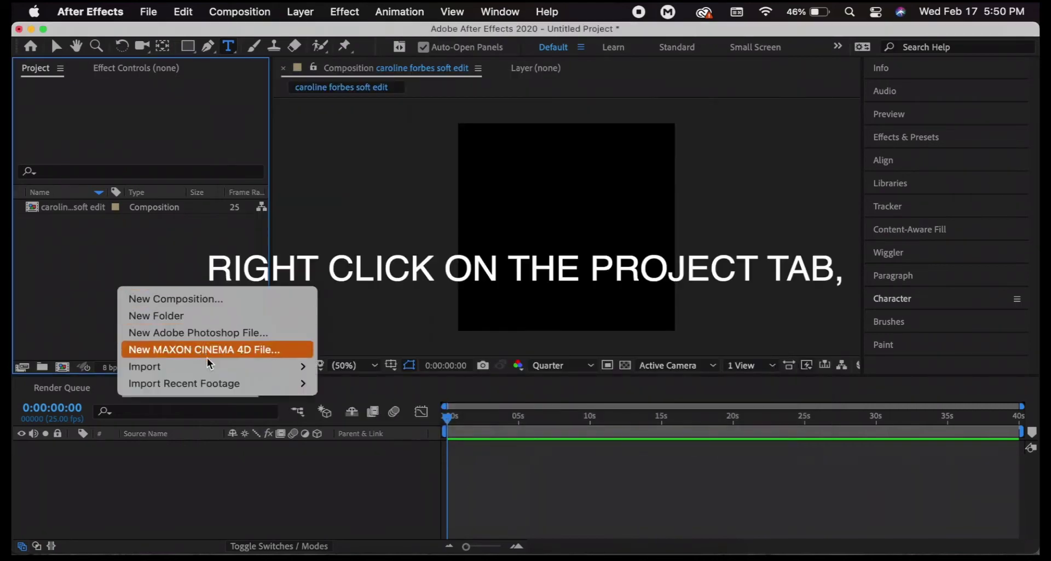
mouse_move(212, 365)
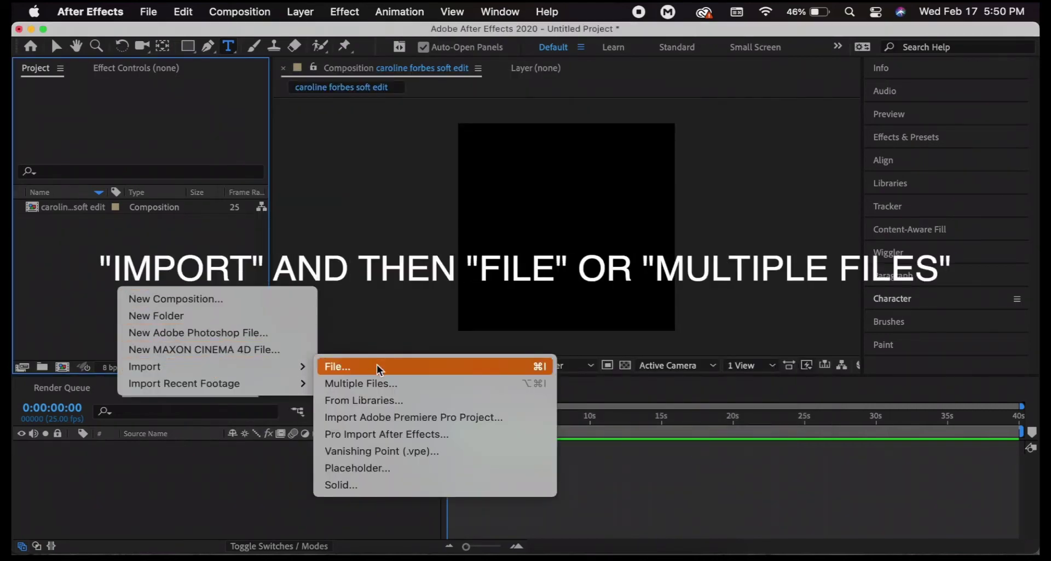
click(382, 383)
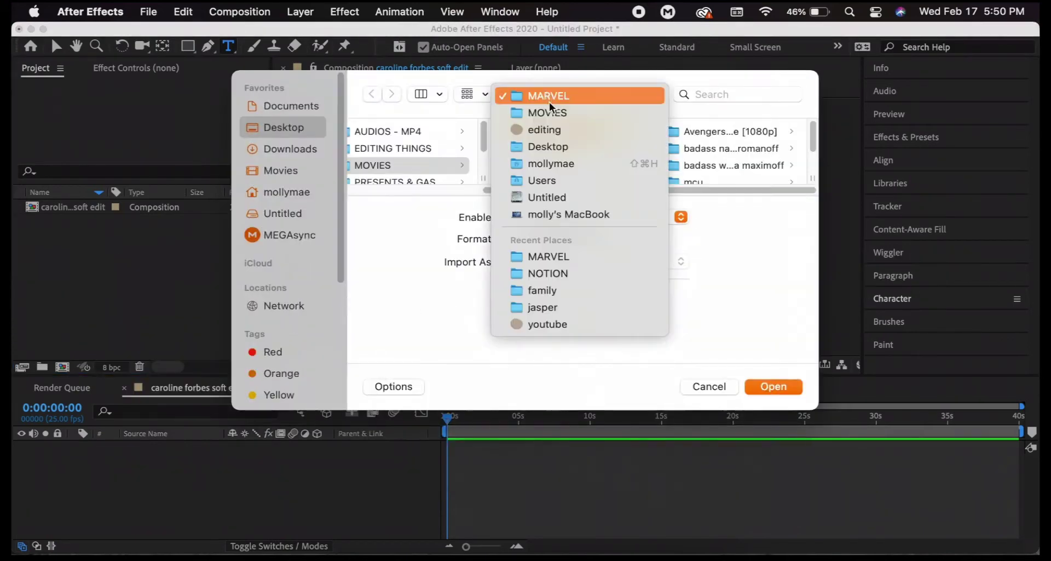
click(299, 128)
click(450, 133)
click(785, 389)
mouse_move(80, 207)
mouse_down()
mouse_move(71, 211)
mouse_move(230, 353)
mouse_move(436, 467)
mouse_move(472, 459)
mouse_move(457, 445)
mouse_up()
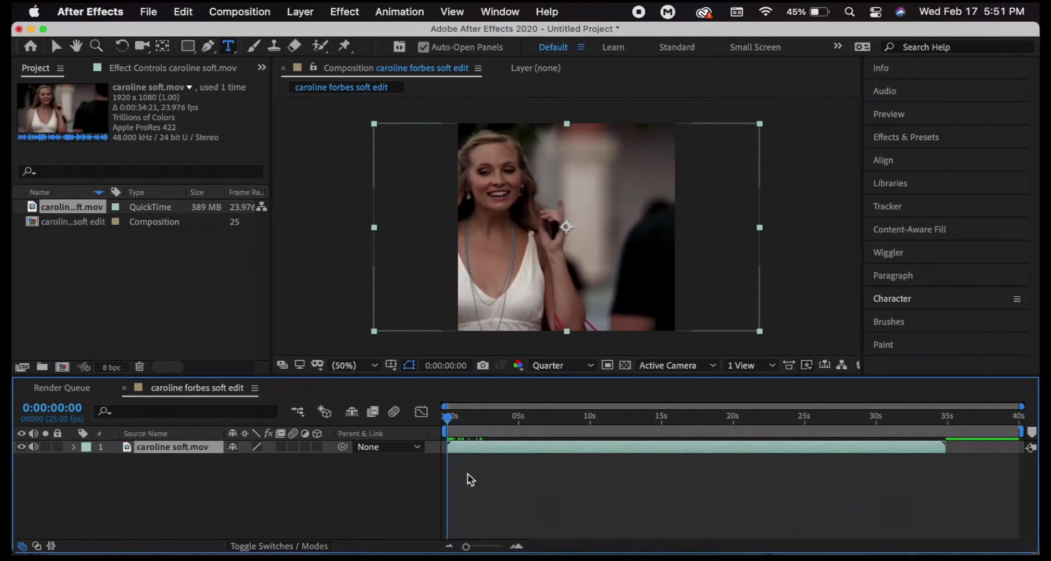
Split the caroline soft.mov layer at 0:00:00:23, the first frame of the second clip.
scroll(472, 472, up, 6)
scroll(472, 474, up, 3)
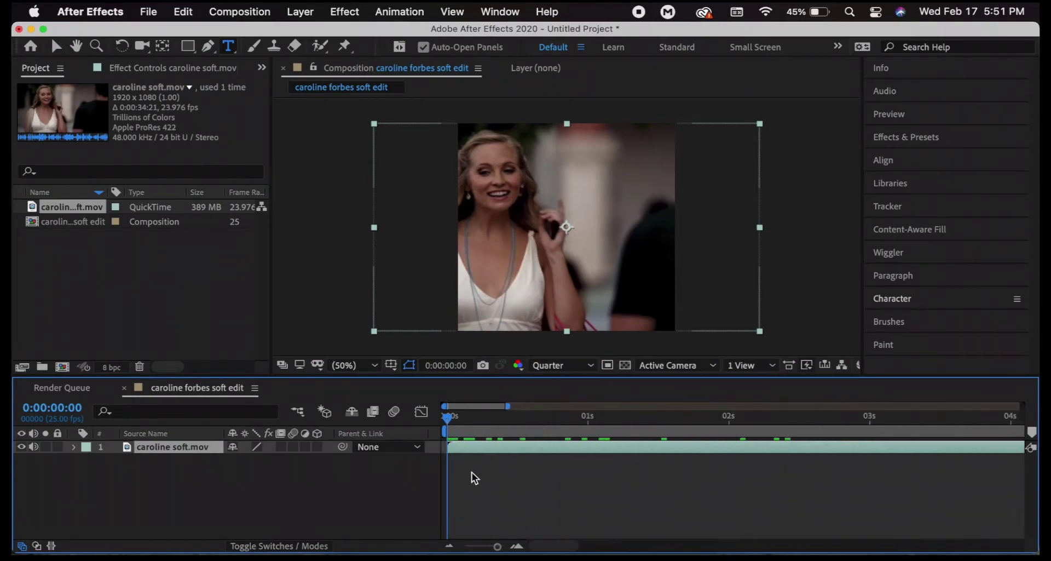
drag(463, 417, 567, 423)
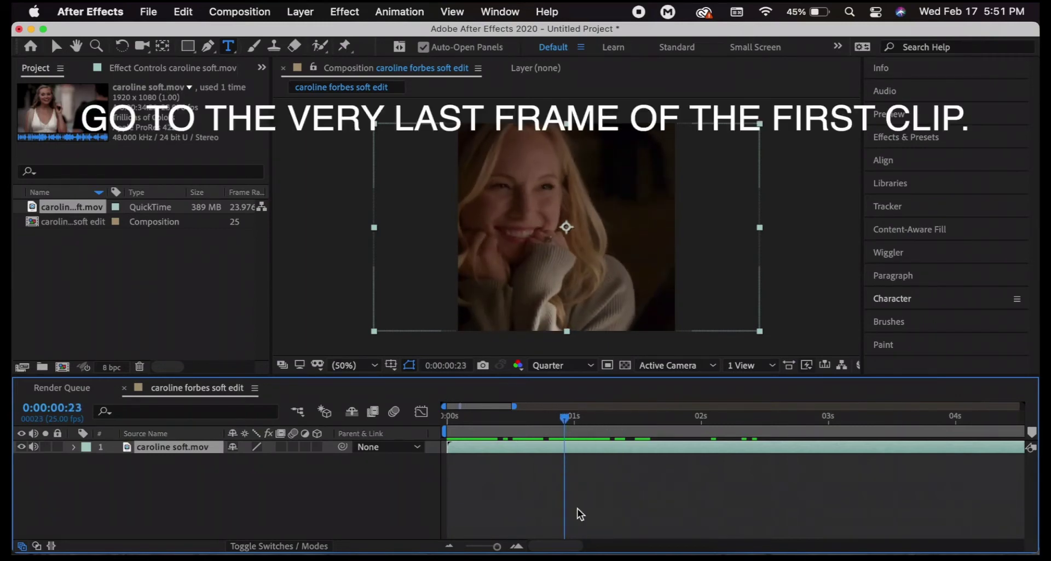
drag(497, 546, 500, 546)
click(620, 426)
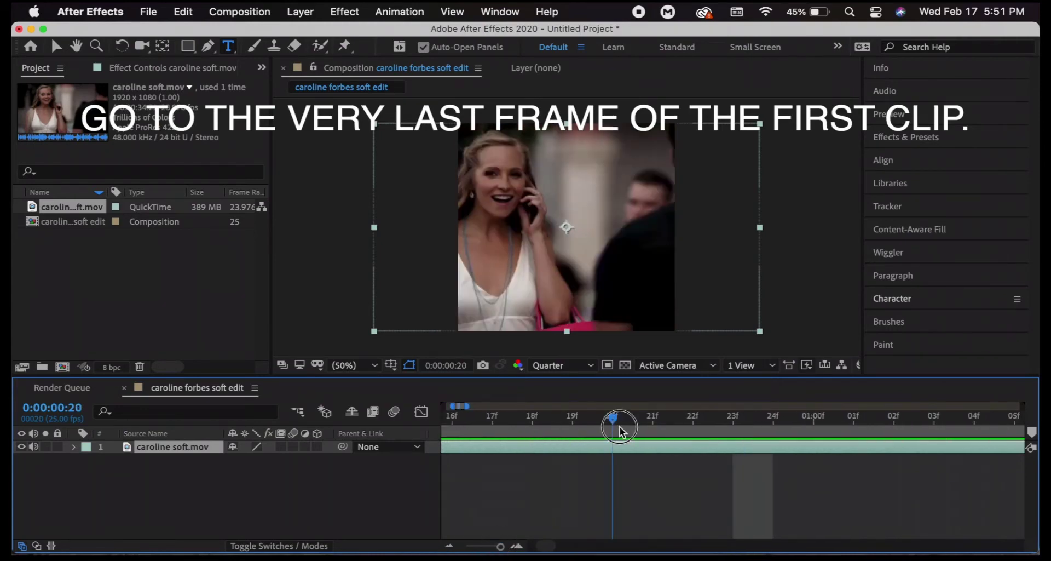
drag(619, 426, 737, 425)
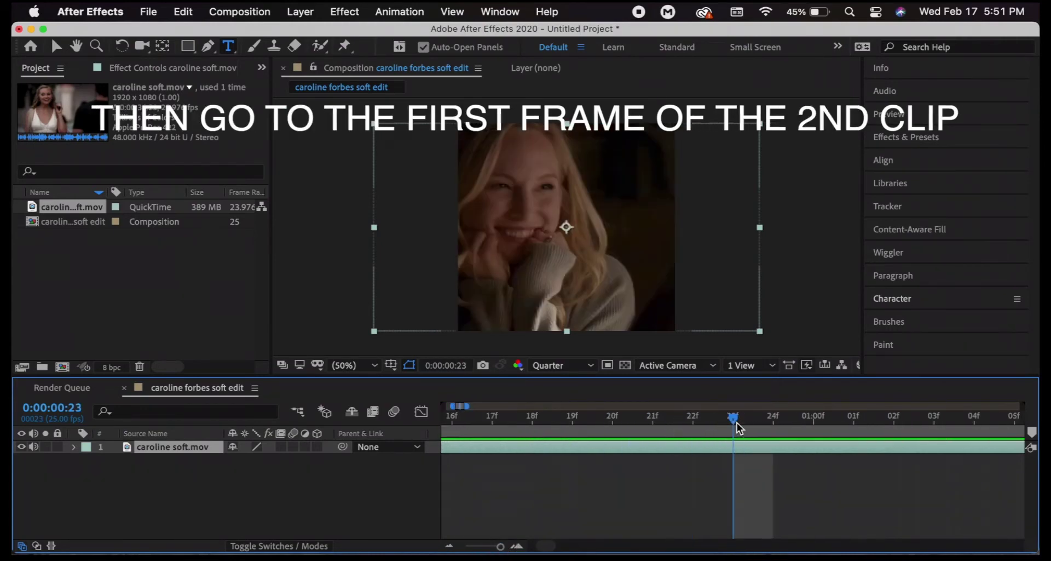
scroll(763, 472, left, 2)
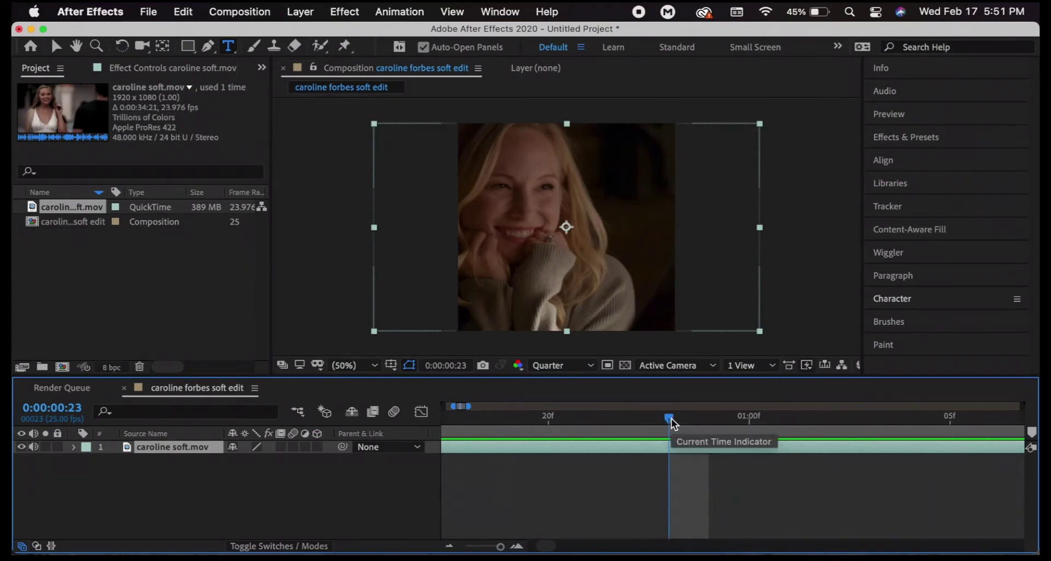
key(super+shift+d)
key(semicolon)
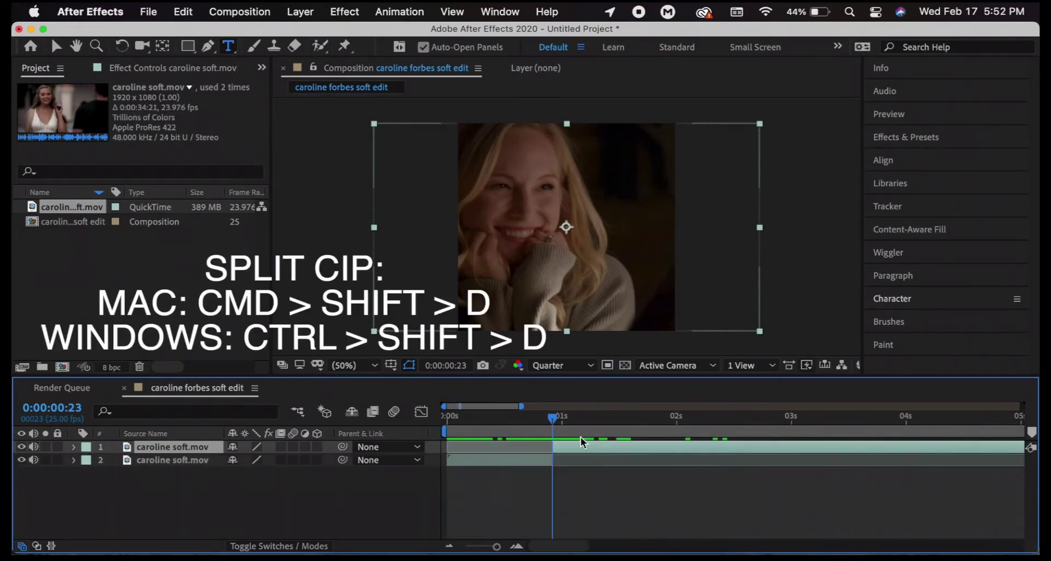
Split the remaining footage at the first frame of every following clip, through to the end of the video.
drag(555, 424, 627, 426)
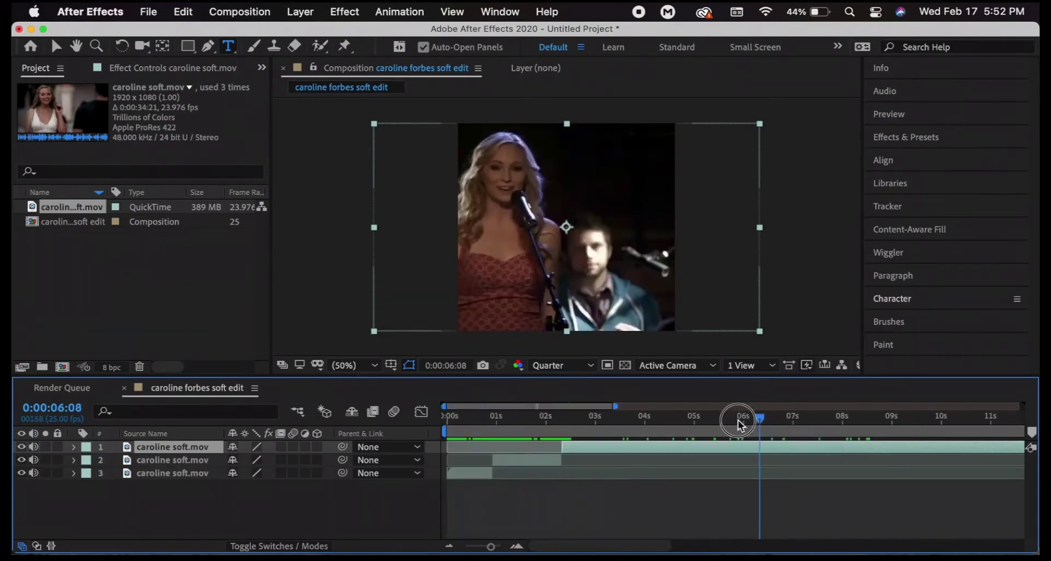
drag(715, 421, 929, 422)
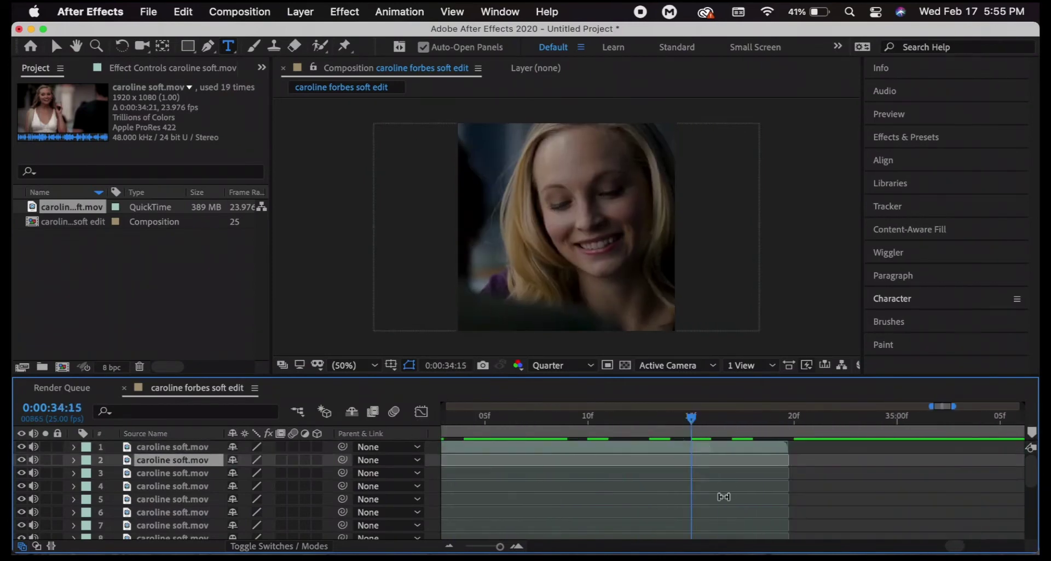
scroll(724, 496, down, 3)
scroll(724, 497, down, 5)
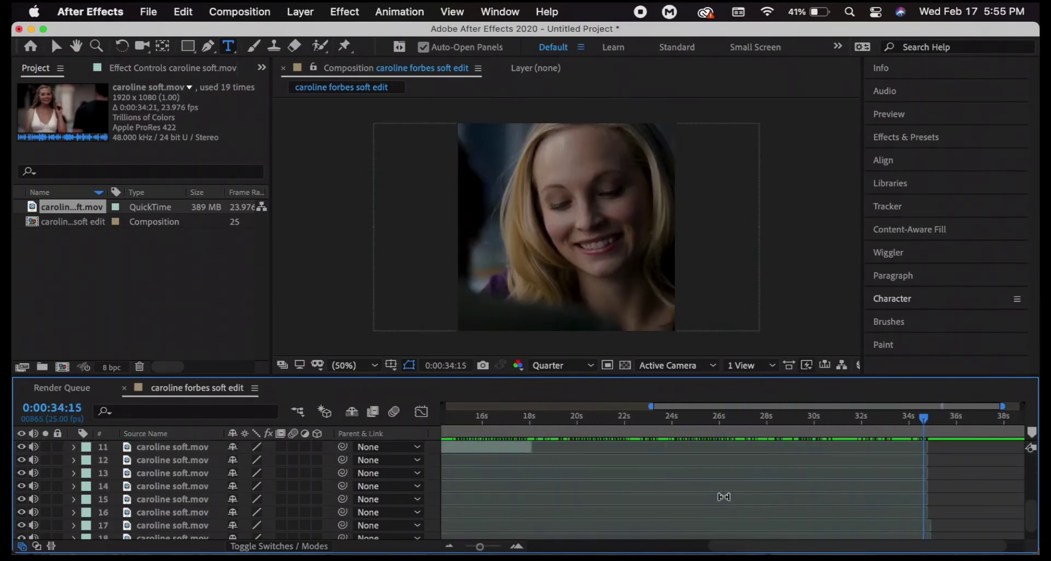
scroll(724, 496, left, 5)
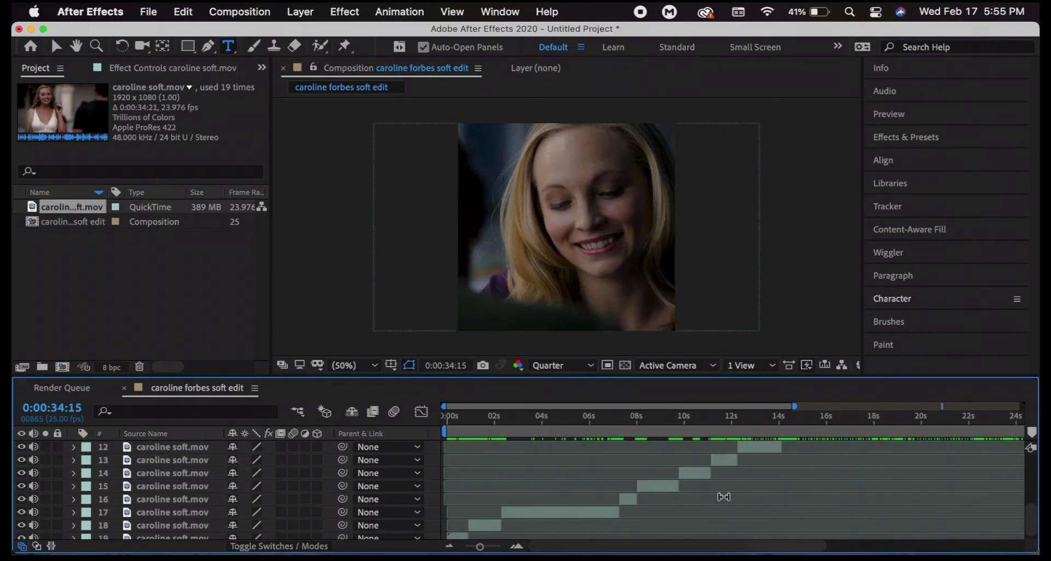
Delete layer 17, the long concert clip around 0:00:04:06.
click(524, 422)
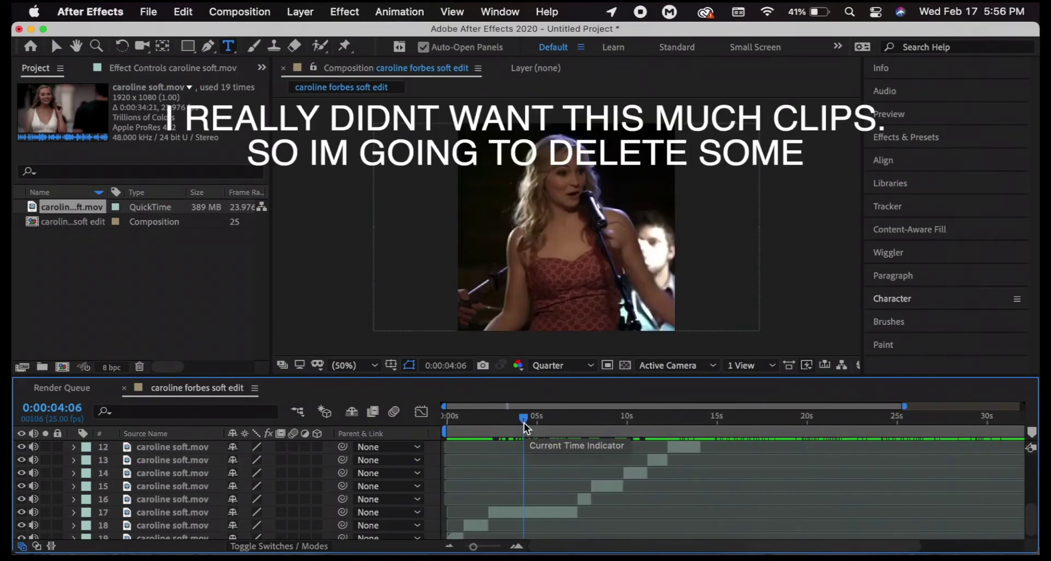
click(535, 512)
key(Delete)
Select layer 16 and all layers above it and move them earlier to close the gap left after the second clip.
click(577, 421)
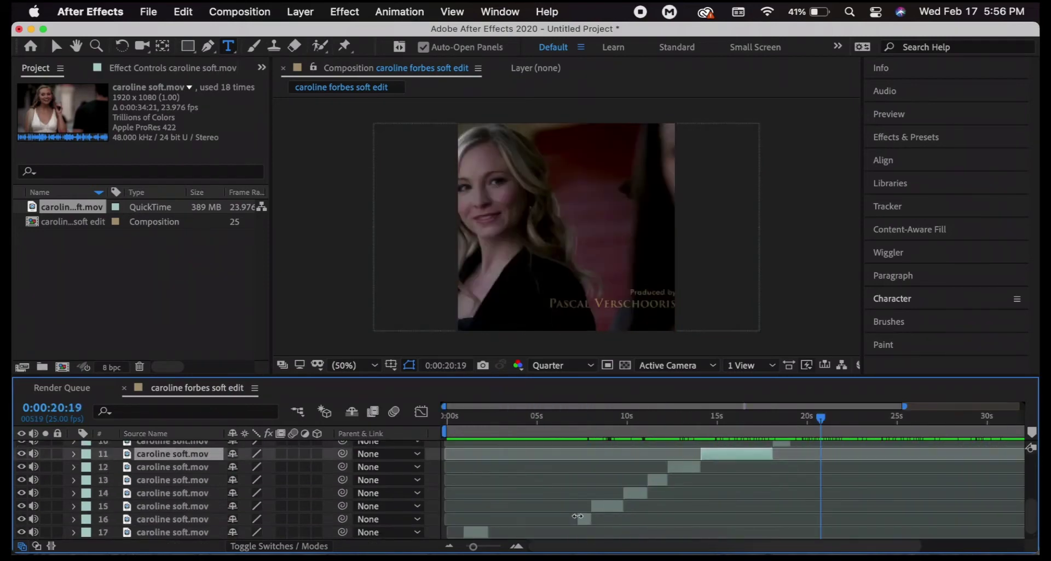
click(578, 515)
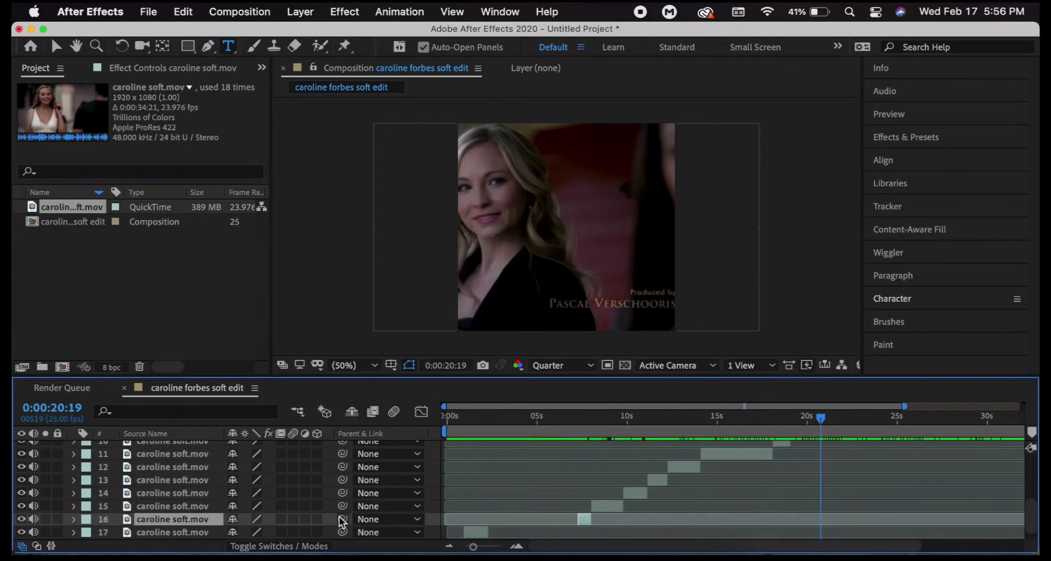
drag(331, 521, 331, 445)
scroll(751, 519, down, 5)
drag(579, 510, 496, 513)
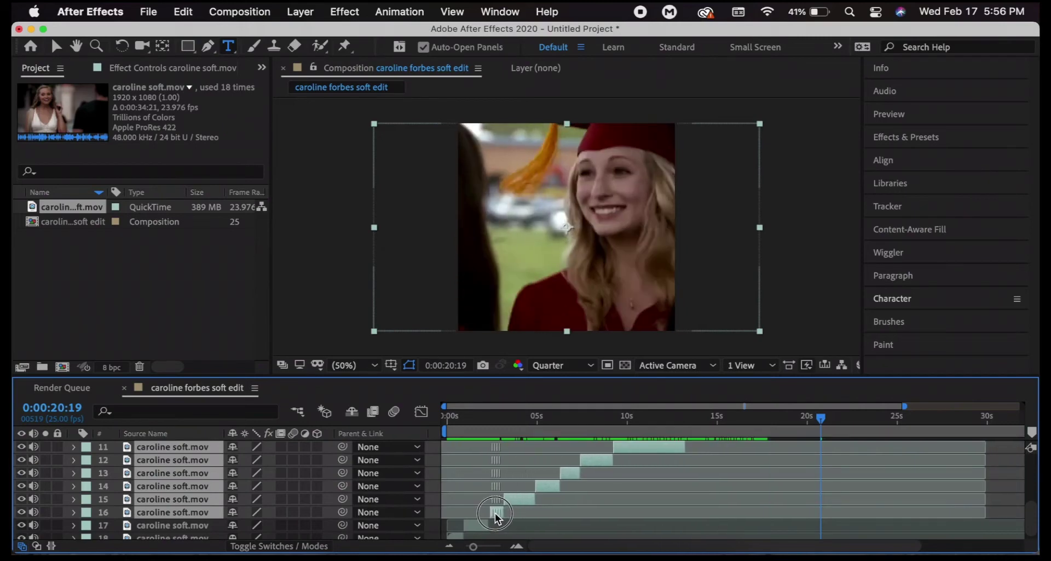
Reveal the Position of the first clip, layer 18, and shift it horizontally to 885, 540 to centre the subject.
click(511, 527)
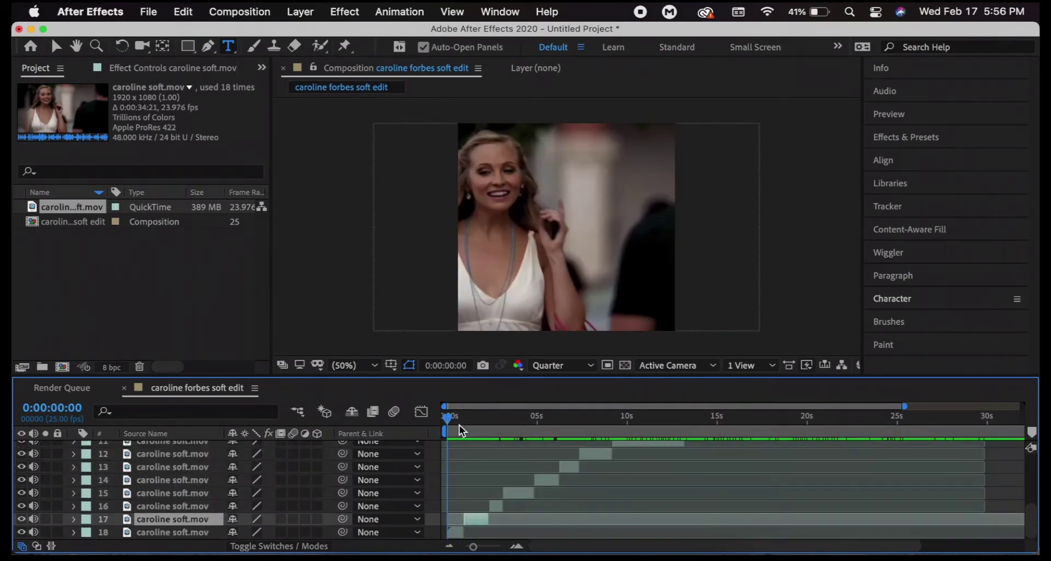
key(super+Down)
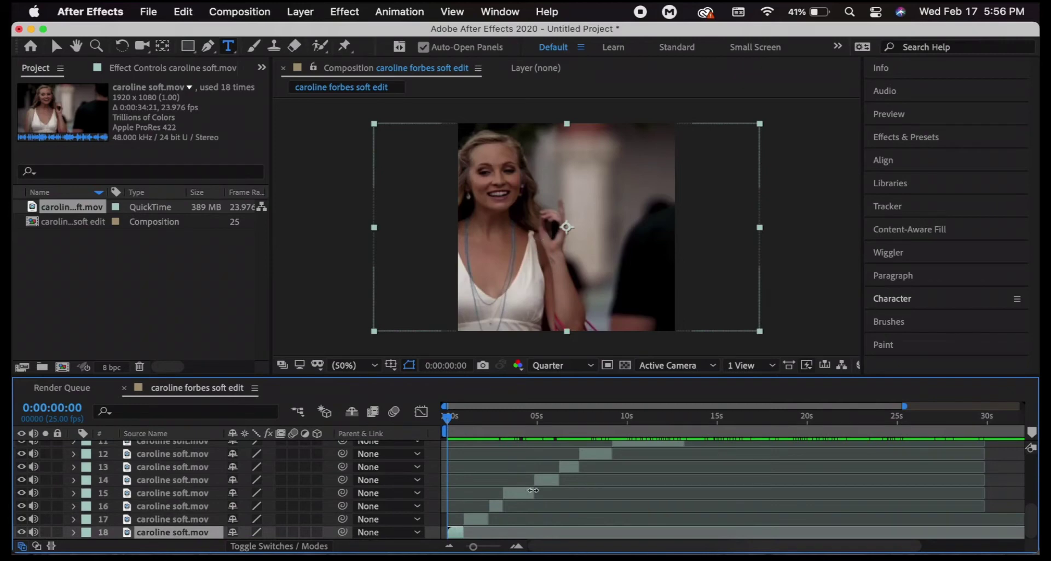
key(p)
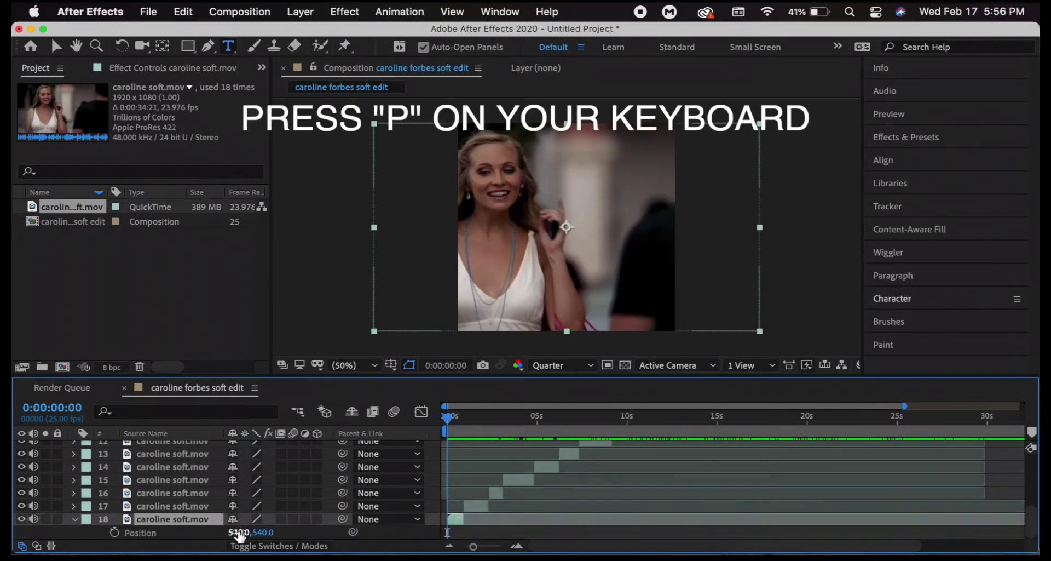
drag(239, 535, 510, 528)
Reset the second clip's Position after a trial shift and set it to 864, 540 on layer 17.
drag(461, 419, 485, 424)
click(480, 508)
key(p)
drag(263, 519, 154, 527)
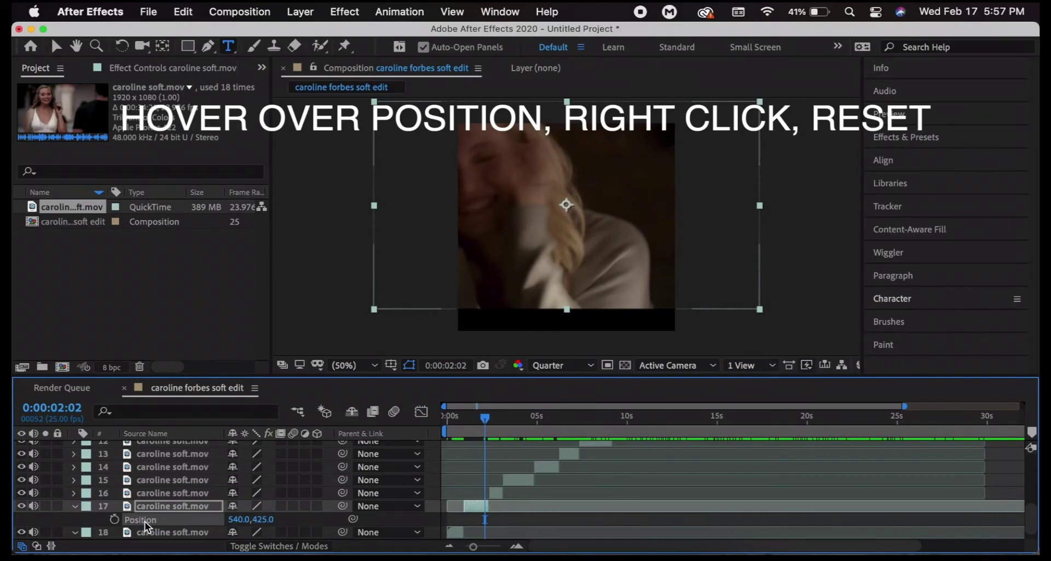
right_click(145, 520)
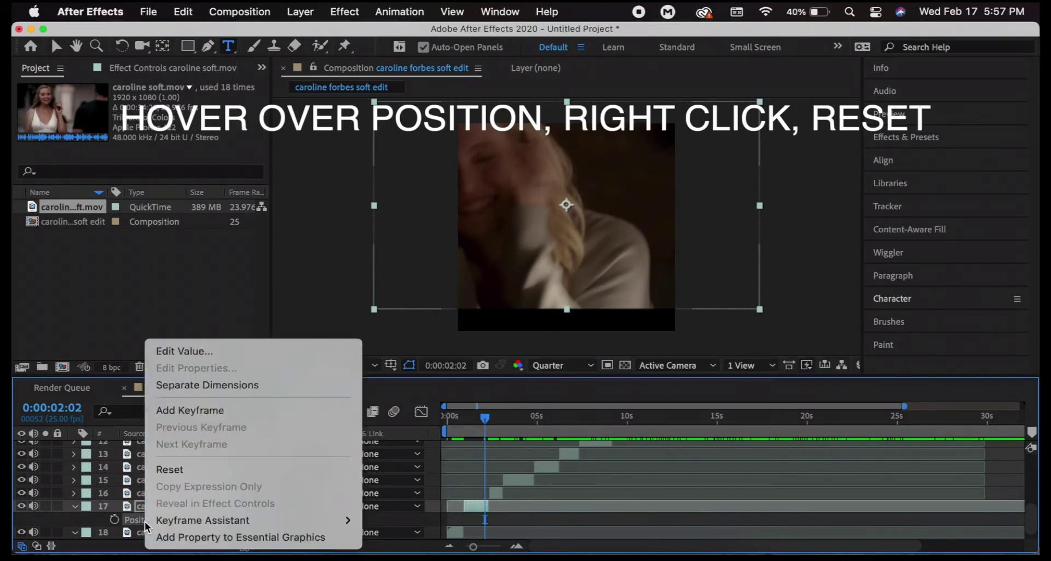
click(188, 469)
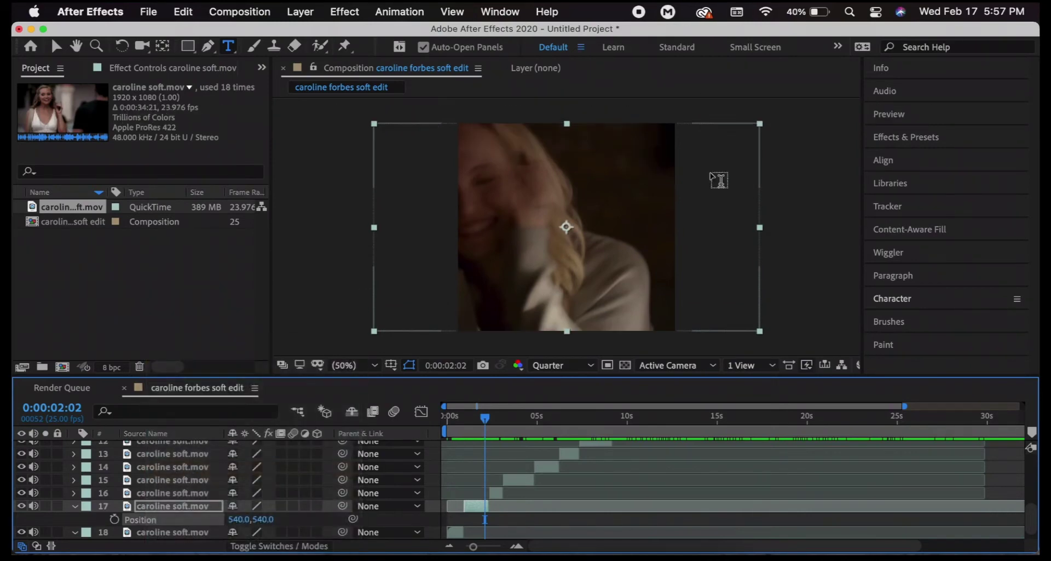
drag(239, 519, 442, 519)
Go to the third clip at 0:00:02:18 and set layer 16's Position to 638, 540.
drag(485, 418, 495, 422)
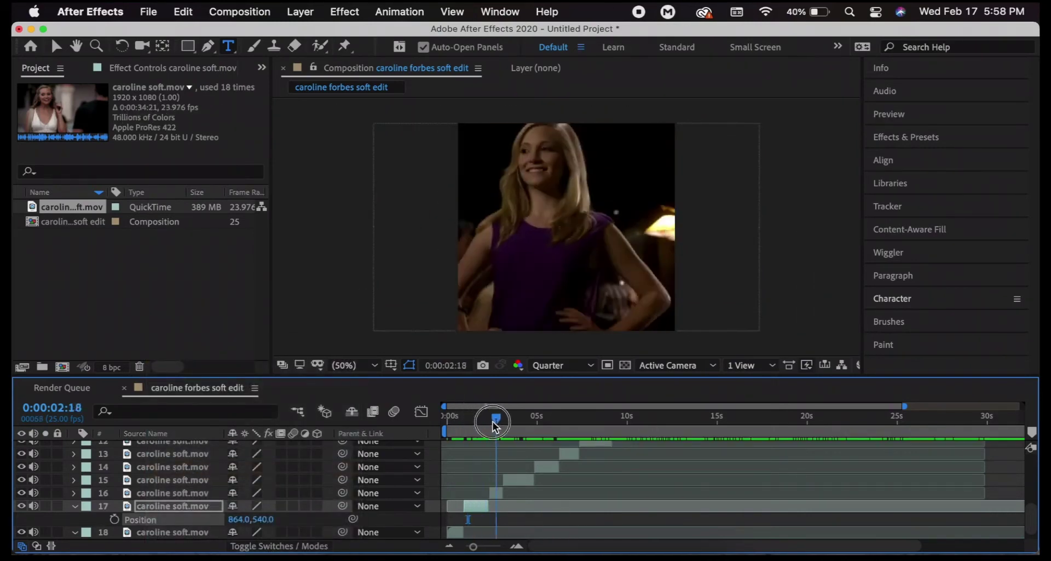
click(496, 492)
key(p)
drag(239, 506, 317, 506)
Set the Position of layer 15 to 267, 540 and of layer 14 to 178, 540.
drag(495, 418, 538, 419)
click(517, 479)
click(542, 467)
key(p)
drag(238, 479, 137, 481)
Set the Position of layer 13 to 248, 540 and of layer 12 to 419, 540.
drag(538, 419, 569, 419)
click(569, 454)
key(p)
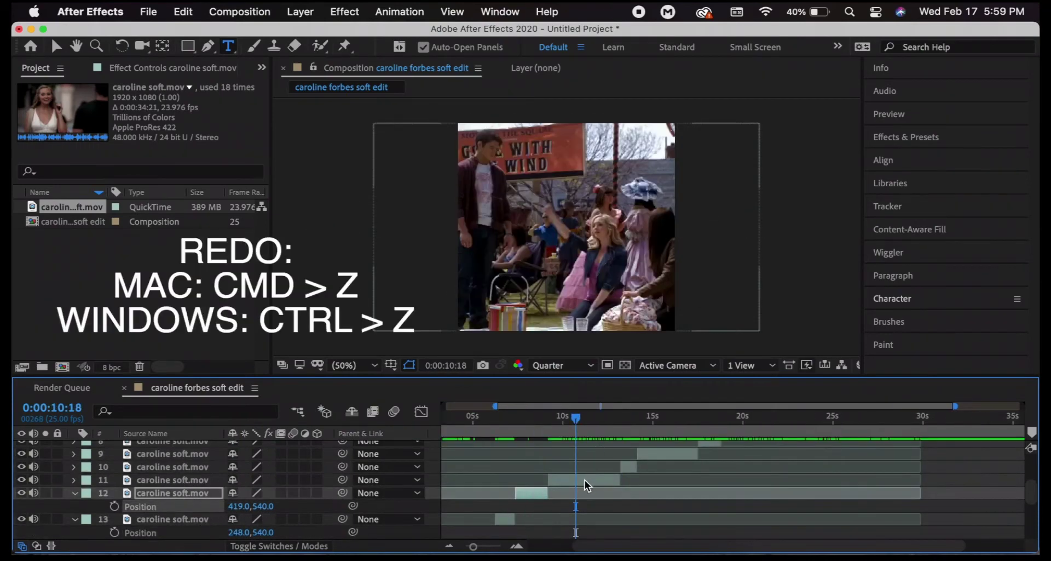
Set the Position of layer 11, the outdoor crowd clip, to 455, 540.
click(585, 481)
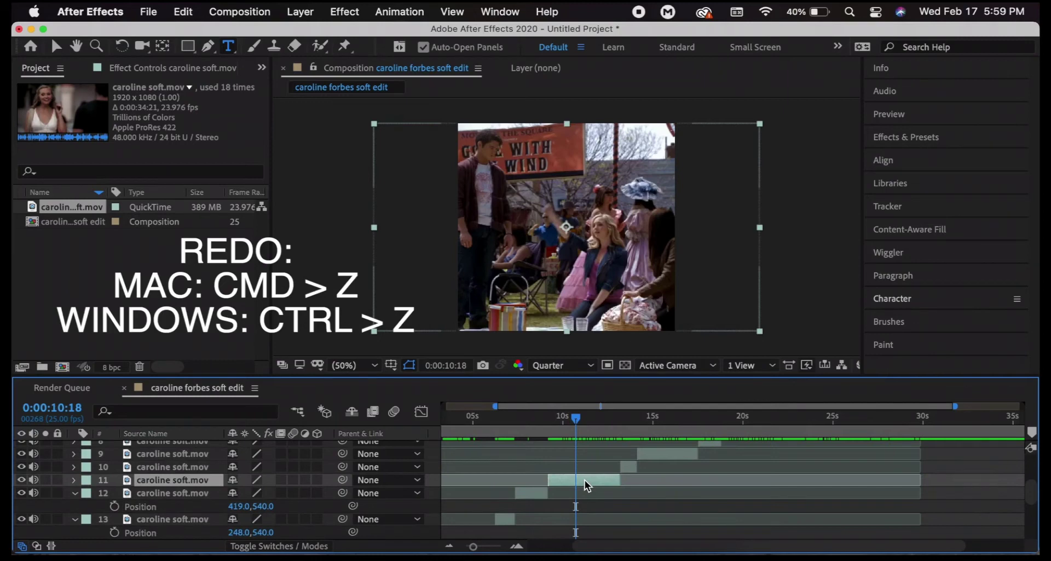
drag(576, 418, 617, 420)
key(p)
drag(239, 493, 192, 493)
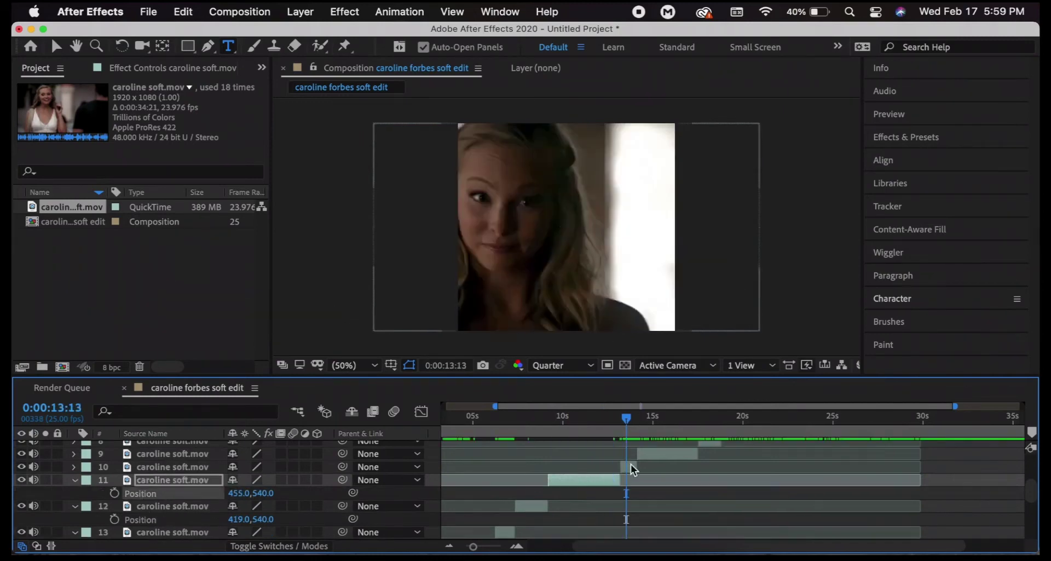
Reframe the remaining clips, setting Position to 804, 540 on layer 10, 870, 540 on layer 9 and 139, 540 on layer 8.
click(630, 467)
key(p)
click(659, 456)
key(p)
drag(238, 467, 256, 464)
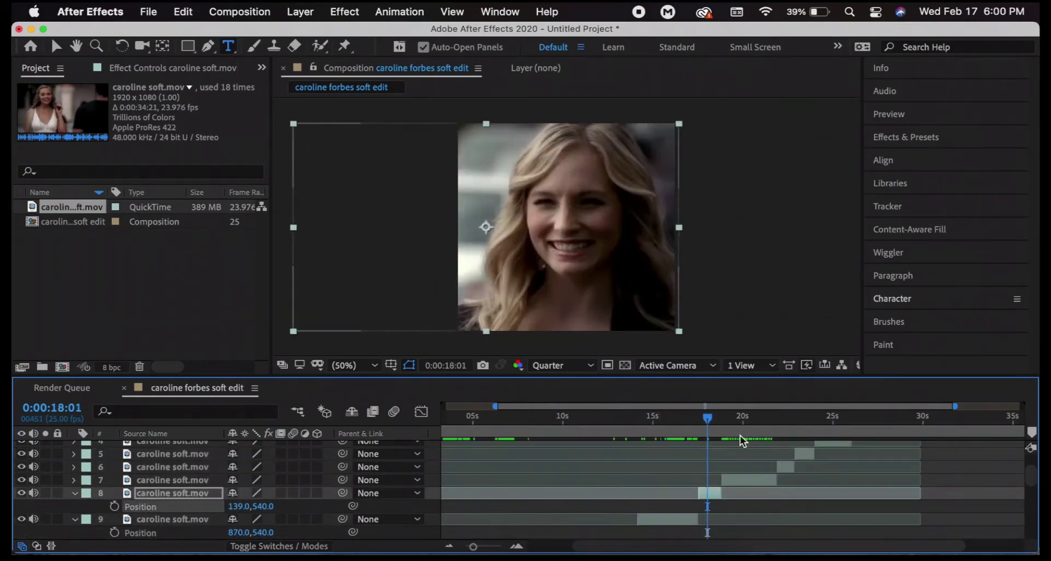
drag(742, 437, 823, 436)
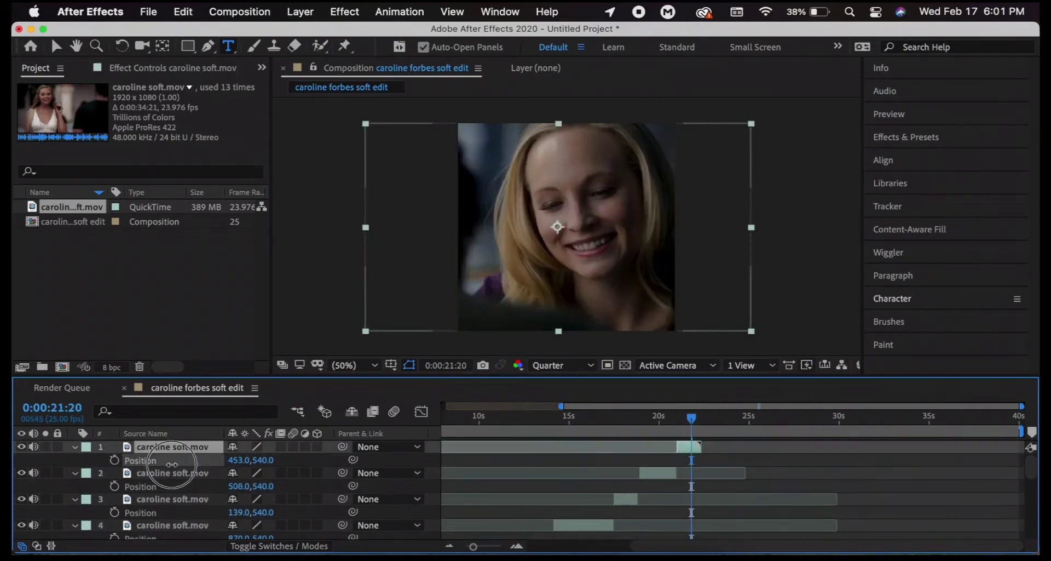
Collapse the Position properties of the clip layers from layer 1 down and return to the start of the composition.
click(74, 465)
click(74, 475)
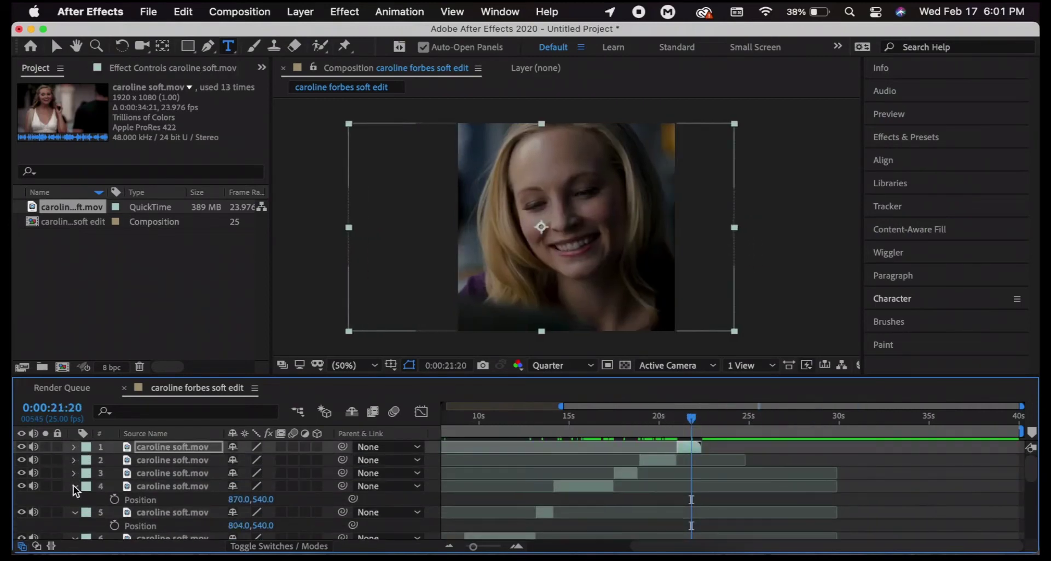
click(73, 486)
click(74, 498)
scroll(103, 498, down, 4)
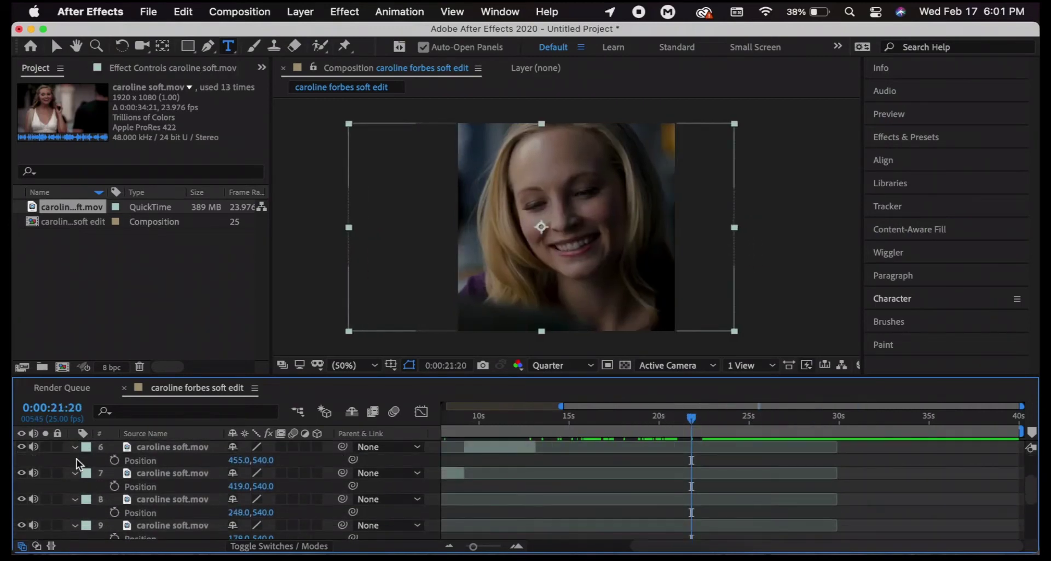
click(74, 447)
click(74, 459)
click(74, 472)
click(75, 486)
click(74, 499)
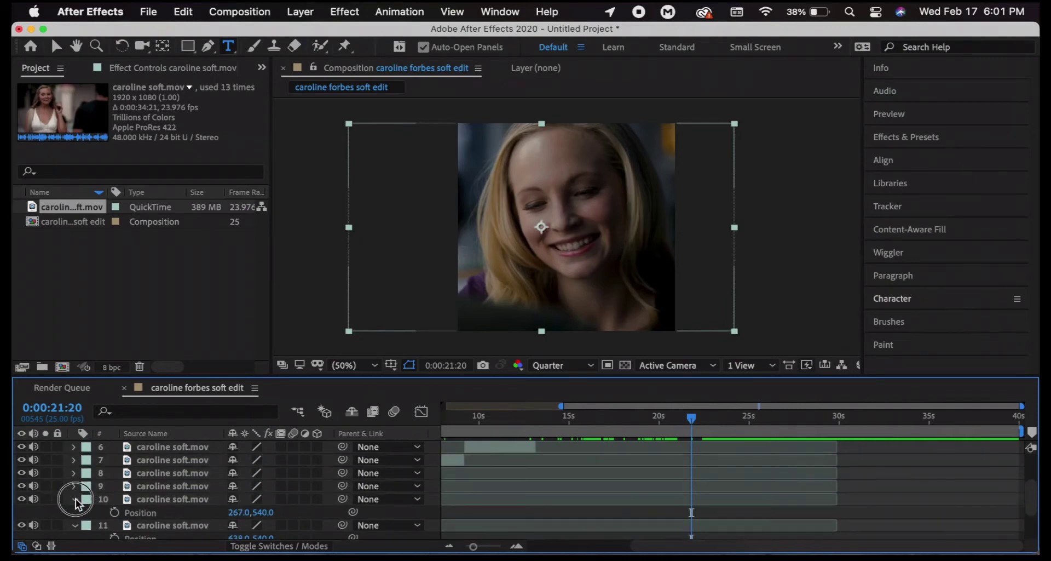
scroll(141, 469, down, 2)
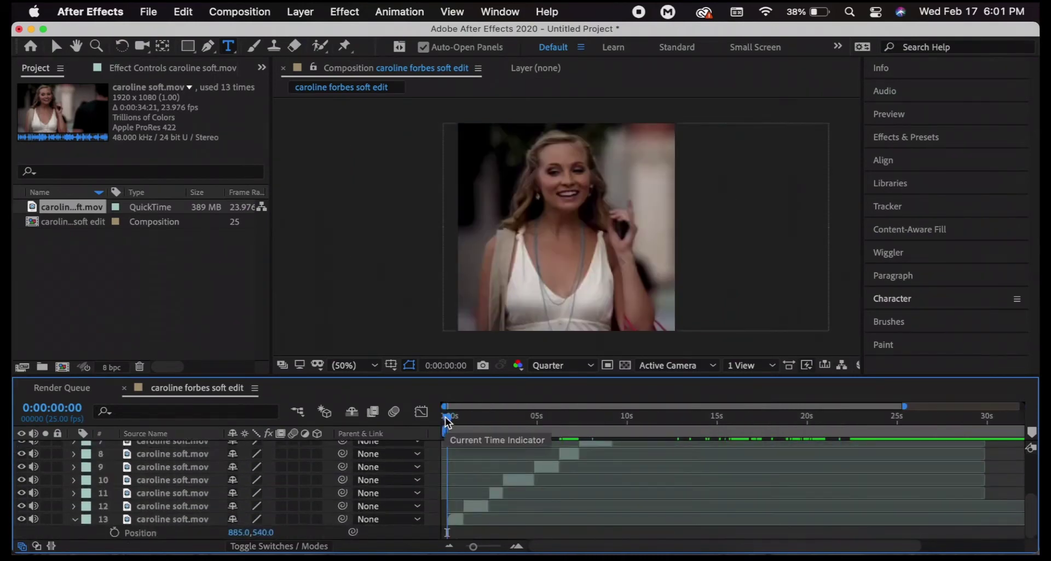
Import audio.mp4, add it to the composition as the bottom layer beneath the clips and hide its video.
click(635, 128)
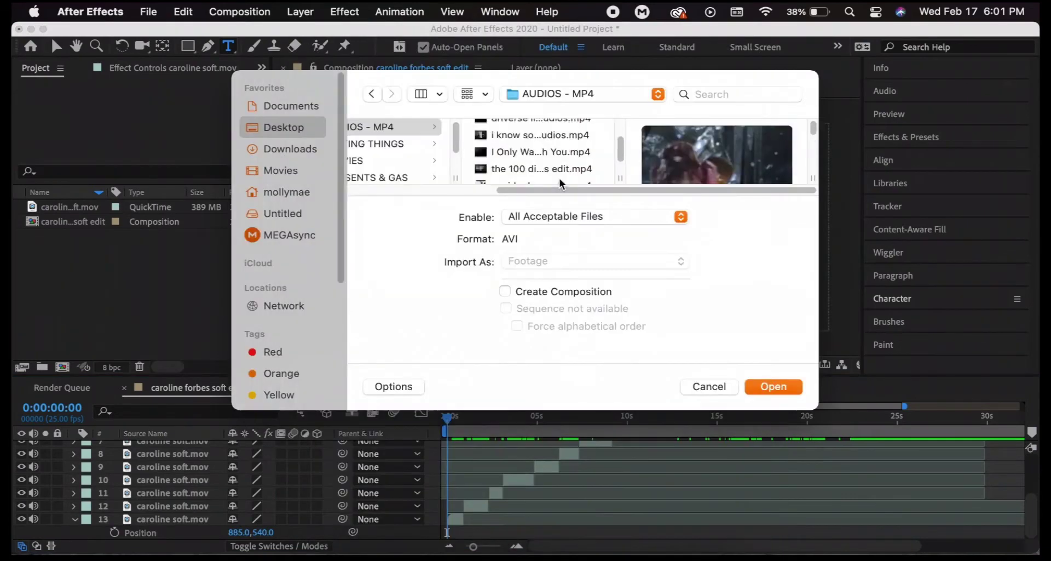
scroll(563, 164, down, 2)
click(540, 152)
click(774, 386)
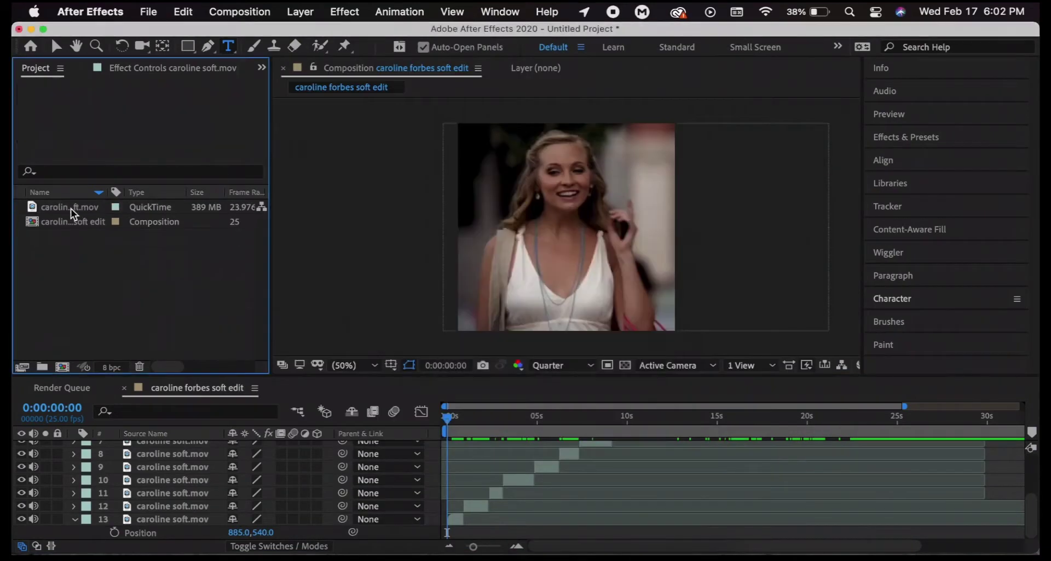
drag(63, 236, 471, 531)
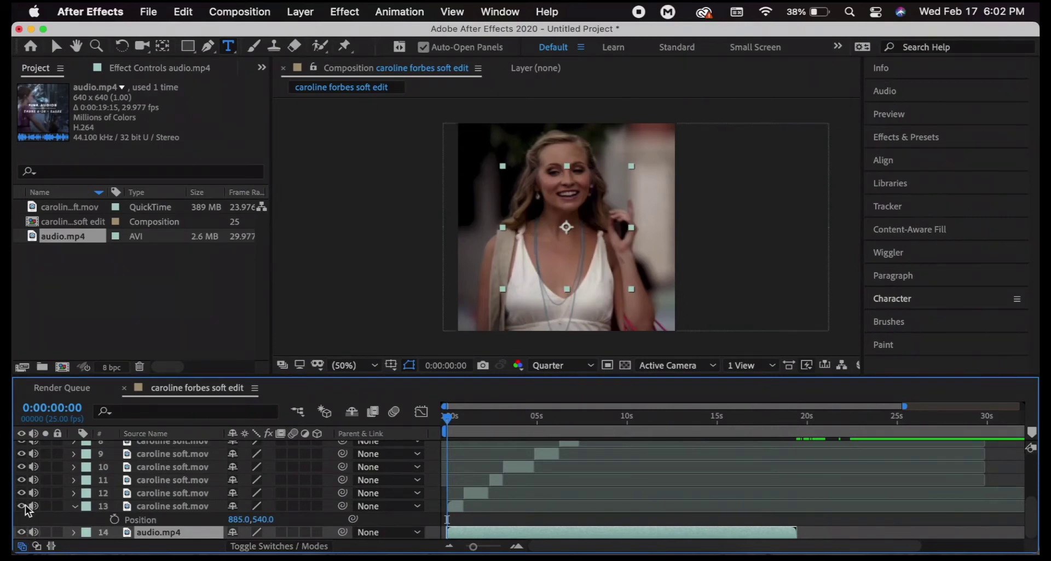
click(21, 532)
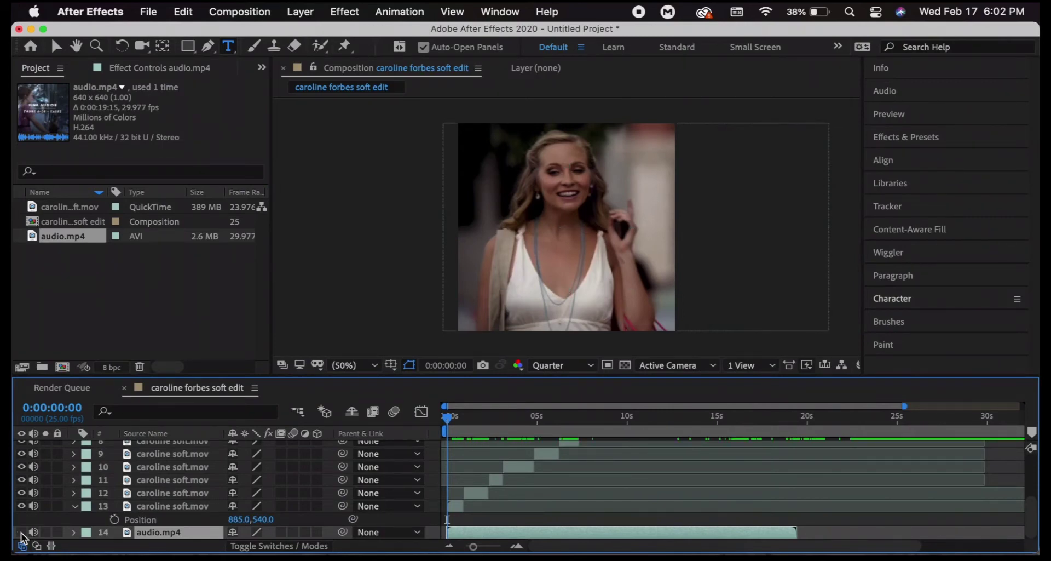
click(74, 506)
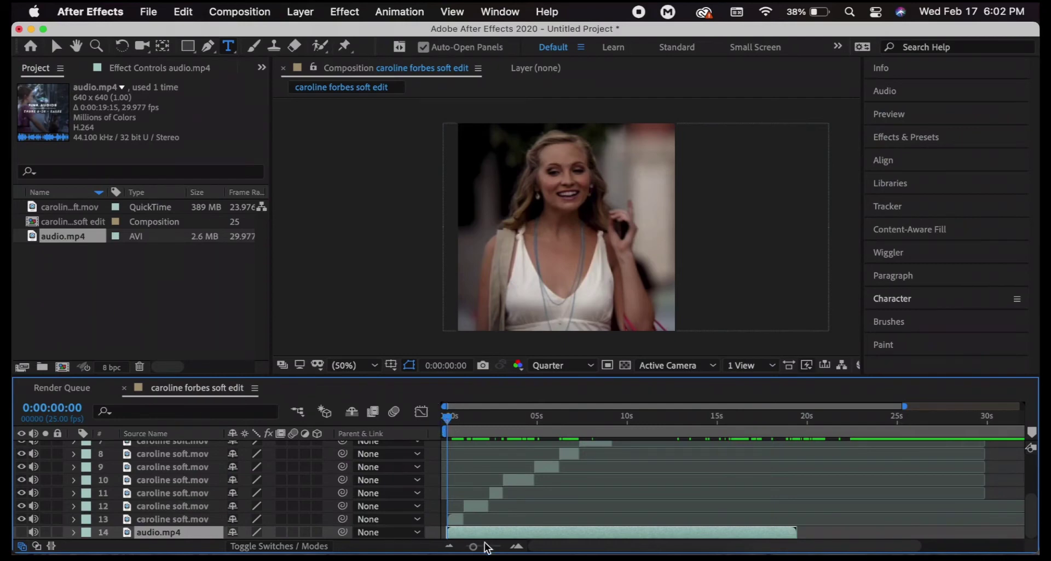
Place the layer 4 clip at the start of the composition as the intro and cut the audio to fit it.
click(472, 533)
drag(472, 532, 474, 537)
drag(488, 415, 722, 439)
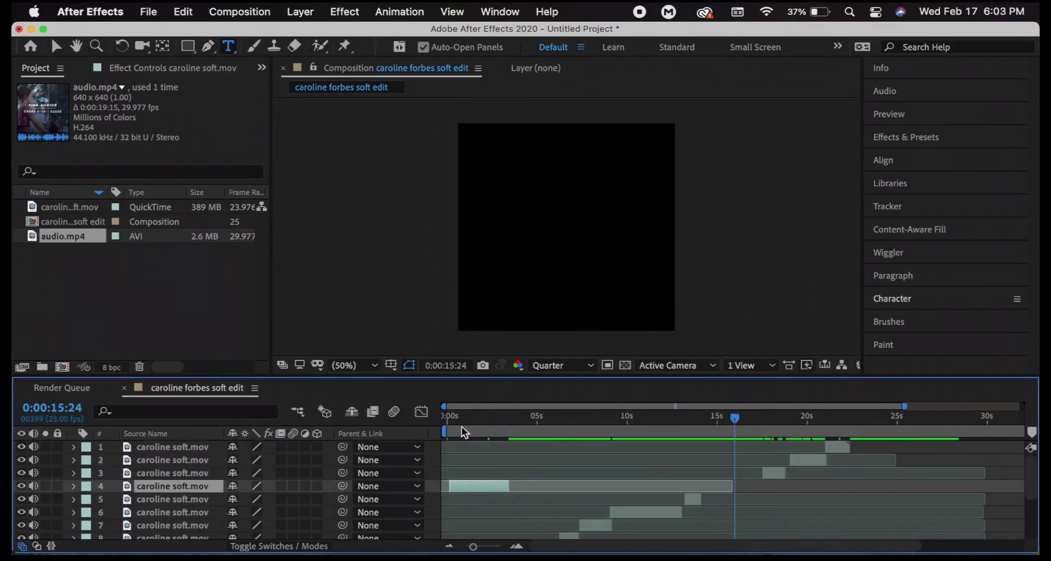
drag(452, 419, 542, 419)
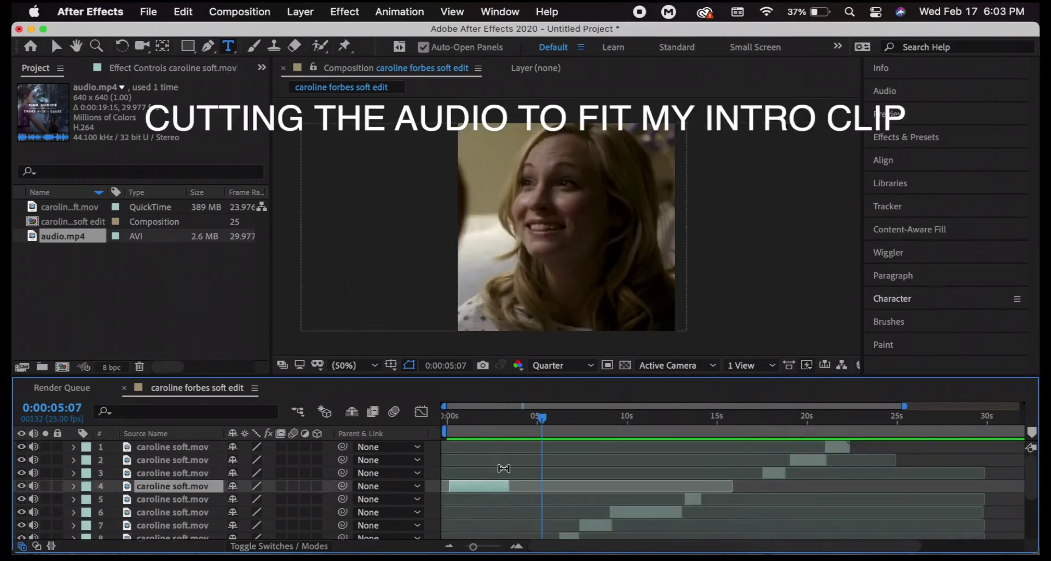
drag(496, 485, 512, 484)
drag(513, 485, 521, 485)
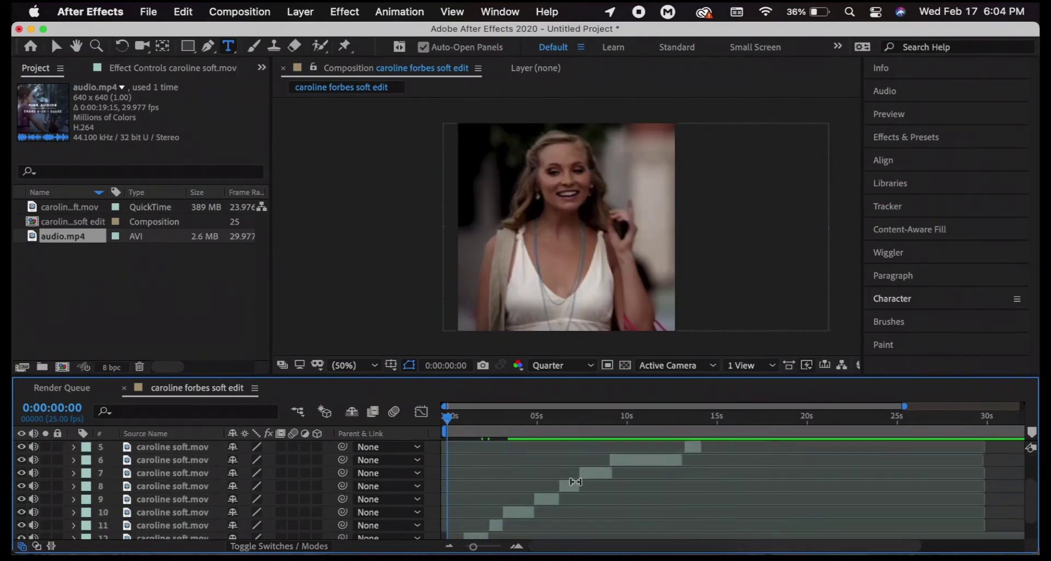
scroll(575, 482, down, 3)
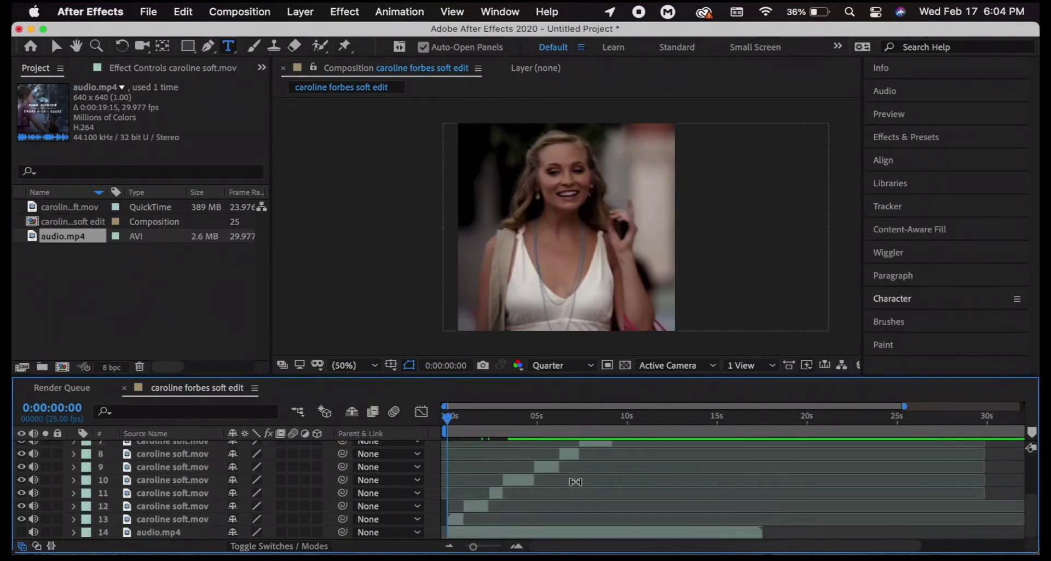
Reorder the intro clip directly above audio.mp4 and shift all the other clips to start where the intro clip ends.
scroll(521, 456, up, 7)
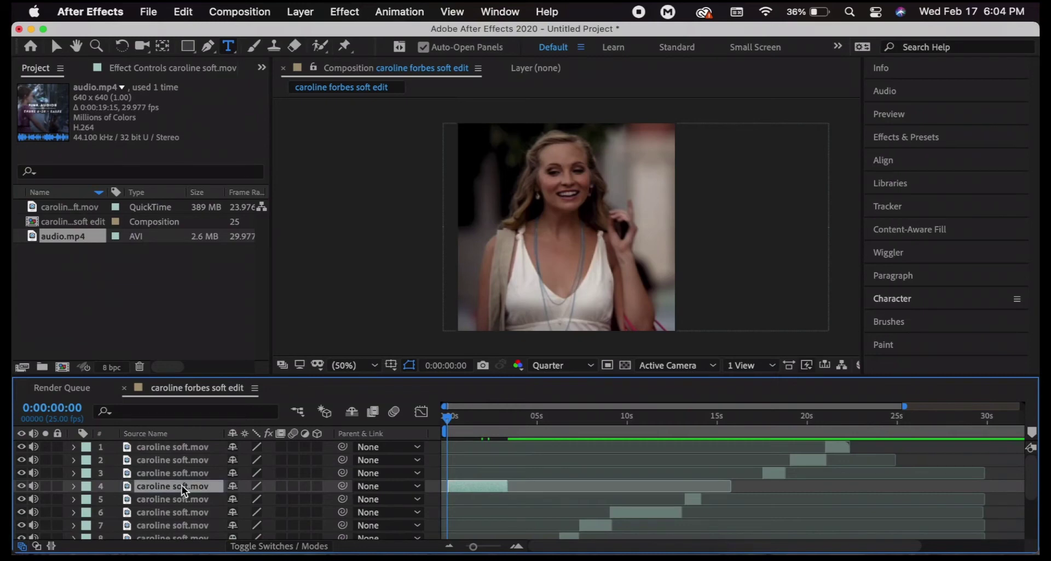
drag(182, 485, 174, 523)
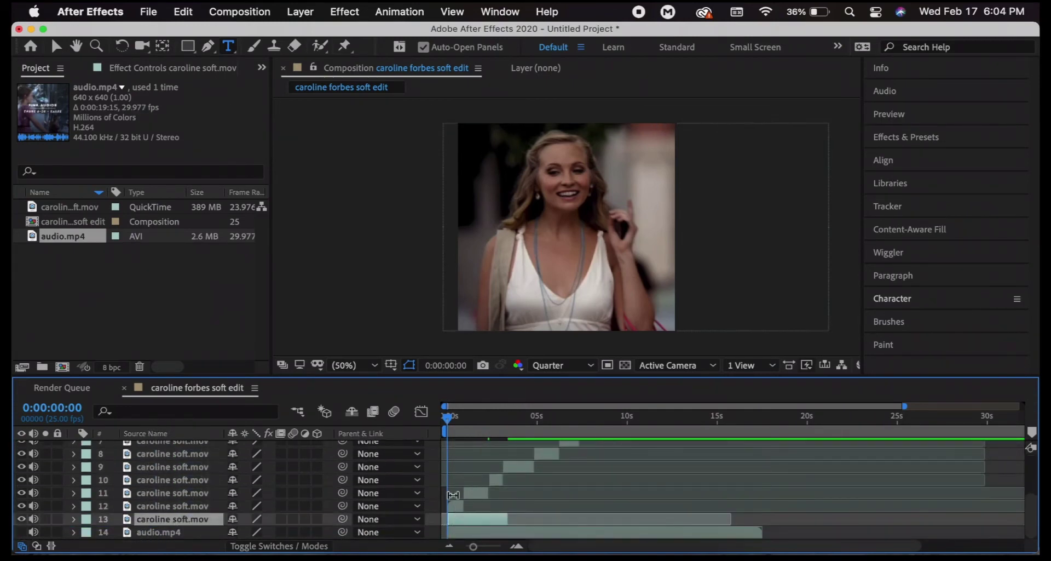
click(455, 504)
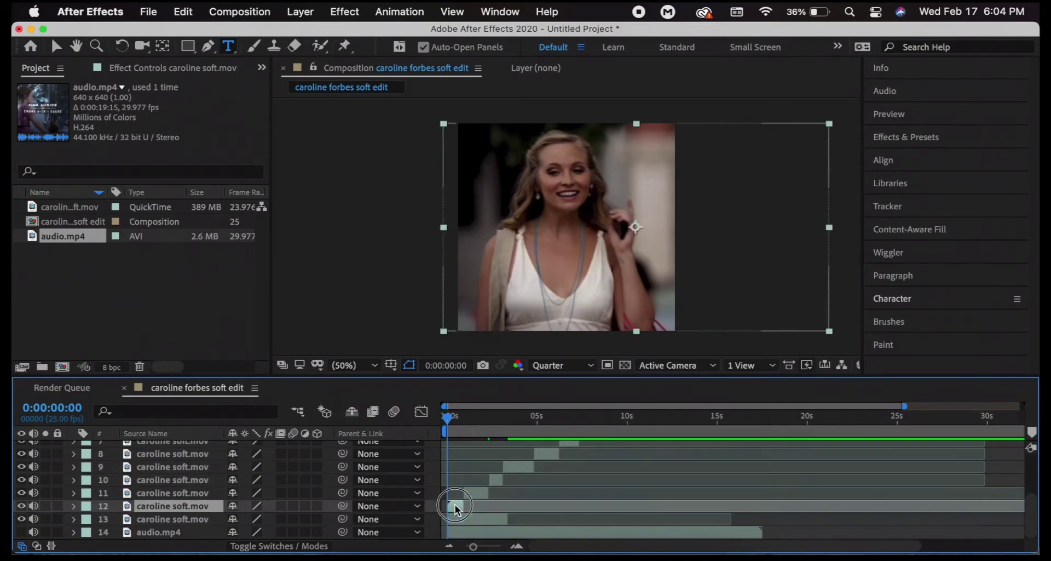
drag(331, 505, 328, 443)
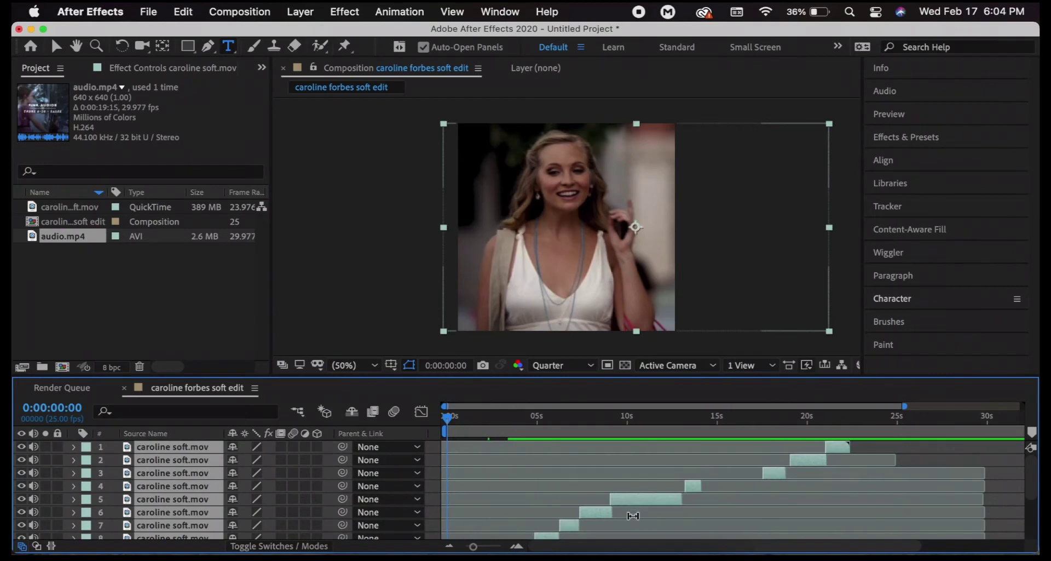
scroll(633, 515, down, 3)
drag(456, 509, 516, 508)
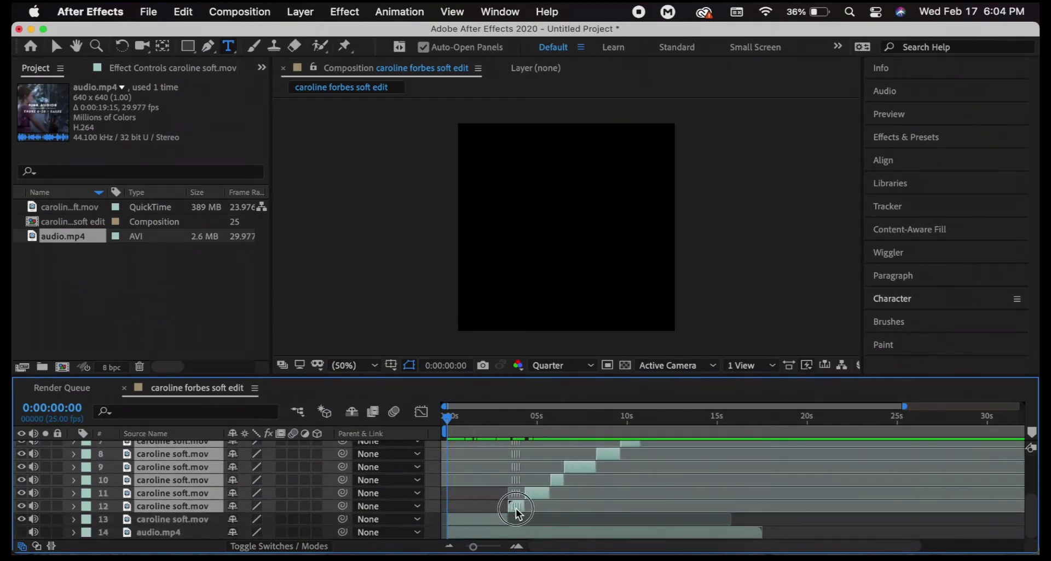
click(501, 493)
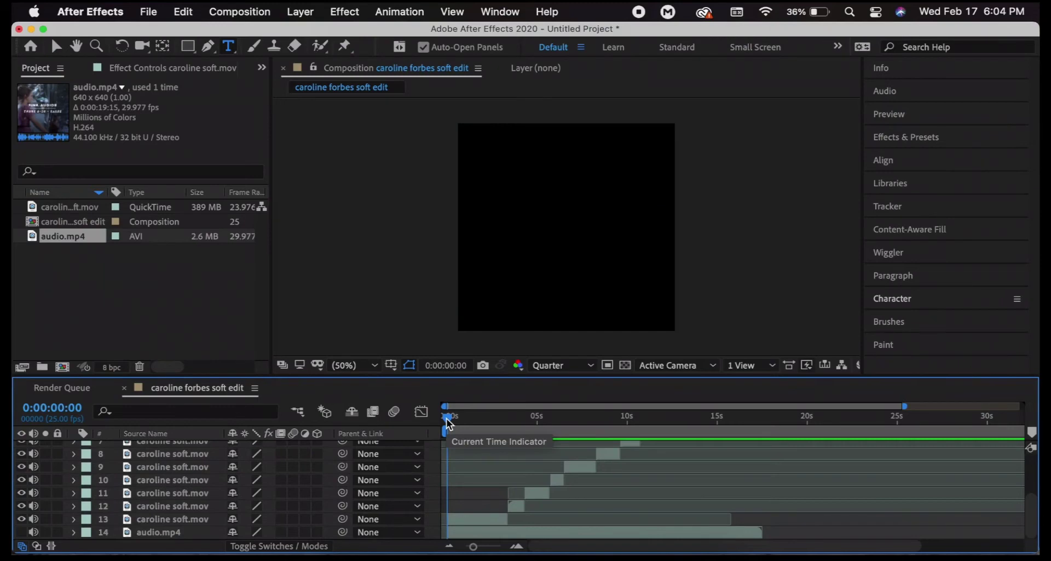
Raise the Audio Levels of the intro clip on layer 13 to +12 dB and play it back from the start.
mouse_move(448, 423)
mouse_down()
mouse_move(517, 419)
mouse_move(446, 418)
mouse_move(459, 419)
mouse_up()
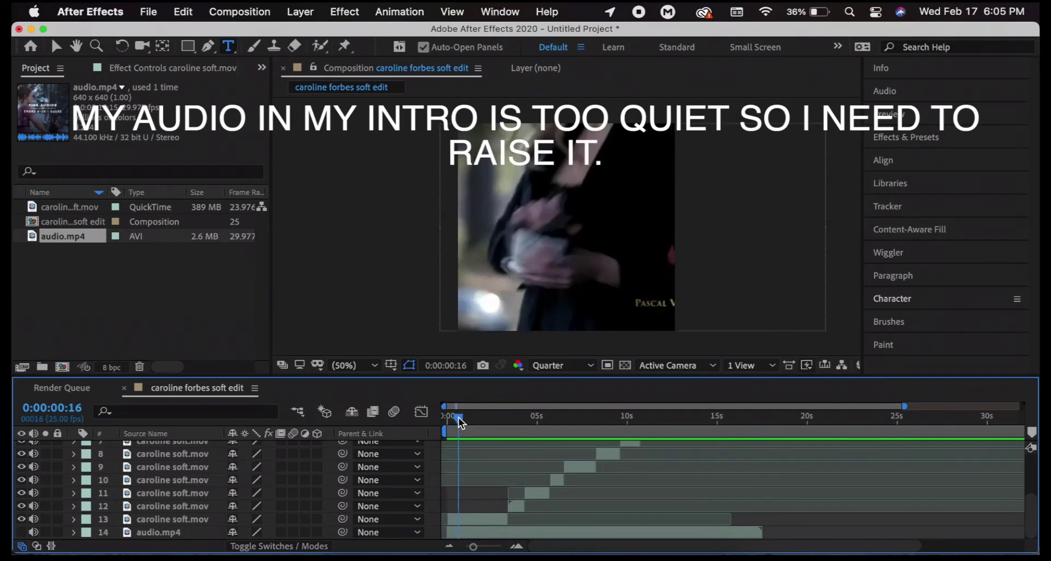
click(472, 521)
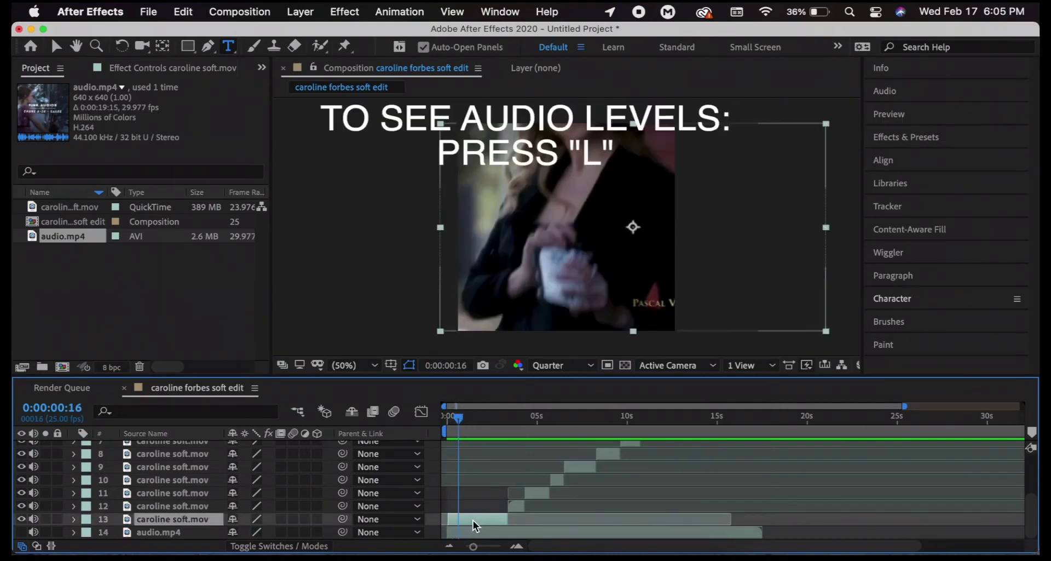
key(l)
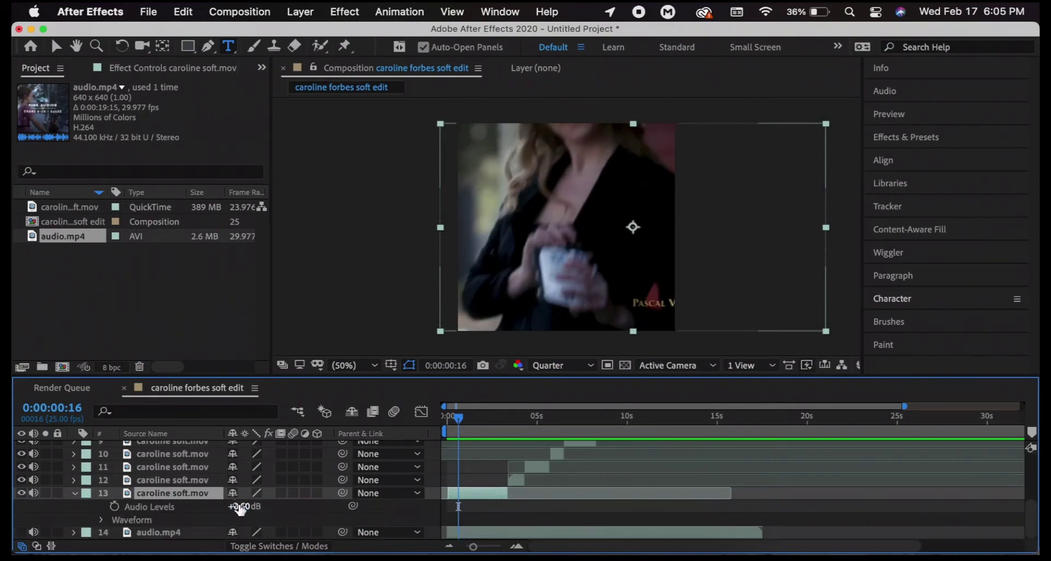
drag(241, 510, 261, 510)
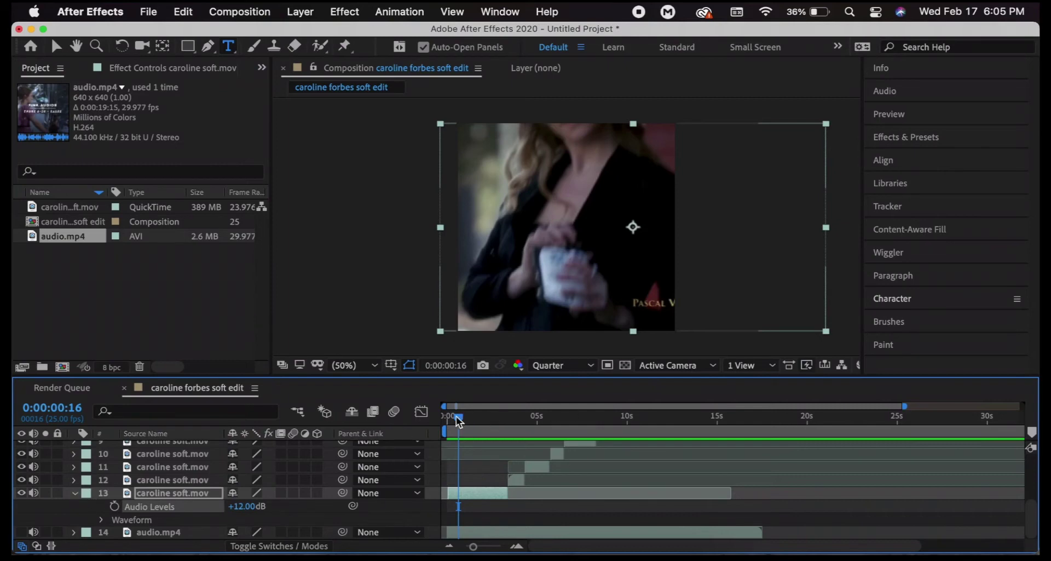
drag(458, 421, 448, 420)
key(space)
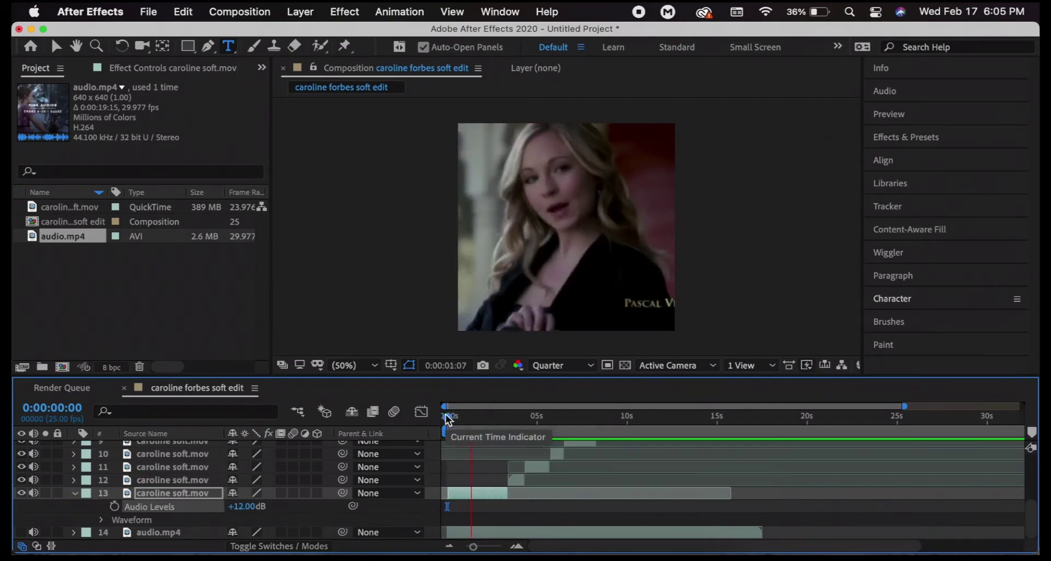
key(space)
key(l)
click(468, 417)
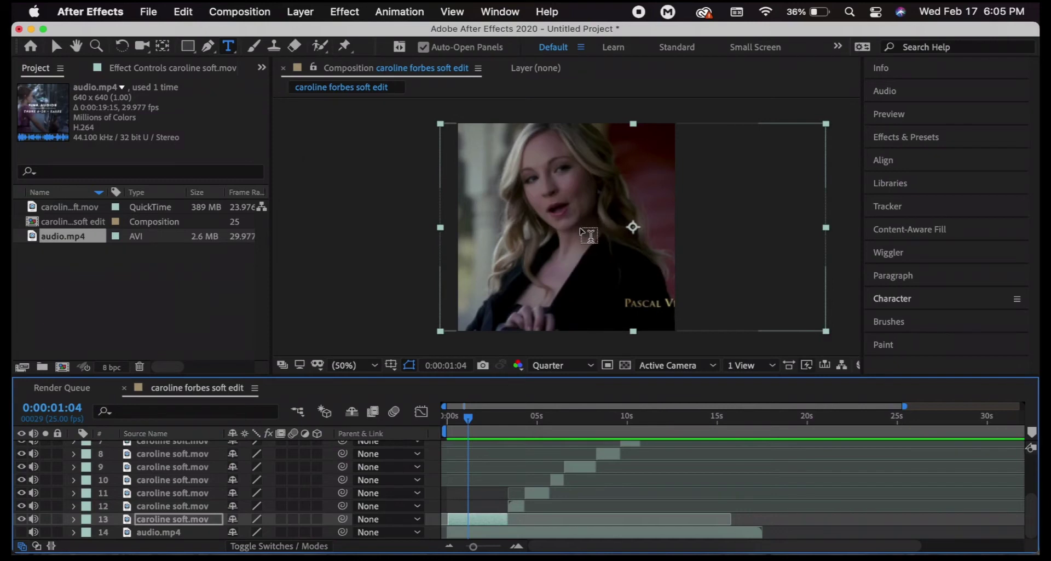
Pre-compose the intro clip as intro 1, moving all attributes into the new composition and adjusting its duration to the layer's time span.
drag(448, 416, 455, 416)
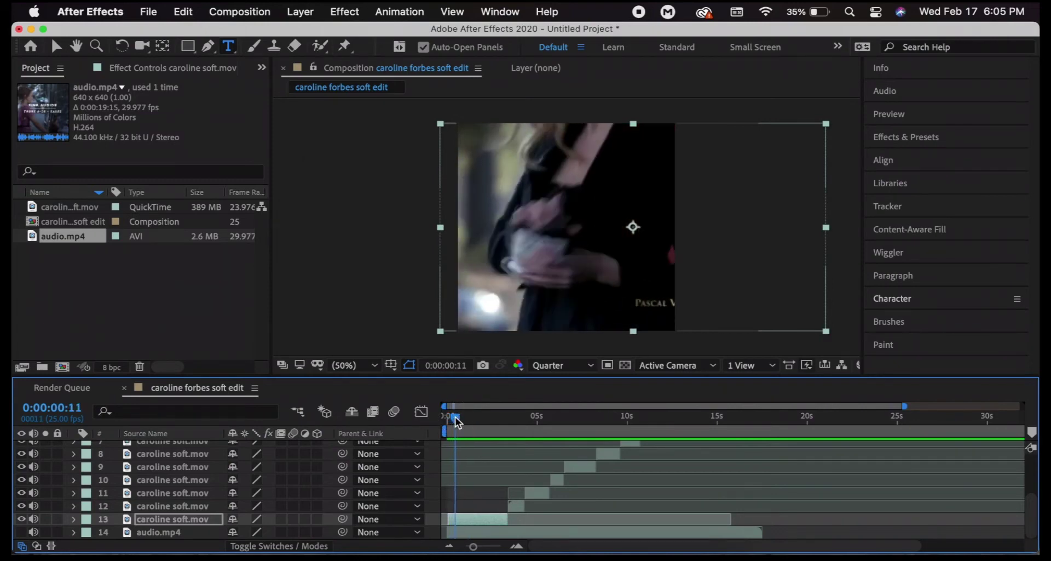
right_click(484, 517)
click(523, 477)
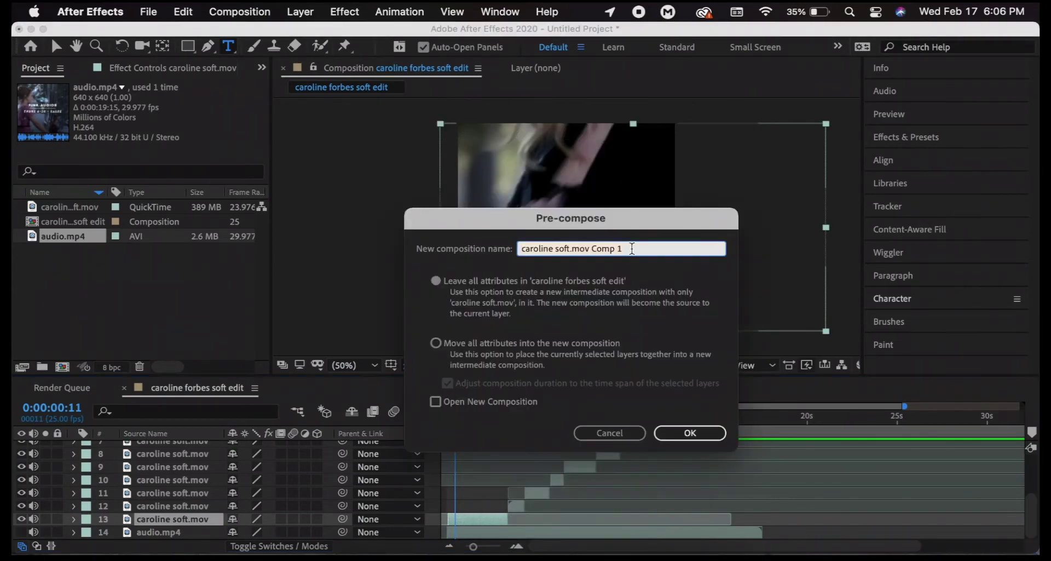
key(super+a)
key(BackSpace)
click(436, 343)
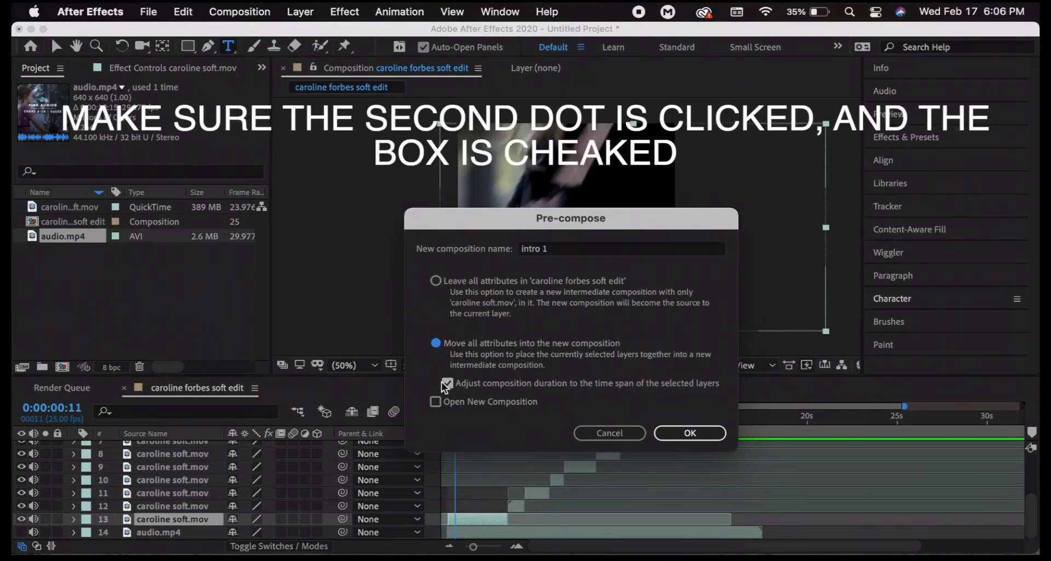
click(682, 427)
click(455, 422)
drag(454, 422, 482, 426)
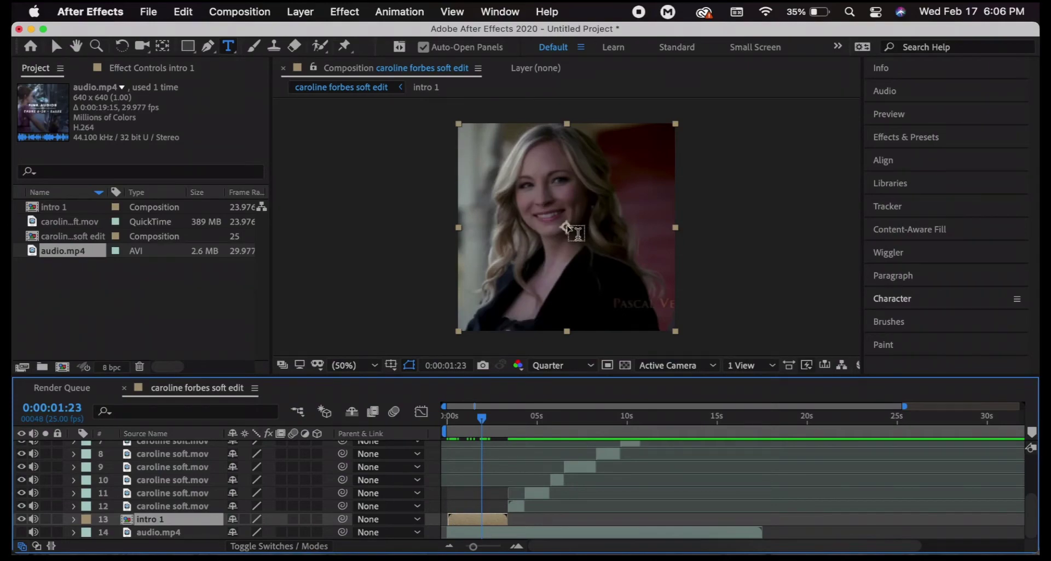
Pre-compose the remaining clips individually as clip 1 to clip 12 with all attributes moved, and play back around the intro's end.
click(450, 419)
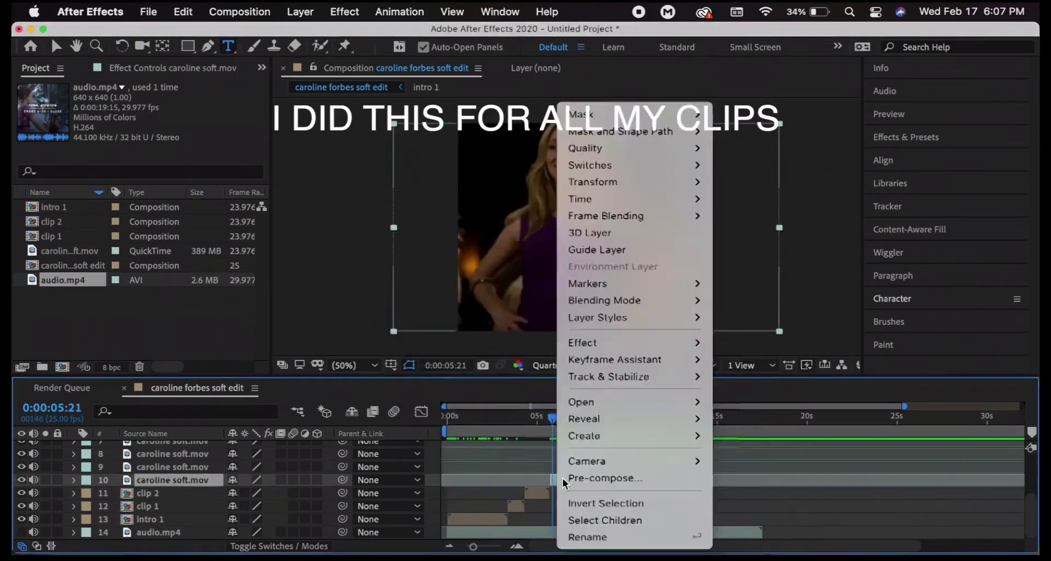
mouse_move(685, 433)
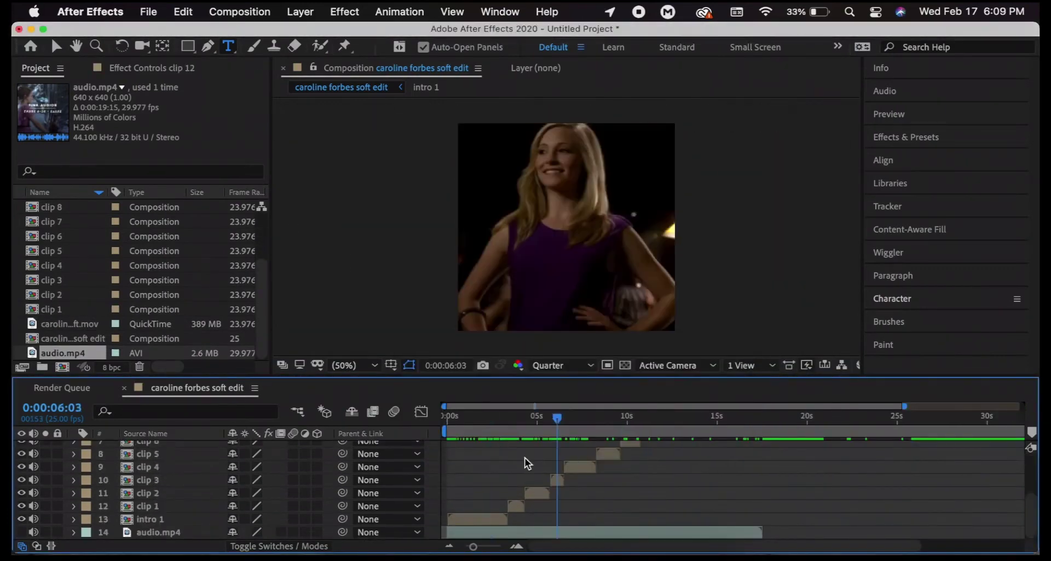
drag(484, 426, 507, 425)
key(space)
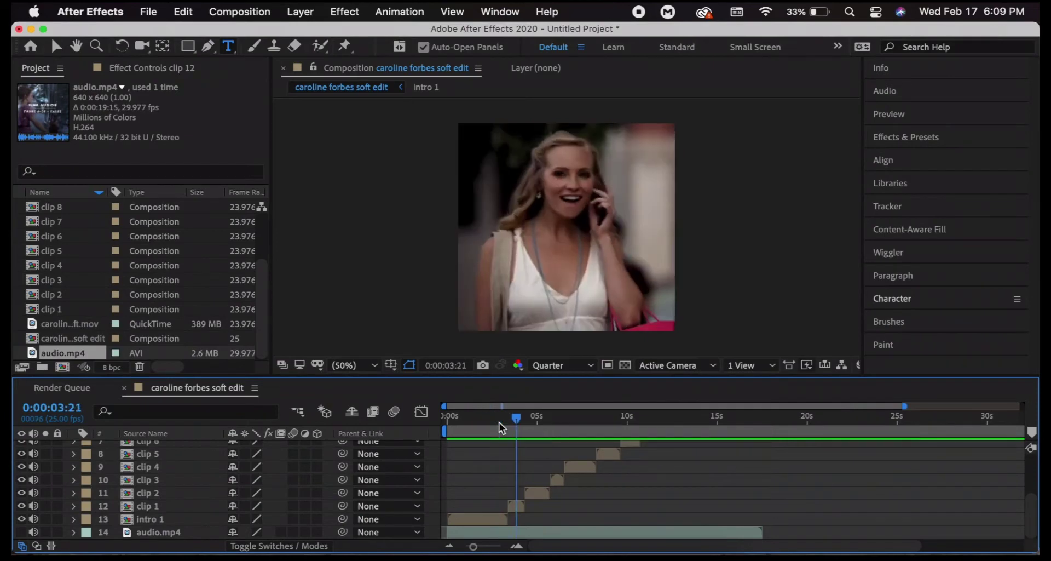
key(space)
Show the audio waveform of the audio.mp4 layer, with the timeline enlarged around clip 1.
key(=)
drag(554, 419, 596, 422)
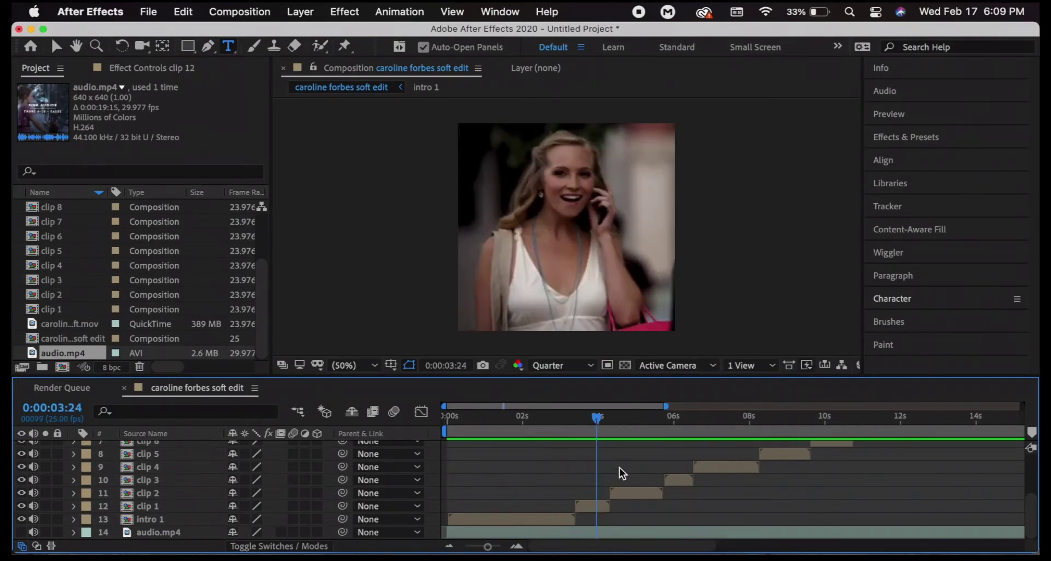
click(560, 531)
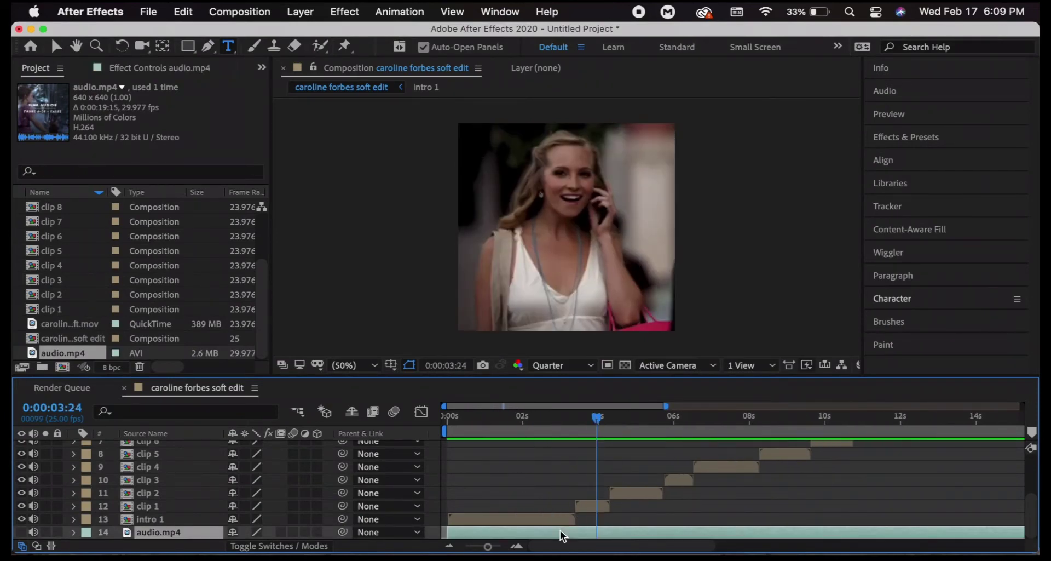
key(l)
key(l)
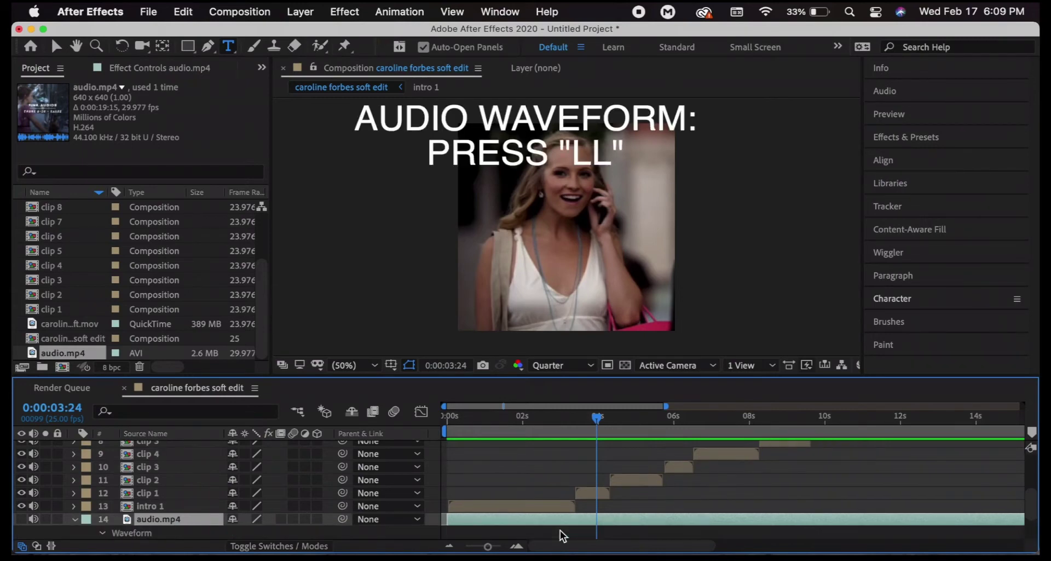
scroll(563, 535, down, 2)
scroll(563, 534, up, 4)
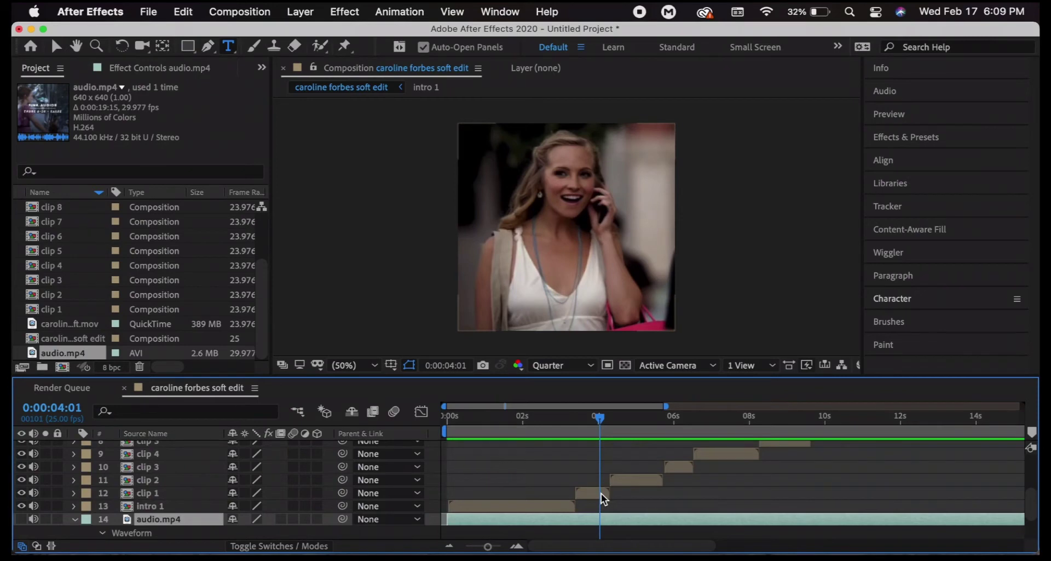
Shift clip 1 to end at 0:00:04:01, trim its start to the intro's end and place clip 2 directly after it.
click(600, 493)
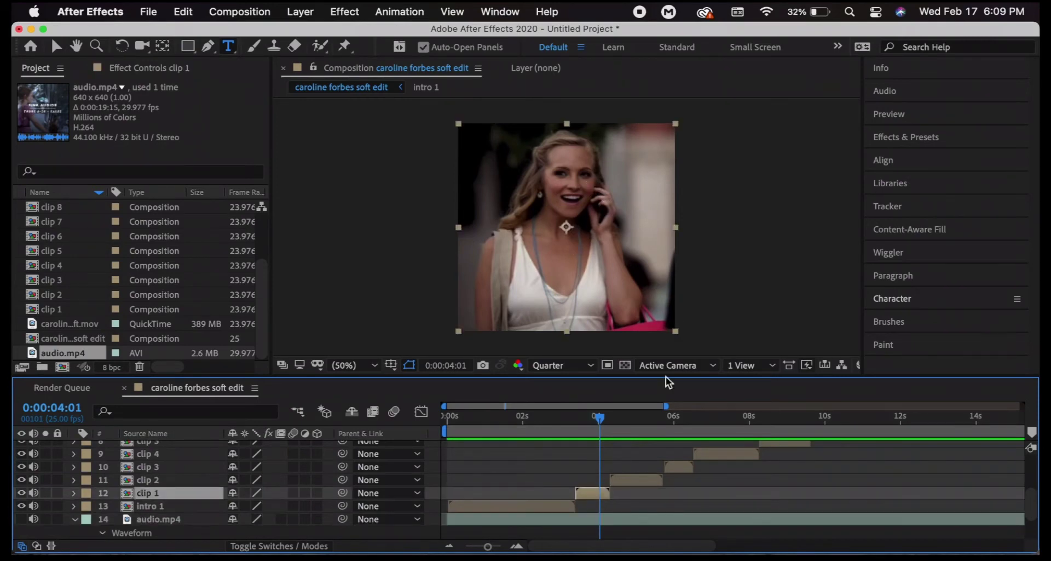
drag(601, 495, 594, 496)
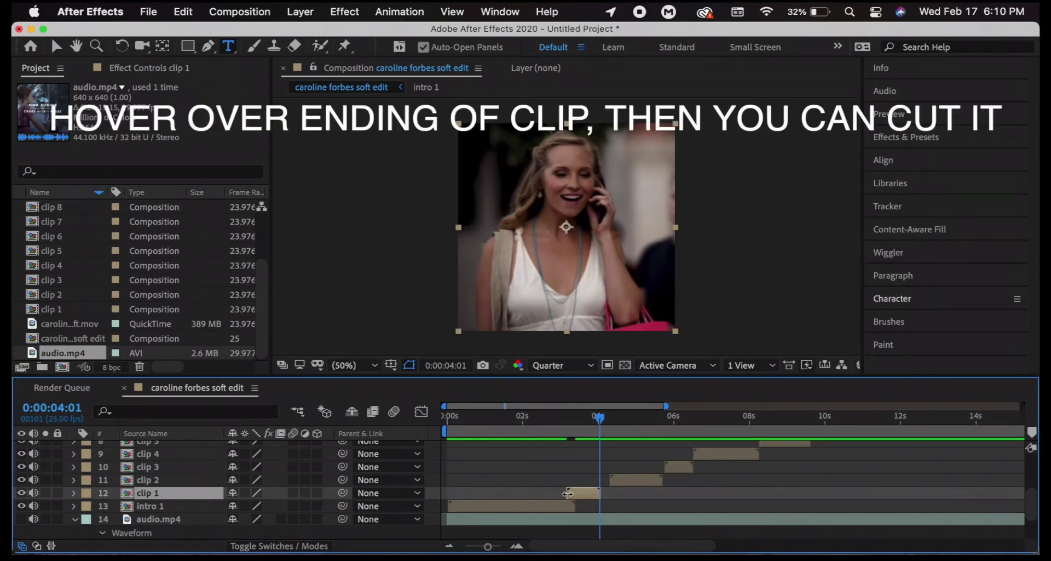
drag(568, 493, 573, 494)
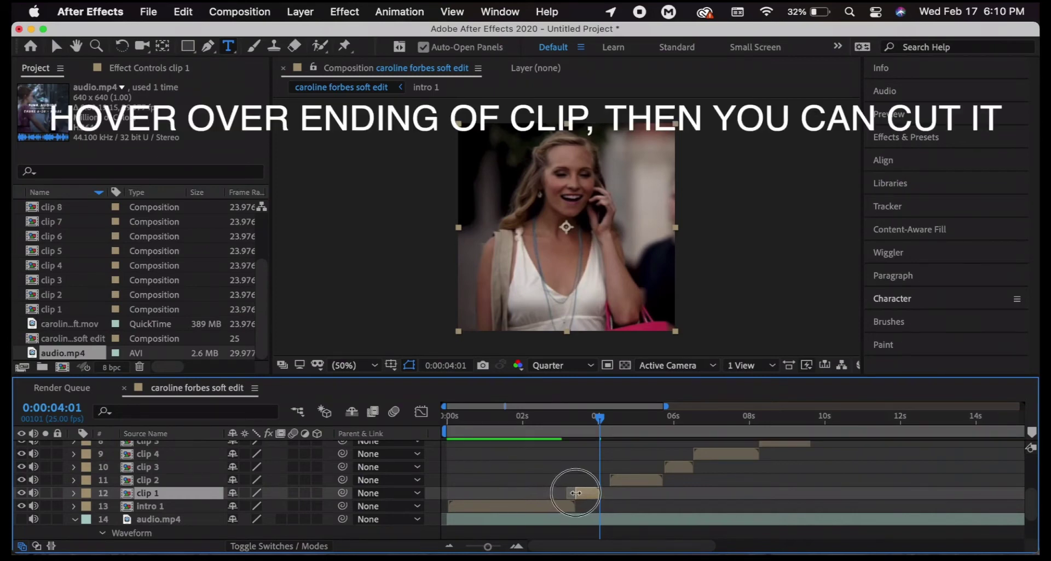
click(568, 423)
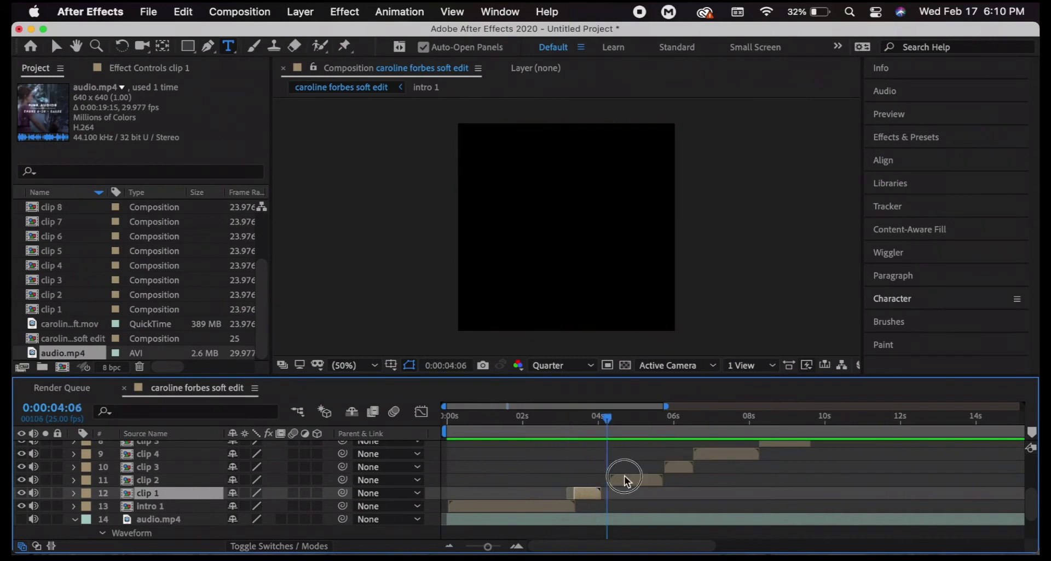
click(563, 482)
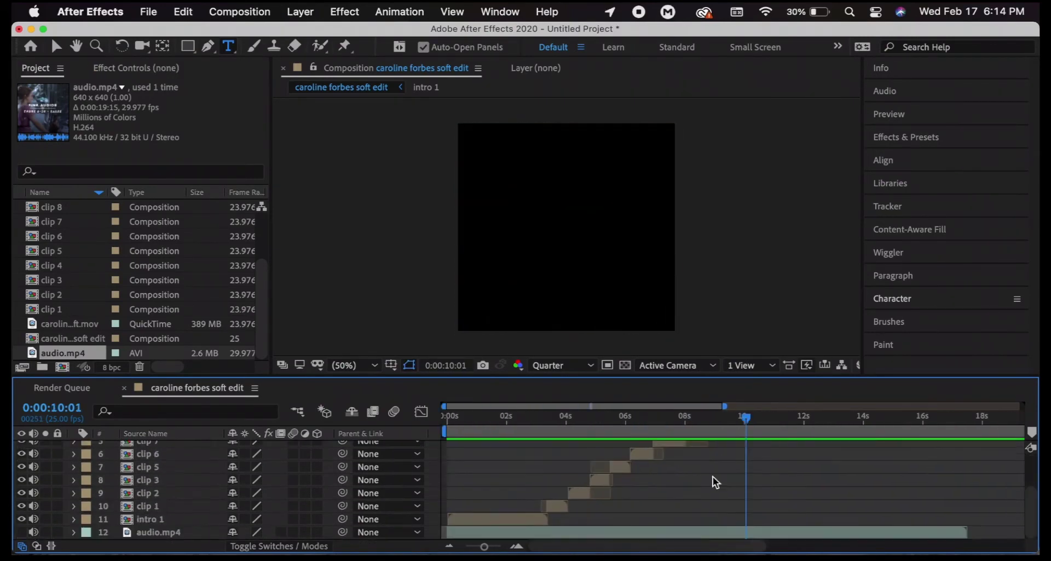
Split the audio.mp4 layer at 0:00:10:01 and trim the second part to end at 0:00:13:19.
click(799, 527)
key(super+shift+d)
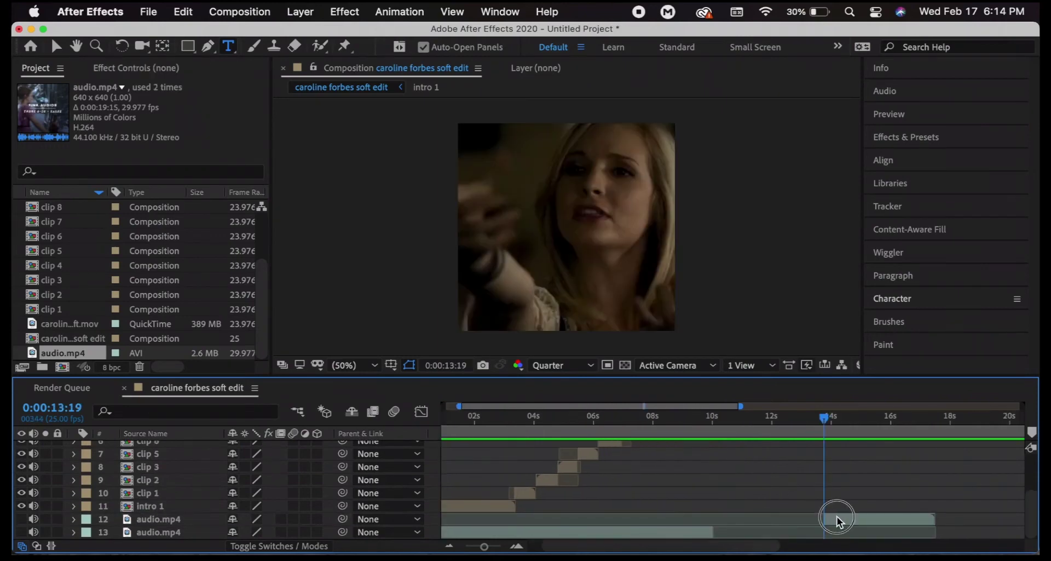
drag(837, 516, 725, 521)
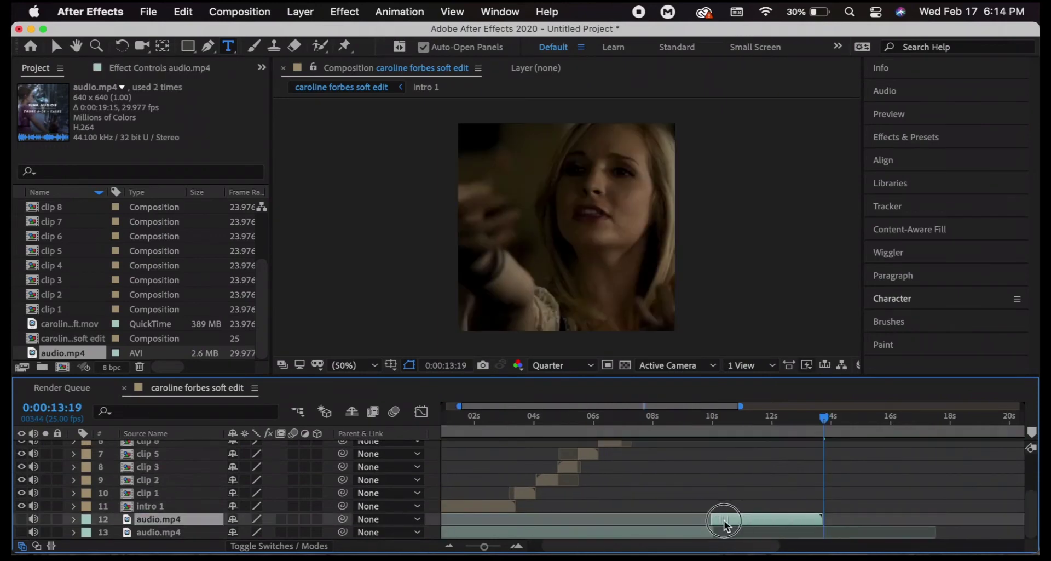
click(730, 419)
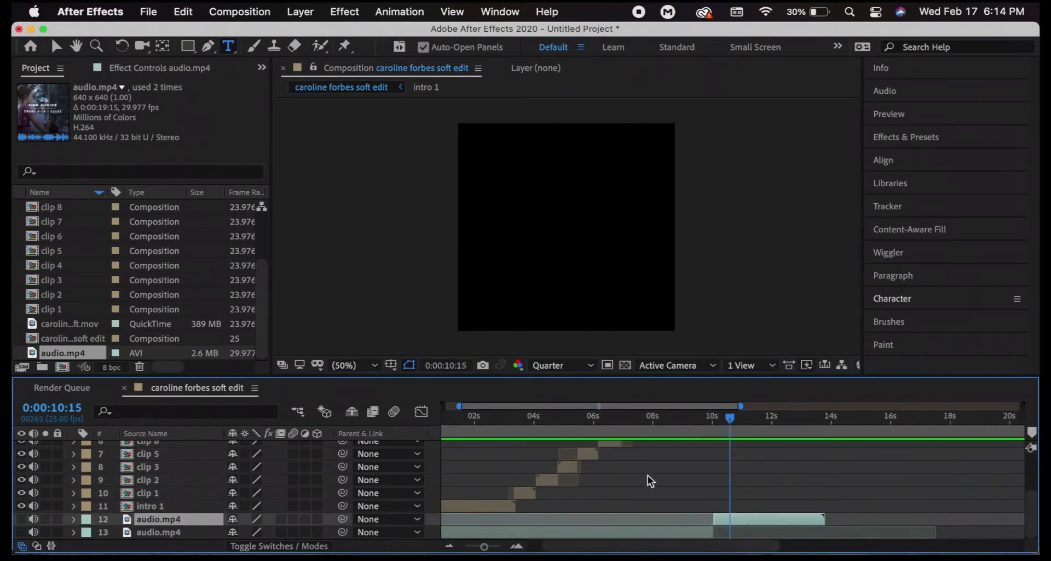
scroll(648, 475, left, 2)
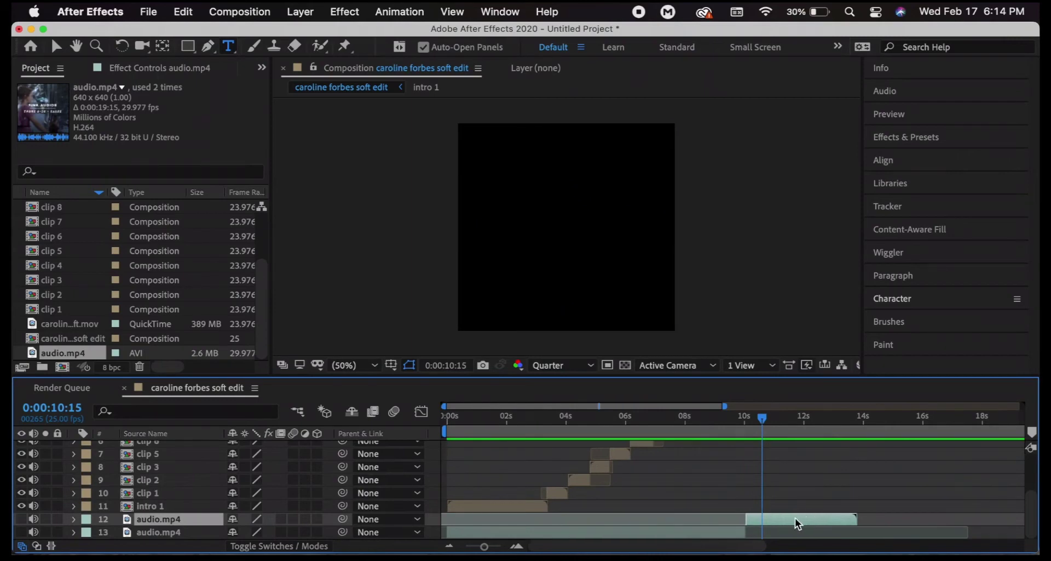
Pre-compose the two audio.mp4 layers together into one composition.
click(474, 534)
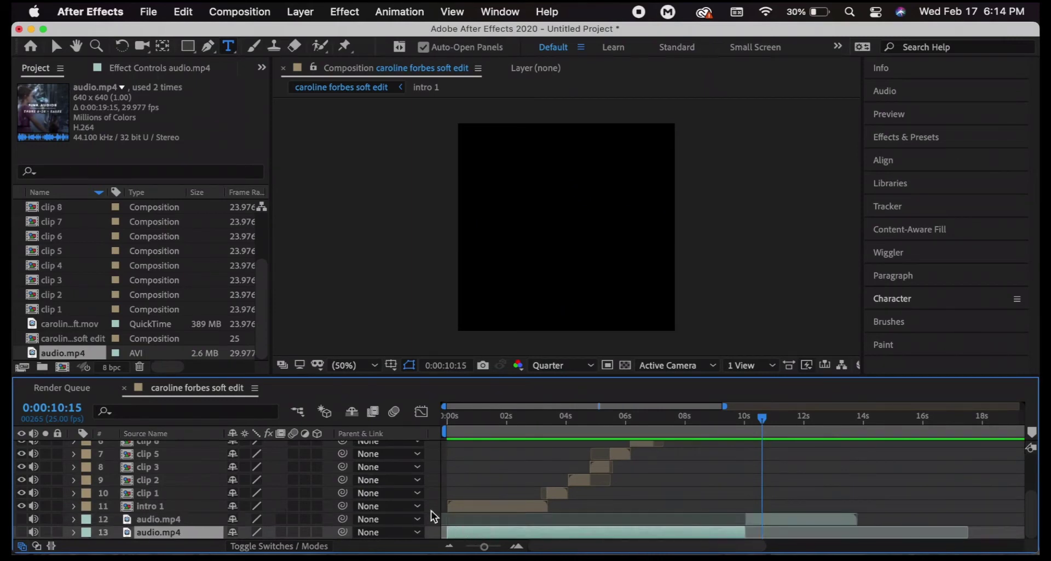
shift+click(329, 519)
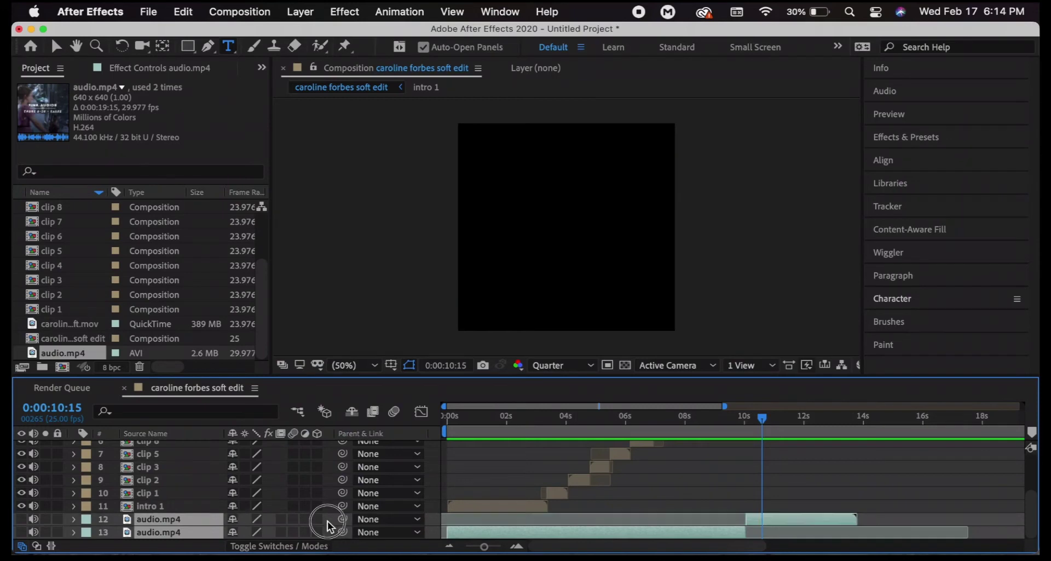
right_click(600, 534)
click(668, 478)
click(692, 440)
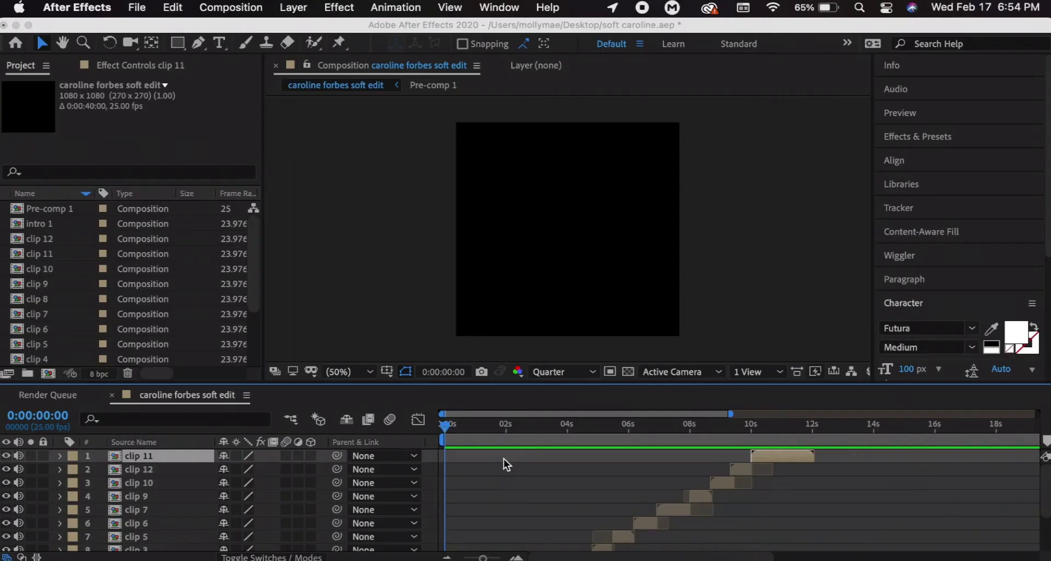
Add an opacity keyframe of 0% to intro 1 at 0:00:00:00.
scroll(504, 458, down, 5)
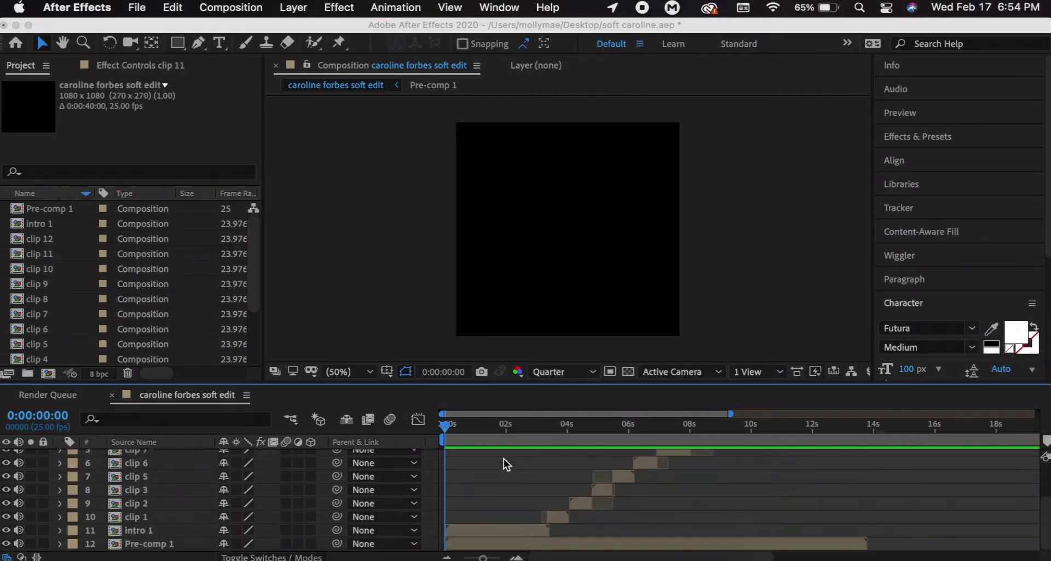
drag(472, 429, 441, 425)
click(467, 536)
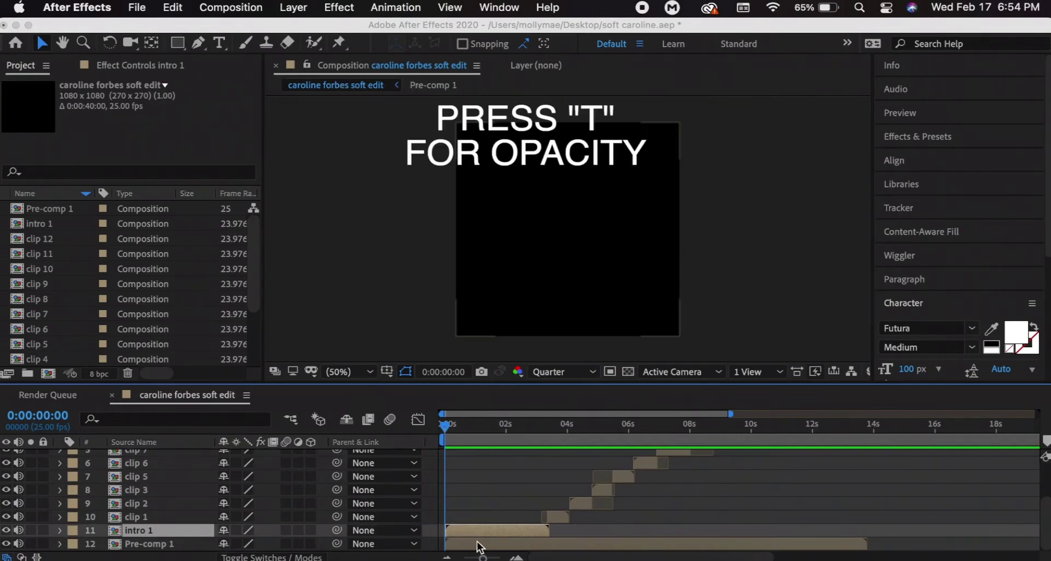
key(t)
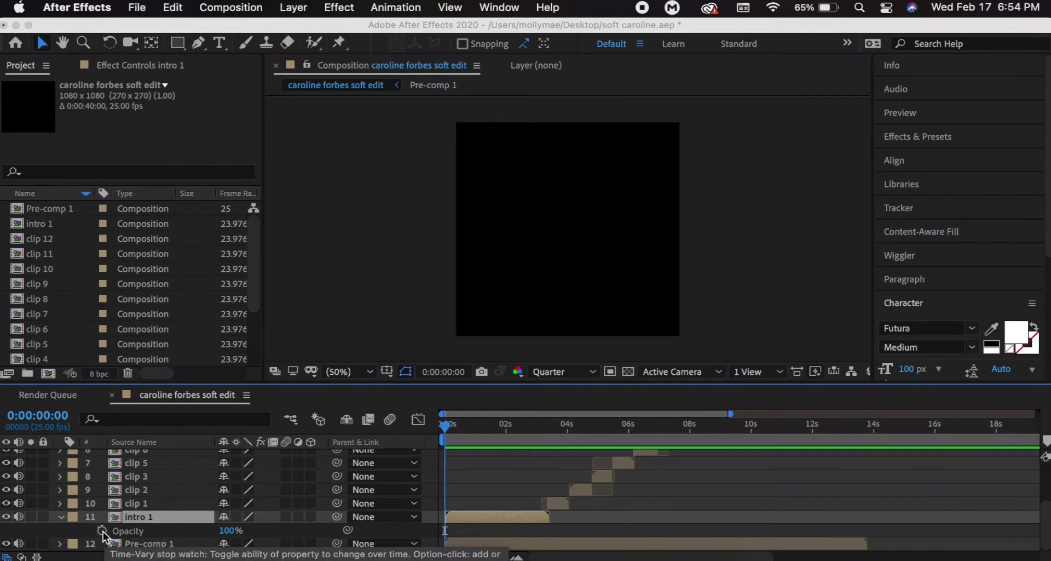
click(103, 530)
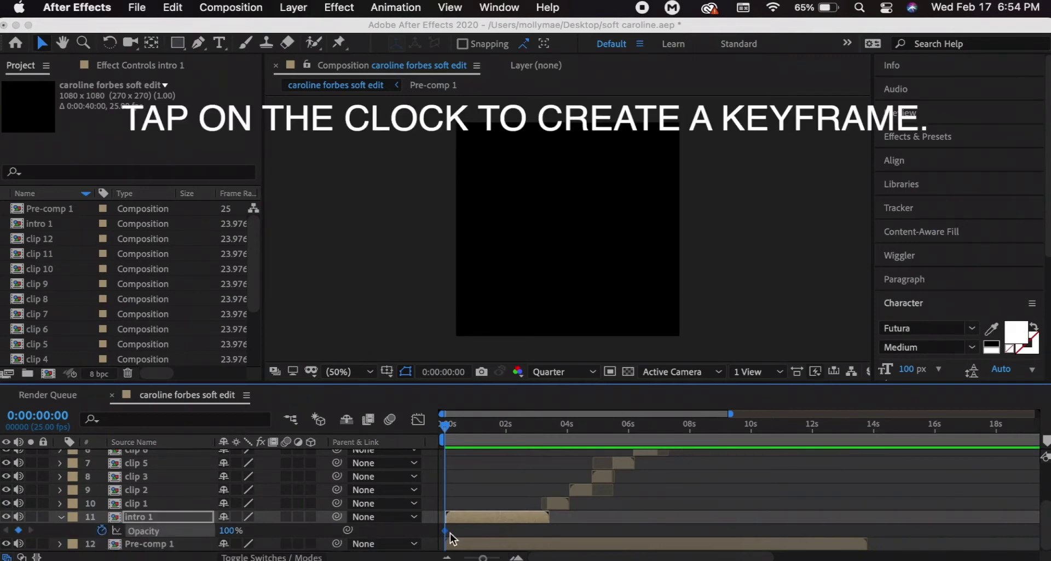
drag(224, 530, 50, 524)
Add a 100% opacity keyframe to intro 1 at 0:00:00:13 and nudge it slightly further along the timeline.
drag(446, 425, 463, 427)
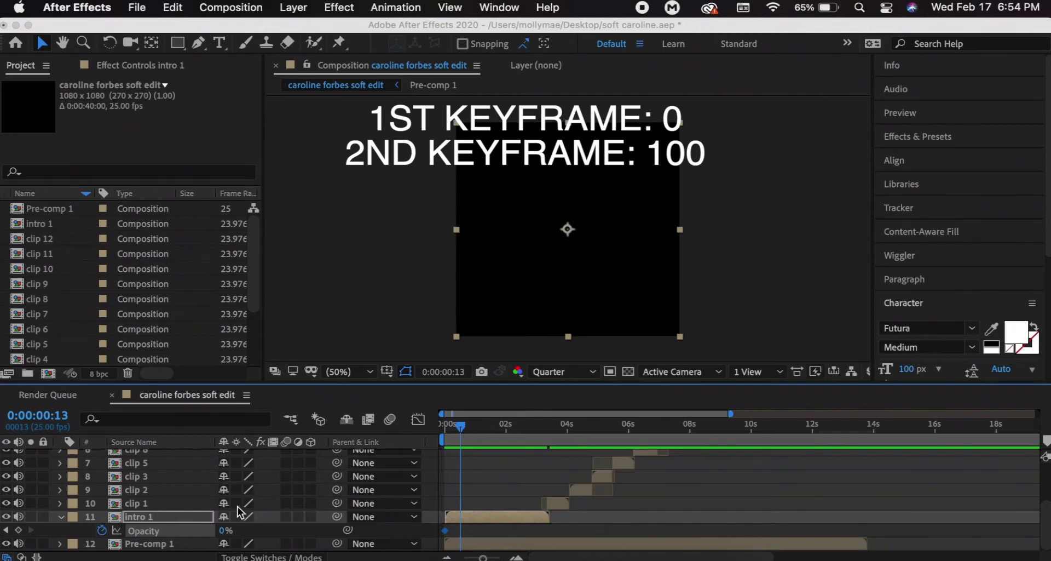
drag(223, 534, 294, 529)
click(464, 427)
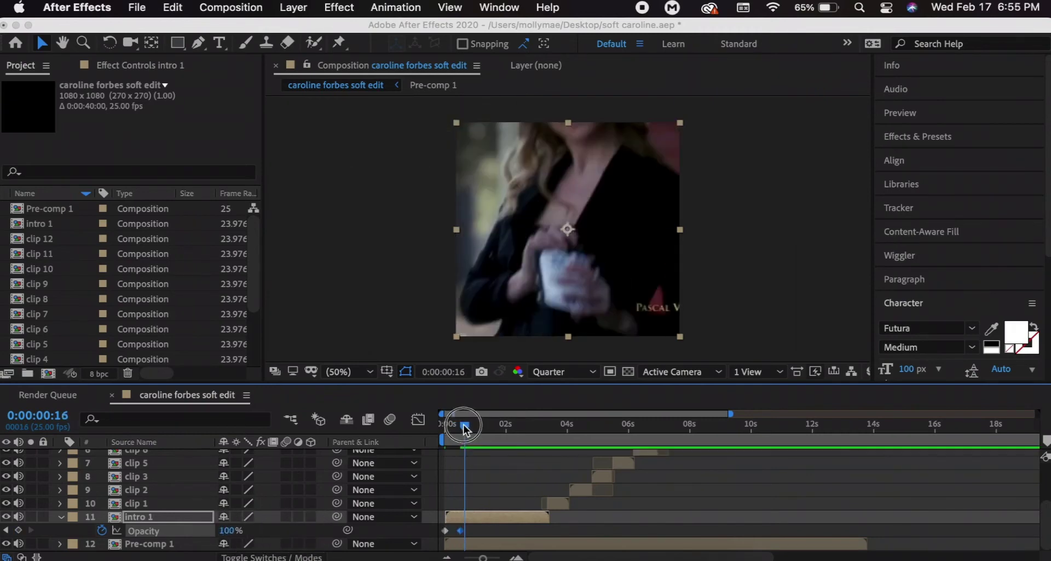
drag(460, 530, 464, 531)
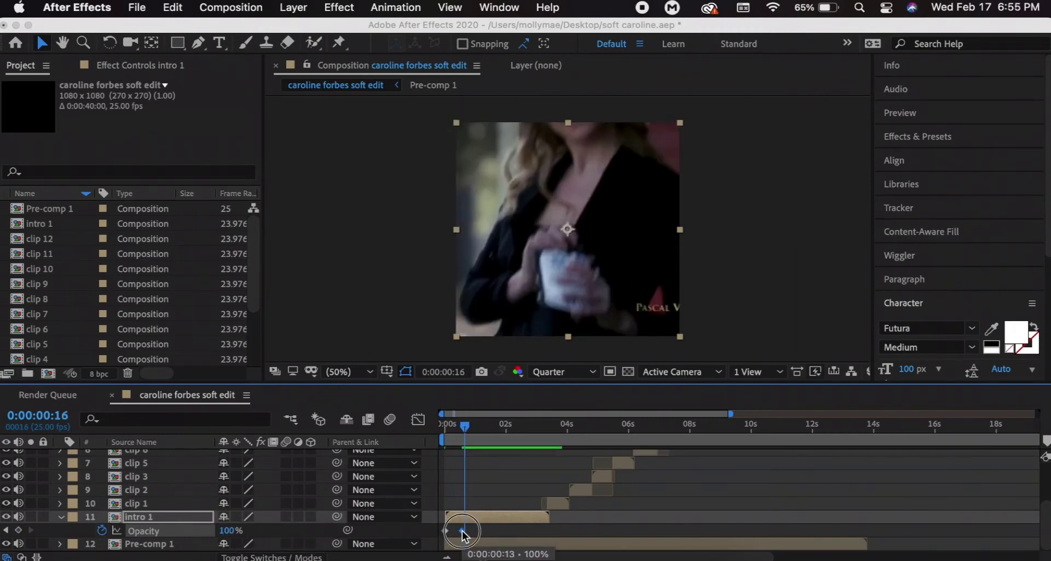
Play back the opening of intro 1 from the start to check its fade-in.
click(445, 422)
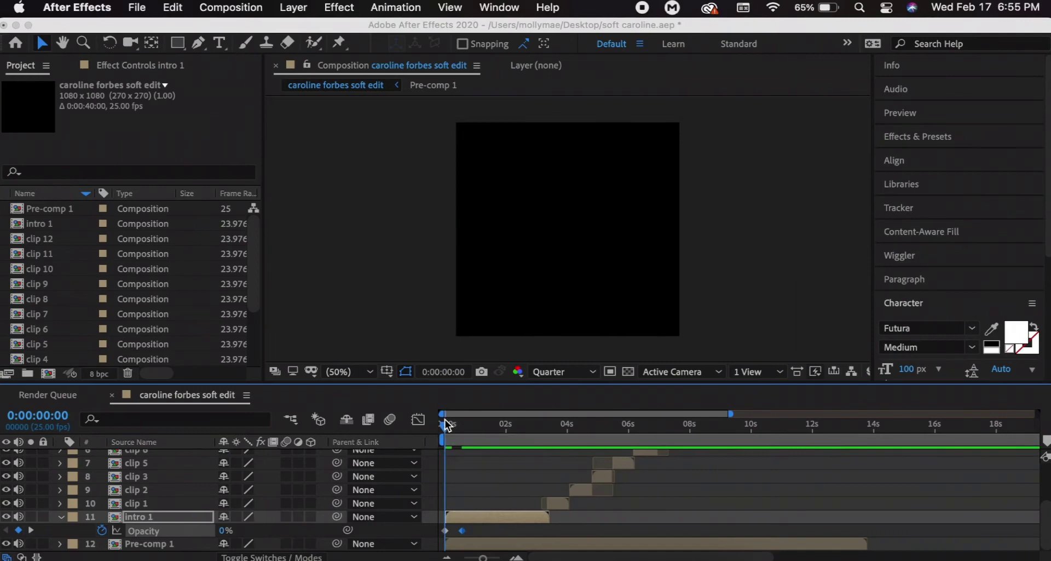
key(space)
key(space)
key(space)
click(445, 423)
key(space)
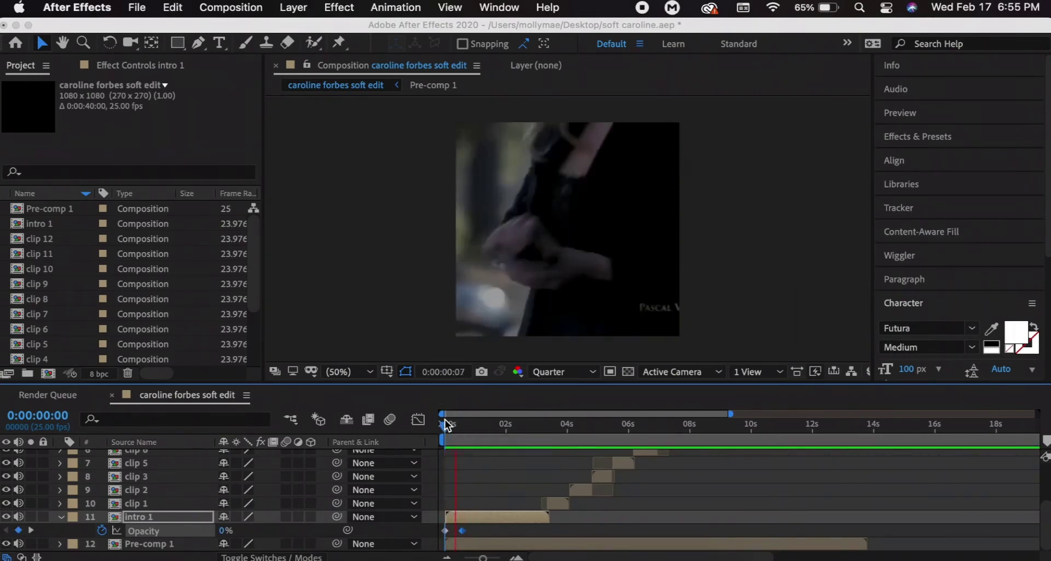
key(space)
key(space)
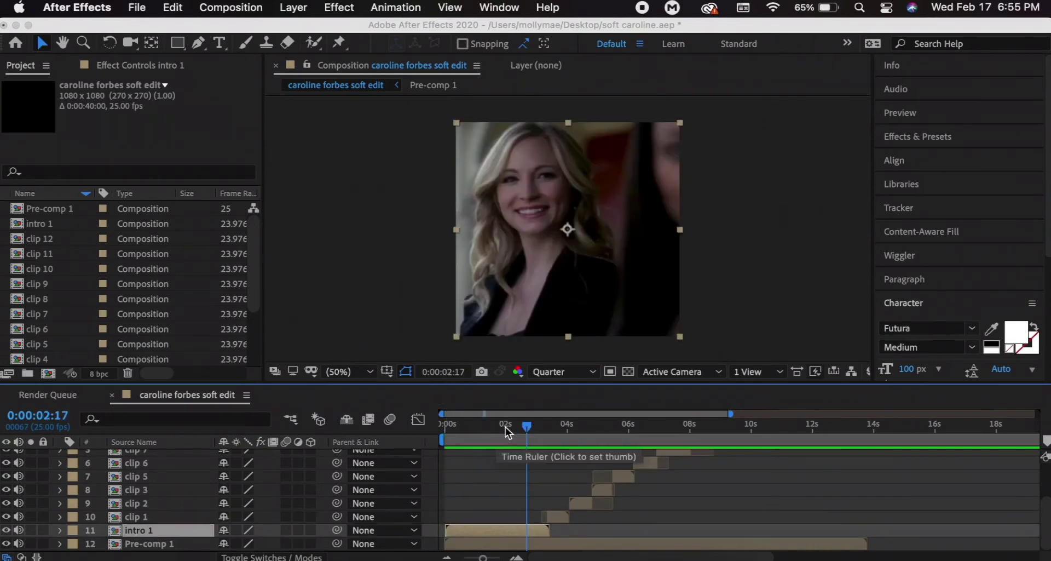
Add a scale keyframe of 100% to intro 1 at 0:00:02:20.
click(500, 424)
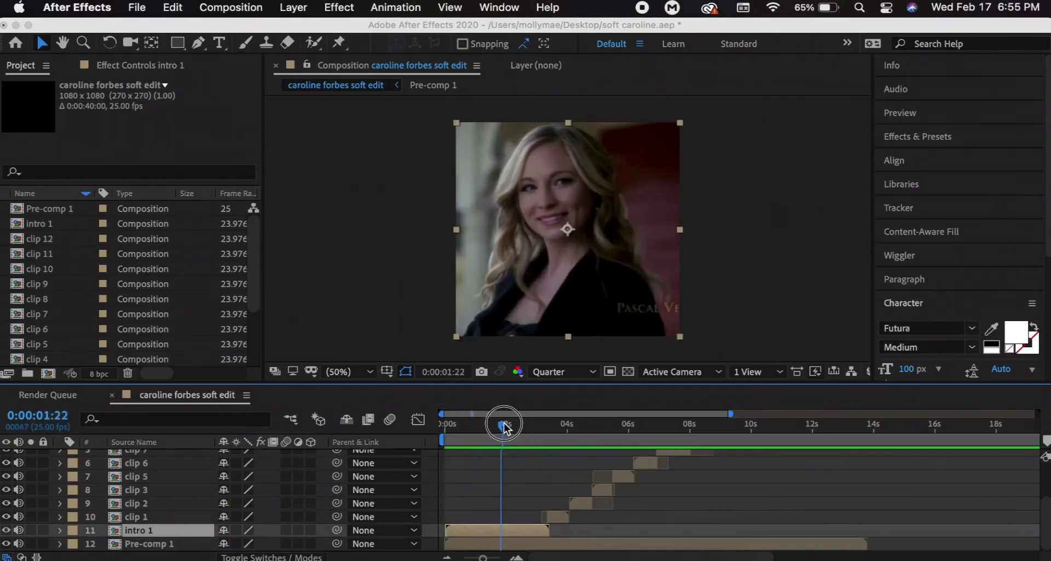
drag(500, 425, 523, 427)
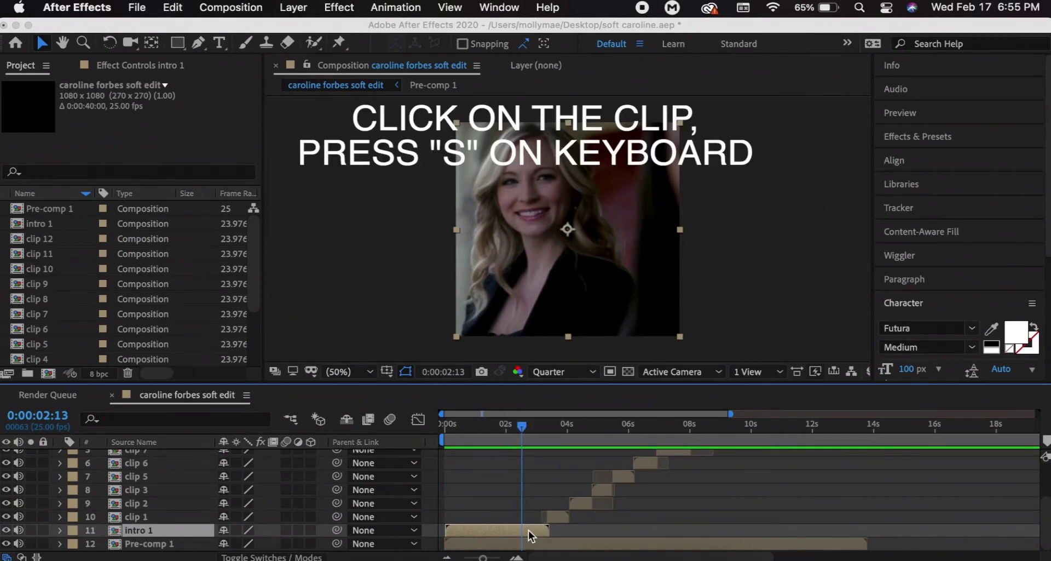
key(s)
scroll(528, 535, down, 1)
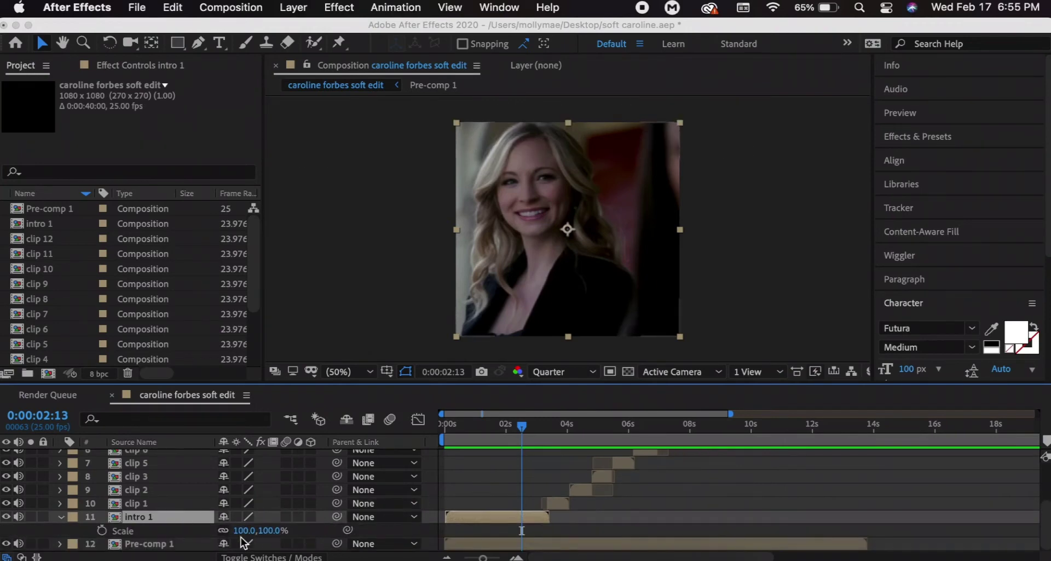
mouse_move(244, 530)
mouse_down()
mouse_move(230, 530)
mouse_move(245, 529)
mouse_up()
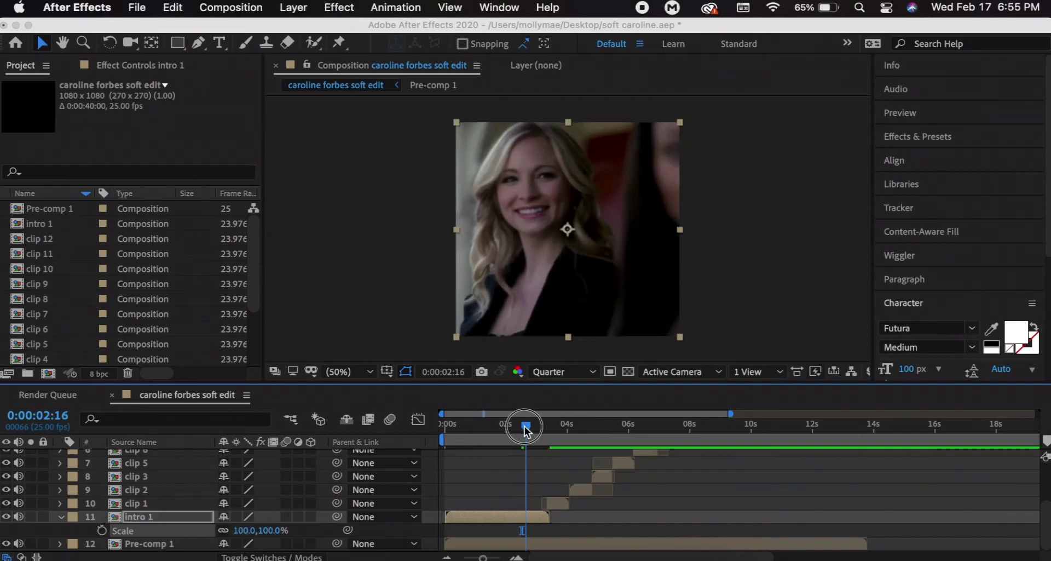
drag(527, 429, 530, 426)
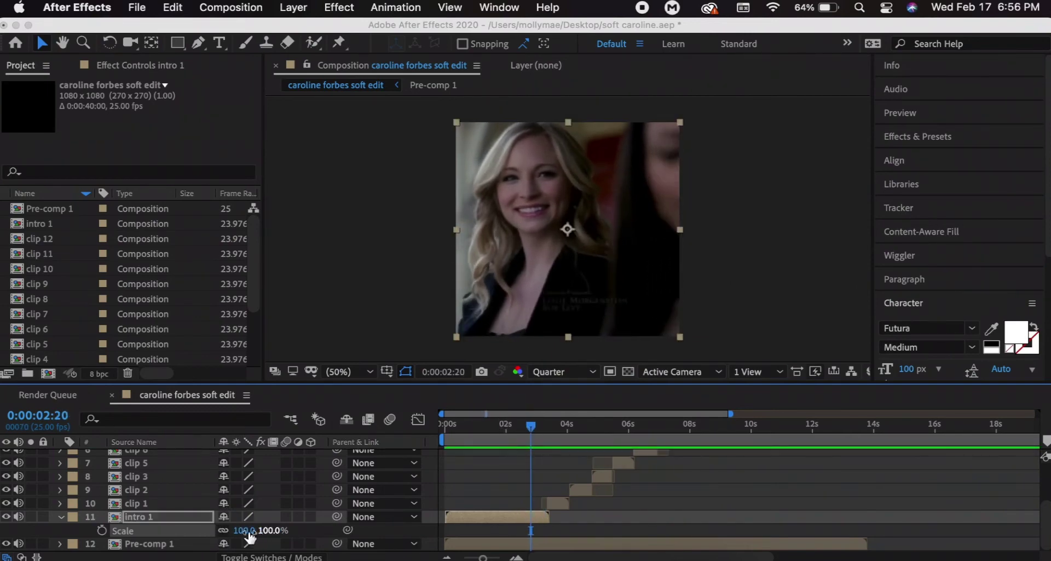
click(101, 530)
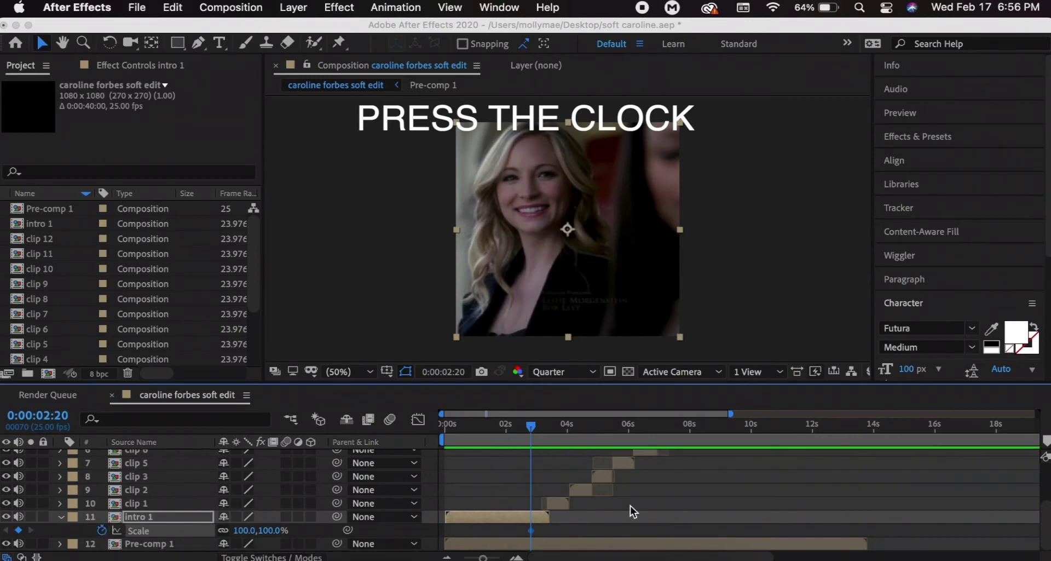
Add a second scale keyframe of 60% to intro 1 on its last frame, at 0:00:03:08.
click(546, 426)
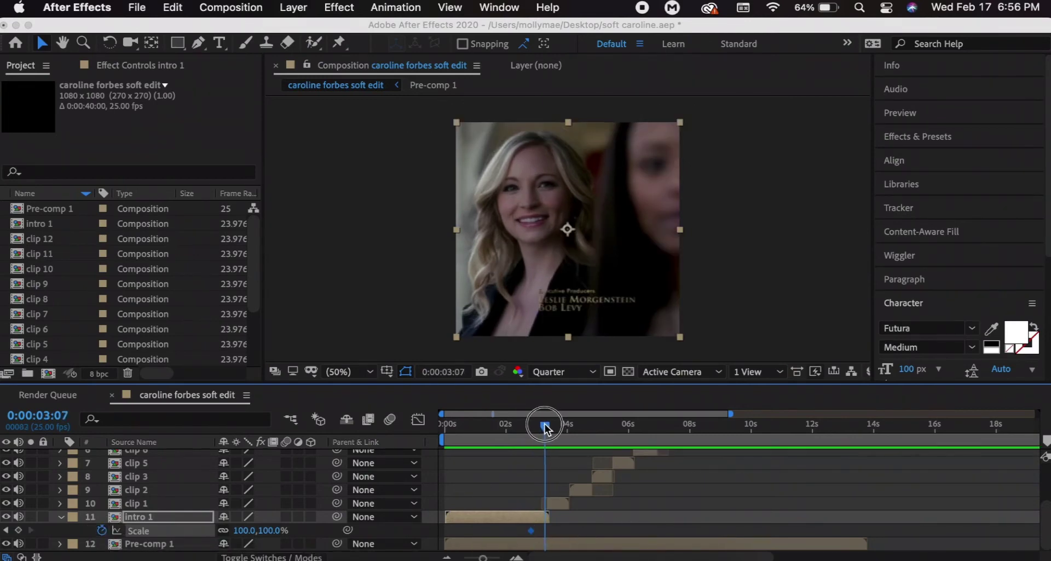
drag(546, 426, 547, 427)
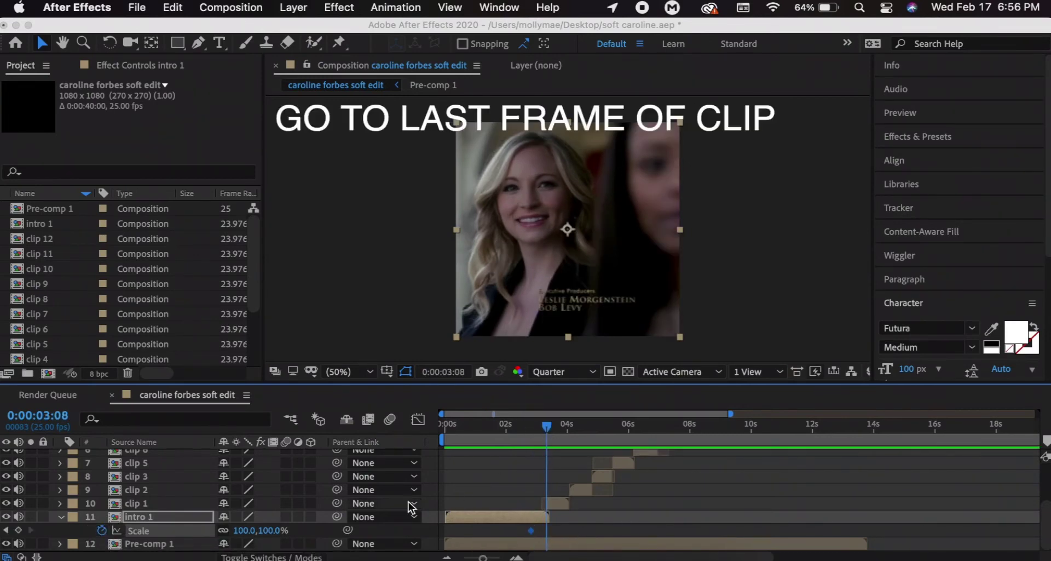
drag(274, 530, 216, 530)
click(242, 530)
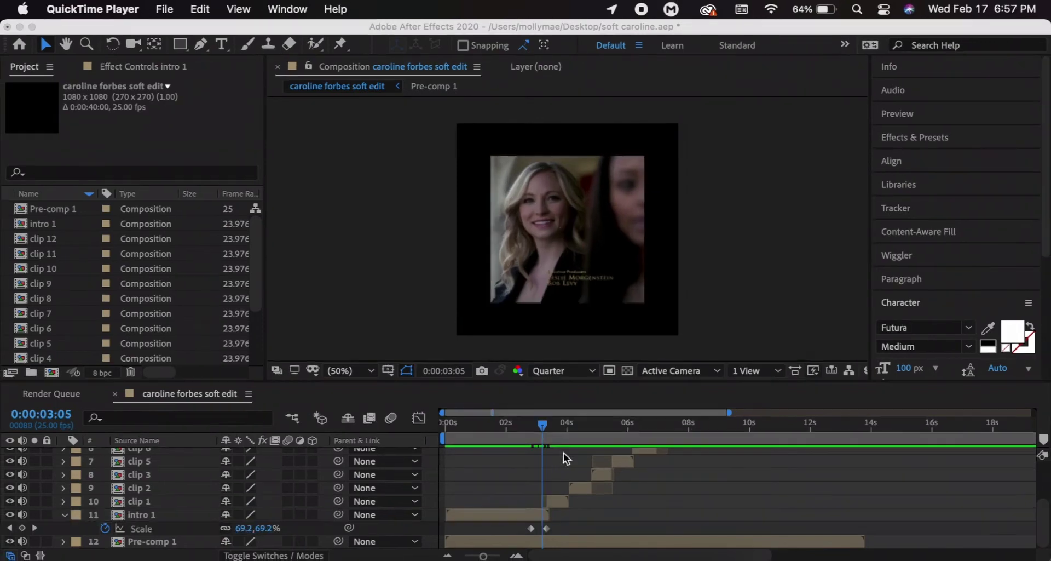
Scrub back through the zoom-out on intro 1 and apply Easy Ease to both of its scale keyframes.
click(530, 430)
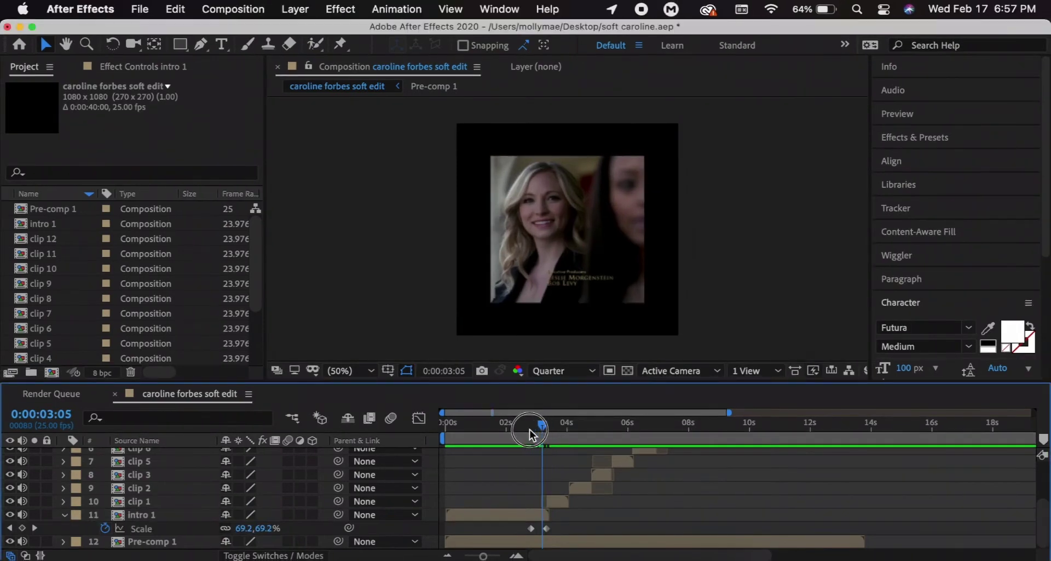
click(530, 430)
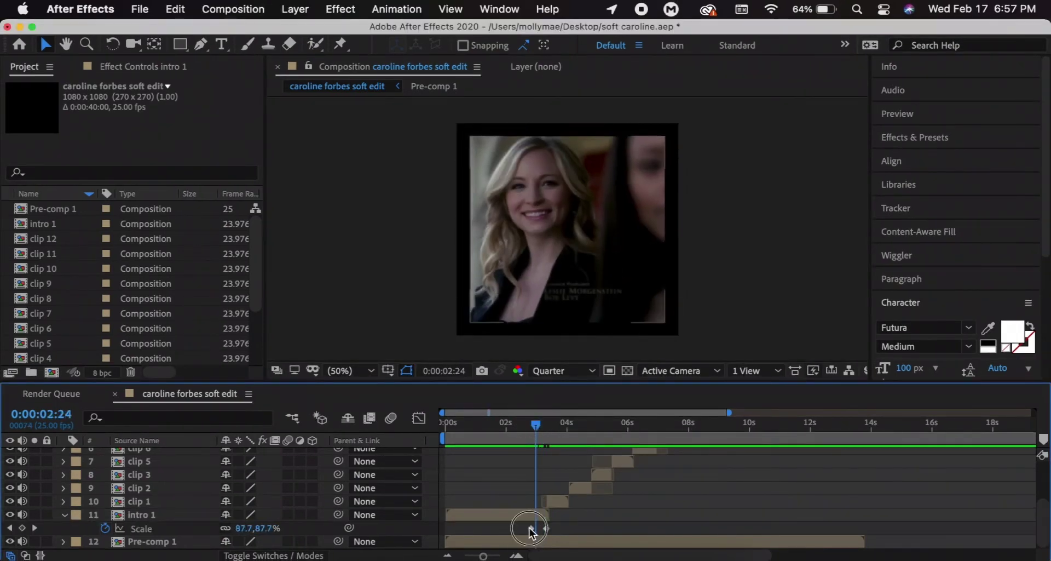
drag(529, 531, 573, 538)
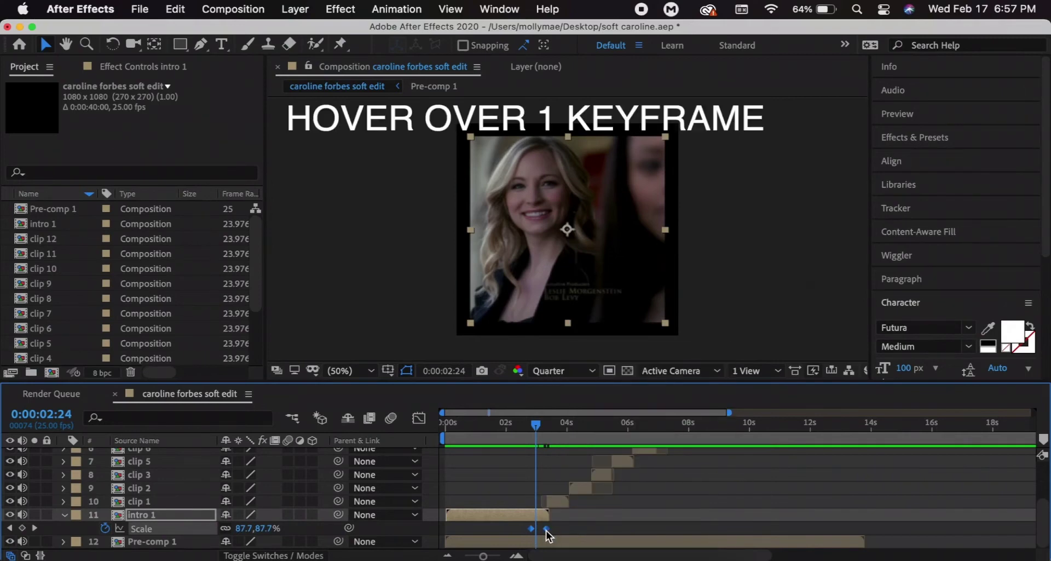
right_click(547, 530)
mouse_move(573, 548)
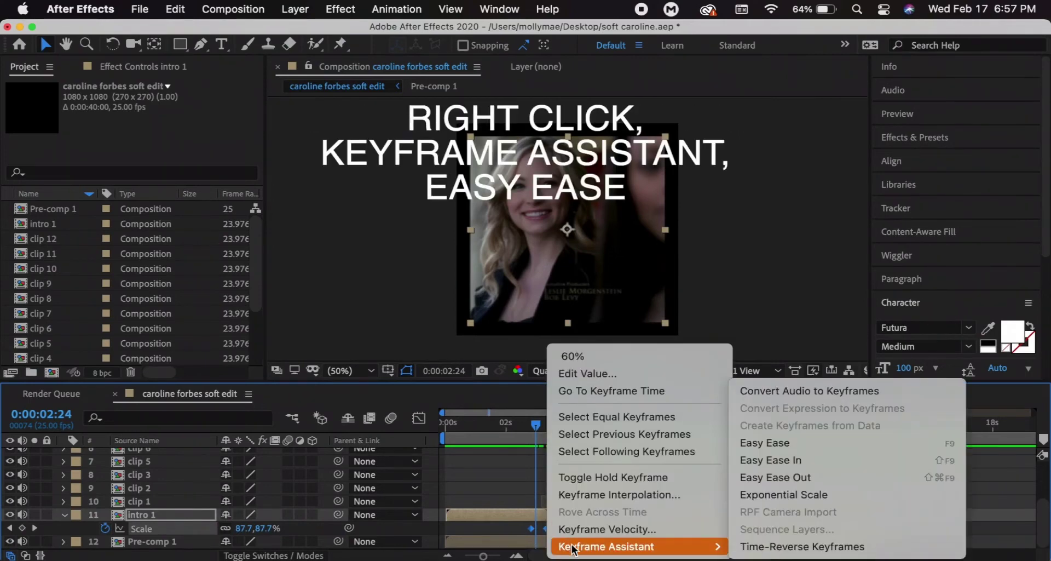
click(790, 441)
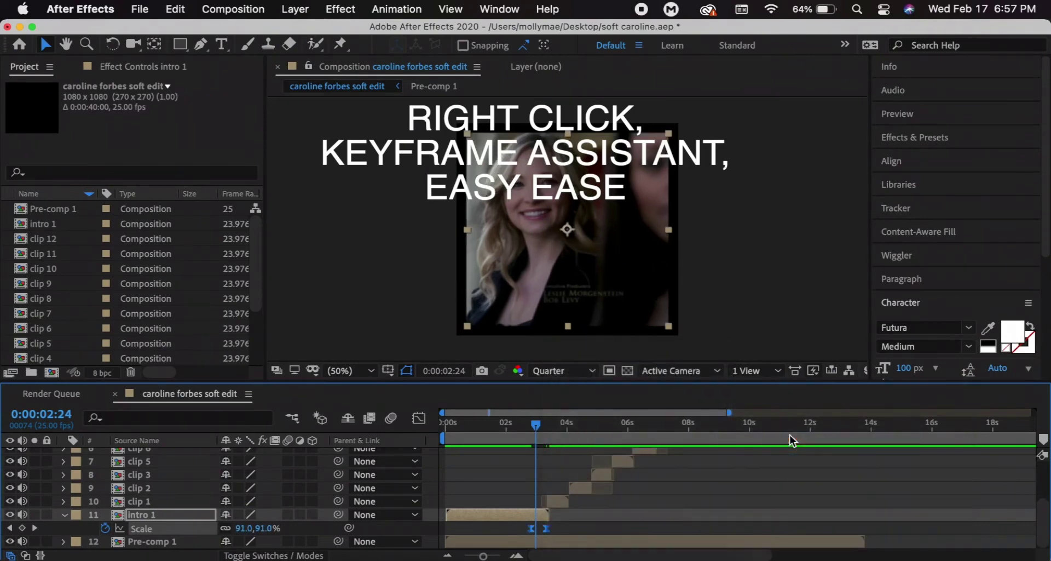
Show intro 1's scale curve in the Graph Editor and move the playhead to its first keyframe at 0:00:02:20.
click(420, 419)
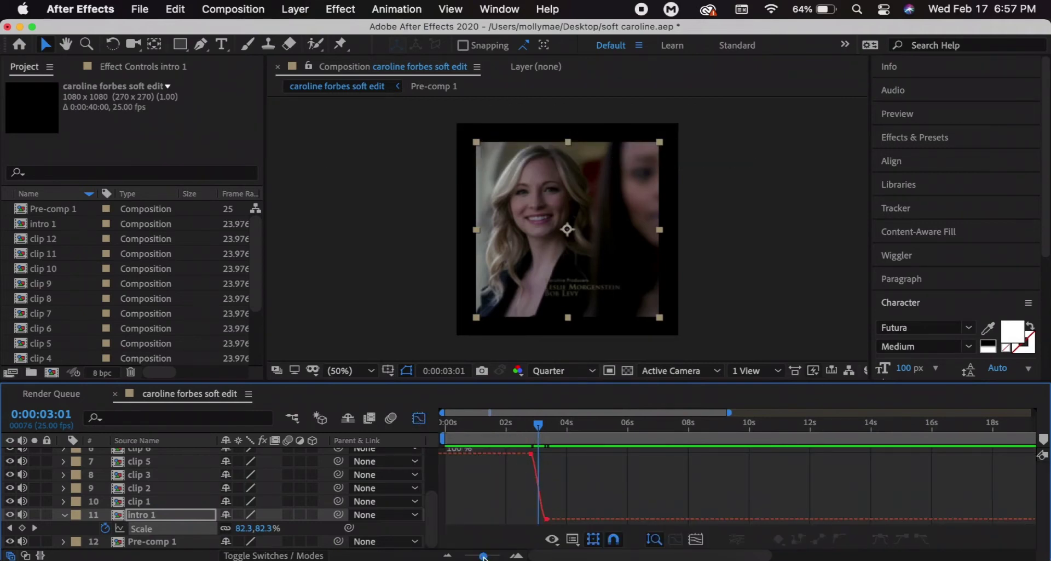
drag(484, 556, 457, 556)
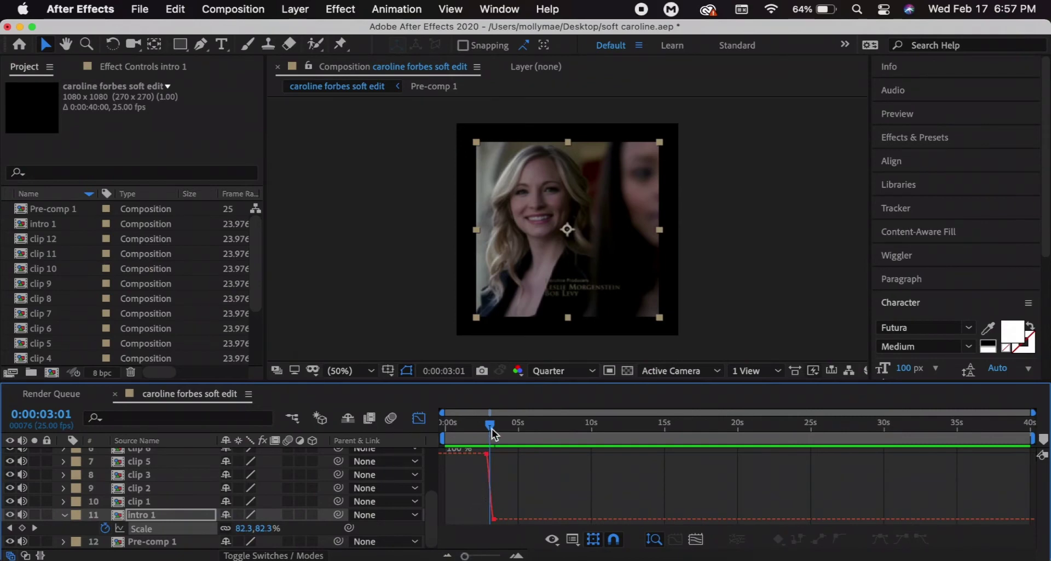
drag(491, 429, 491, 430)
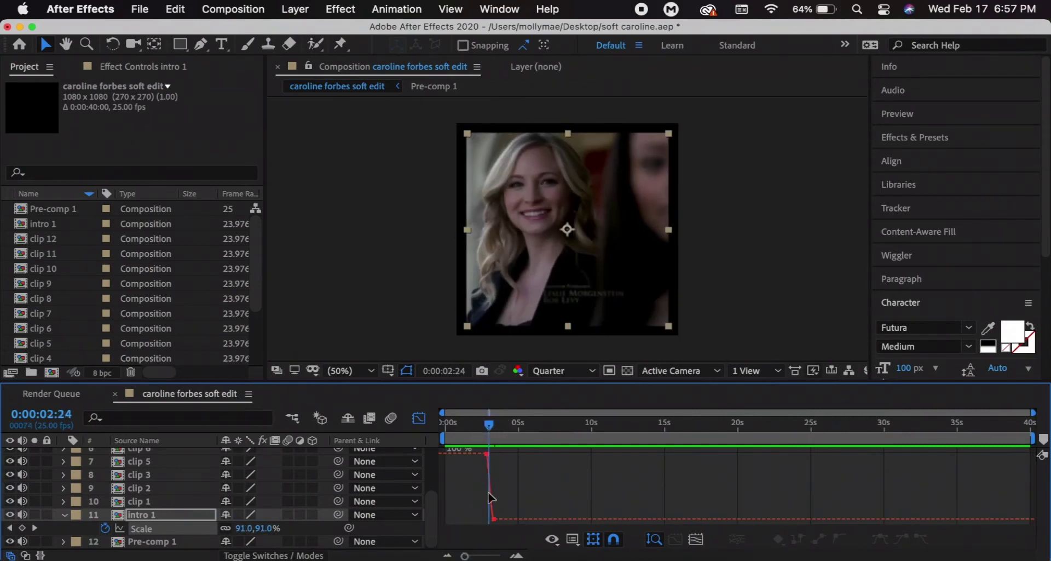
click(488, 556)
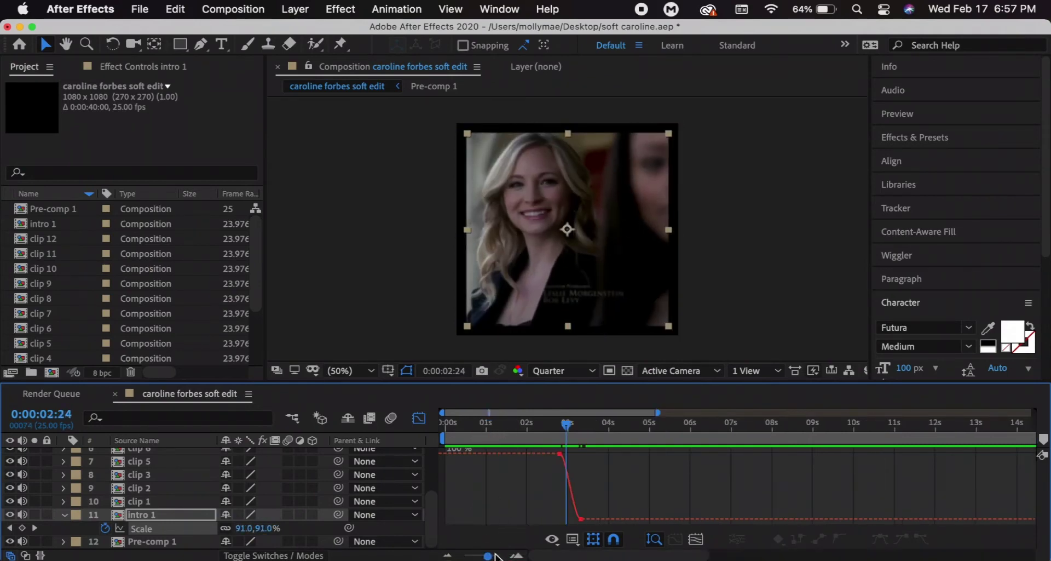
drag(495, 556, 501, 554)
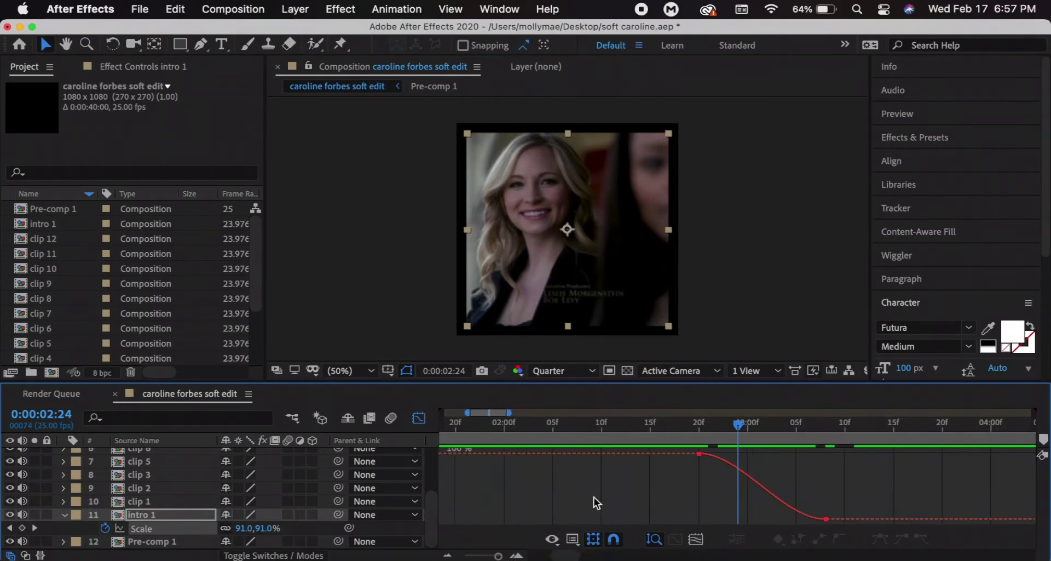
scroll(740, 471, right, 3)
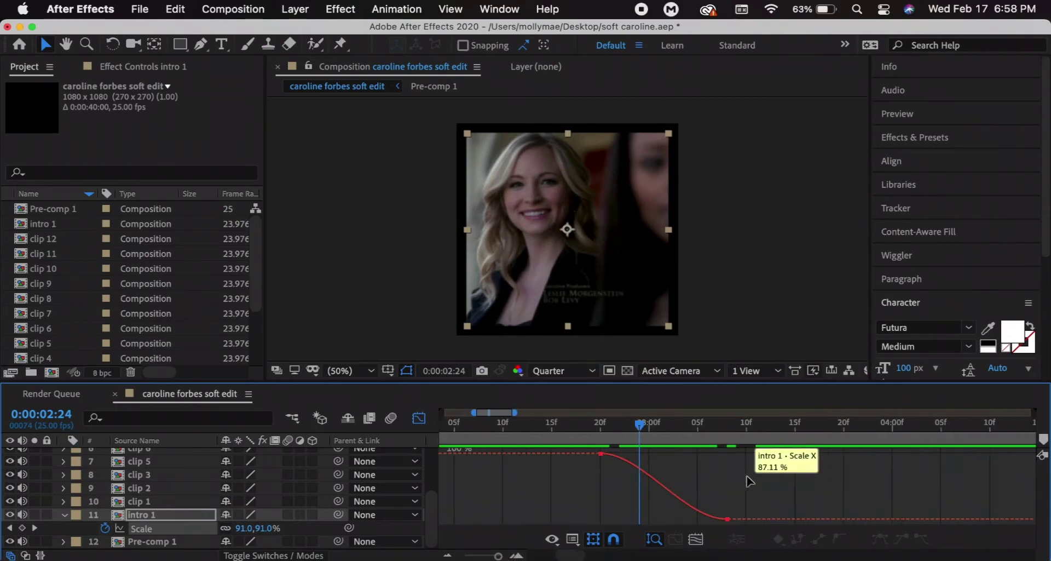
click(603, 436)
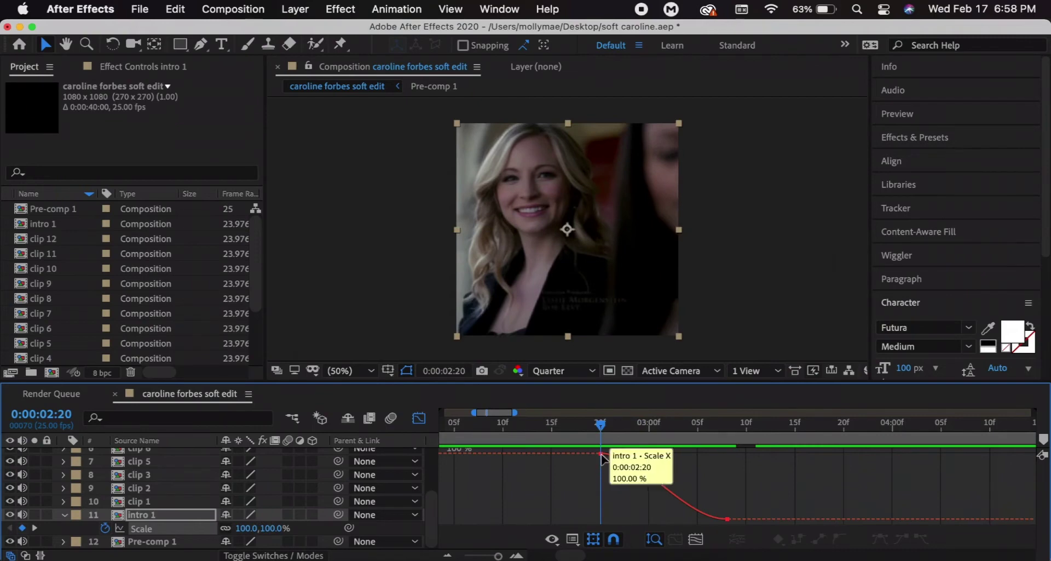
Reshape intro 1's scale curve with its keyframe handles so it stays nearly flat before dropping steeply, and preview the zoom-out.
click(601, 454)
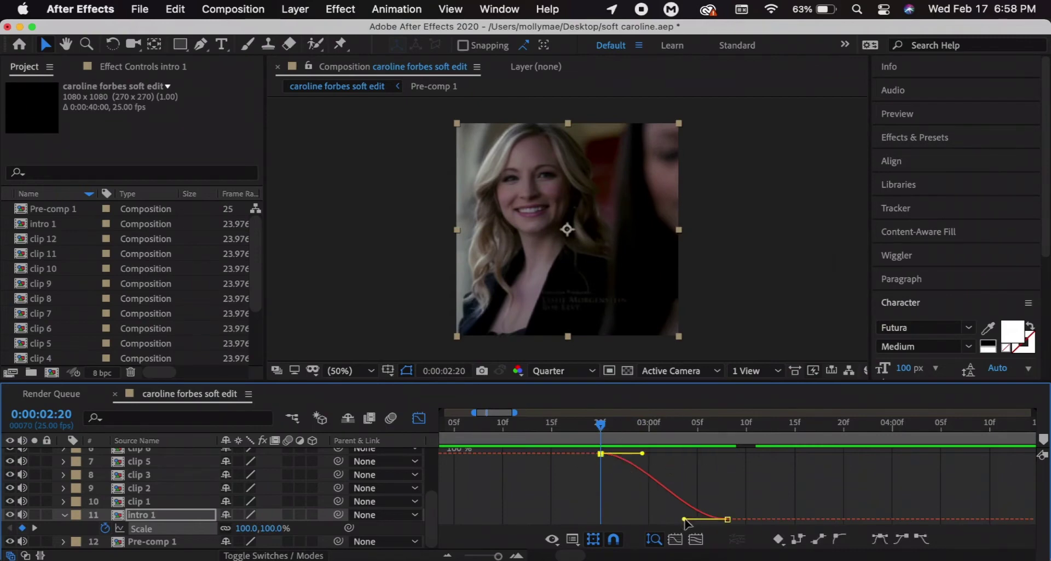
drag(688, 523, 728, 460)
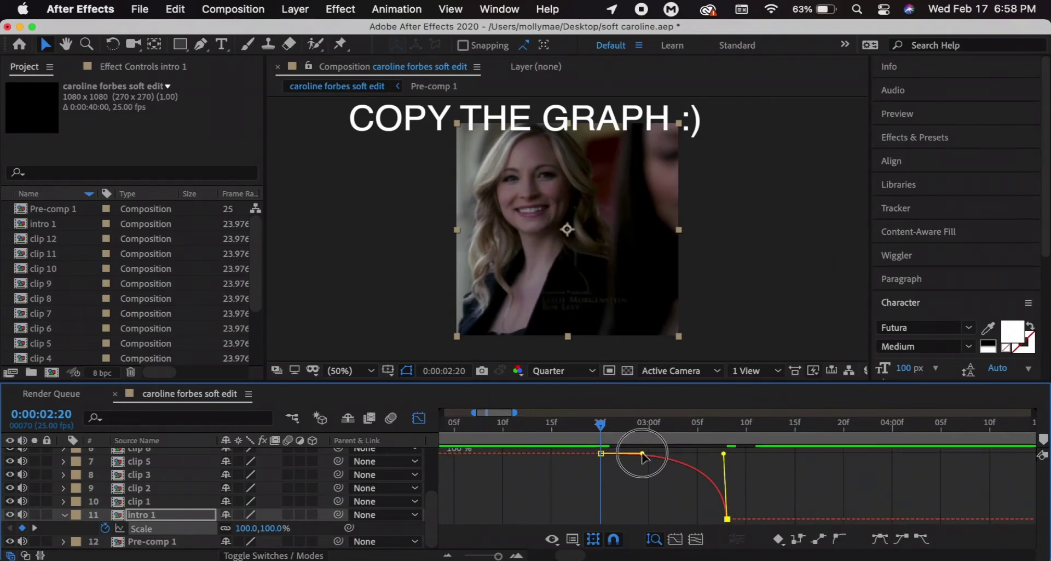
drag(642, 453, 698, 453)
drag(601, 425, 559, 439)
click(475, 427)
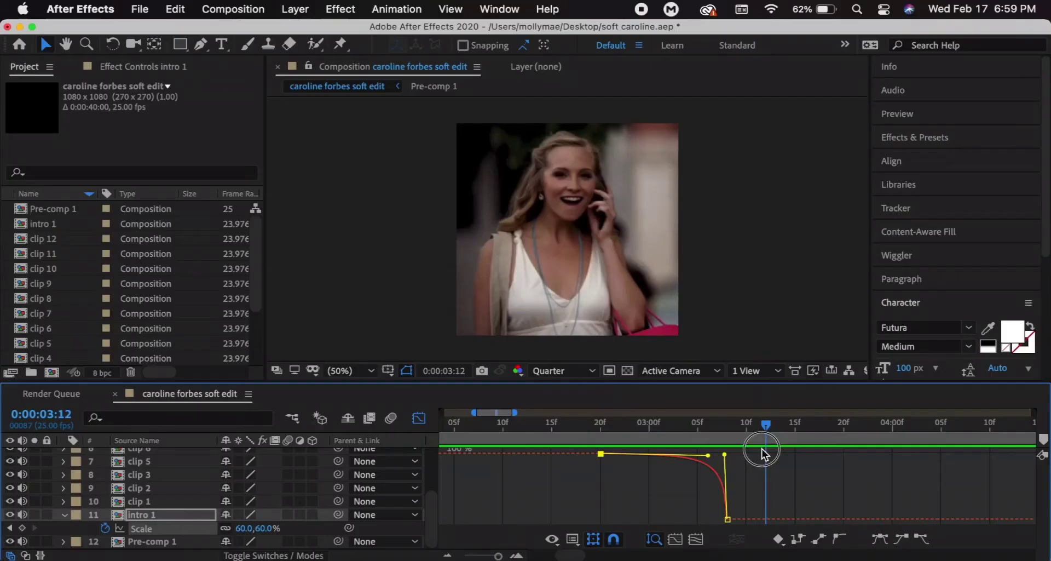
drag(763, 454, 615, 457)
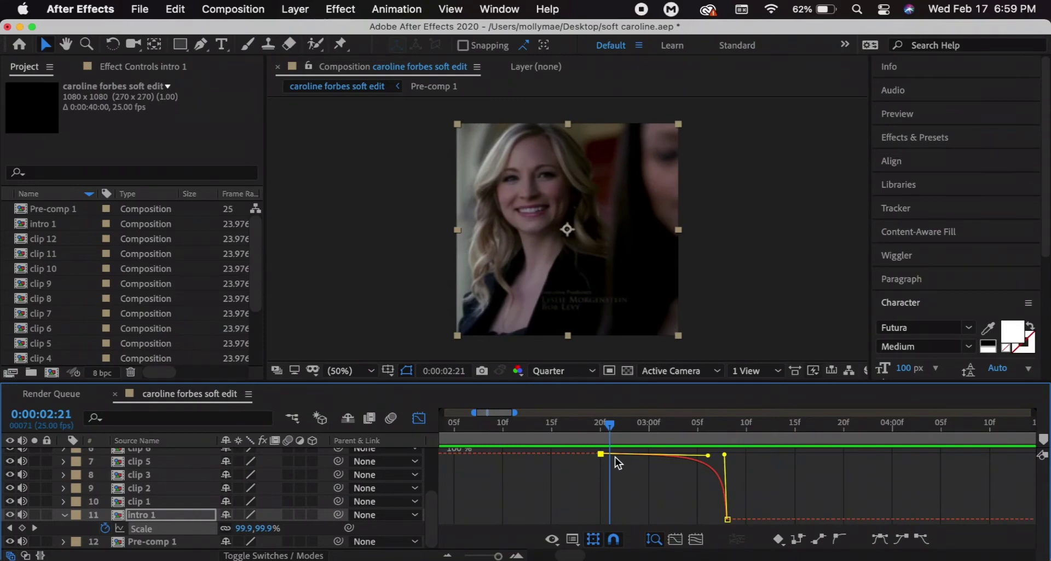
Raise the first scale keyframe's handle above the 100% line to create a bounce, and play back the transition.
scroll(615, 457, right, 1)
scroll(632, 480, right, 2)
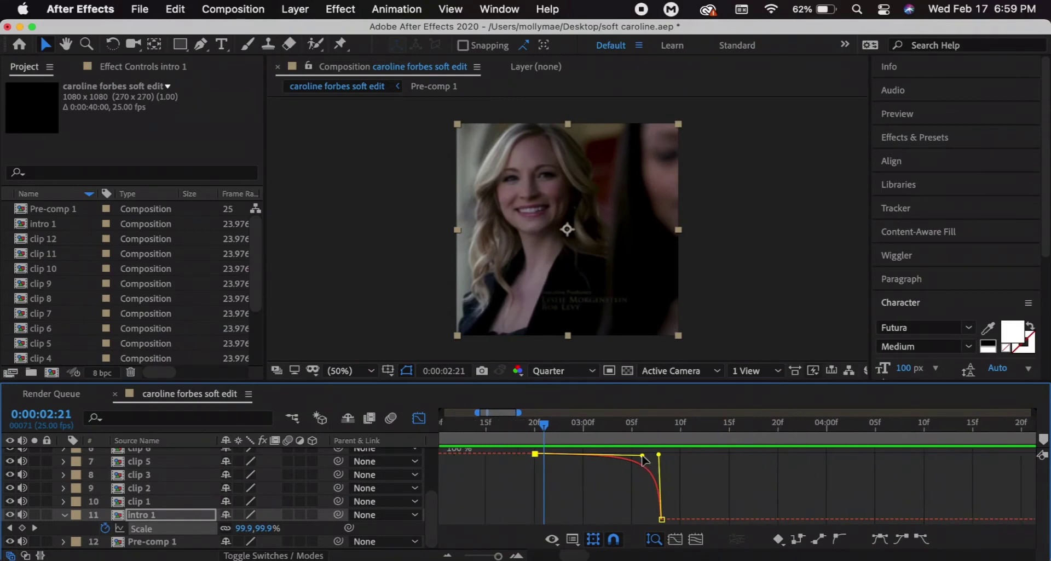
drag(643, 455, 595, 446)
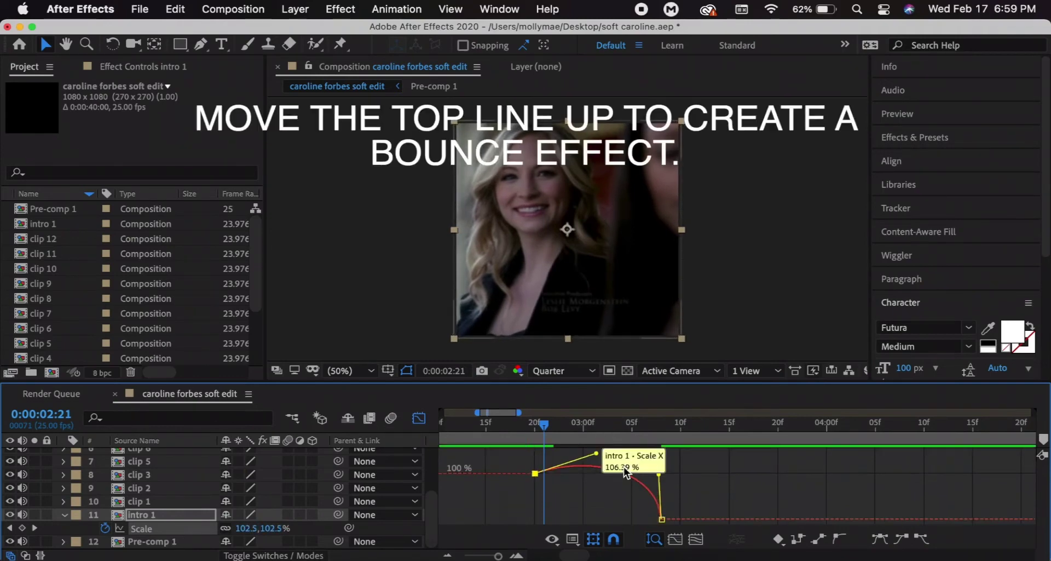
key(space)
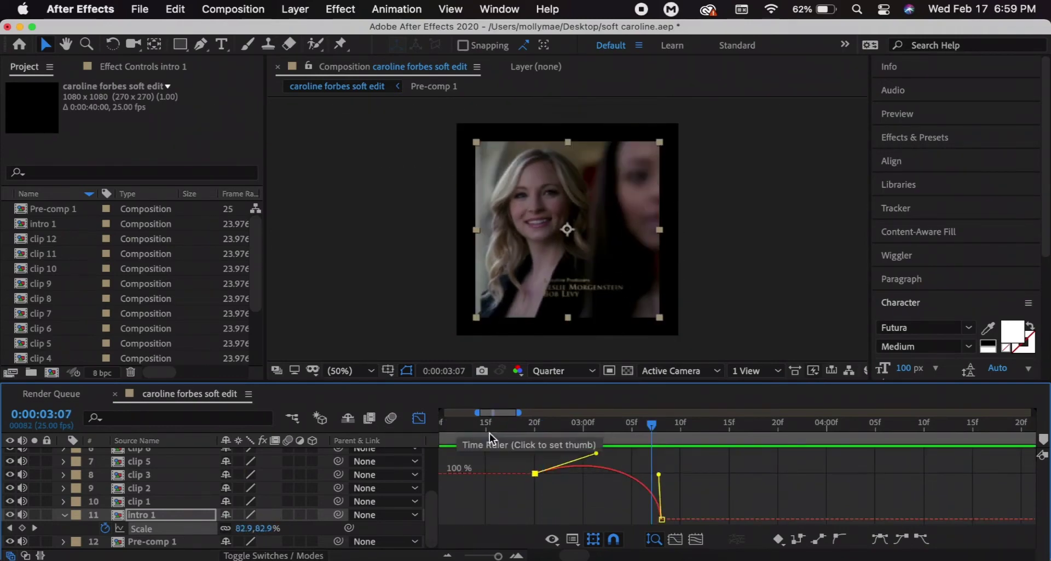
drag(482, 428, 532, 434)
Move intro 1's first scale keyframe to 0:00:02:15, adjust the bounce curve's handles, and return to the layer view after previewing.
scroll(531, 434, left, 3)
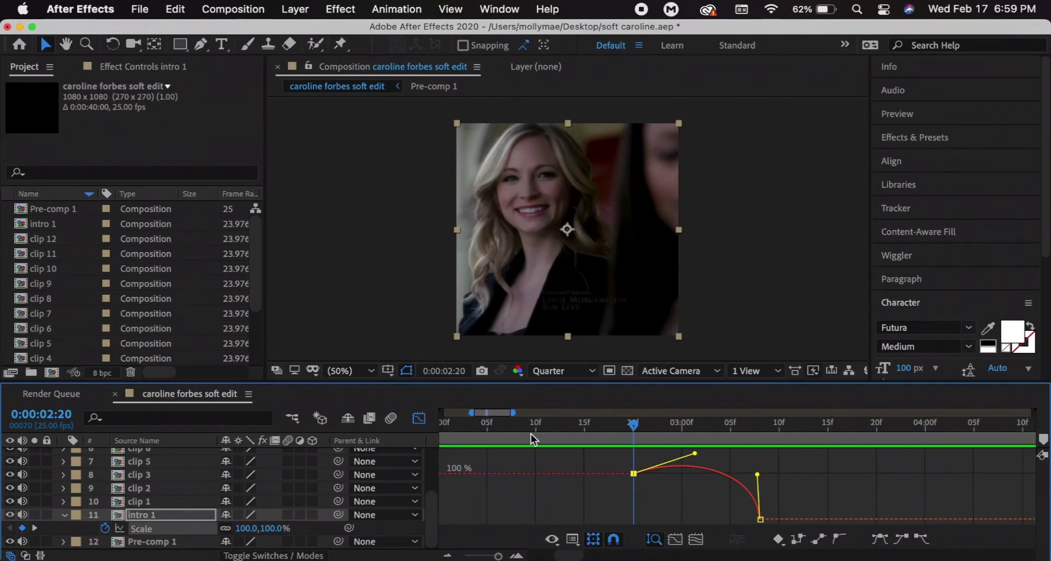
drag(639, 474, 584, 477)
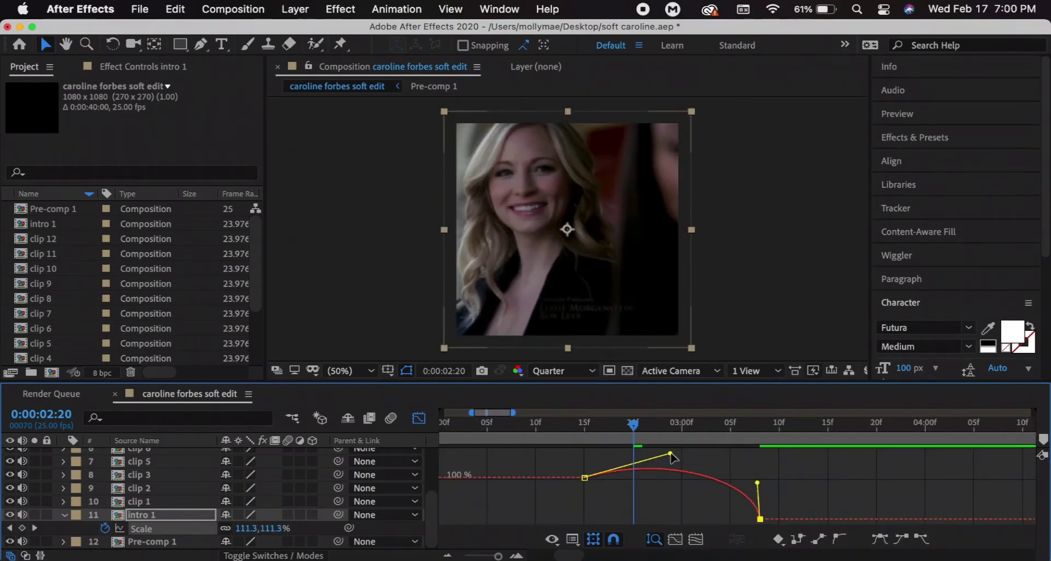
drag(609, 443, 761, 482)
key(space)
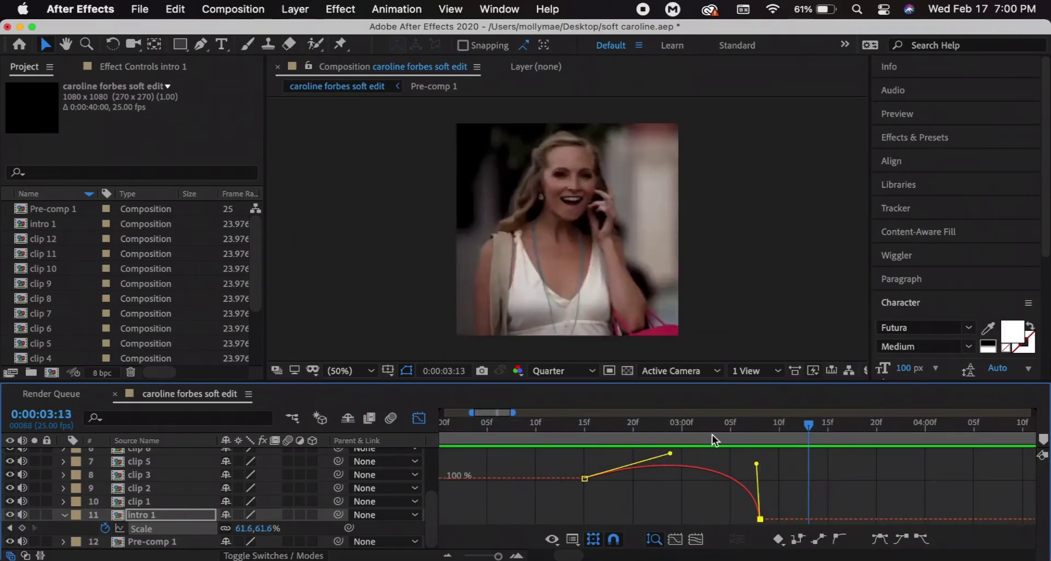
key(space)
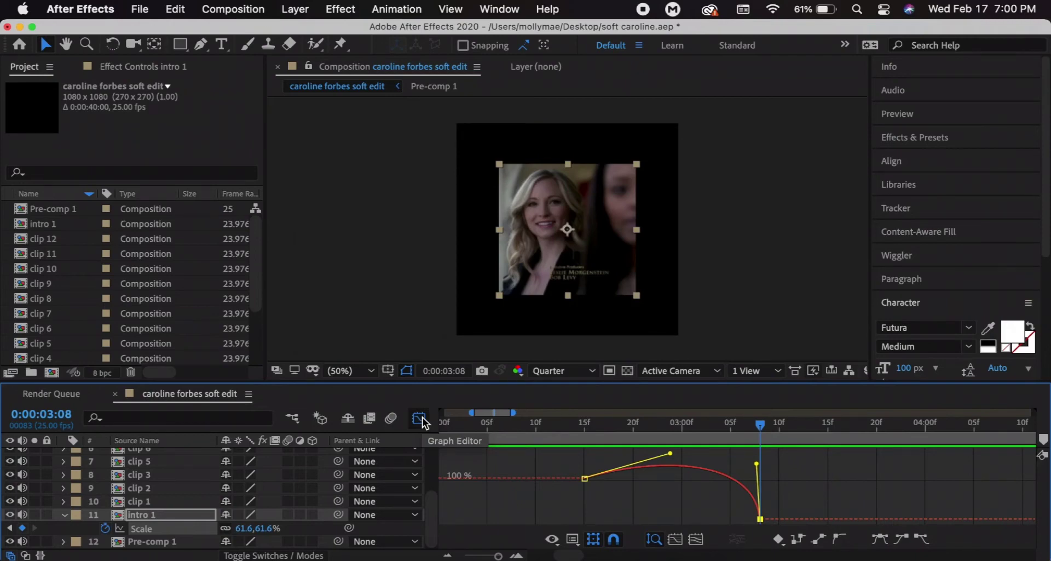
click(420, 418)
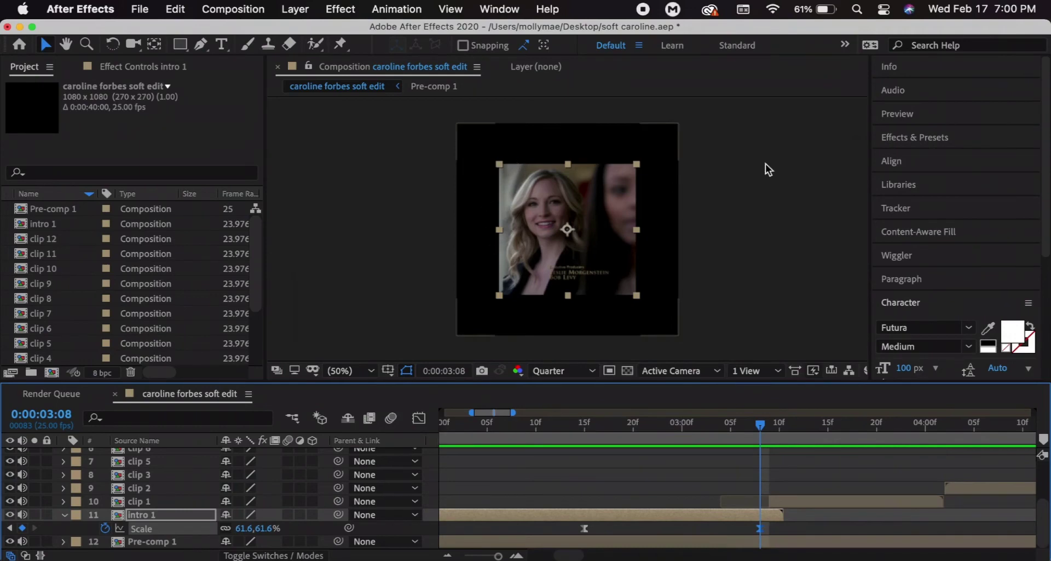
Find the Motion Tile effect, apply it to intro 1 and show its effect controls.
click(928, 137)
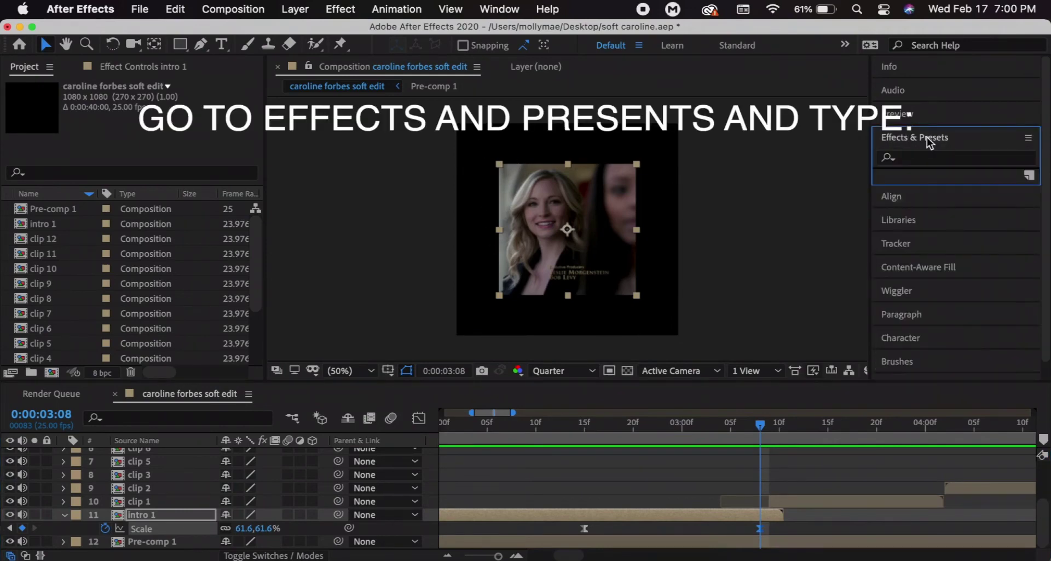
click(915, 157)
text(mo)
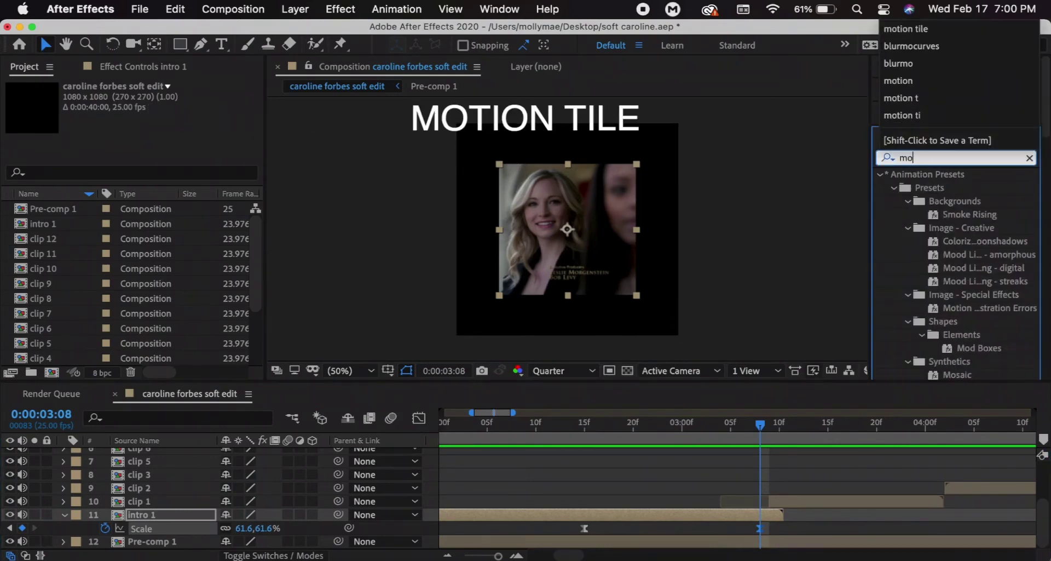
text(tion tile)
drag(938, 188, 692, 514)
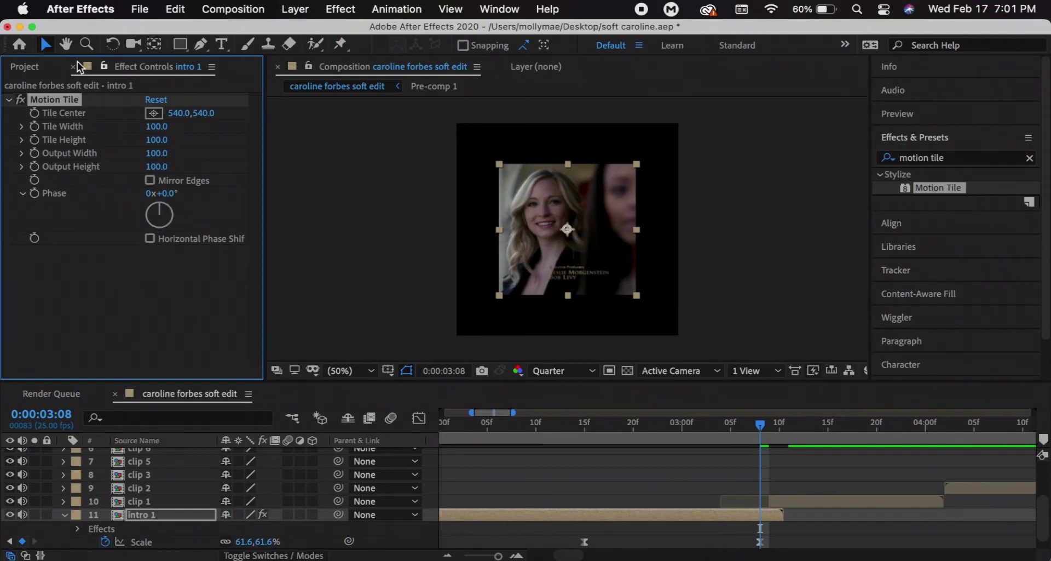
click(25, 66)
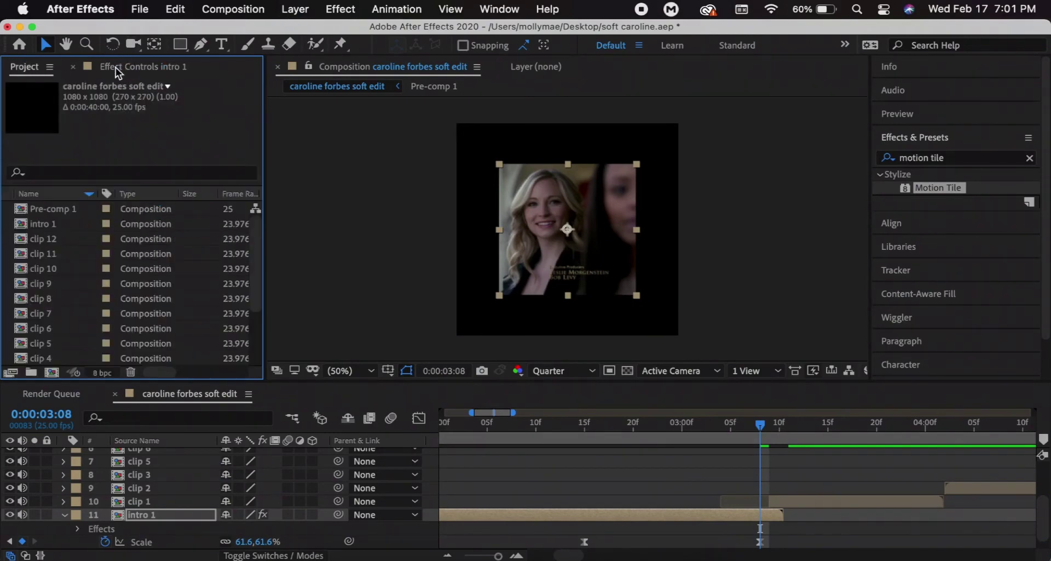
click(117, 68)
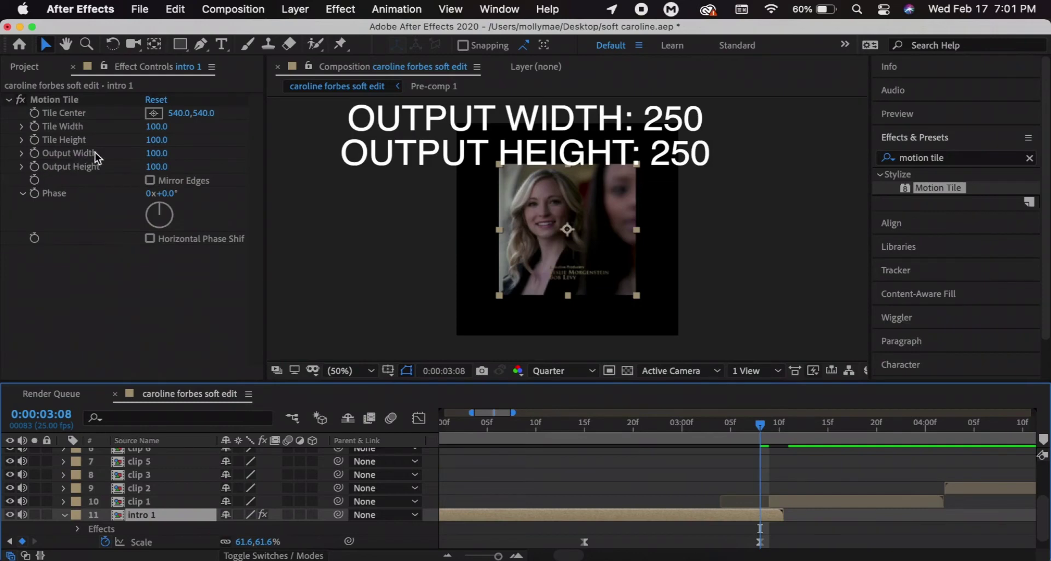
Set Motion Tile's Output Width and Output Height to 250 on intro 1.
click(157, 153)
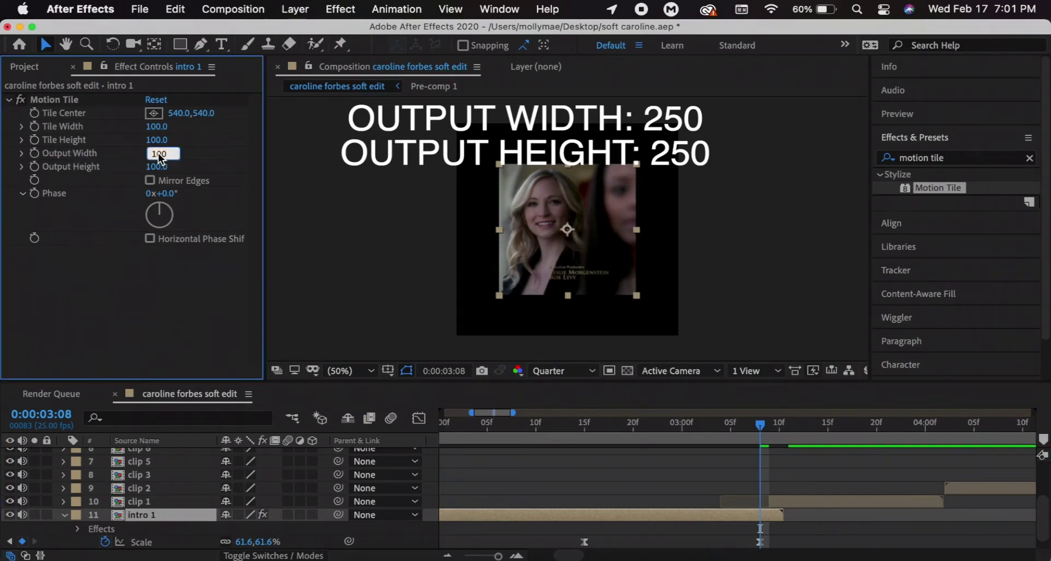
text(250)
key(Return)
click(159, 167)
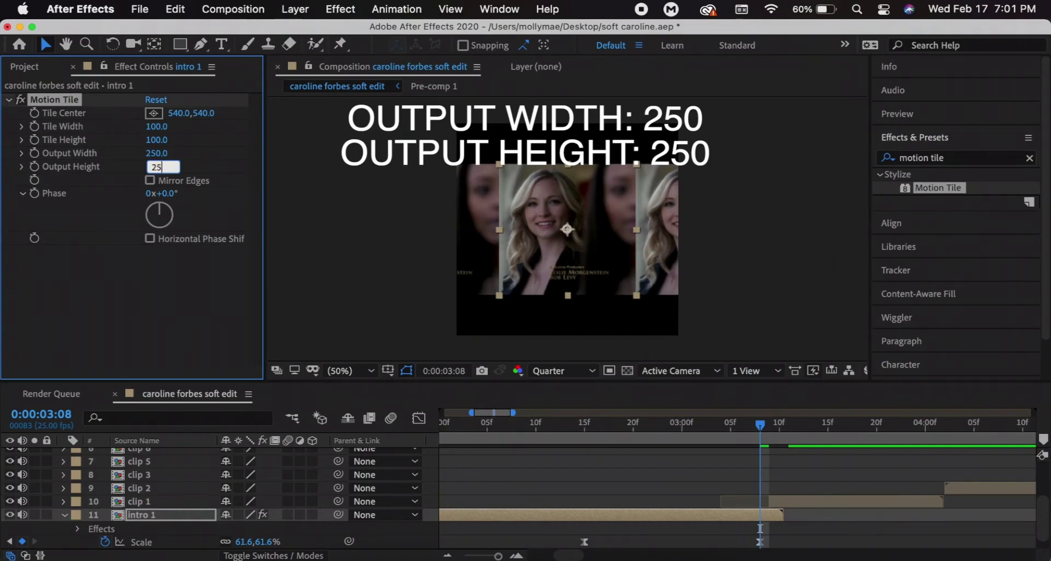
text(250)
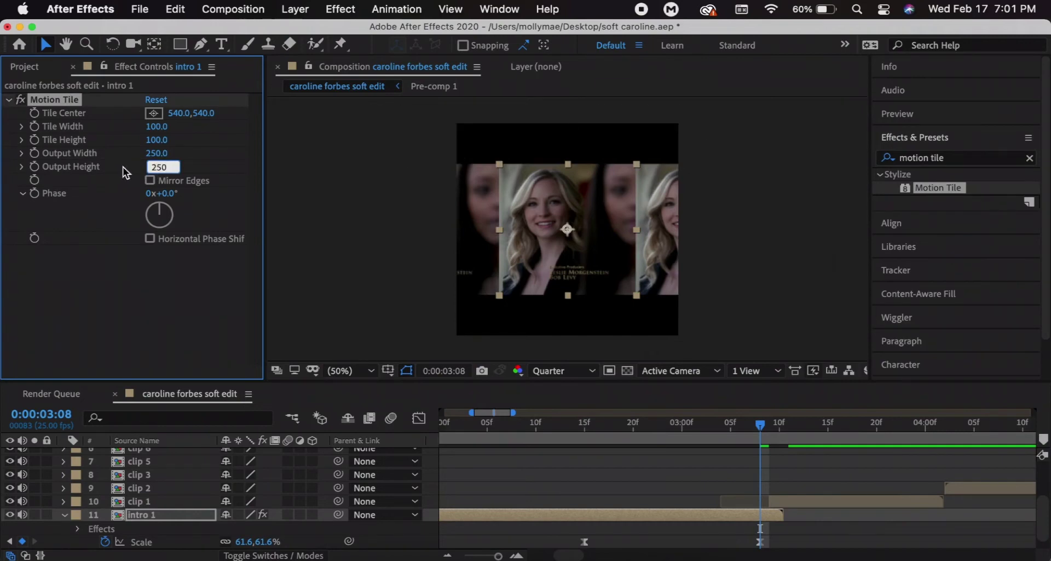
key(Return)
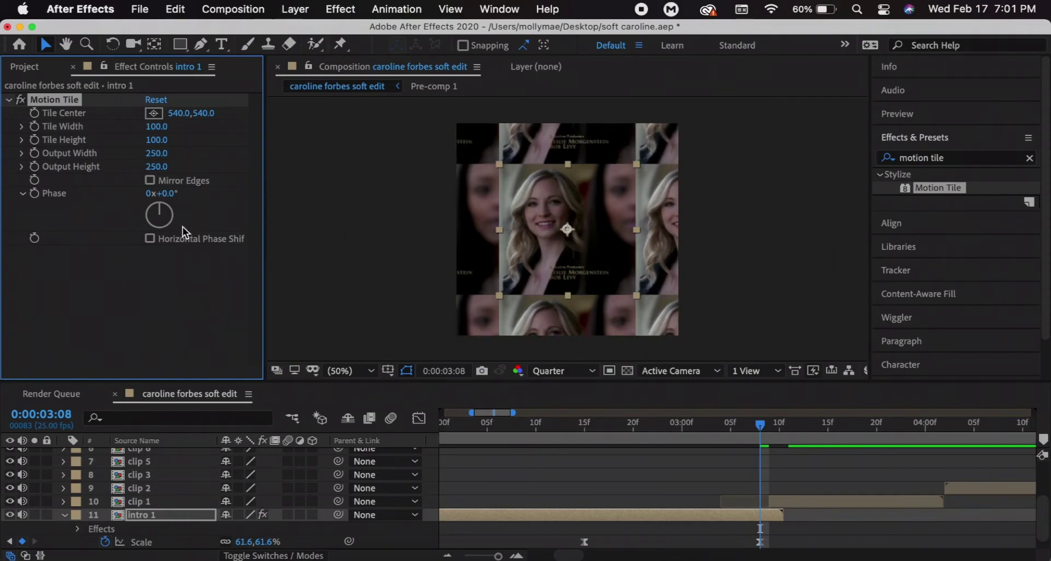
Enable Mirror Edges for intro 1's Motion Tile, comparing the frame with the option off and on.
click(150, 182)
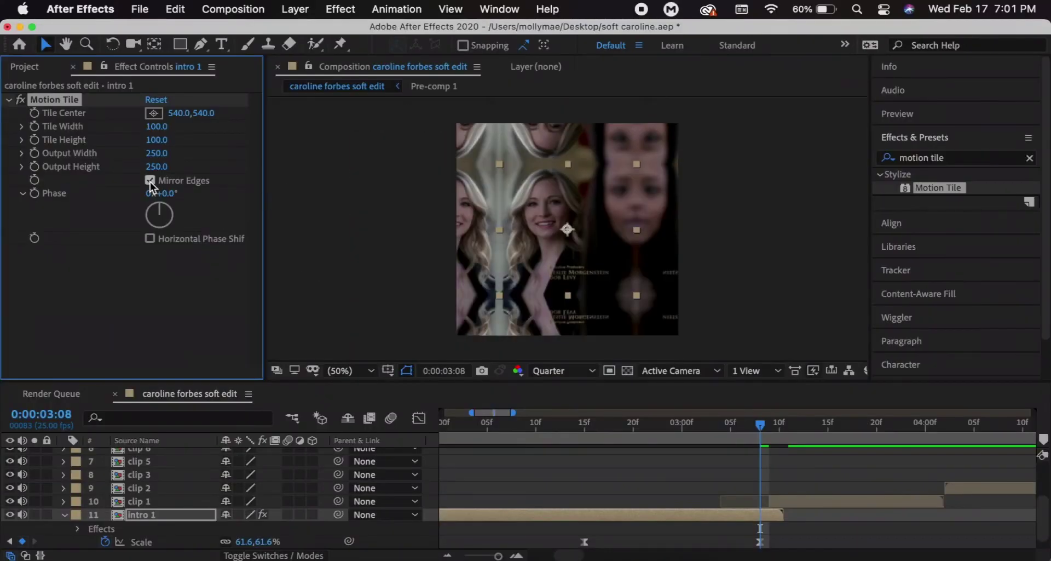
click(149, 180)
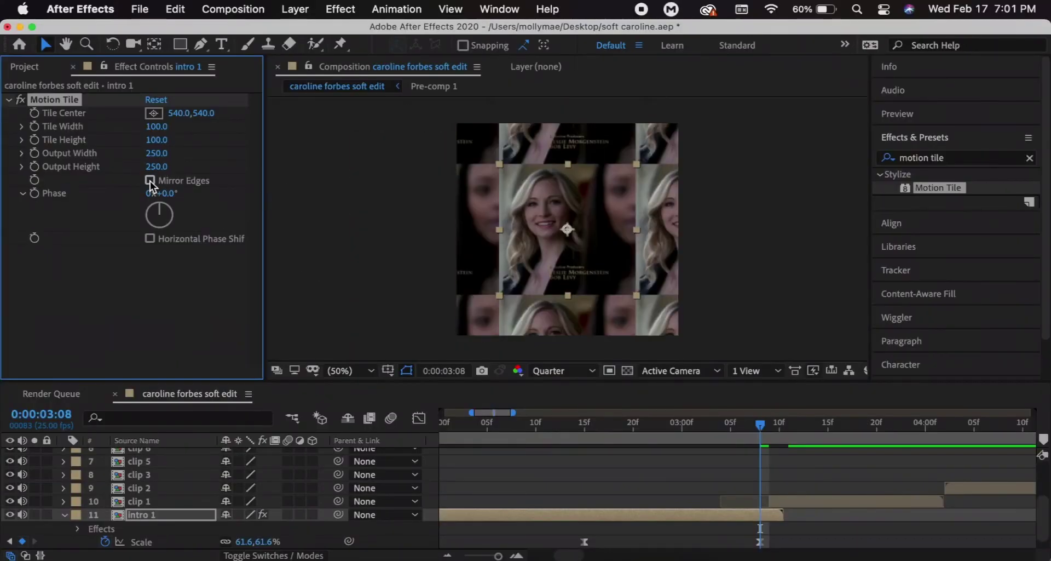
click(149, 181)
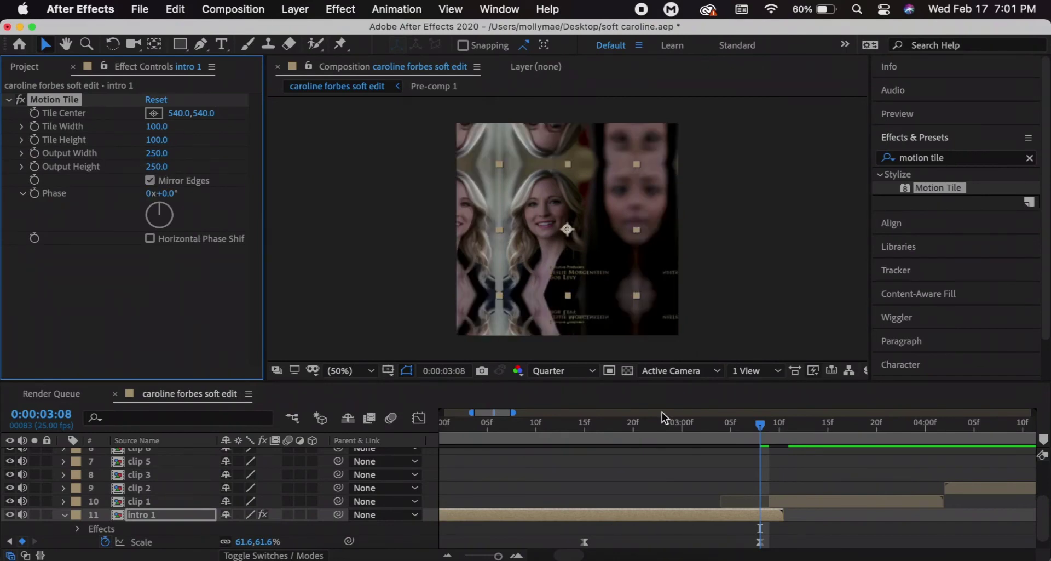
Play back intro 1's tiled zoom-out into clip 1 from 0:00:02:06.
scroll(738, 524, down, 1)
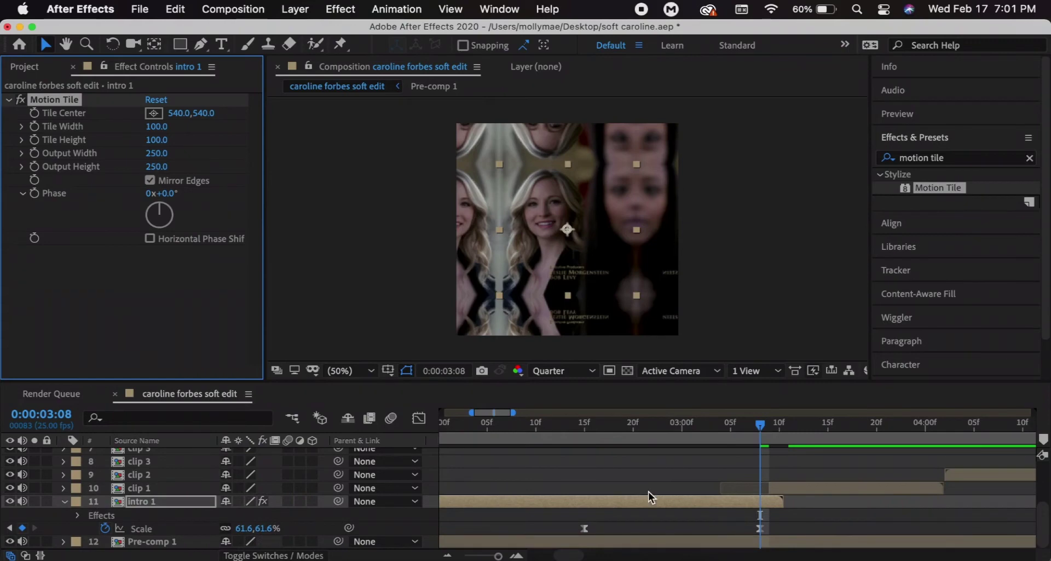
key(minus)
key(minus)
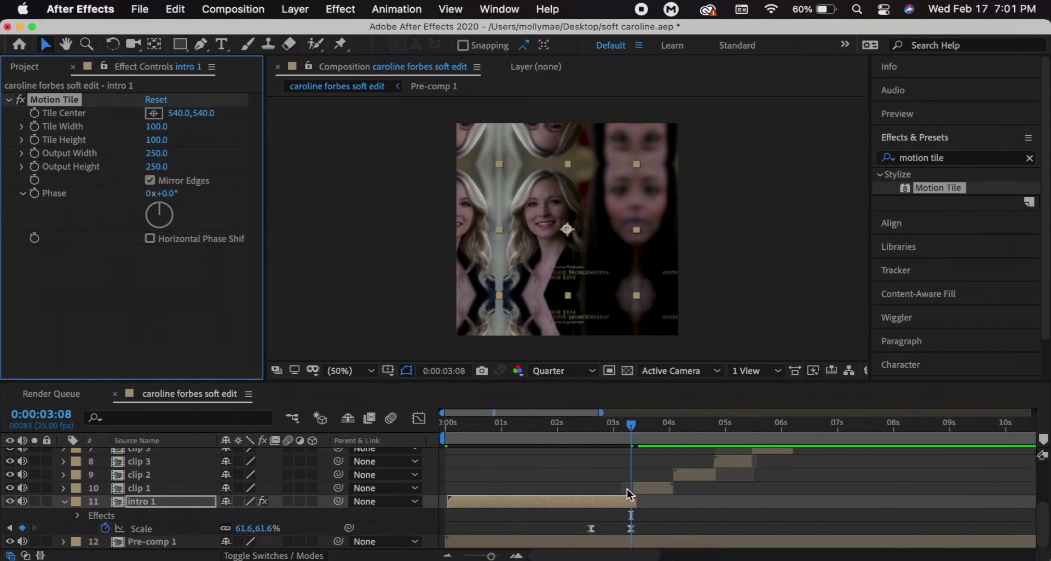
click(571, 426)
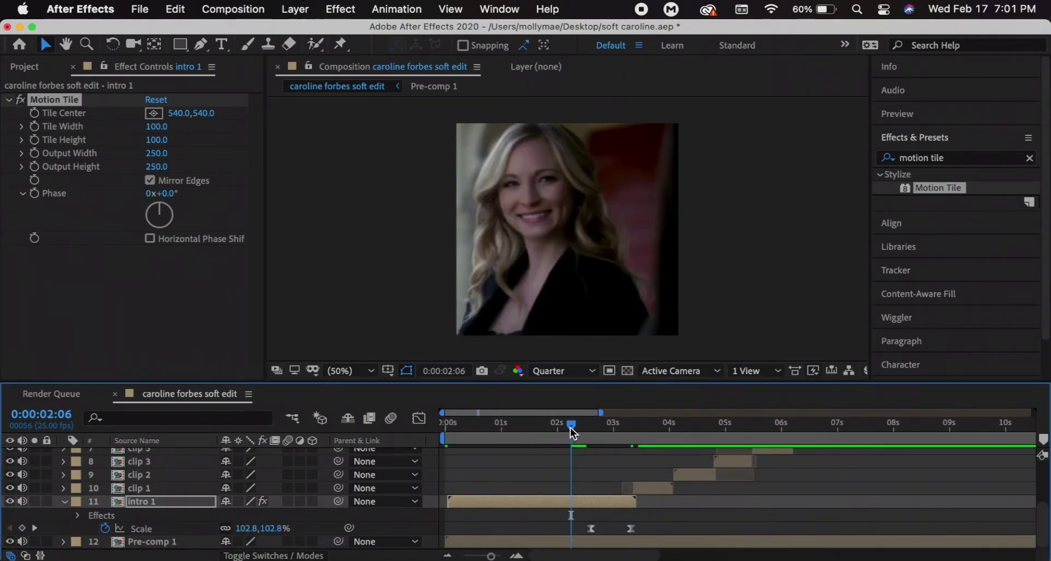
key(space)
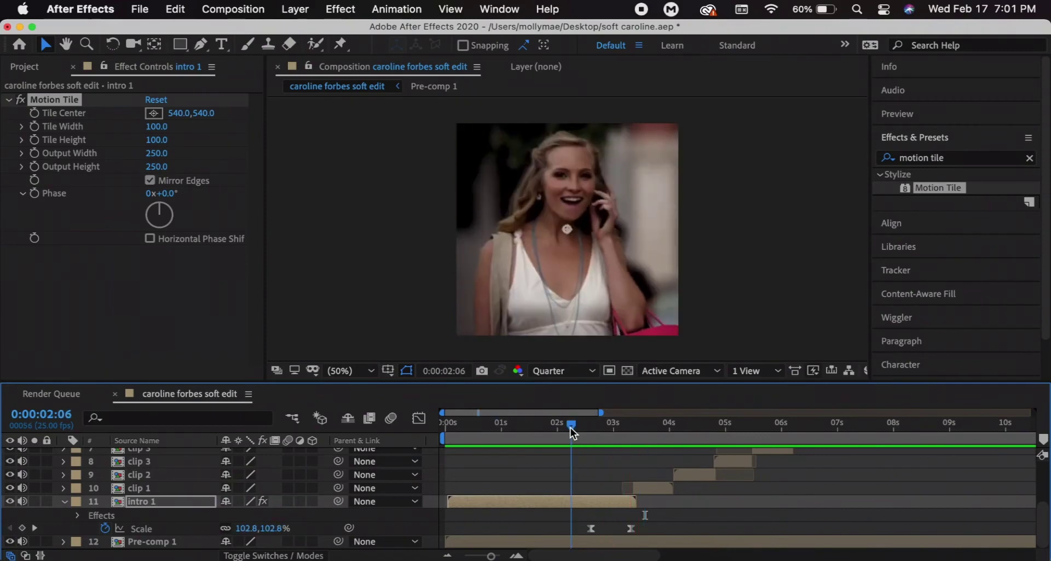
Add a Scale keyframe of 350% to clip 1 at 0:00:03:09, where intro 1 ends.
drag(572, 433, 634, 434)
click(649, 487)
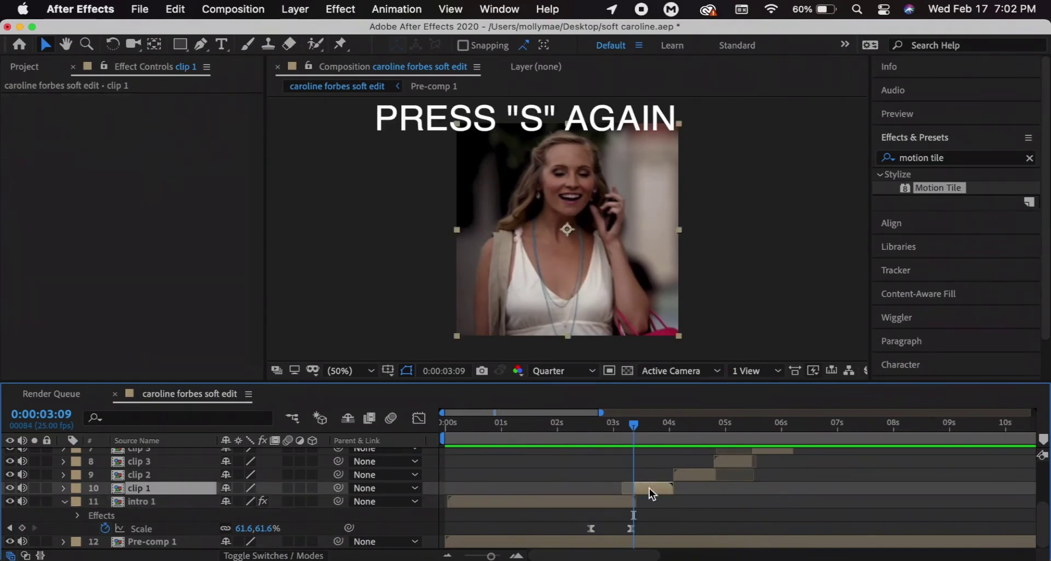
key(s)
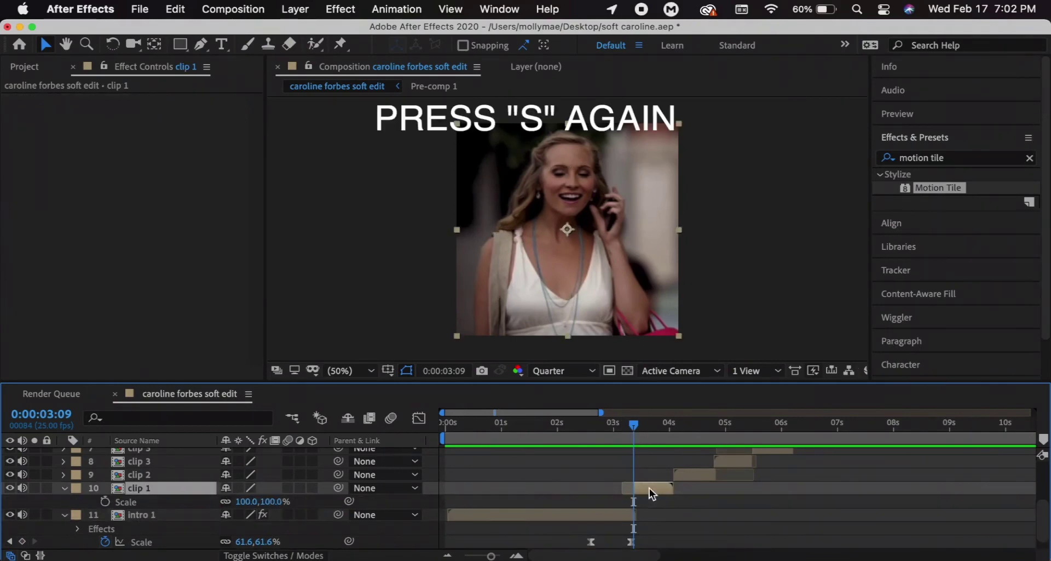
click(104, 501)
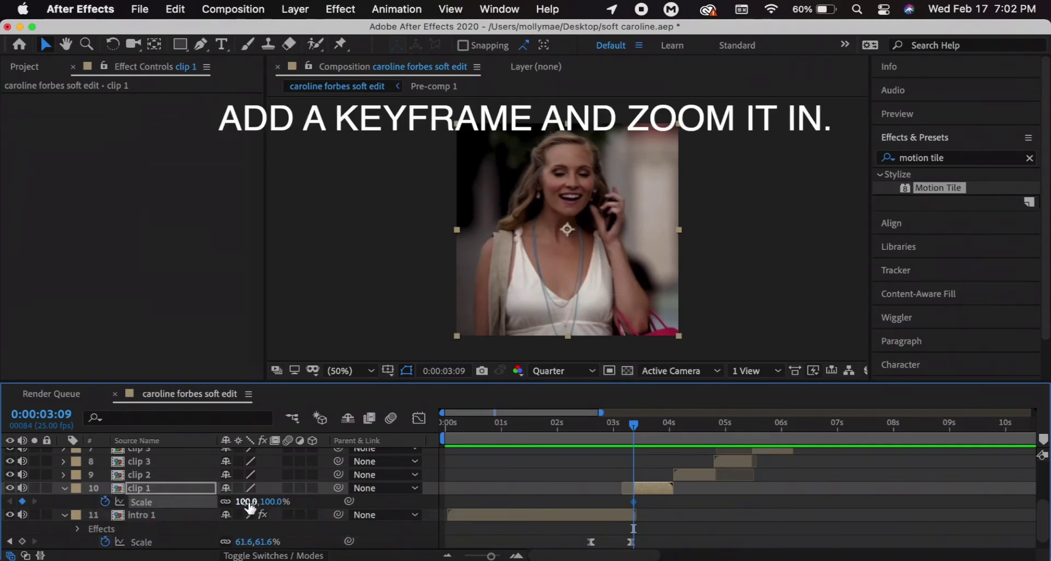
drag(250, 506, 445, 508)
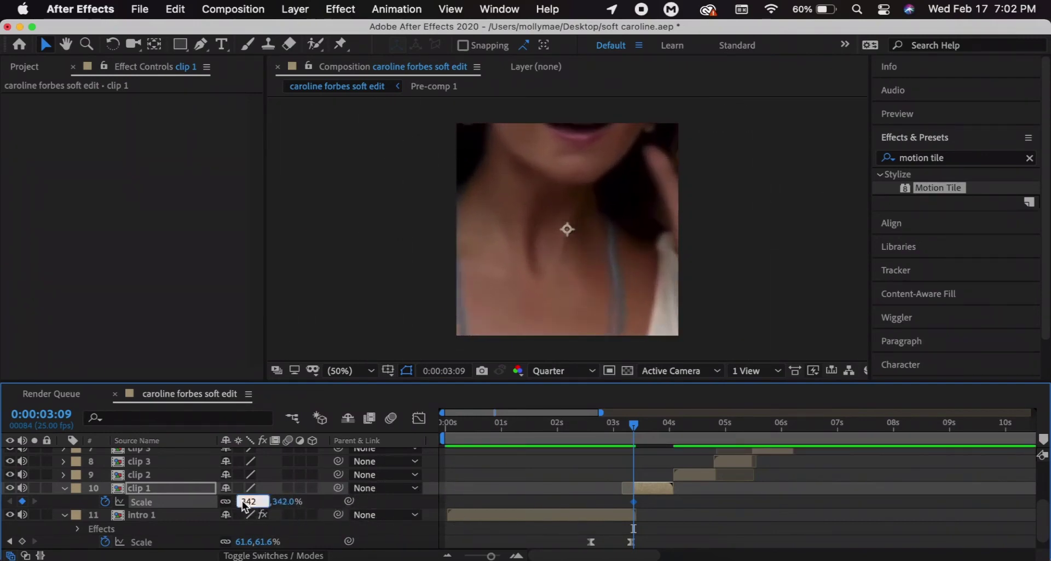
text(350)
key(Return)
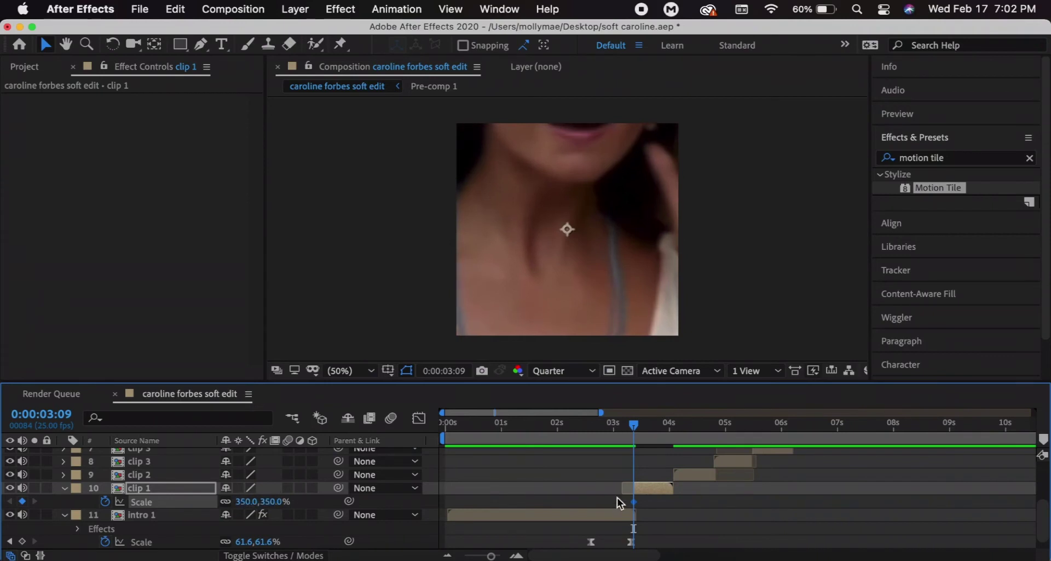
Set clip 1's Scale back to 100% at 0:00:03:17, around the middle of the clip.
click(652, 426)
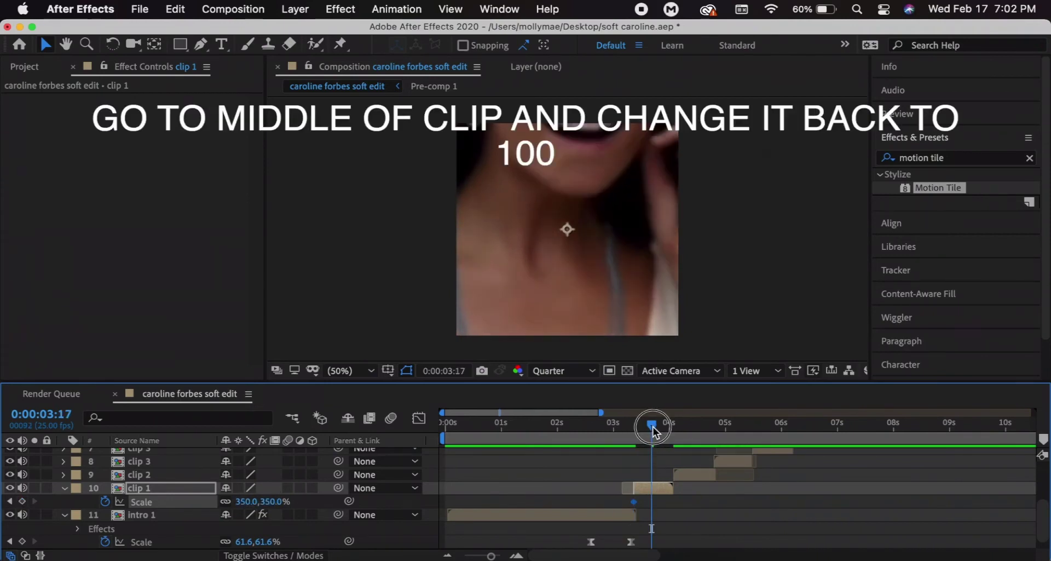
click(248, 501)
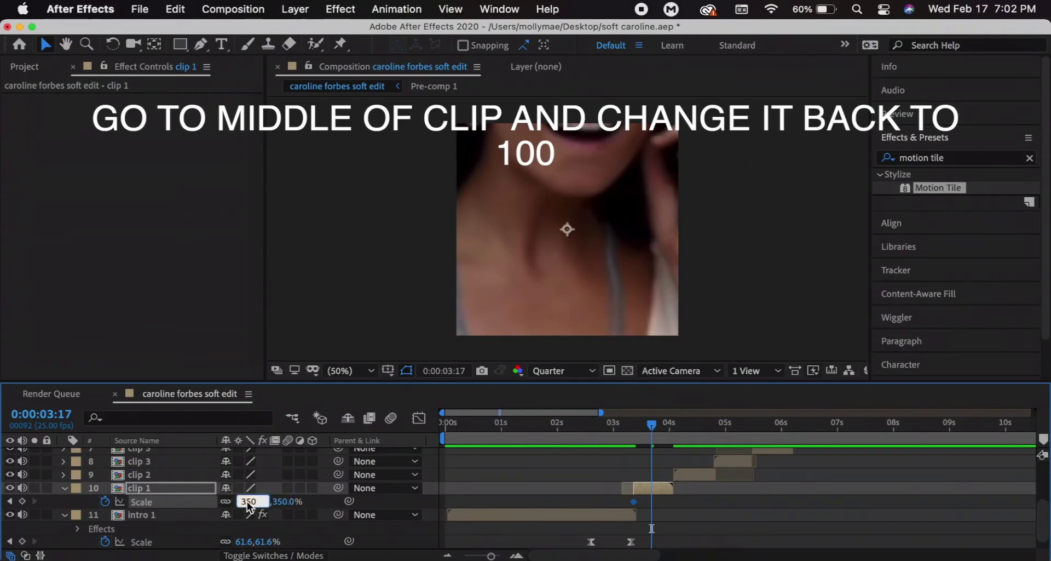
text(100)
key(Return)
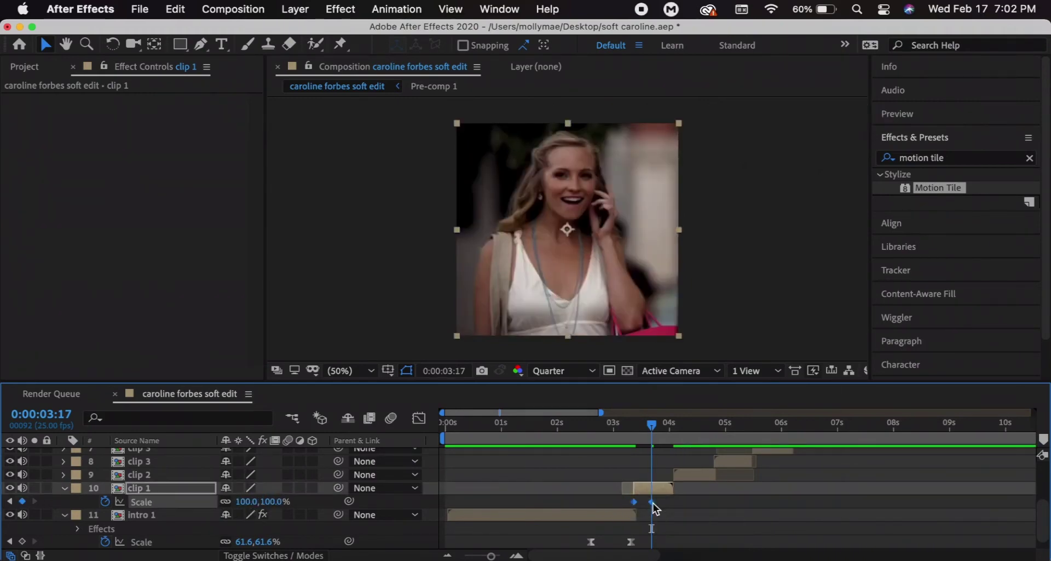
Apply Easy Ease to clip 1's Scale keyframes and pull the first keyframe's graph handle steeply down so the zoom starts fast.
right_click(652, 503)
mouse_move(682, 547)
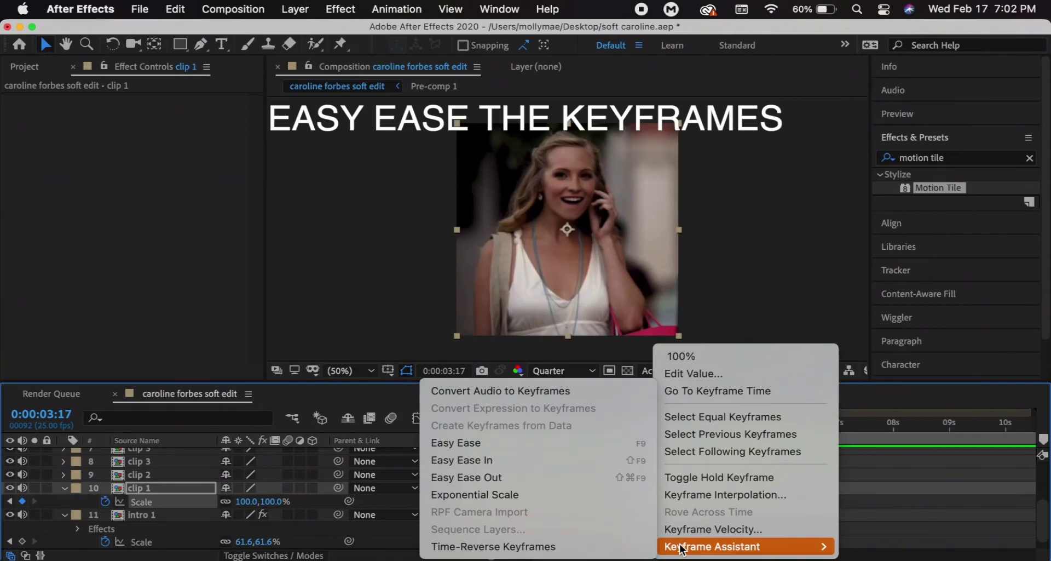
click(587, 445)
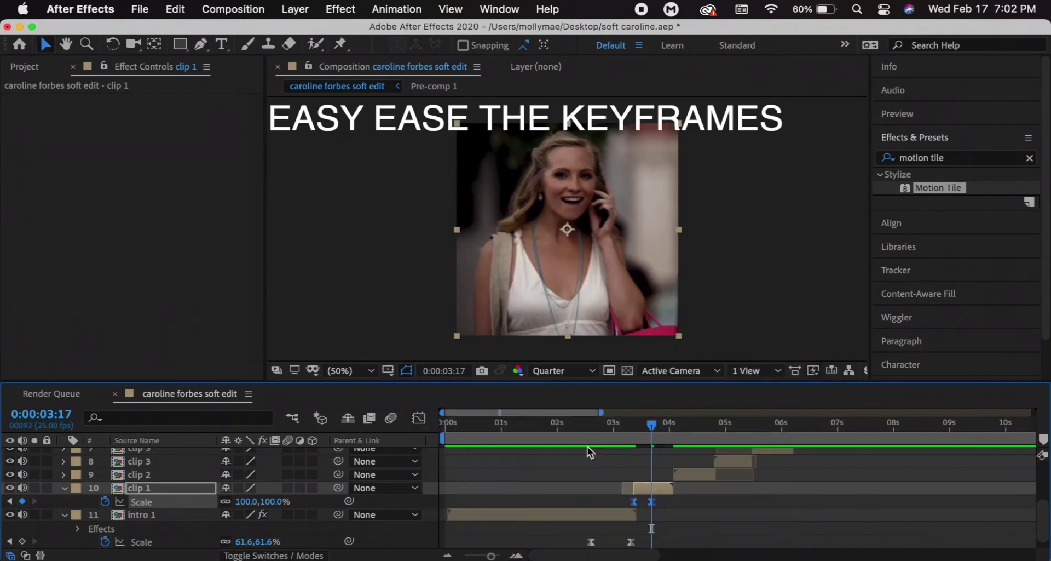
click(419, 419)
scroll(646, 455, up, 4)
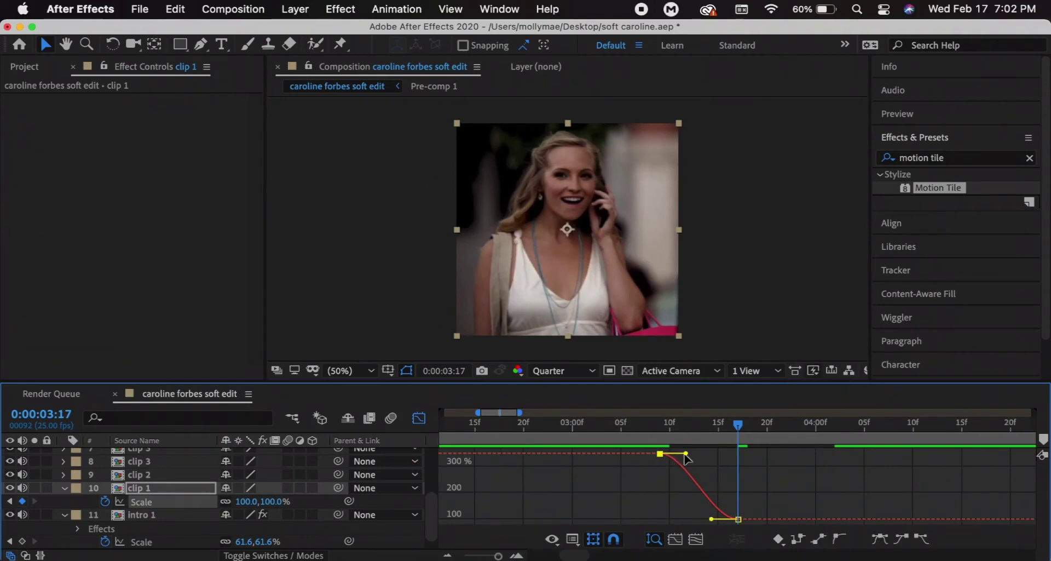
drag(686, 454, 691, 521)
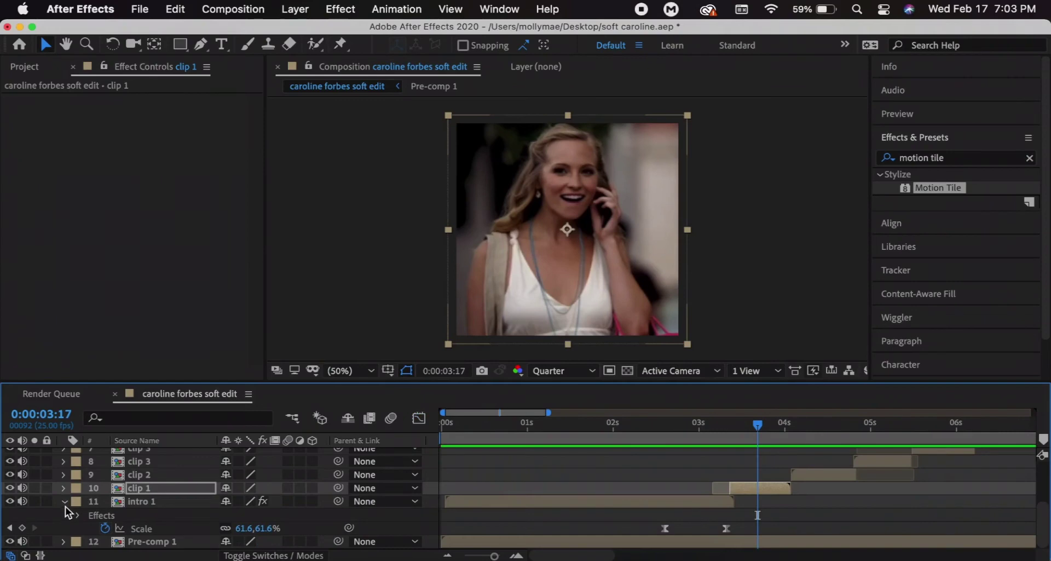
Collapse clip 1's properties and mute the audio of the clip layers from clip 2 up to clip 12.
click(65, 503)
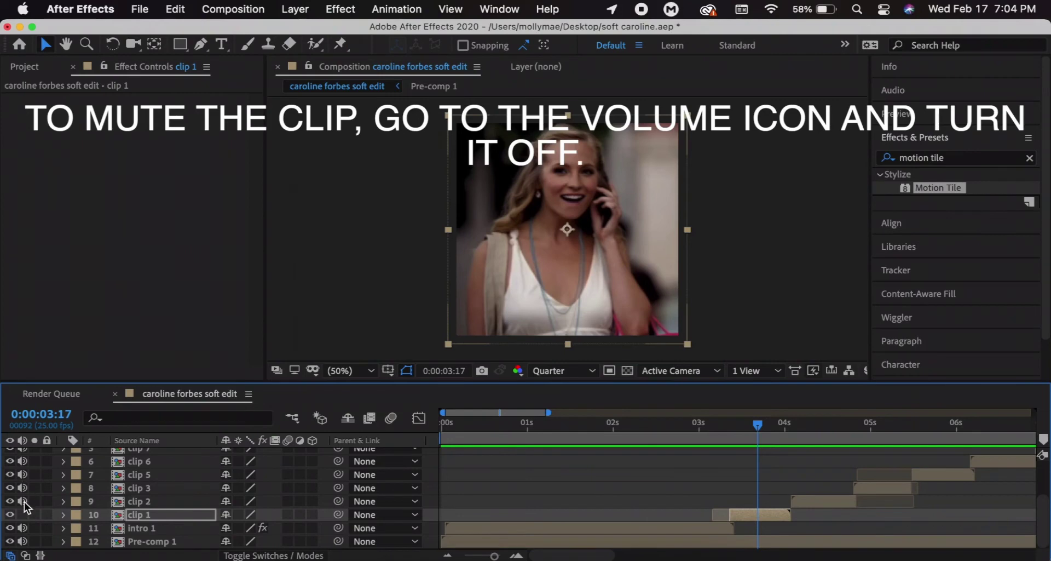
drag(24, 501, 24, 445)
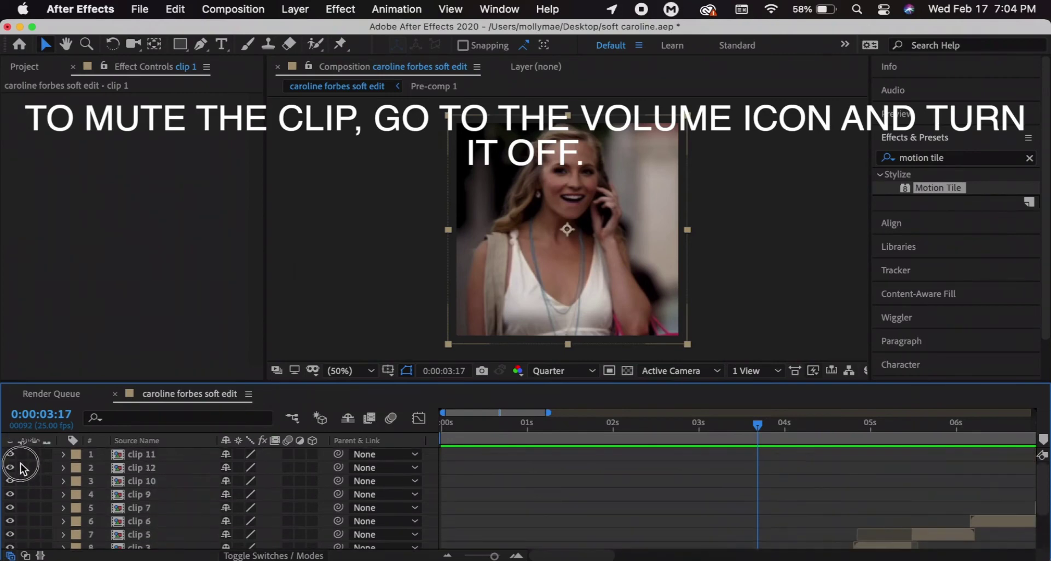
scroll(718, 492, down, 3)
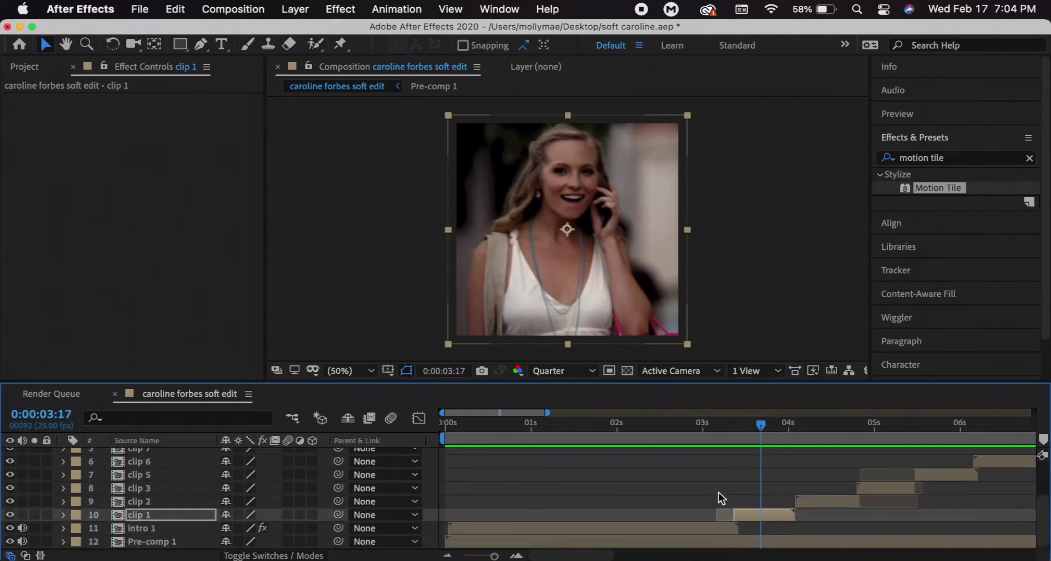
Enable motion blur for the composition and switch it on for all layers from Pre-comp 1 up to clip 11.
key(Page_Down)
key(Page_Down)
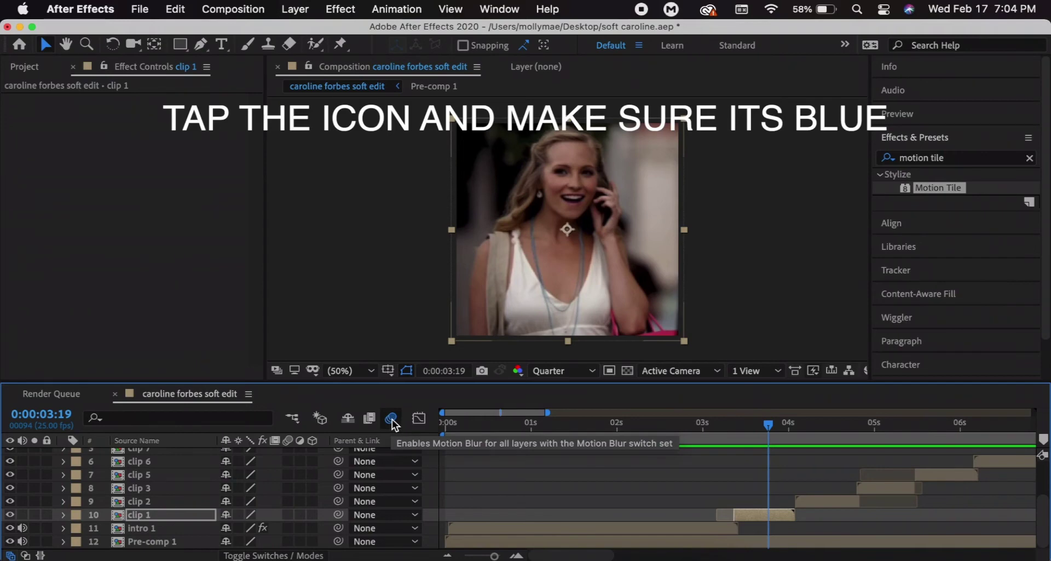
click(288, 541)
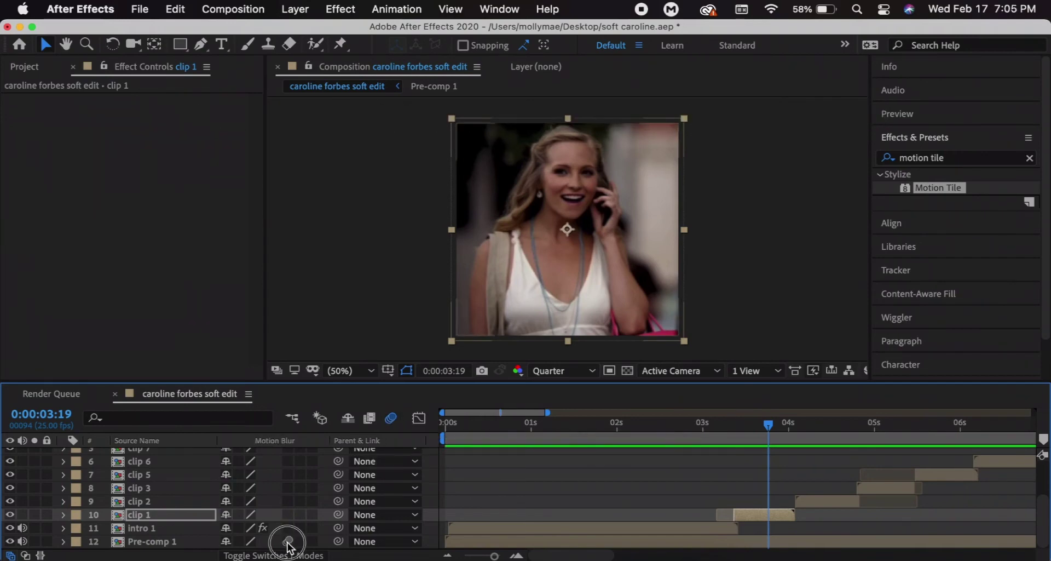
drag(288, 527, 315, 464)
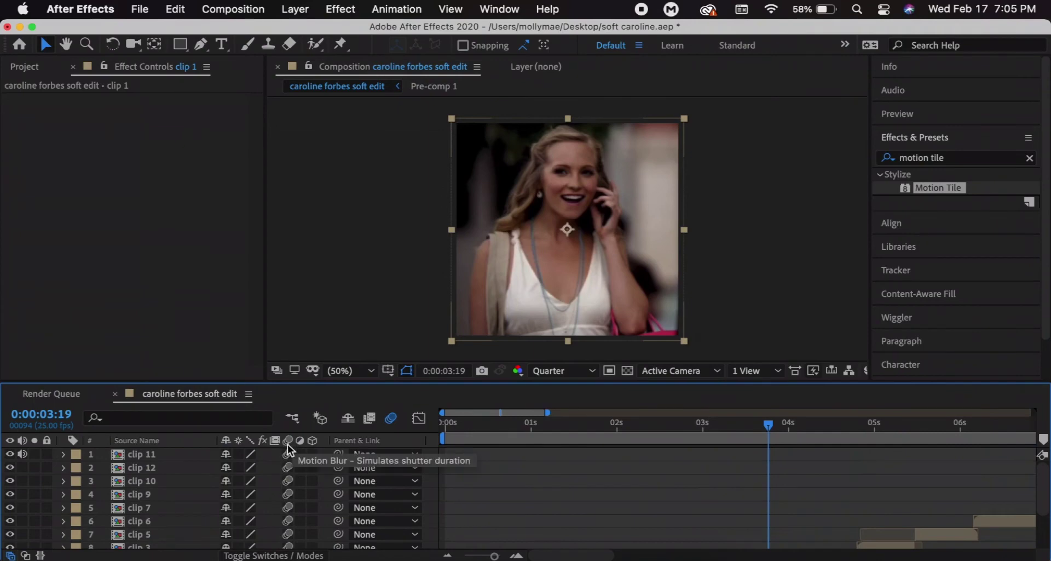
scroll(400, 517, down, 3)
drag(290, 526, 289, 516)
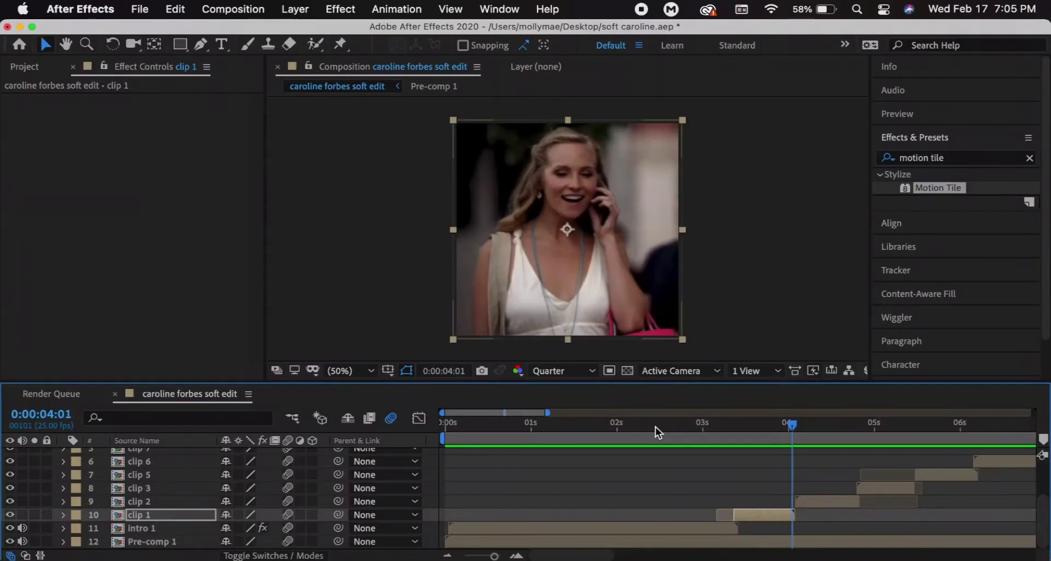
Add a Position keyframe to clip 1 at 0:00:03:18 and go to the clip's end at 0:00:04:01.
drag(736, 427, 764, 434)
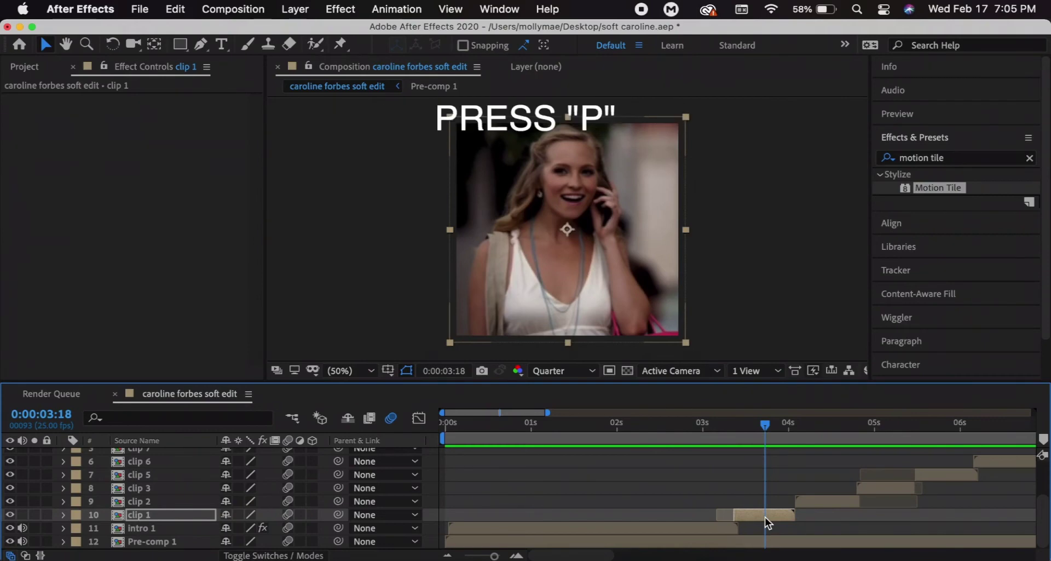
key(p)
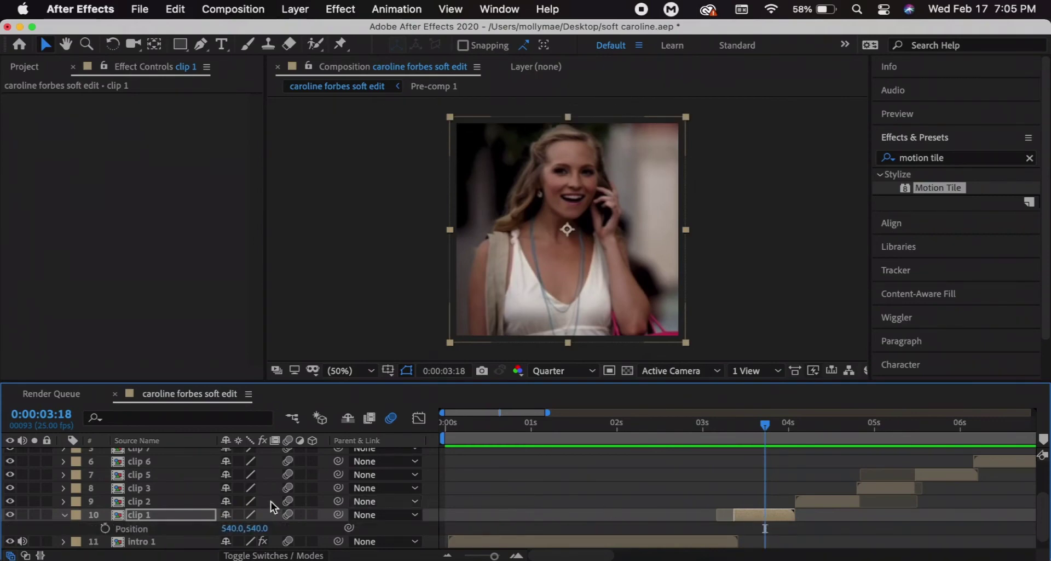
click(105, 528)
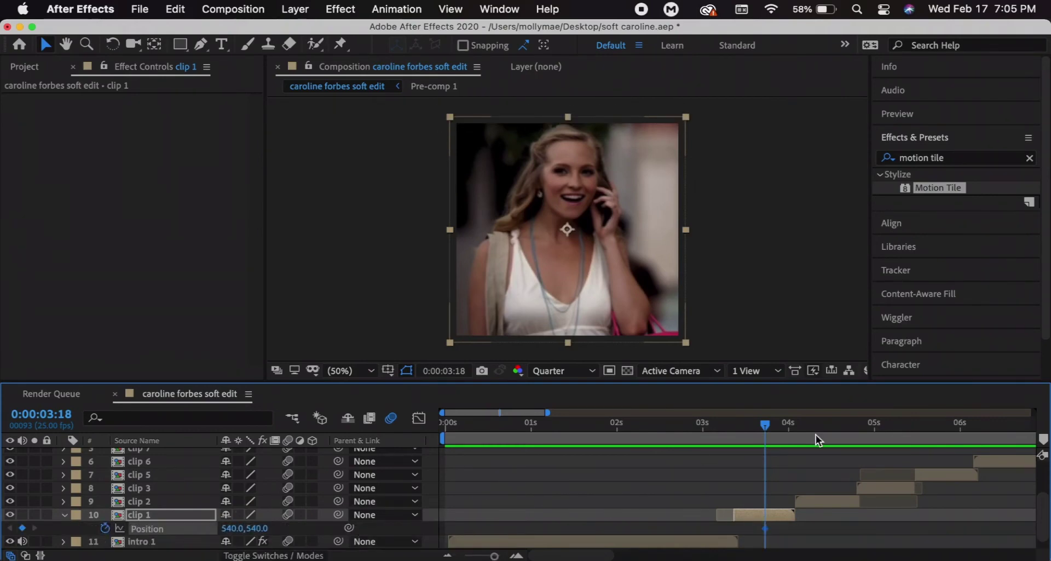
drag(790, 427, 794, 430)
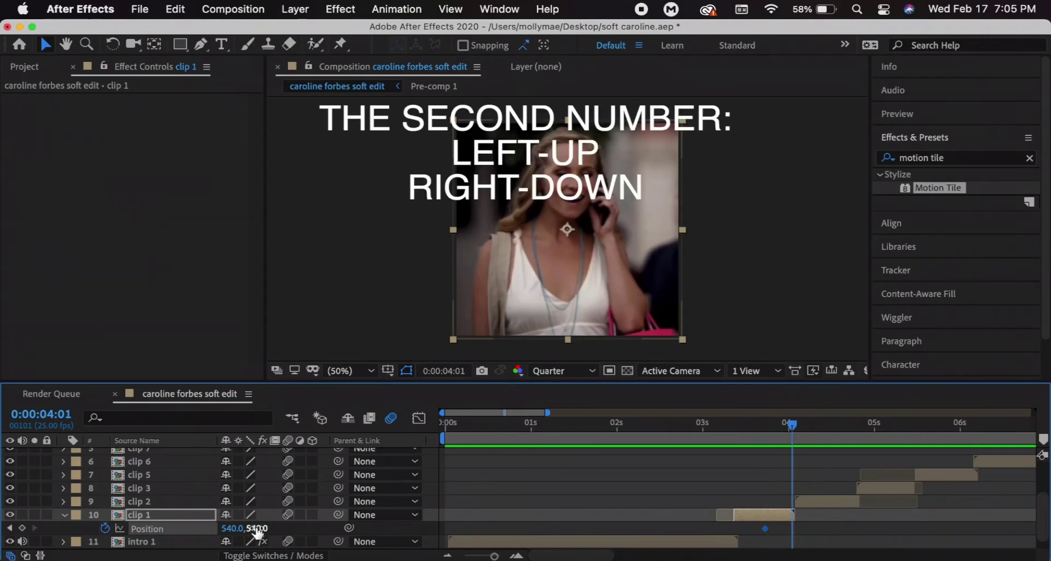
Try shifting clip 1 downward with its vertical Position value at 0:00:04:01, and reset the change.
drag(256, 532, 416, 531)
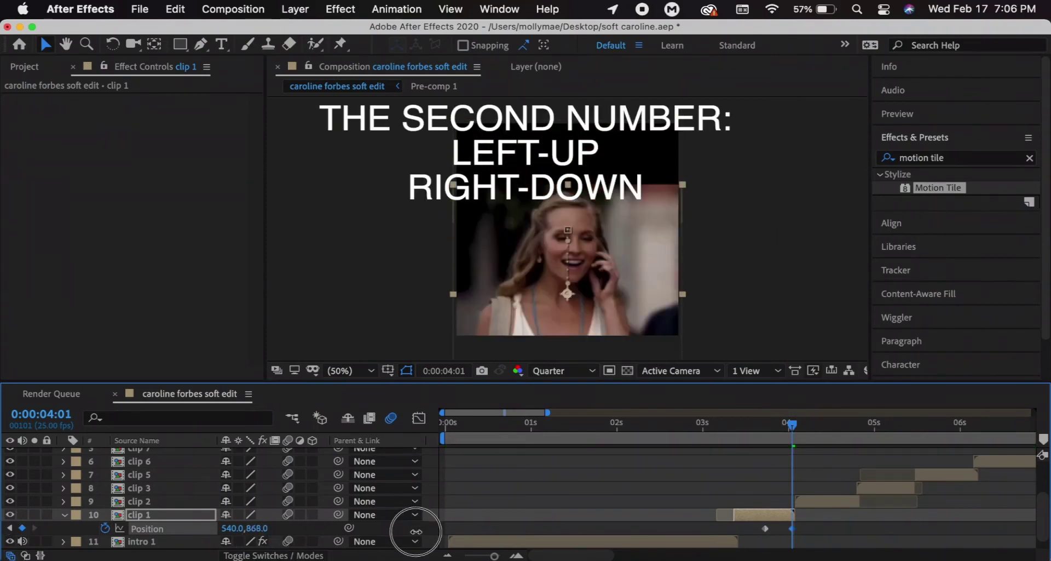
right_click(253, 528)
click(173, 527)
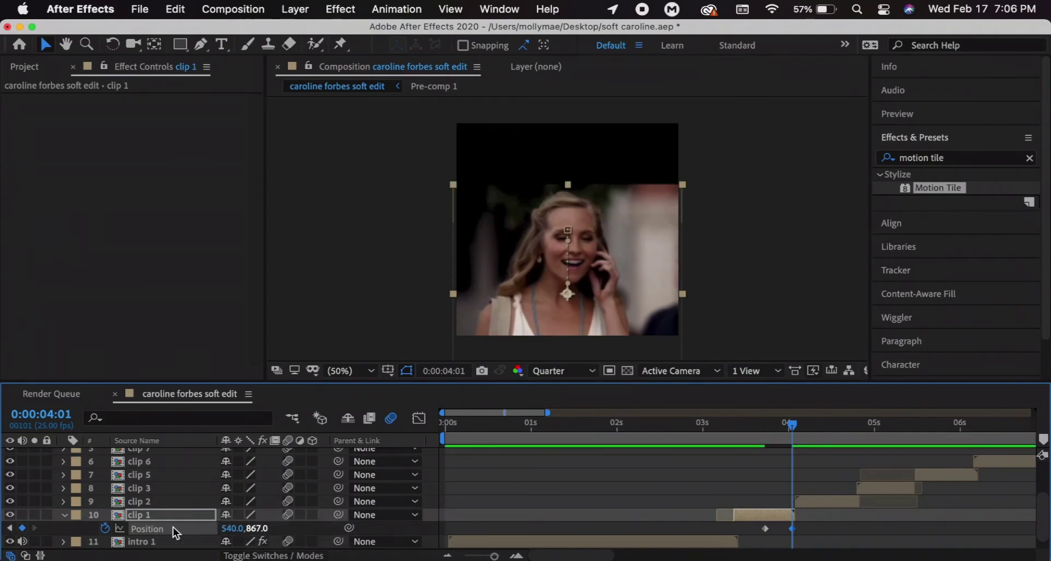
right_click(173, 527)
click(236, 476)
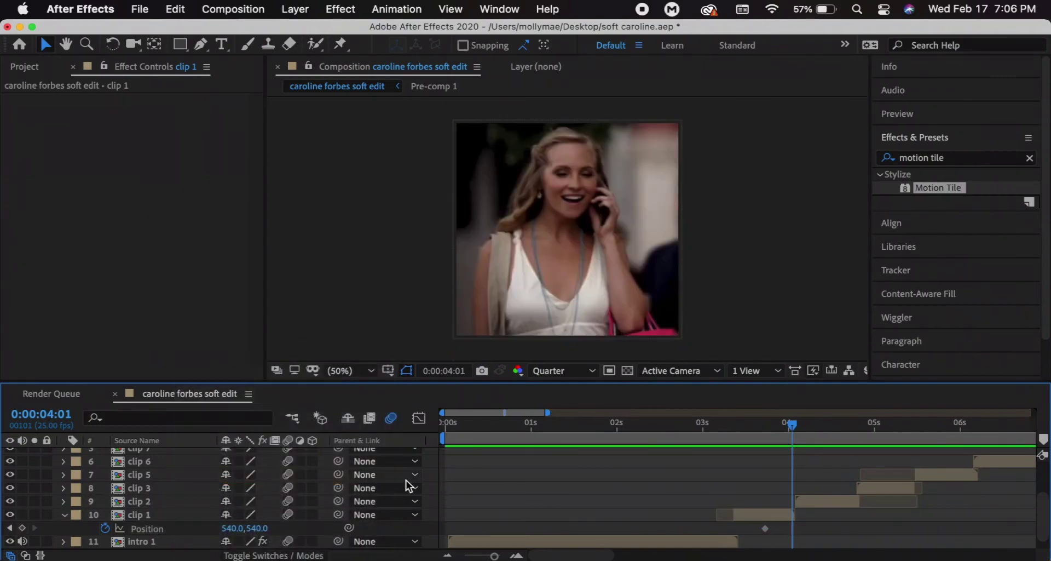
Add a Position keyframe to clip 1 at 0:00:04:01 and slide the clip right by setting its horizontal Position to 1098.
click(754, 512)
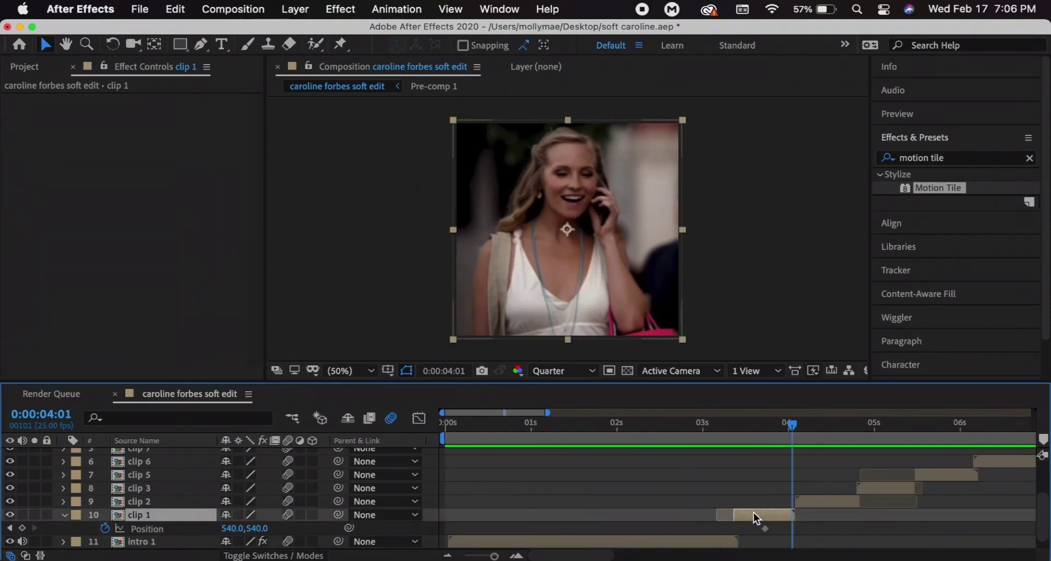
click(22, 527)
drag(233, 528, 696, 521)
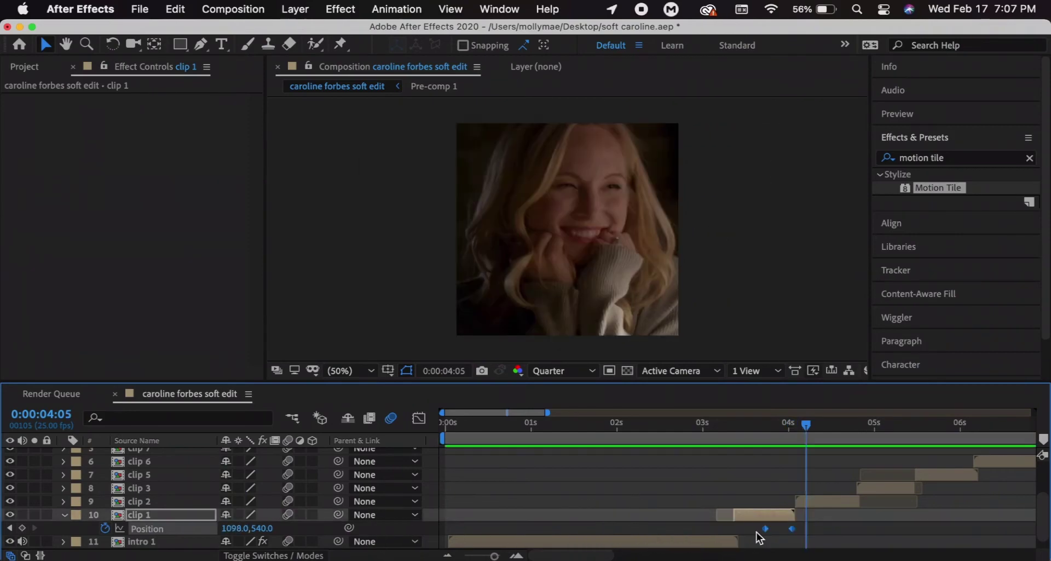
Apply Easy Ease to clip 1's two Position keyframes and inspect their curve in the Graph Editor.
right_click(771, 530)
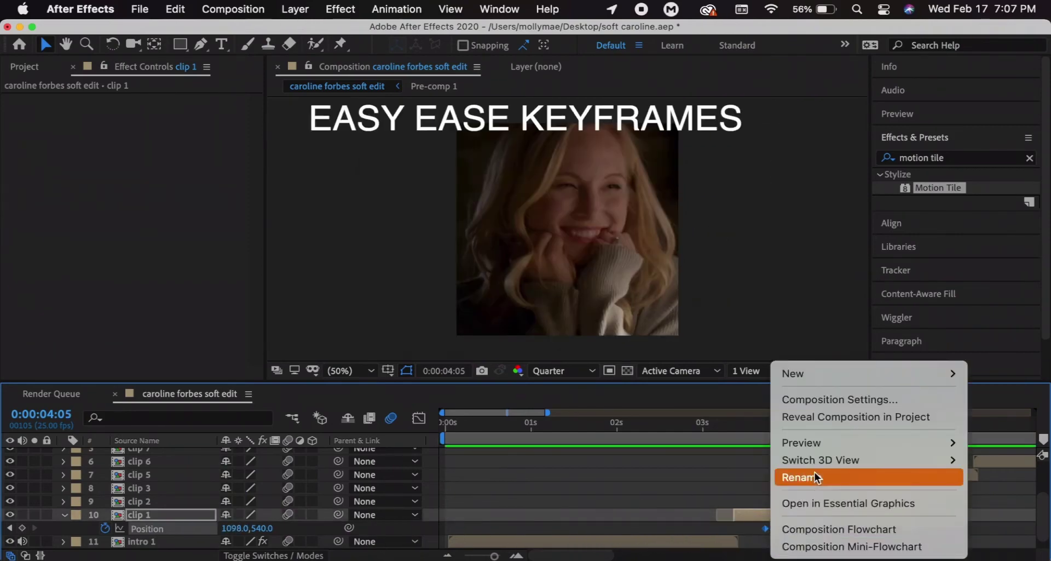
right_click(766, 528)
click(687, 375)
click(419, 418)
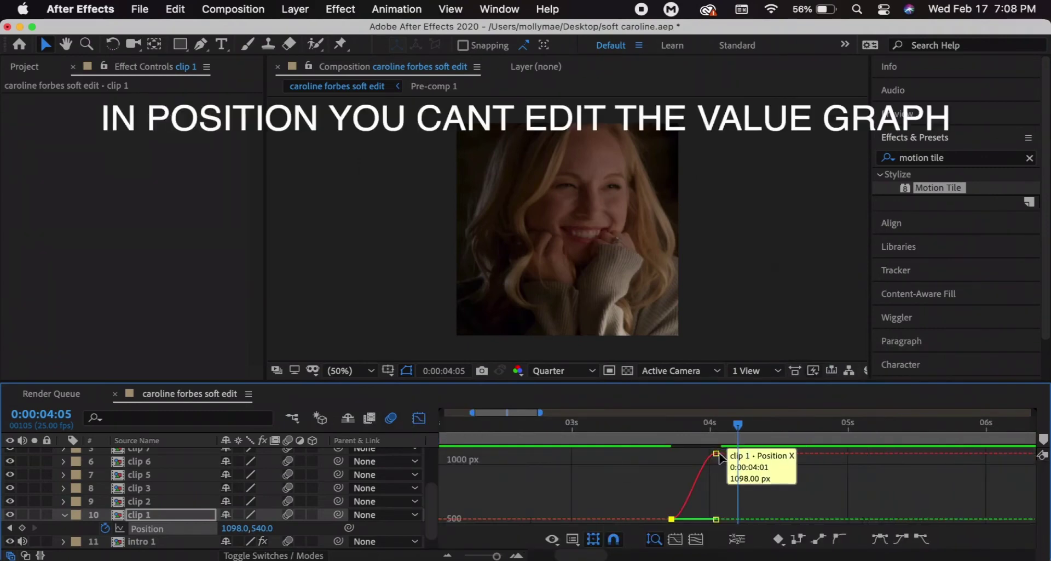
click(717, 453)
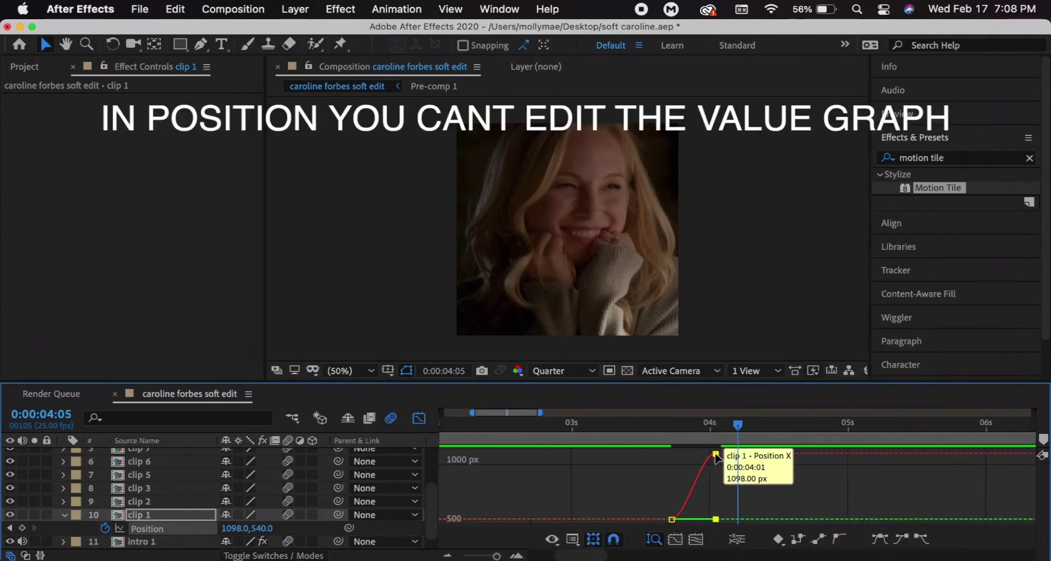
Reshape clip 1's Position speed graph so the slide's speed builds up toward the last keyframe.
click(573, 540)
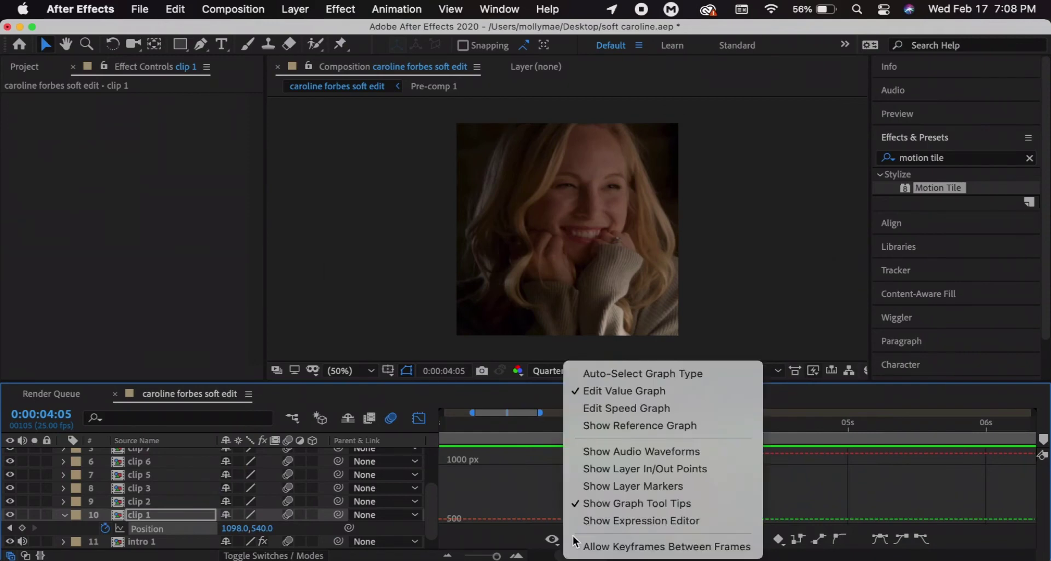
click(601, 408)
drag(705, 519, 707, 443)
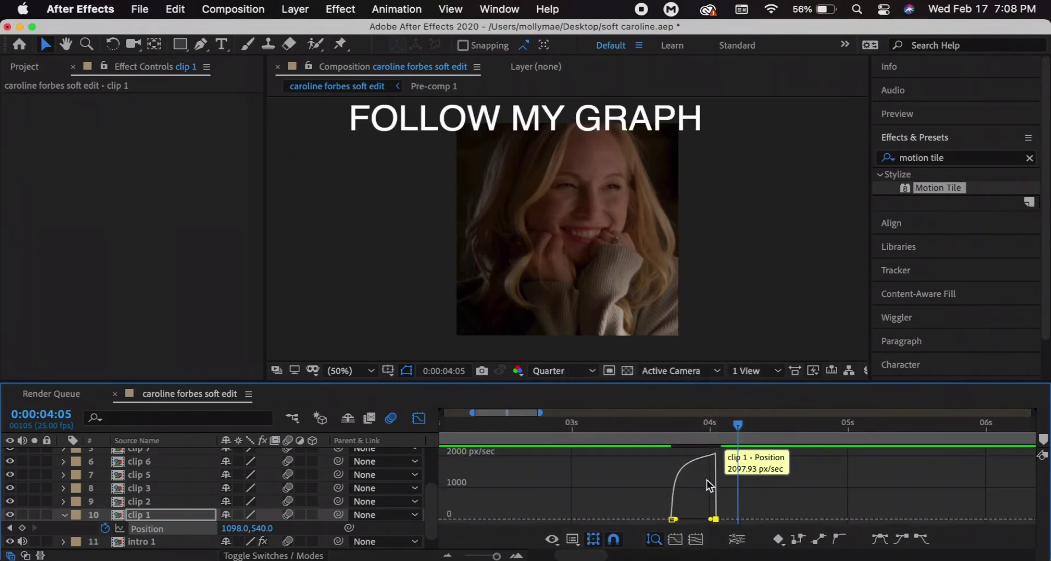
drag(677, 519, 710, 518)
click(418, 419)
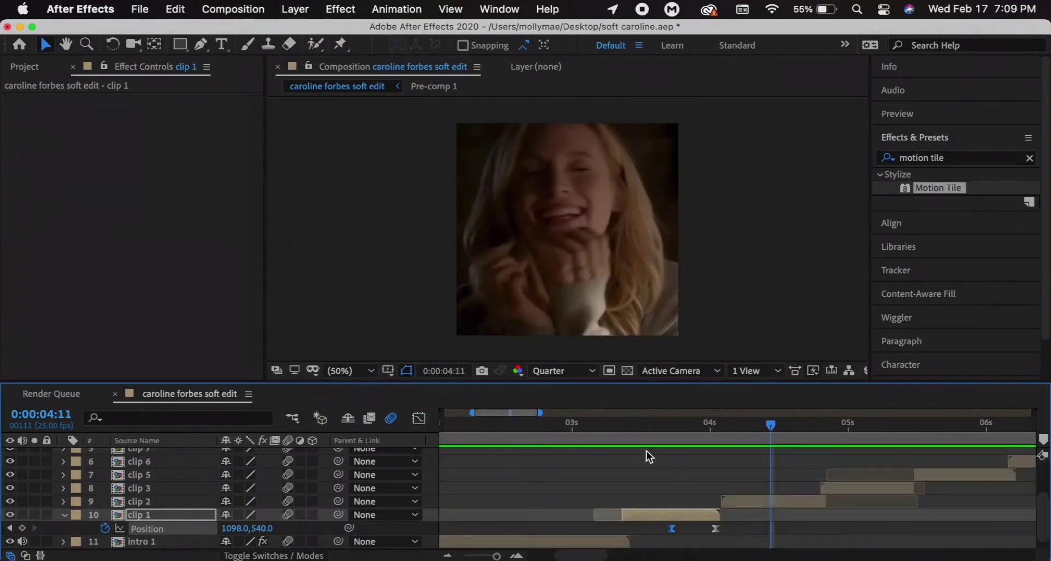
Apply Motion Tile to clip 1 with Output Width and Output Height at 250 and Mirror Edges enabled.
click(665, 424)
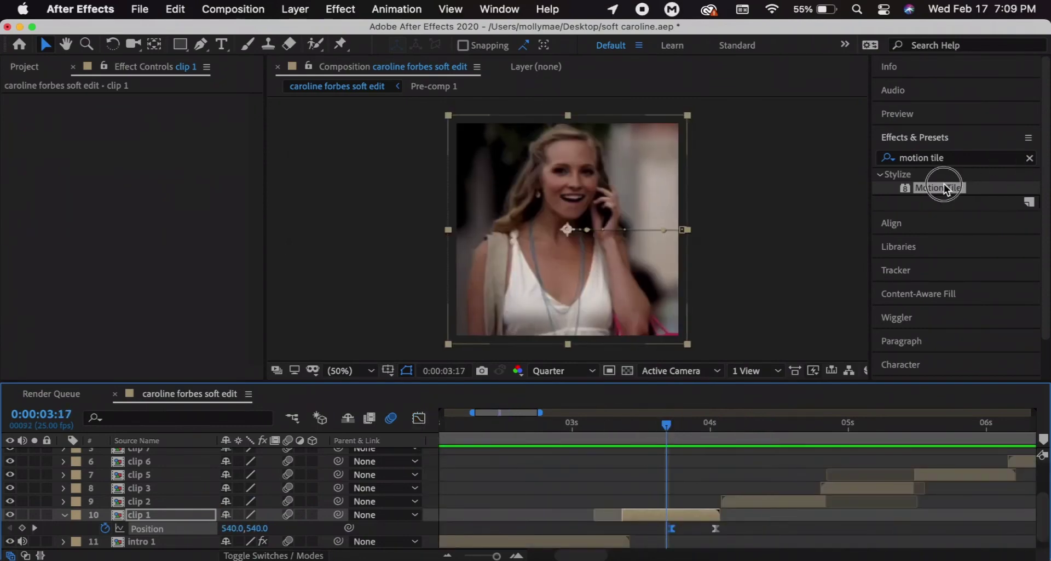
drag(945, 185, 700, 420)
drag(700, 420, 702, 514)
click(157, 153)
text(250)
key(Return)
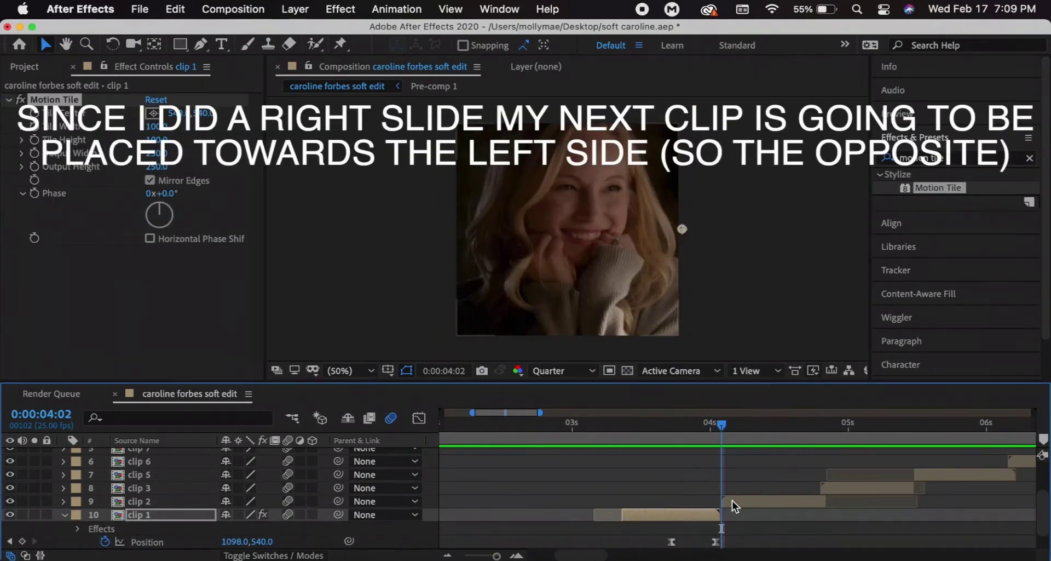
Shift clip 2 left at its start, 0:00:04:02, with a Position keyframe of -3, 540.
click(733, 501)
key(p)
drag(229, 502, 8, 508)
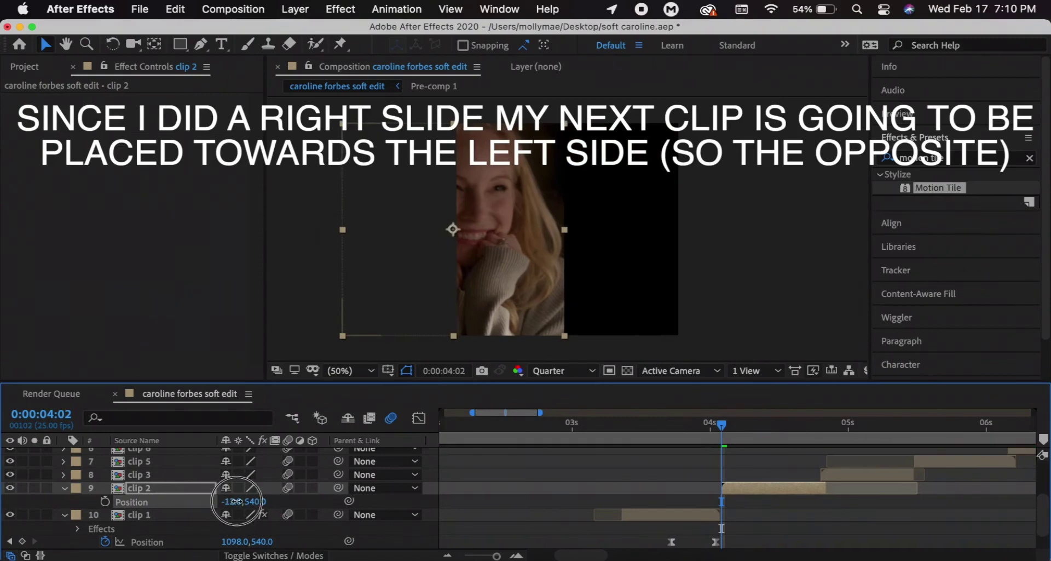
mouse_move(242, 502)
mouse_down()
mouse_move(262, 504)
mouse_move(234, 500)
mouse_up()
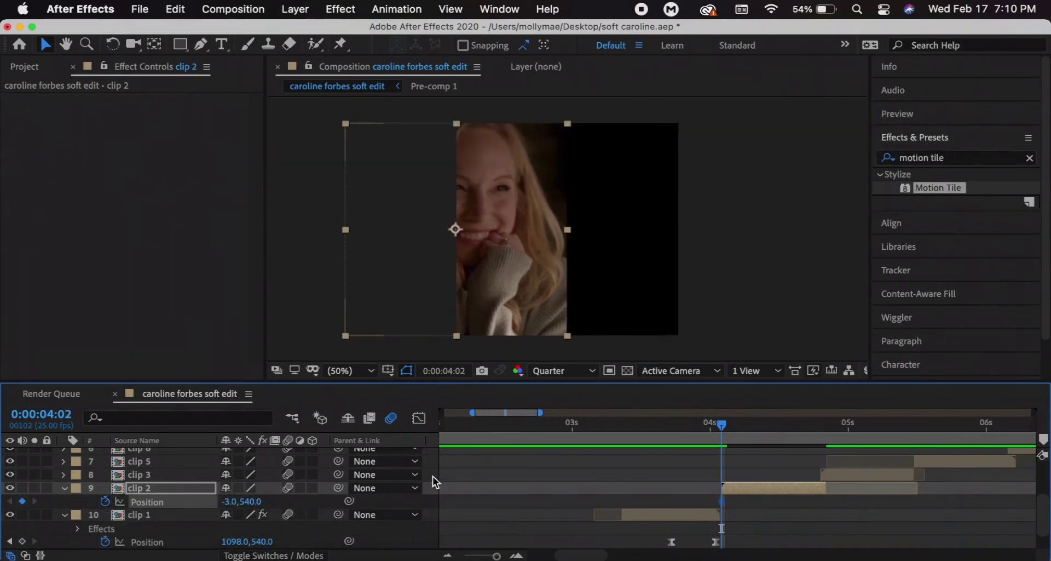
Bring clip 2 back to centre at 0:00:04:10 with a Position keyframe of 540, 540.
click(764, 429)
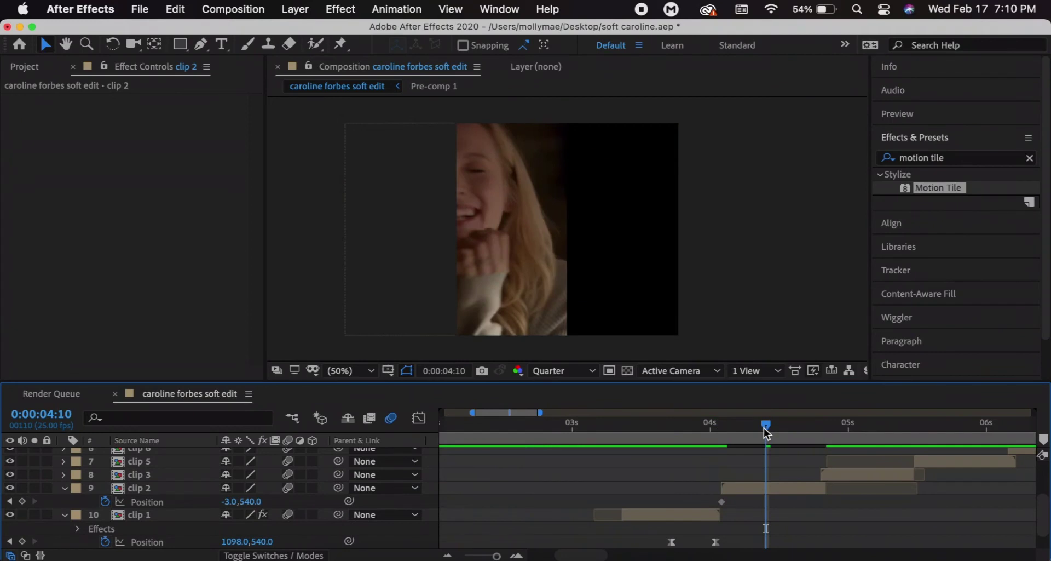
click(231, 501)
key(Return)
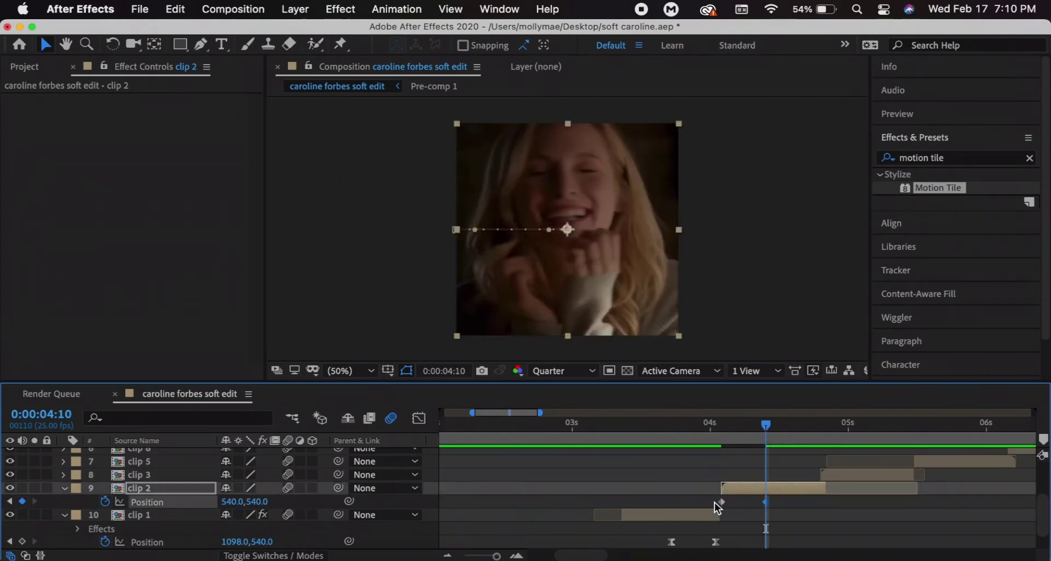
Apply Easy Ease to clip 2's two Position keyframes and reshape their speed graph by shortening the first keyframe's handle.
drag(712, 499, 789, 505)
right_click(766, 502)
mouse_move(781, 546)
click(686, 442)
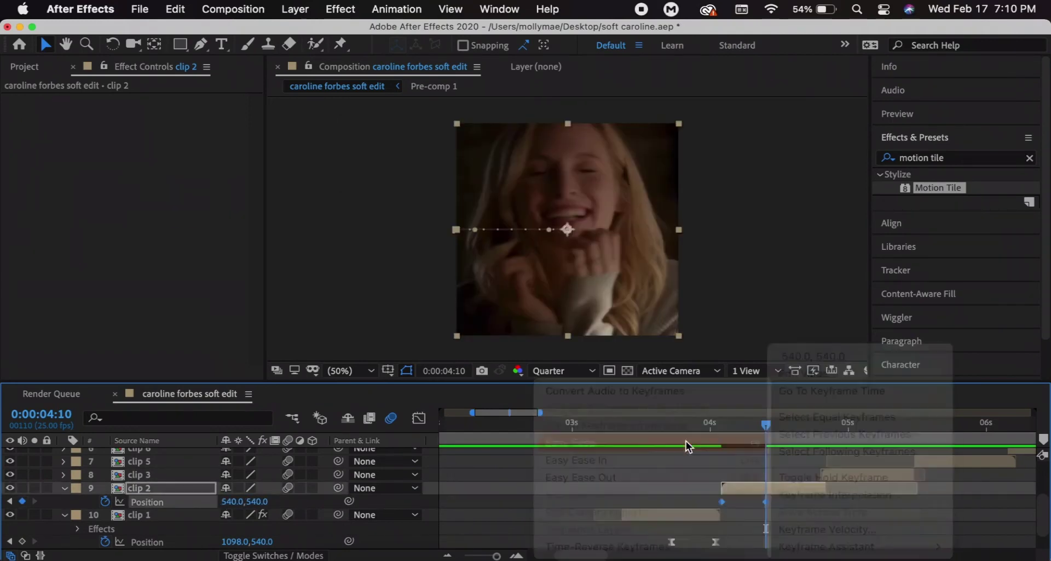
click(419, 418)
click(552, 539)
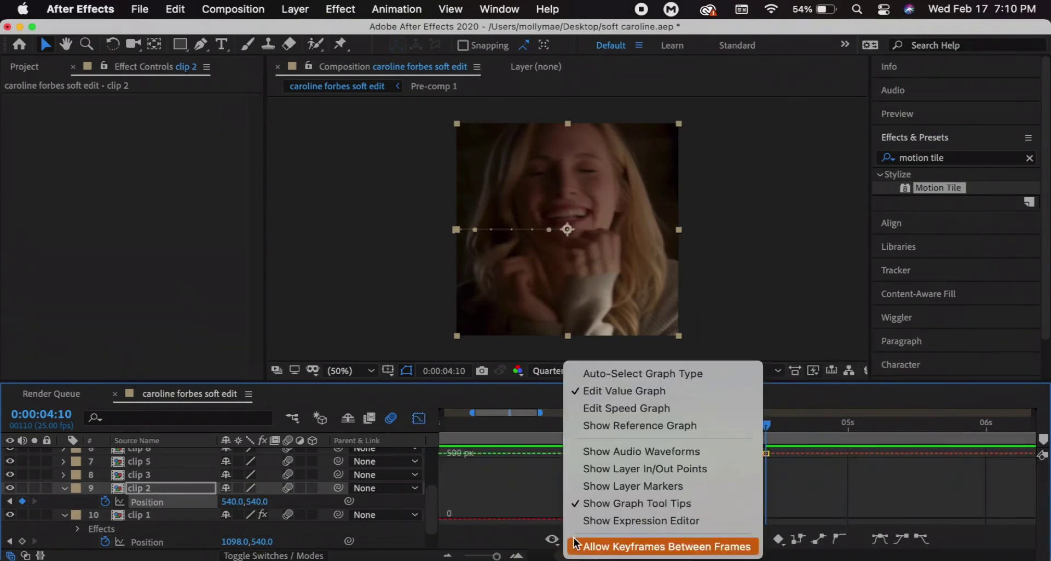
click(600, 411)
drag(731, 518, 715, 512)
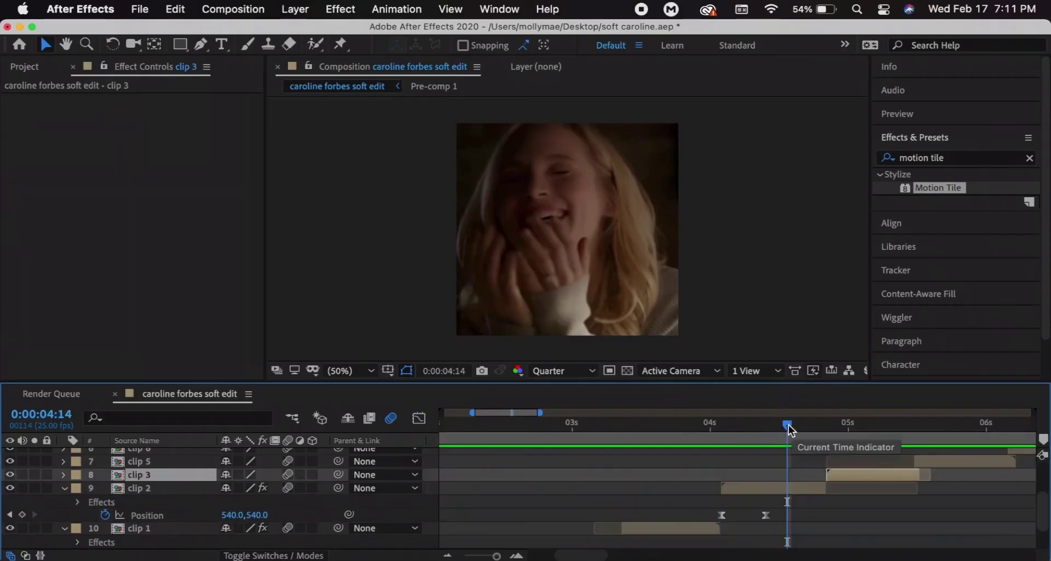
Add a Rotation keyframe of 0° to clip 2 at 0:00:04:12.
drag(788, 425, 774, 427)
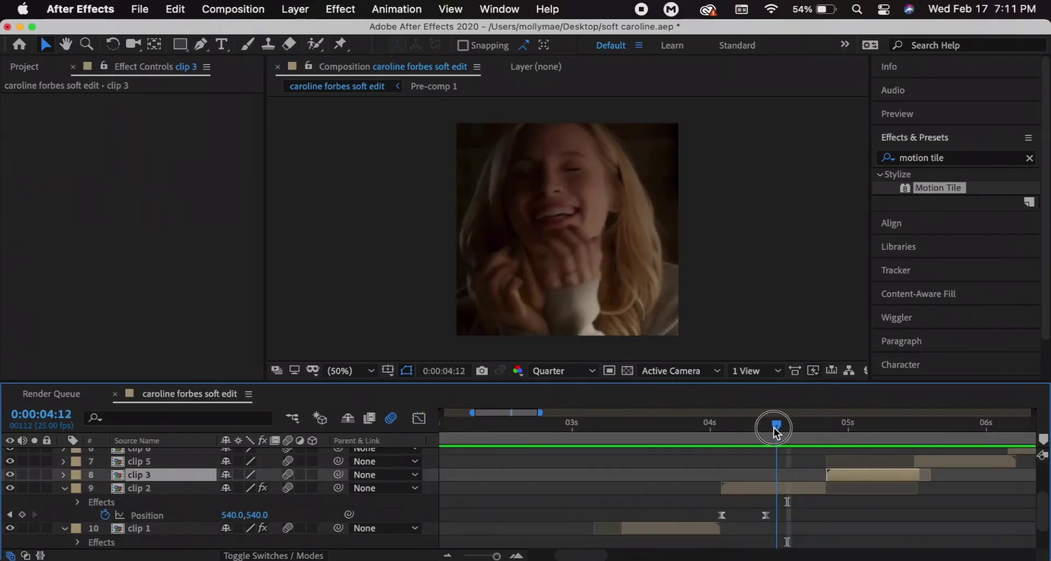
click(777, 488)
key(r)
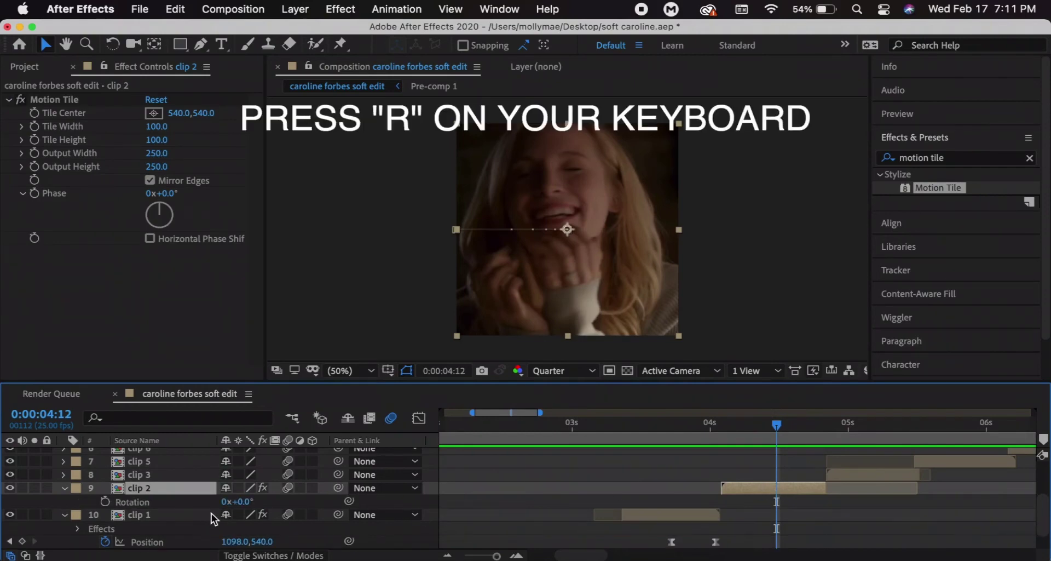
click(104, 501)
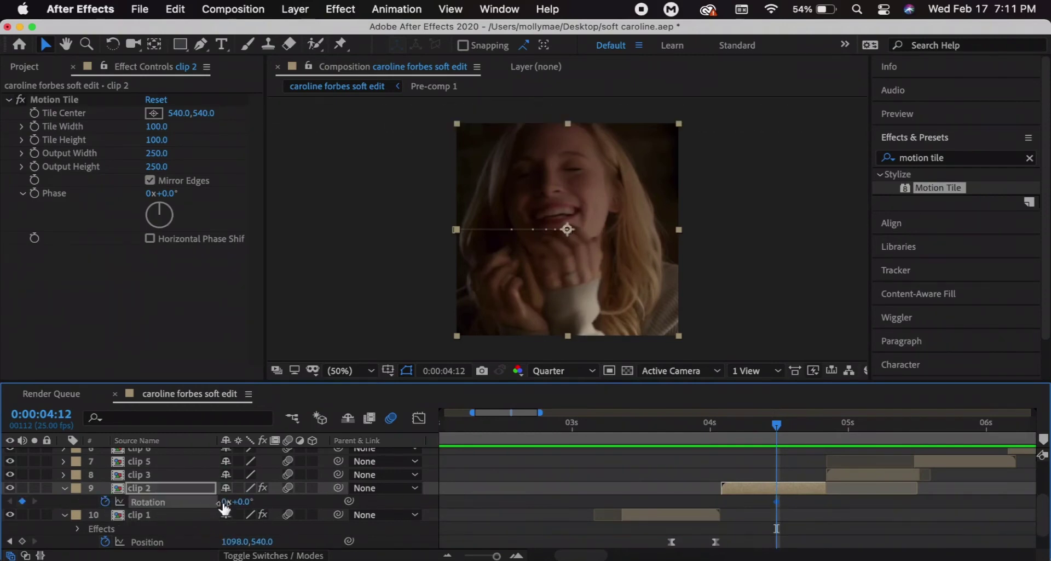
Set clip 2's Rotation to 55° at 0:00:04:20, near the end of the clip.
drag(804, 428, 823, 425)
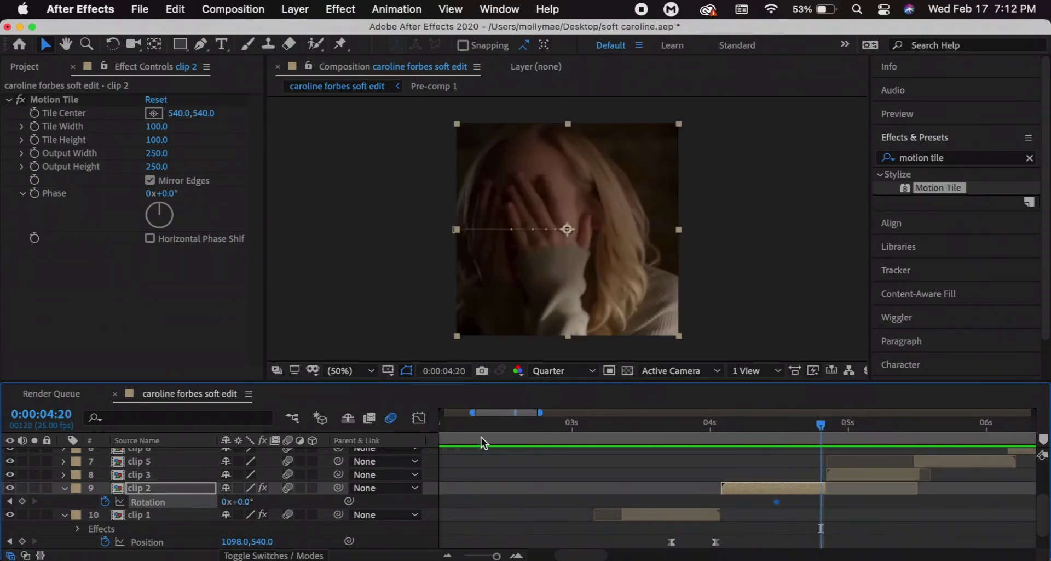
drag(223, 504, 285, 499)
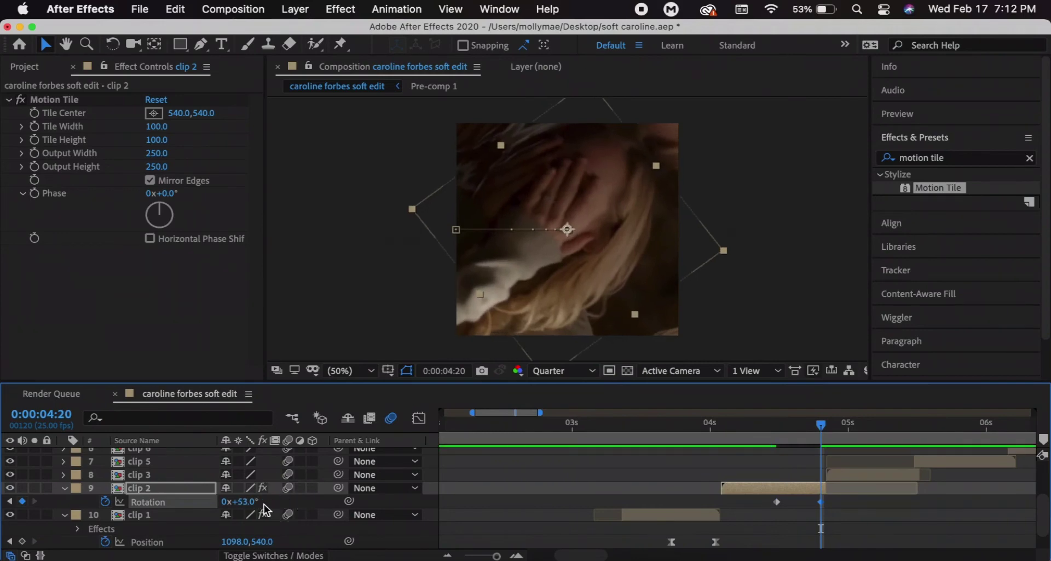
click(244, 501)
text(55)
key(Return)
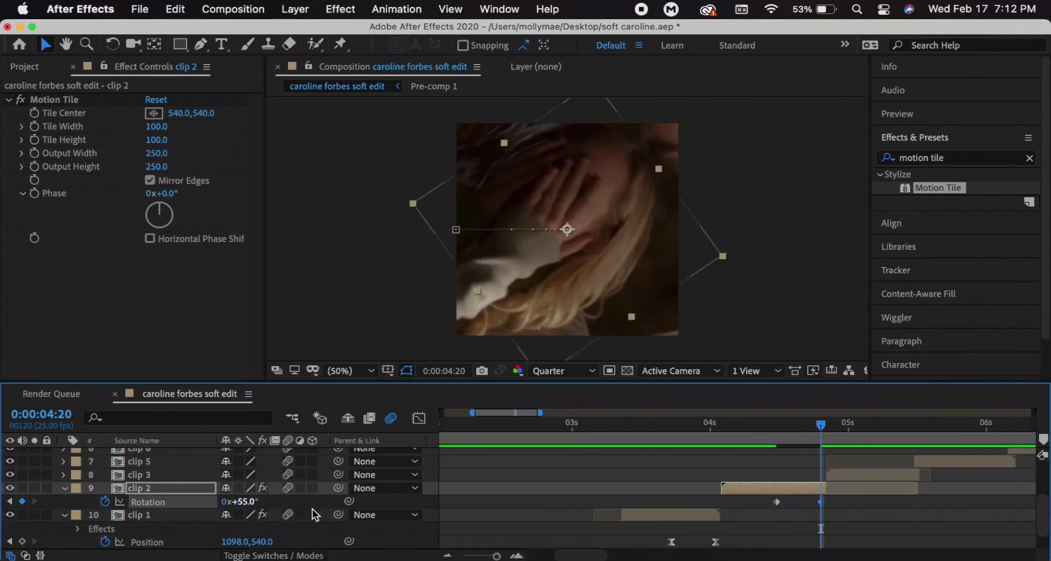
Ease clip 2's Rotation keyframes and bend their value graph into a slow start with a steep rise at the end.
click(778, 502)
click(419, 418)
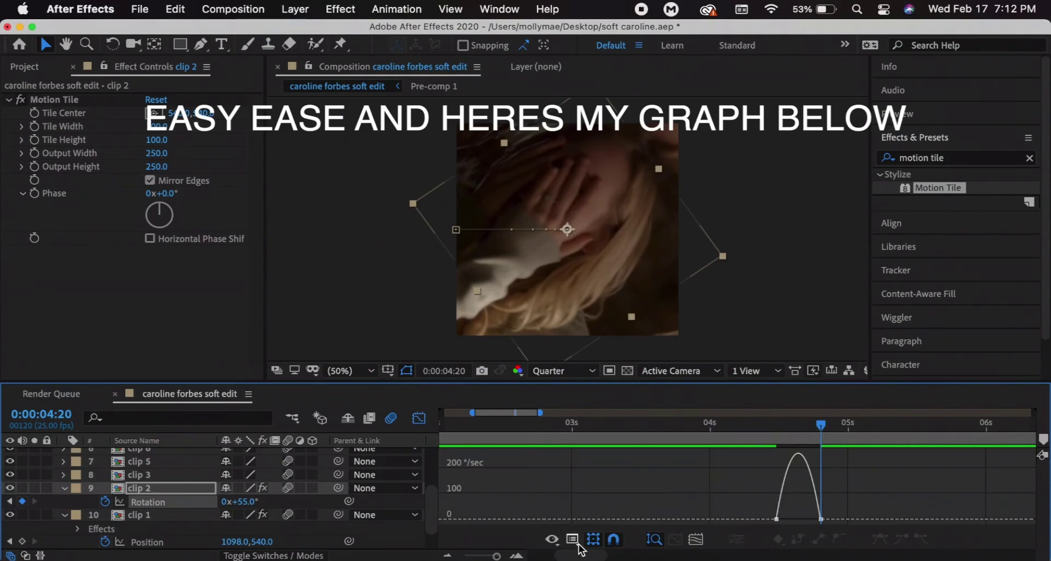
click(578, 543)
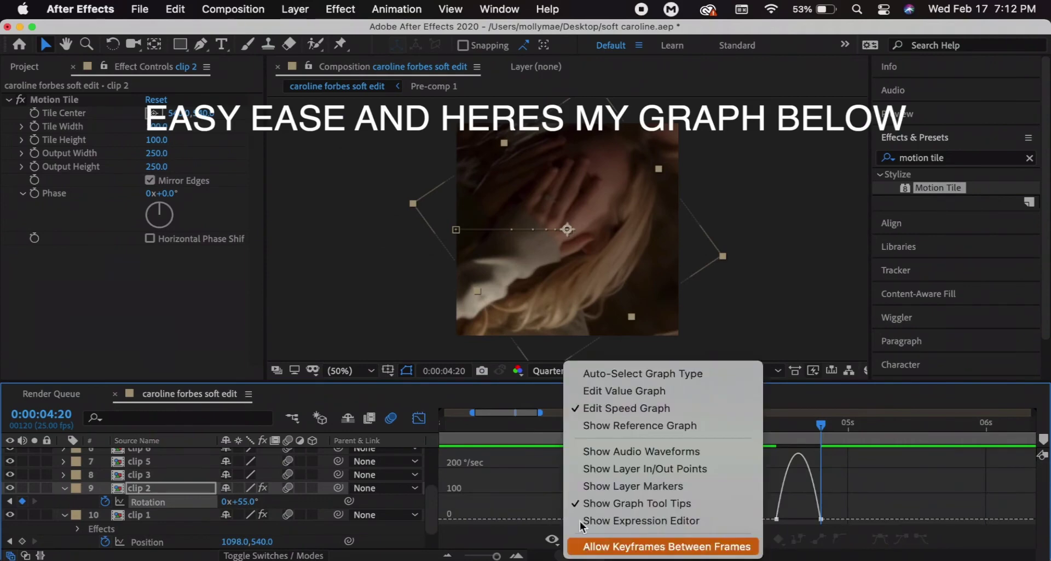
click(599, 393)
click(777, 518)
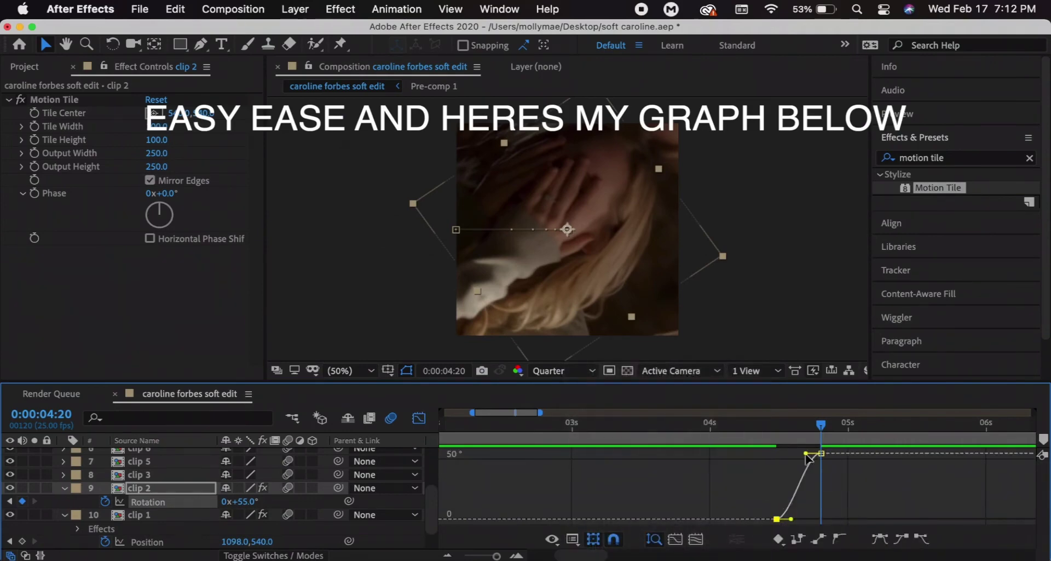
drag(806, 454, 850, 514)
drag(792, 519, 794, 518)
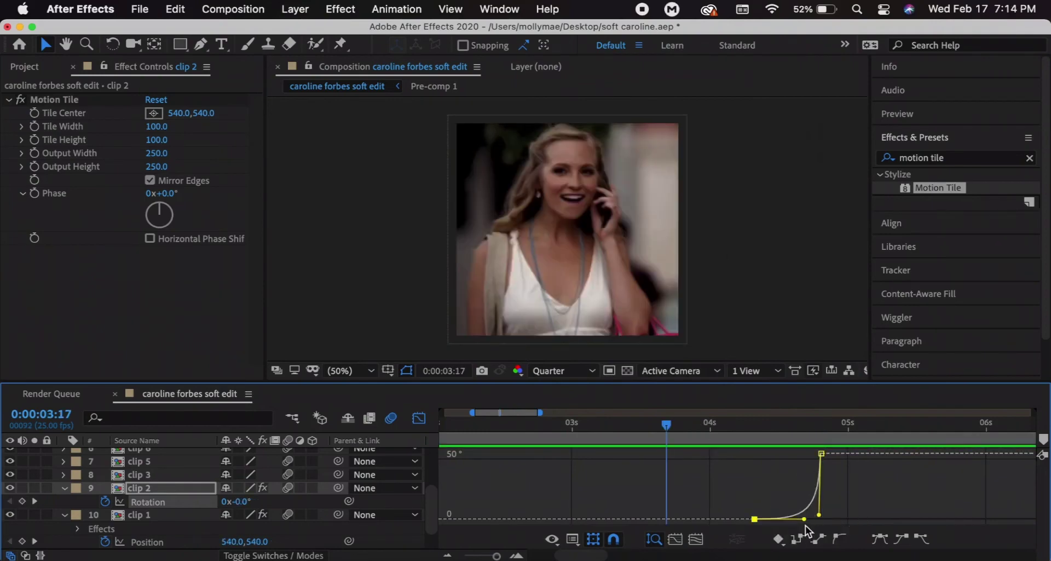
Pull the first Rotation keyframe's curve handle on clip 2 downward for a small bounce, and scrub through the clip.
drag(804, 519, 793, 521)
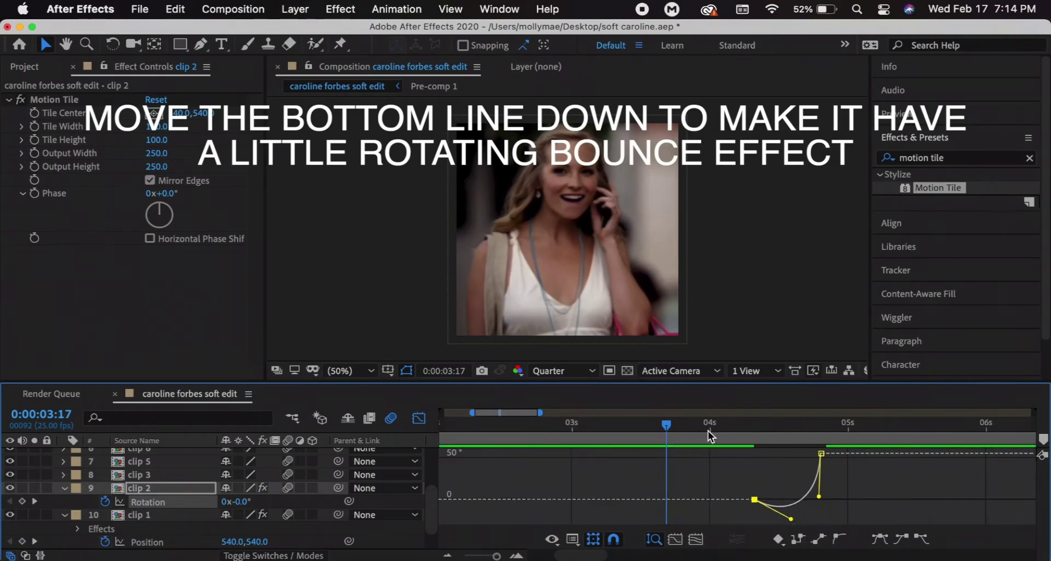
click(740, 438)
mouse_move(740, 438)
mouse_down()
mouse_move(834, 442)
mouse_move(730, 438)
mouse_up()
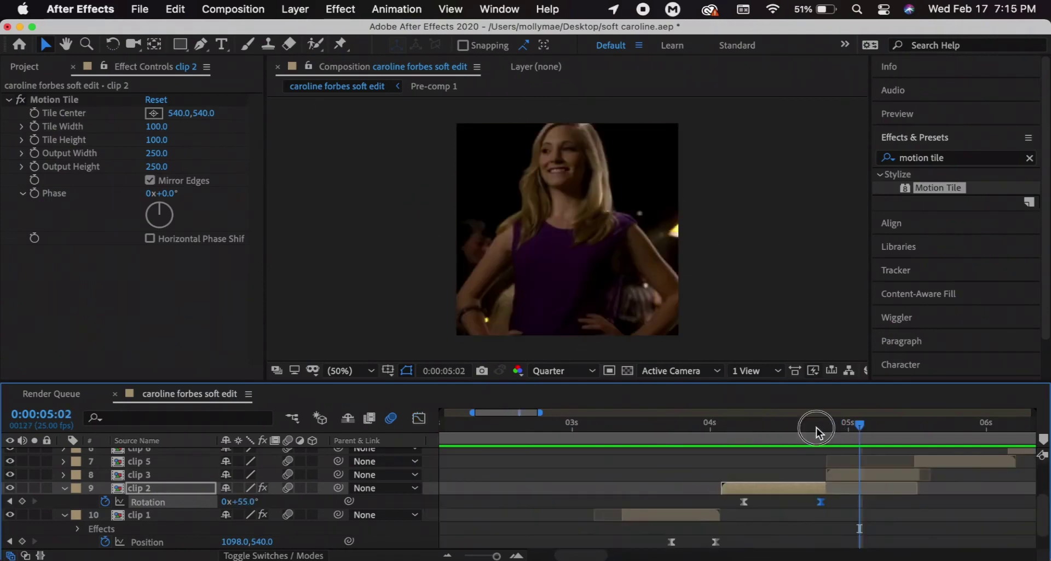
Check clip 2's Rotation at its last keyframe, 0:00:04:20, and reveal clip 3's Rotation at 0:00:04:21.
click(817, 427)
drag(816, 427, 820, 429)
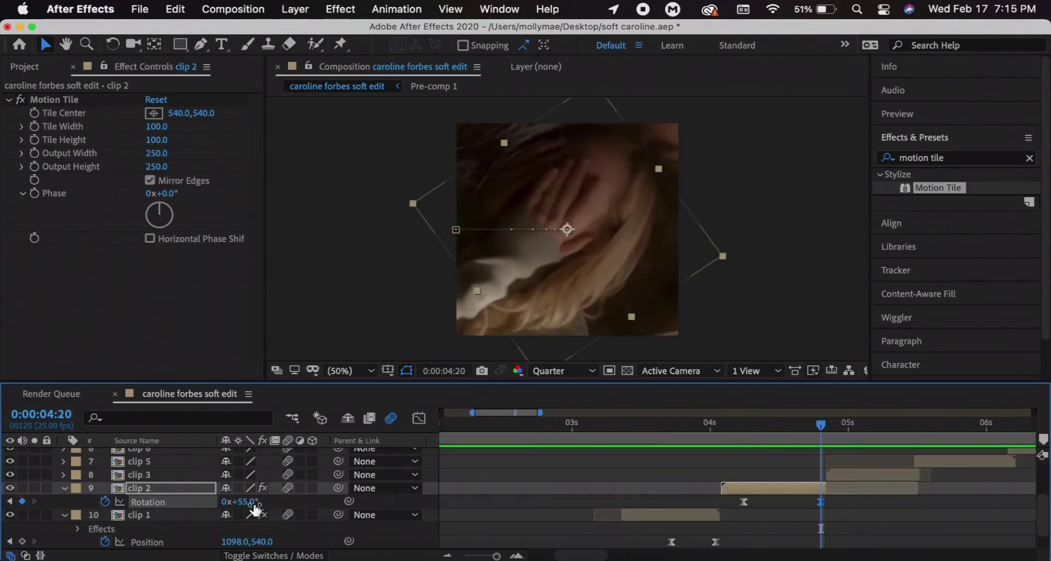
click(826, 429)
click(839, 474)
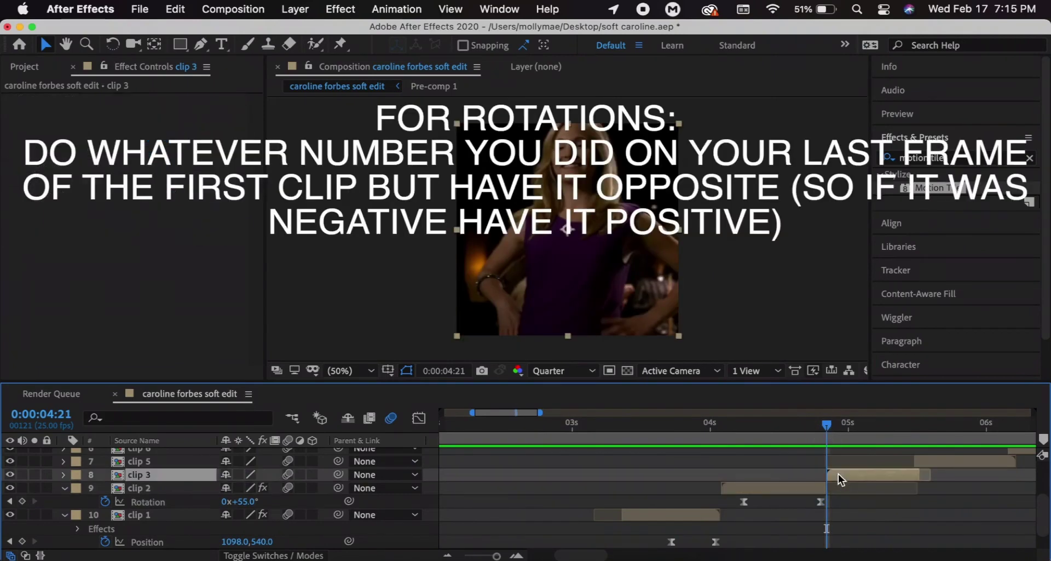
key(r)
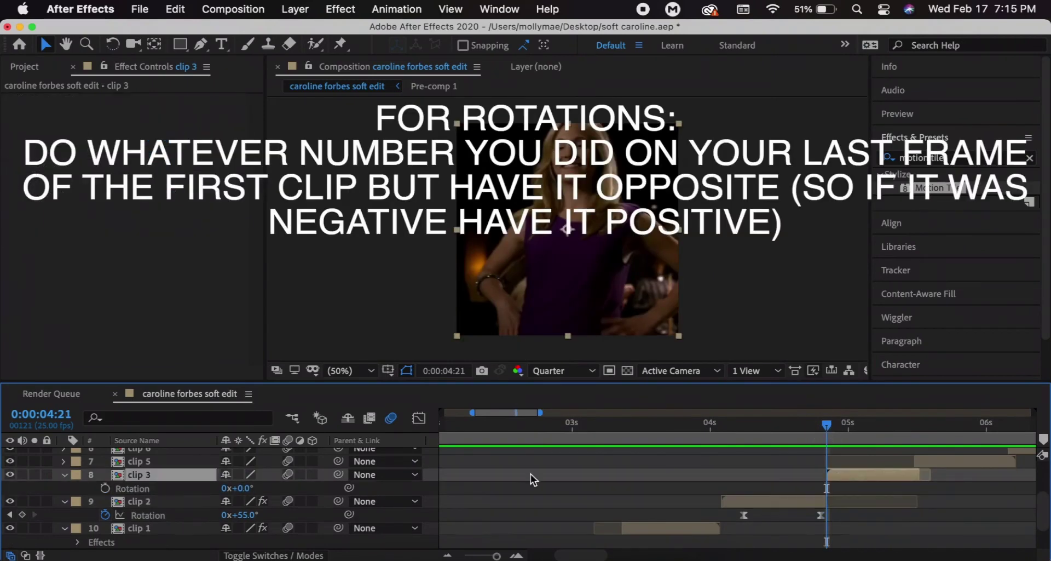
click(241, 488)
key(Return)
click(866, 424)
click(241, 488)
text(0)
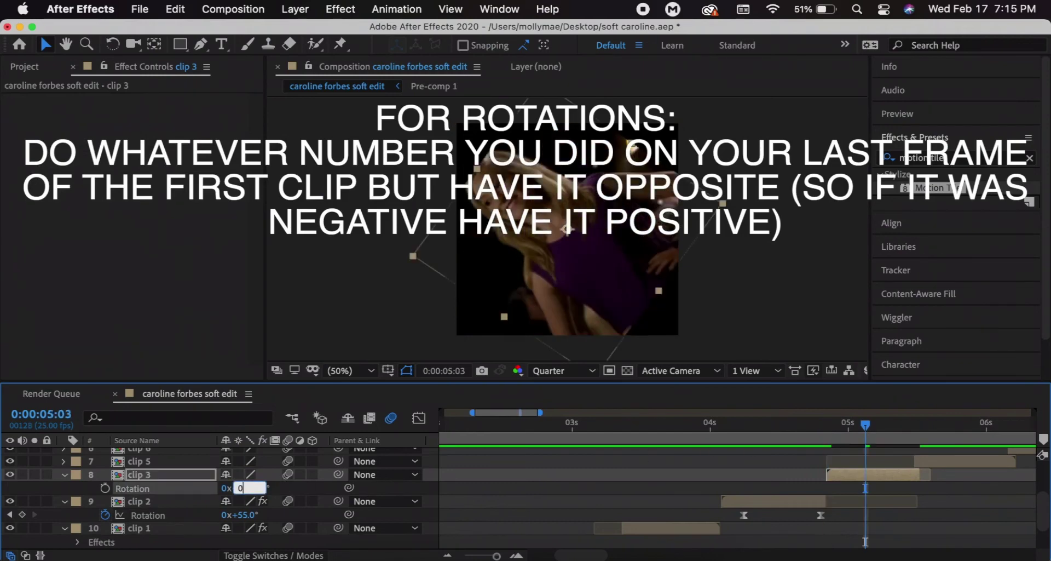
key(Return)
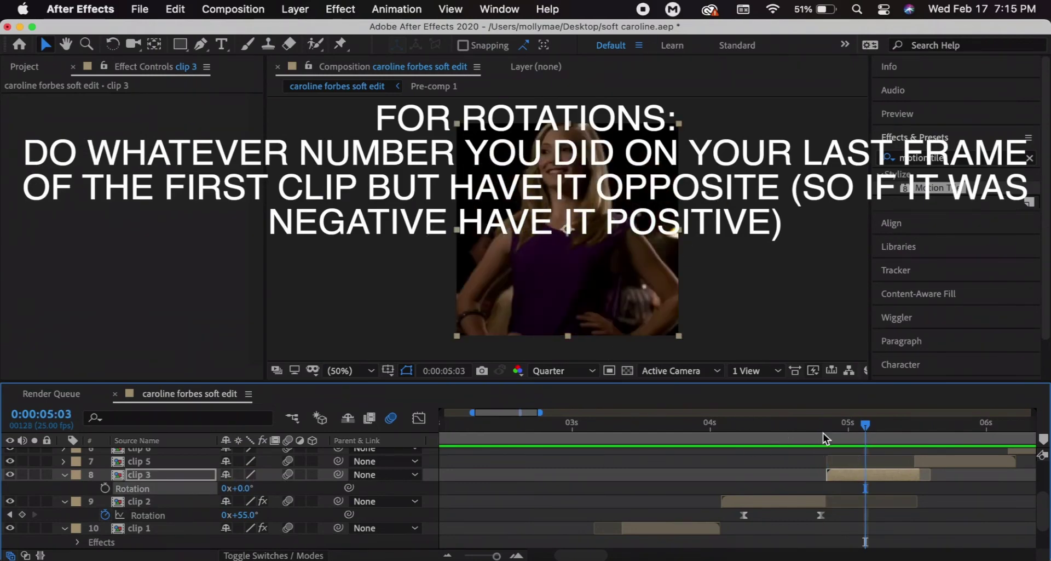
Add a Rotation keyframe of -55° at clip 3's start, 0:00:04:21.
click(826, 429)
click(105, 488)
click(241, 488)
text(-55)
key(Return)
Add a 0° Rotation keyframe to clip 3 at 0:00:05:02 and move it to 0:00:05:04.
click(859, 427)
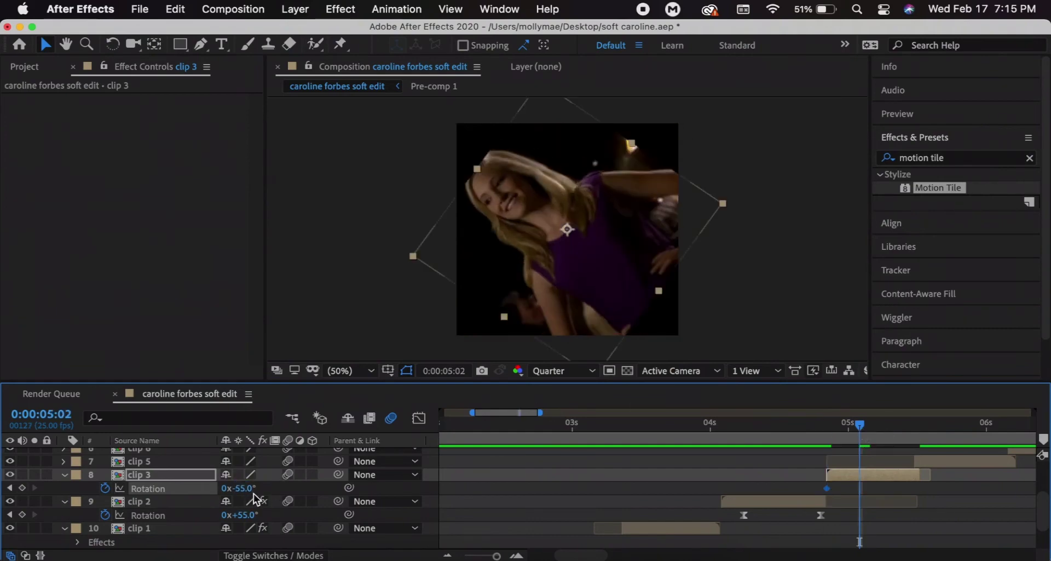
click(244, 488)
text(0)
key(Return)
drag(860, 488, 869, 486)
drag(865, 489, 871, 489)
Apply Motion Tile to clip 3 and set its Output Width and Output Height to 250.
drag(938, 187, 854, 474)
text(50)
key(Tab)
text(250)
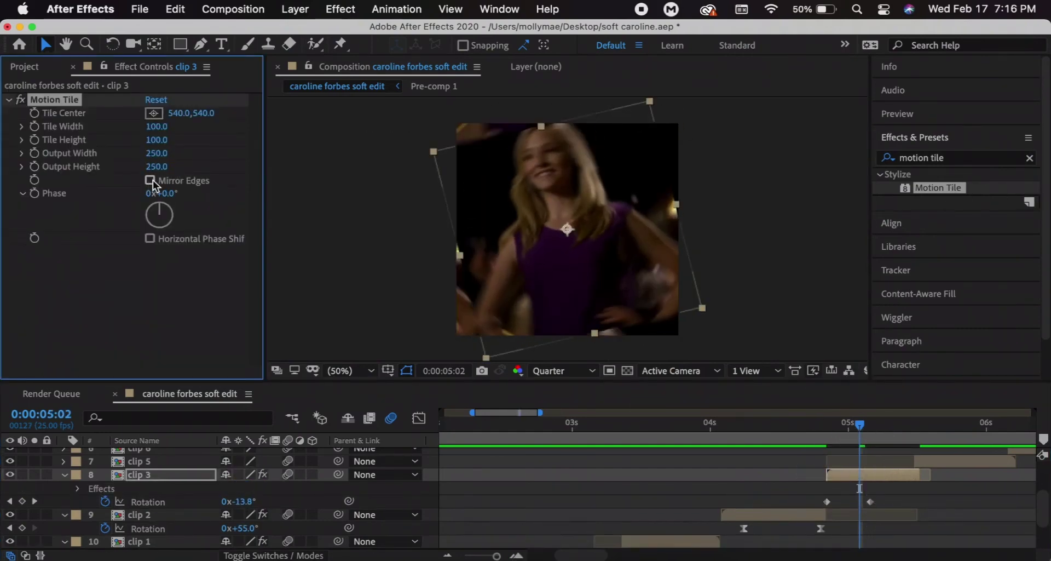
Apply Easy Ease to clip 3's Rotation keyframes and shape their value graph into a steep start that levels off smoothly.
right_click(870, 501)
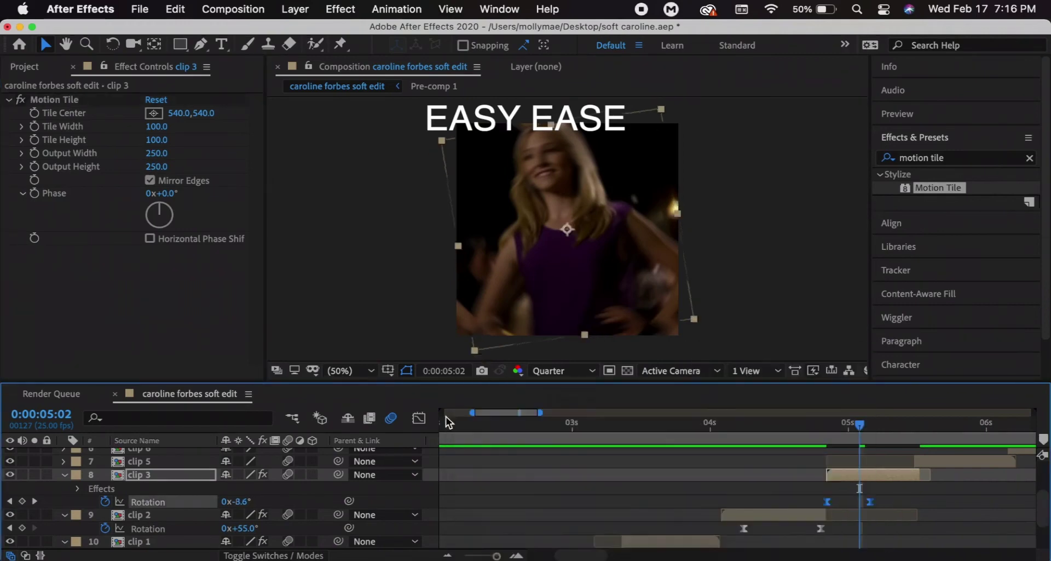
click(696, 518)
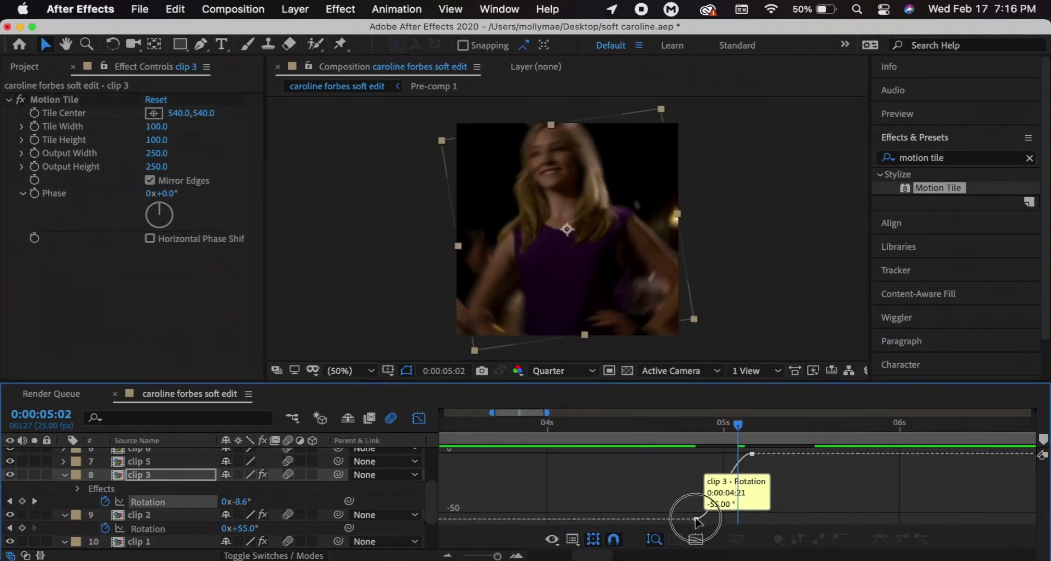
drag(498, 555, 502, 555)
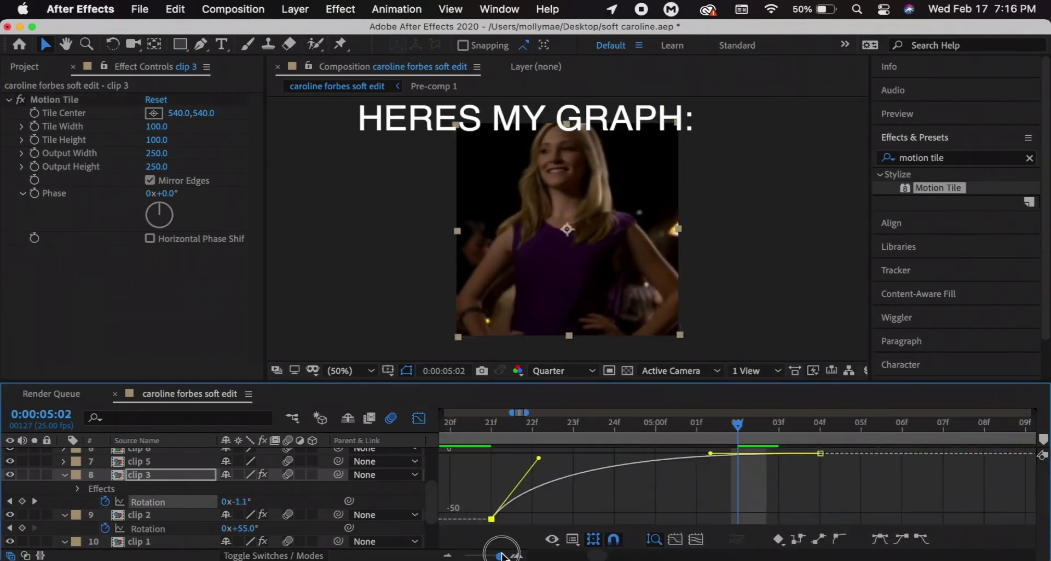
drag(539, 459, 479, 461)
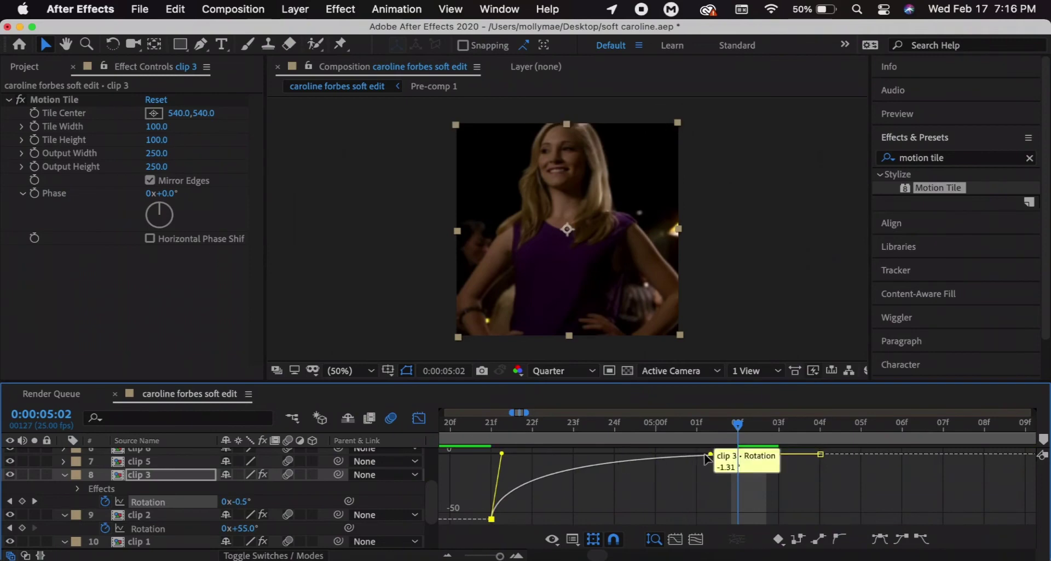
drag(711, 453, 523, 458)
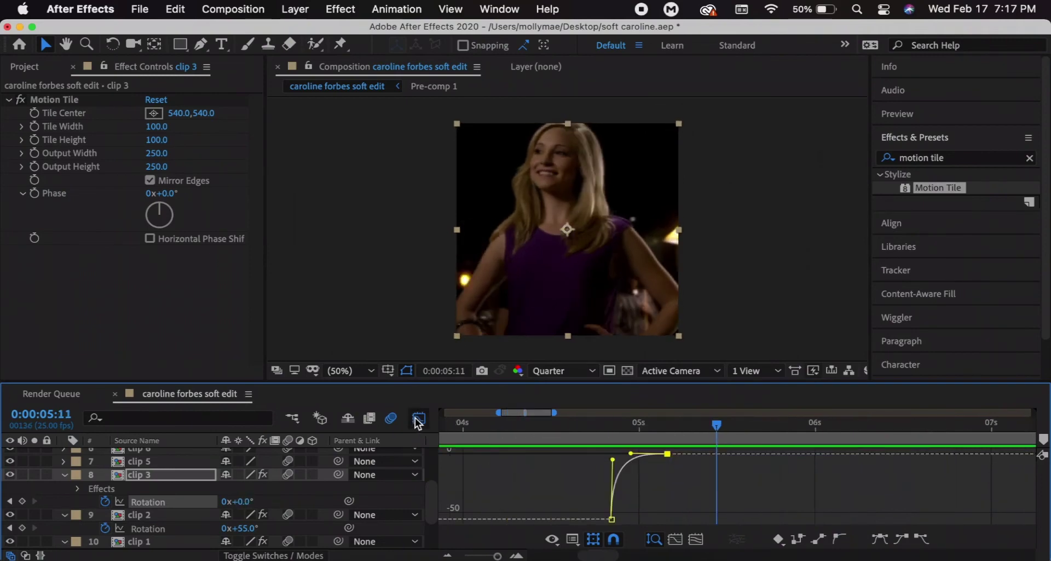
click(419, 418)
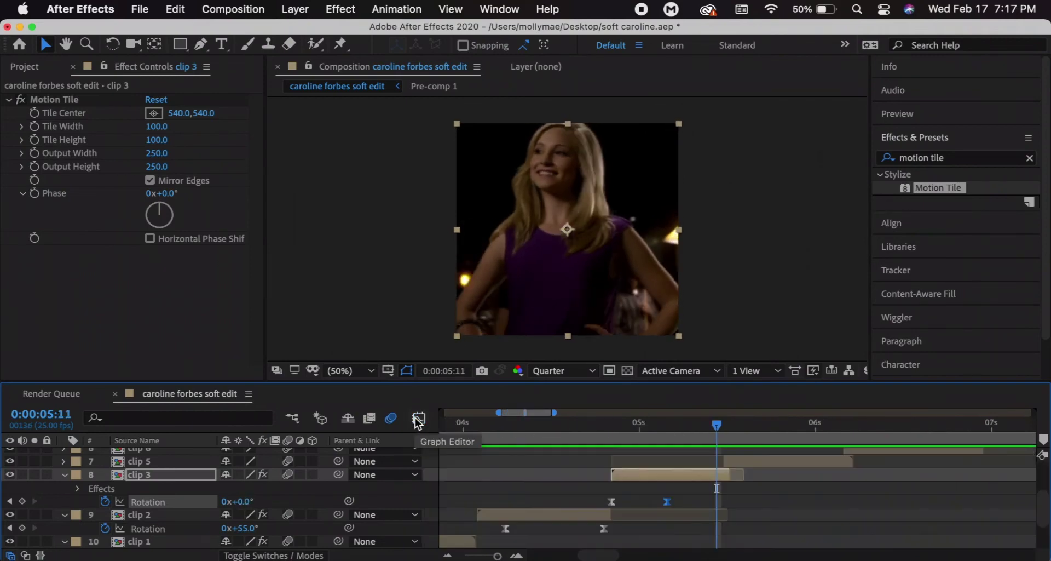
Keyframe clip 3's Scale from 100% at 0:00:05:04 to 330% at 0:00:05:11.
click(491, 423)
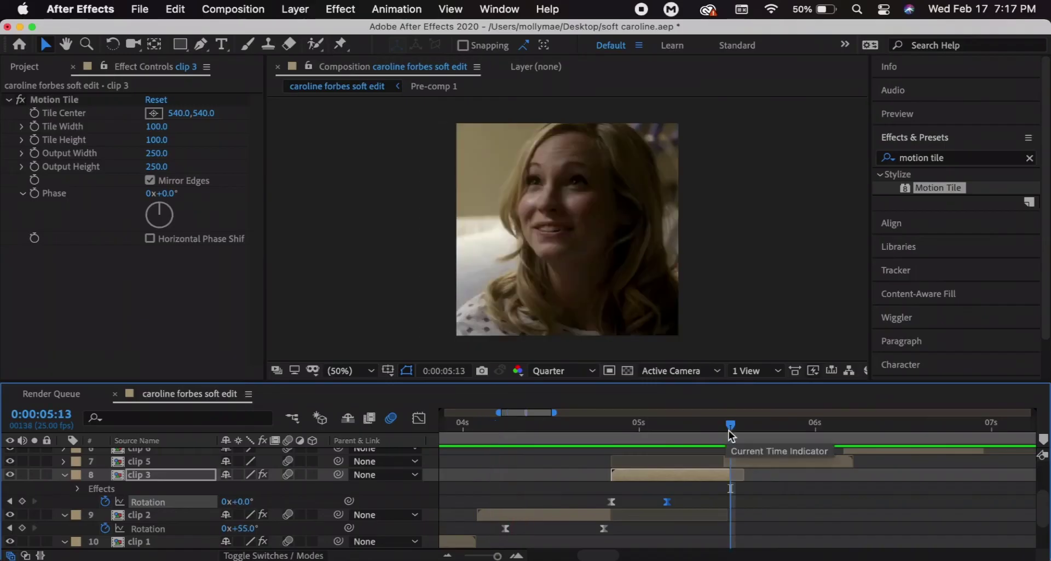
drag(730, 429, 669, 427)
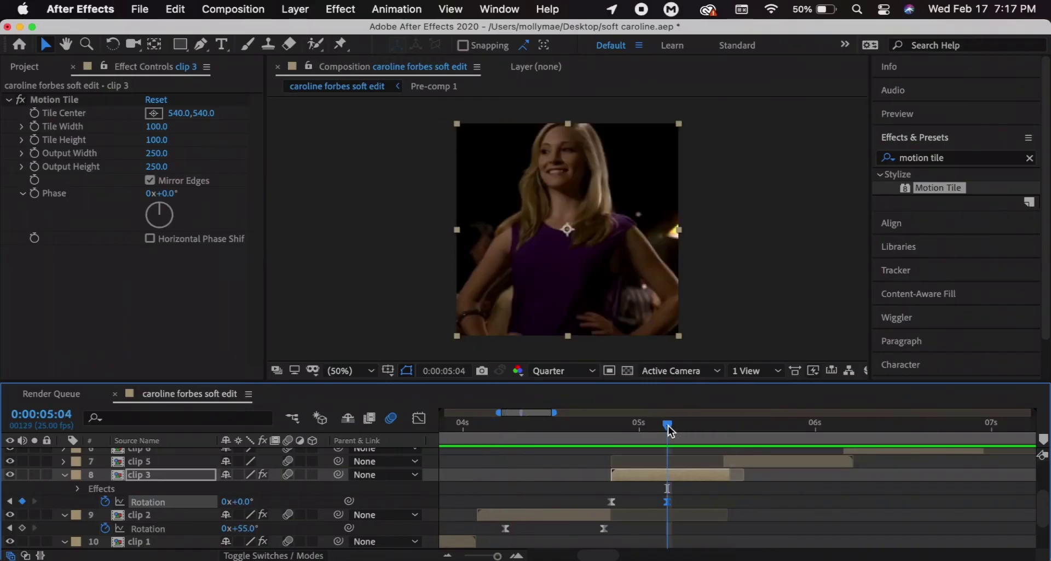
click(706, 495)
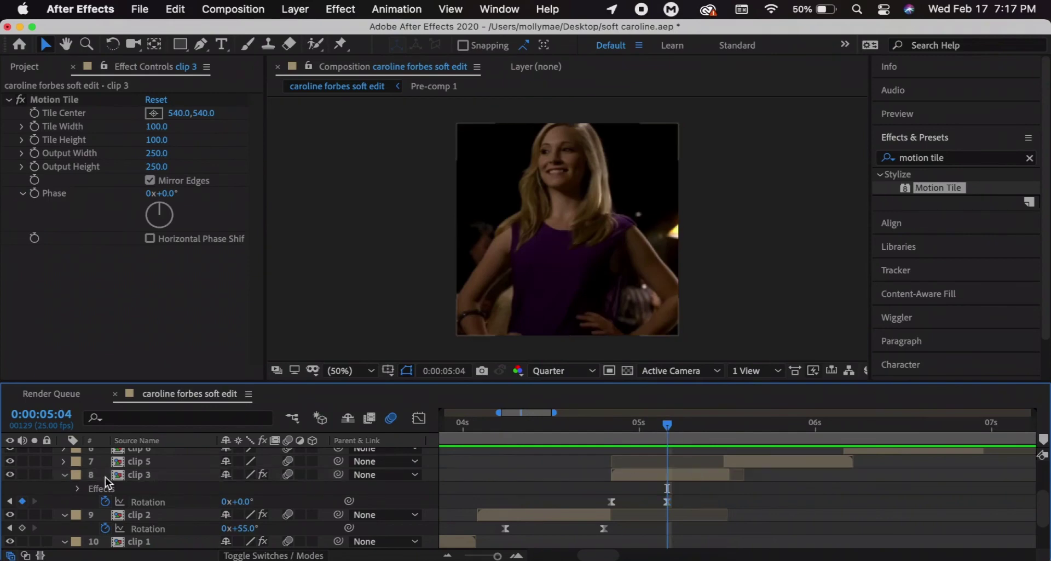
click(65, 475)
click(679, 489)
key(s)
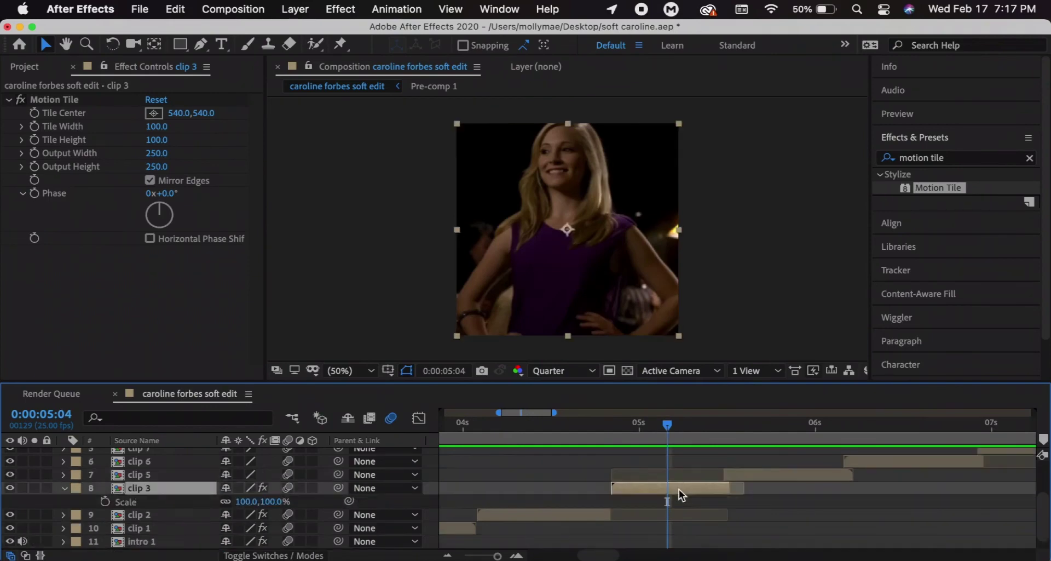
click(105, 502)
click(717, 428)
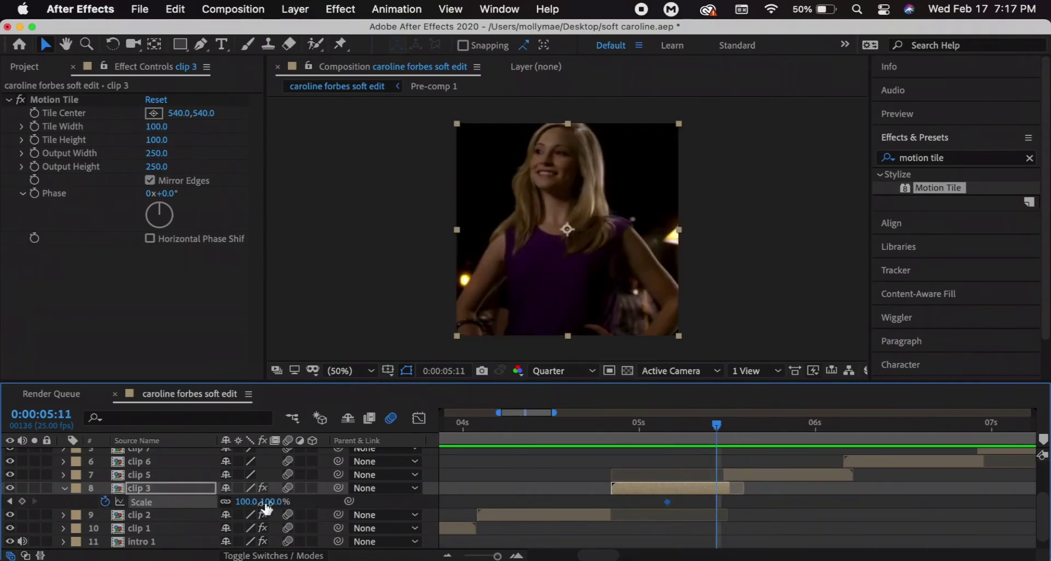
drag(247, 503, 317, 497)
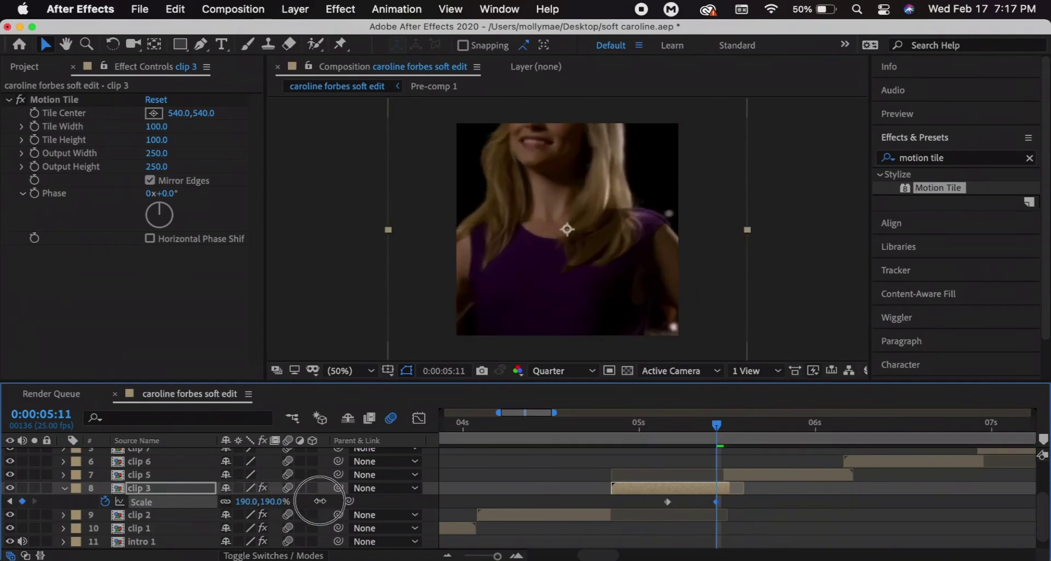
Apply Easy Ease to clip 3's Scale keyframes and shape their value graph into a slow start with a steep rise at the end.
drag(731, 498, 660, 505)
right_click(665, 502)
mouse_move(728, 545)
click(629, 397)
key(shift+F3)
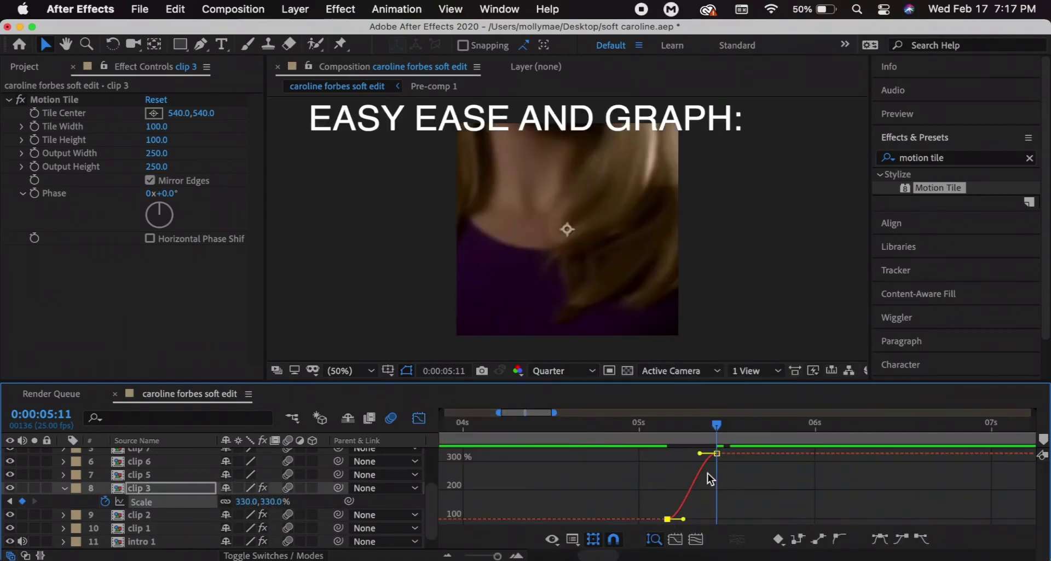
drag(716, 471, 702, 517)
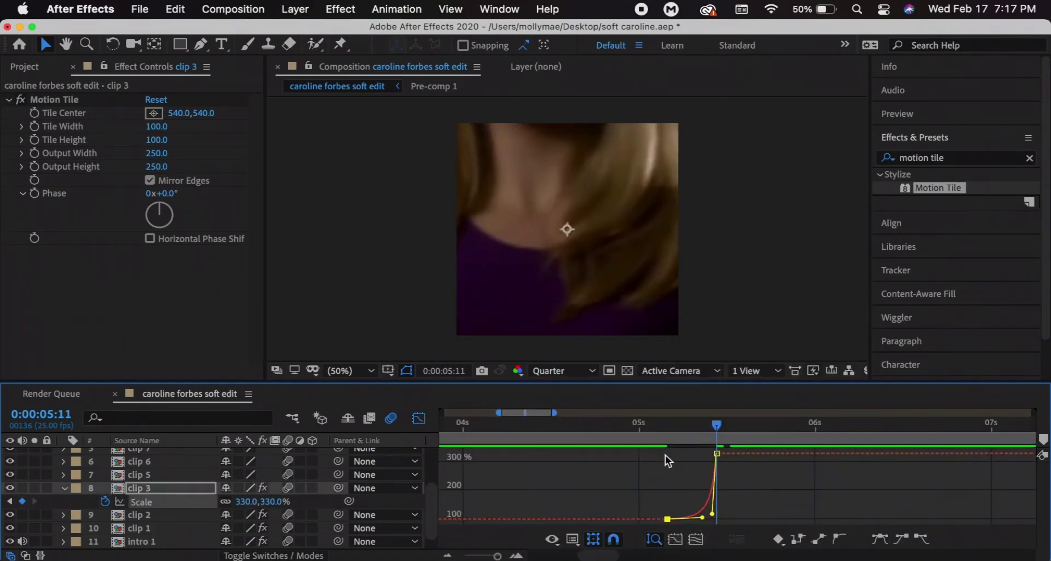
click(639, 429)
Add a 330% Scale keyframe at clip 5's start, 0:00:05:12.
drag(640, 426, 724, 426)
key(shift+F3)
click(742, 472)
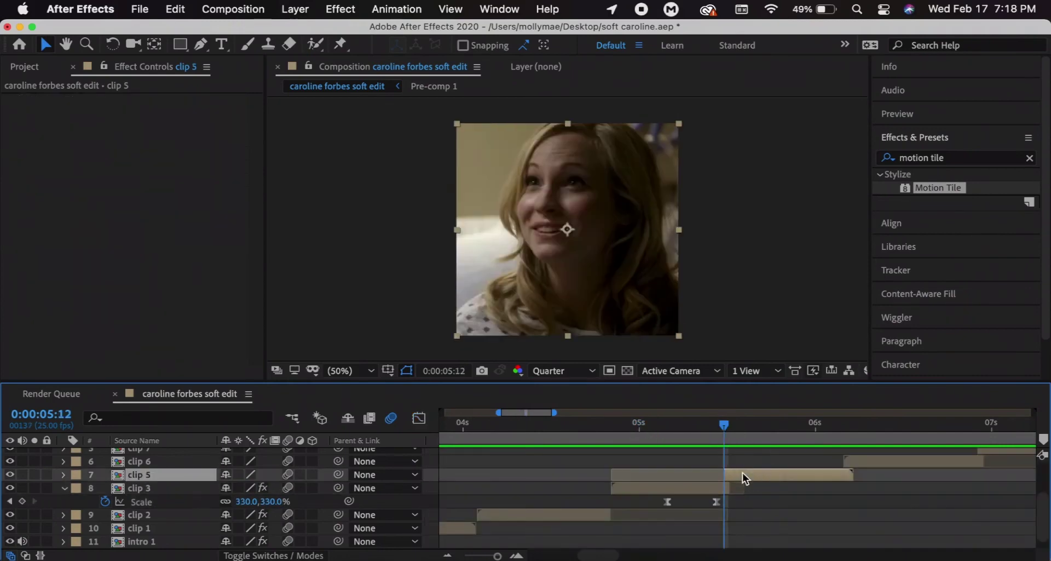
key(s)
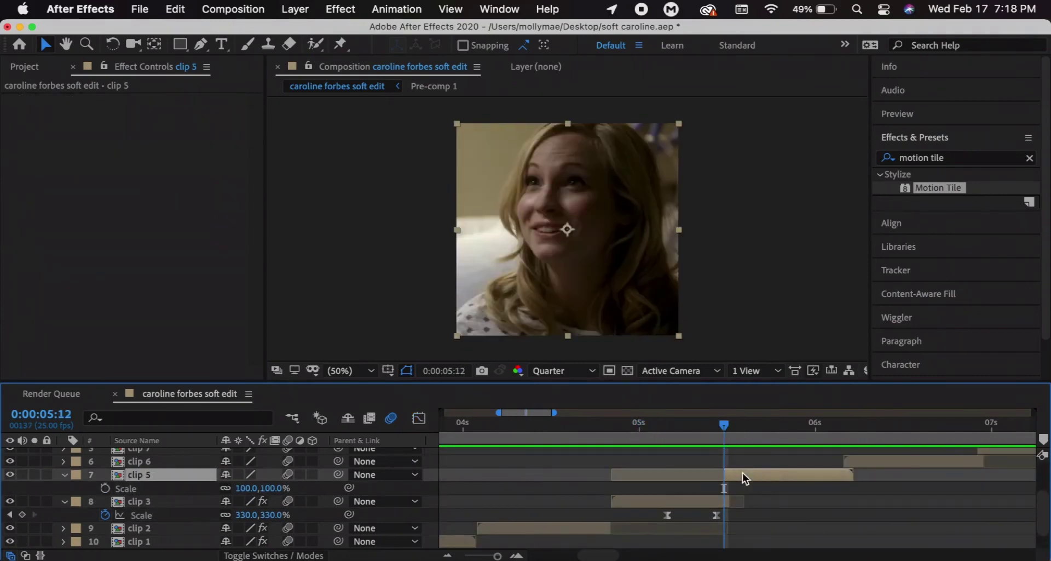
click(104, 488)
mouse_move(247, 488)
mouse_down()
mouse_move(235, 488)
mouse_move(245, 488)
mouse_up()
click(247, 487)
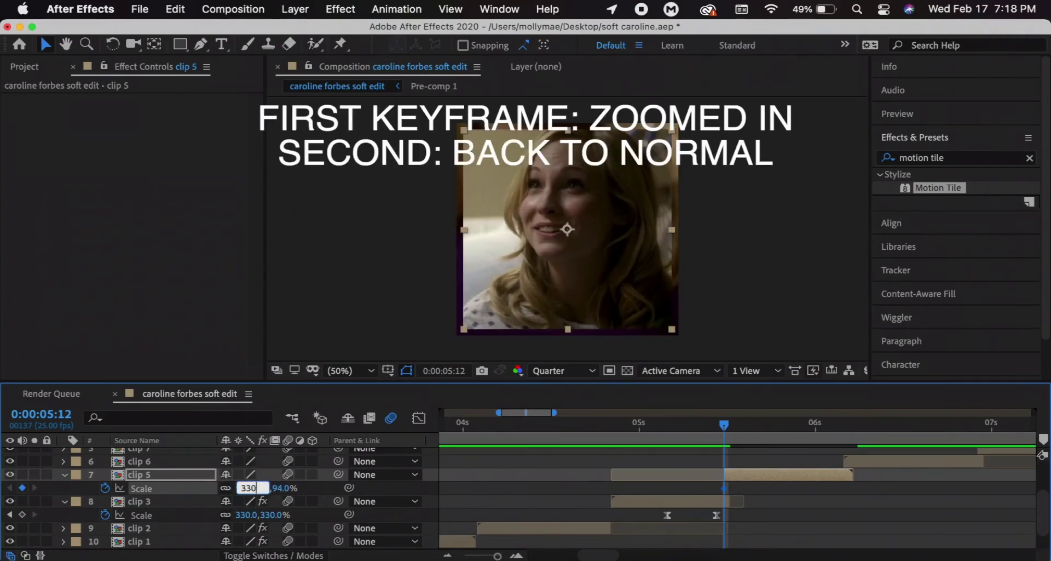
text(330)
key(Return)
Add a 100% Scale keyframe to clip 5 at about 0:00:05:19.
click(772, 429)
text(100)
key(Return)
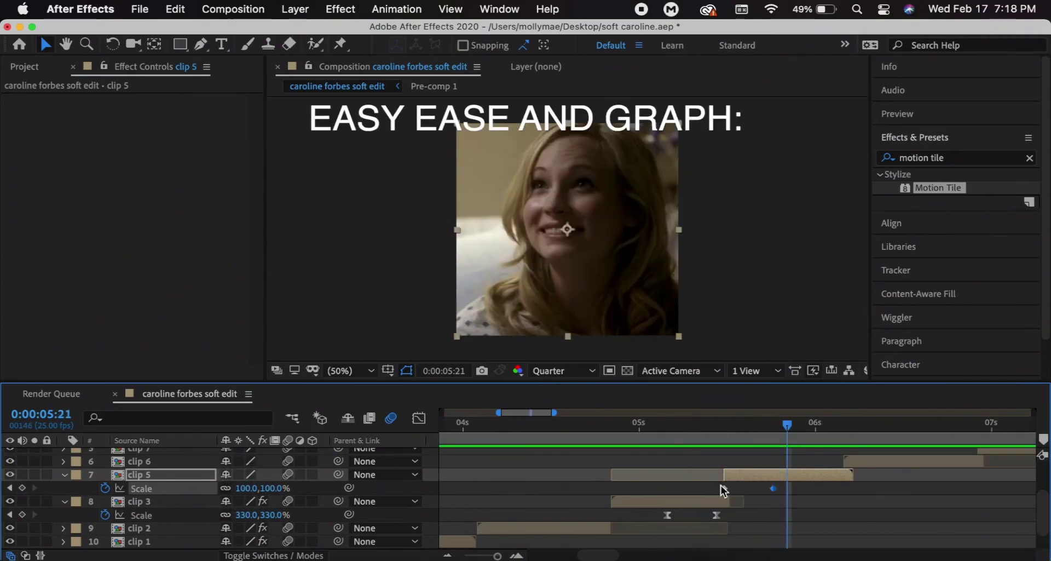
Apply Easy Ease to clip 5's Scale keyframes and shape their value graph into a steep drop that levels off smoothly.
right_click(721, 485)
key(F9)
click(419, 418)
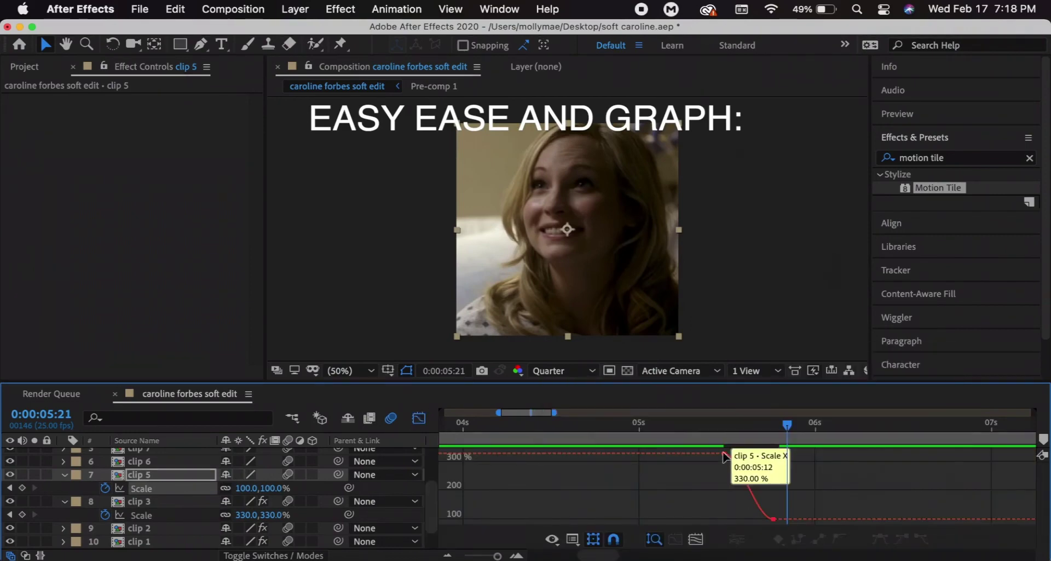
drag(741, 455, 739, 521)
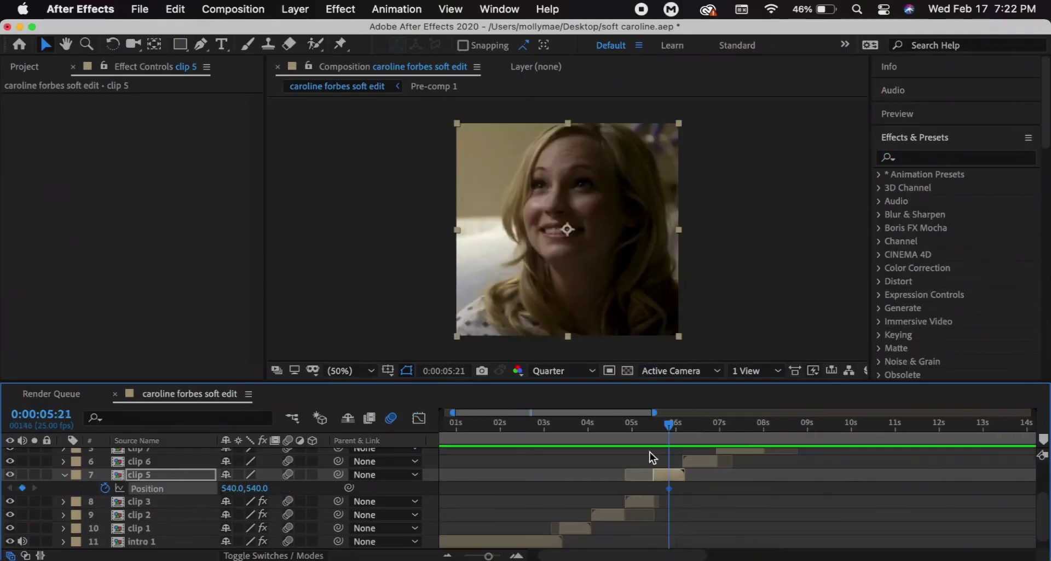
Set clip 5's ending Position keyframe to 540, -10 and apply Easy Ease to its Position keyframes.
drag(257, 488, 50, 484)
right_click(668, 489)
click(539, 445)
Show the speed graph for clip 5's Position keyframes and pull the easing handle close to the end keyframe.
click(419, 418)
click(516, 555)
click(573, 539)
click(650, 408)
drag(734, 519, 733, 519)
click(649, 431)
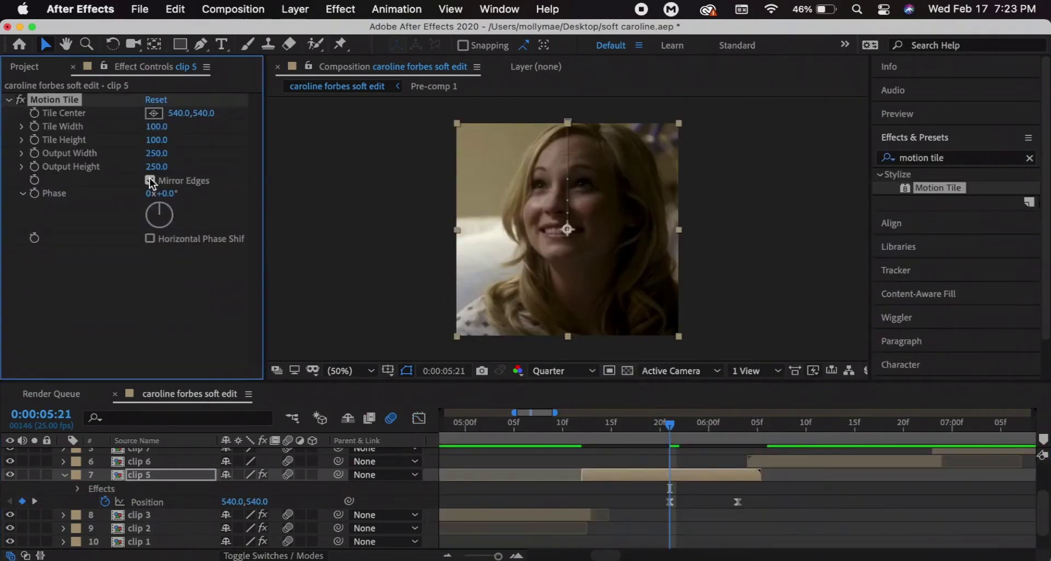
Copy clip 5's Motion Tile effect and paste it onto clips 6 and 7.
click(171, 273)
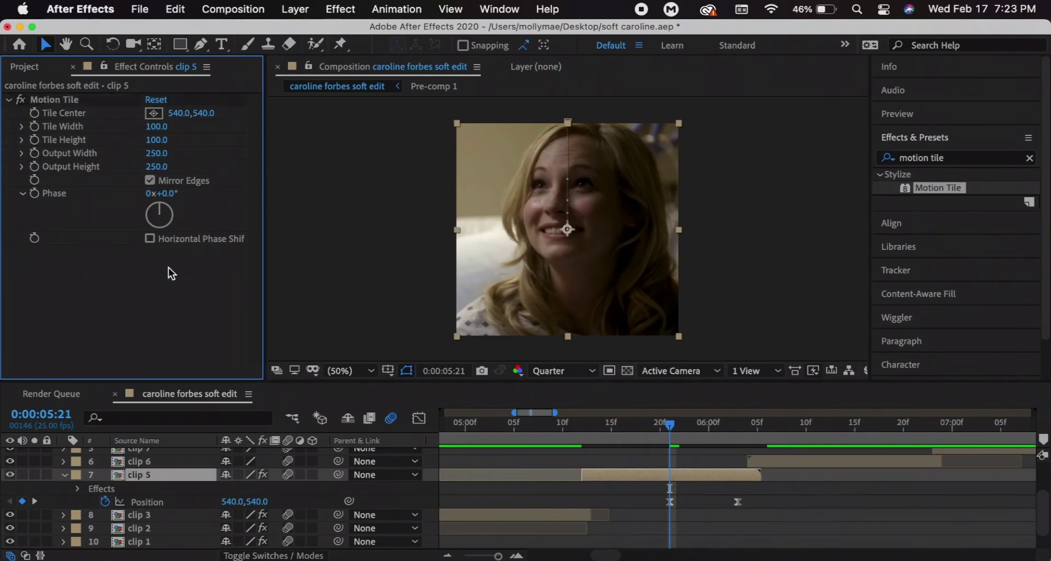
click(67, 101)
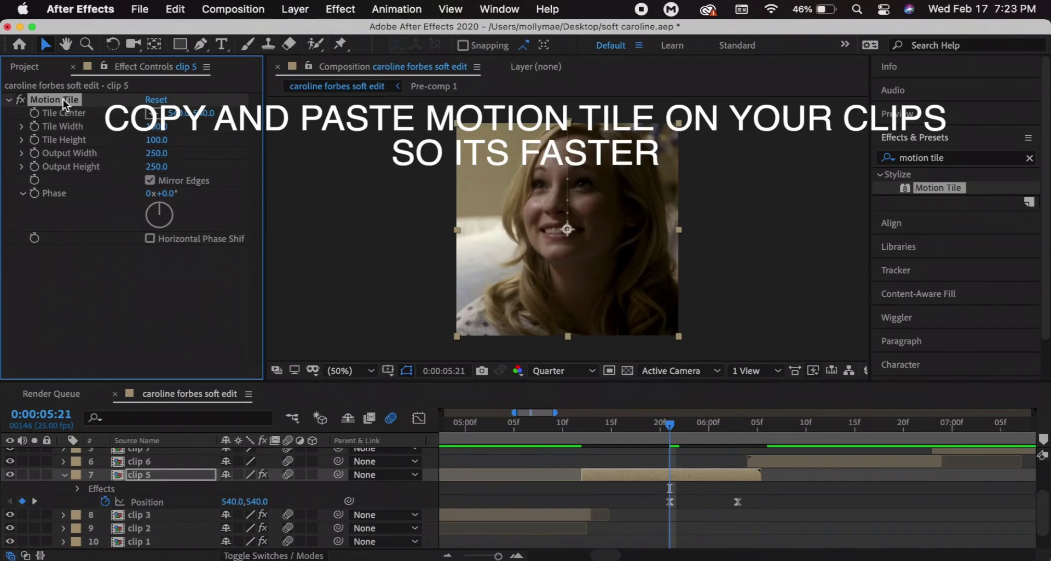
click(787, 423)
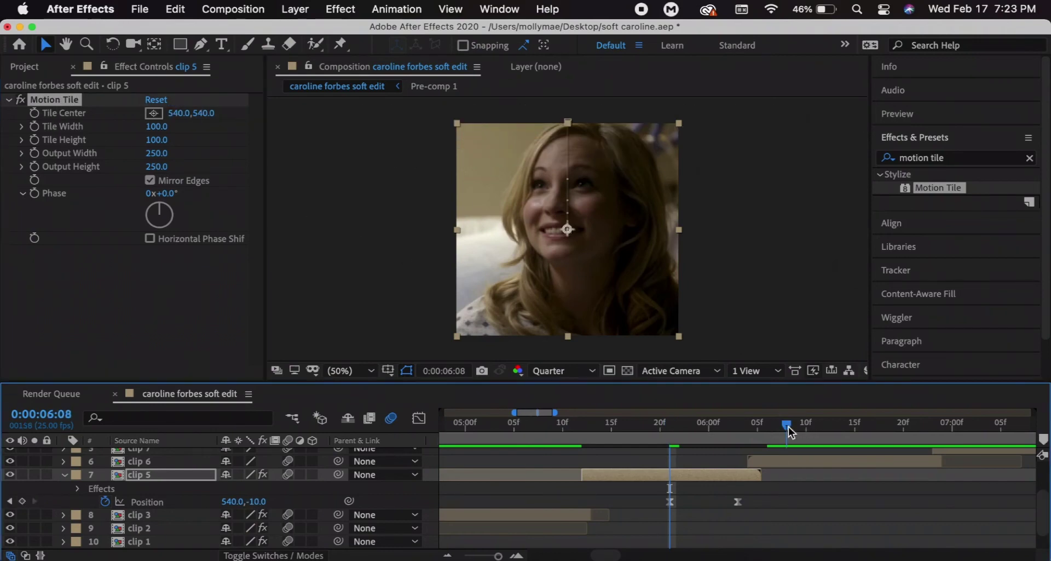
click(791, 462)
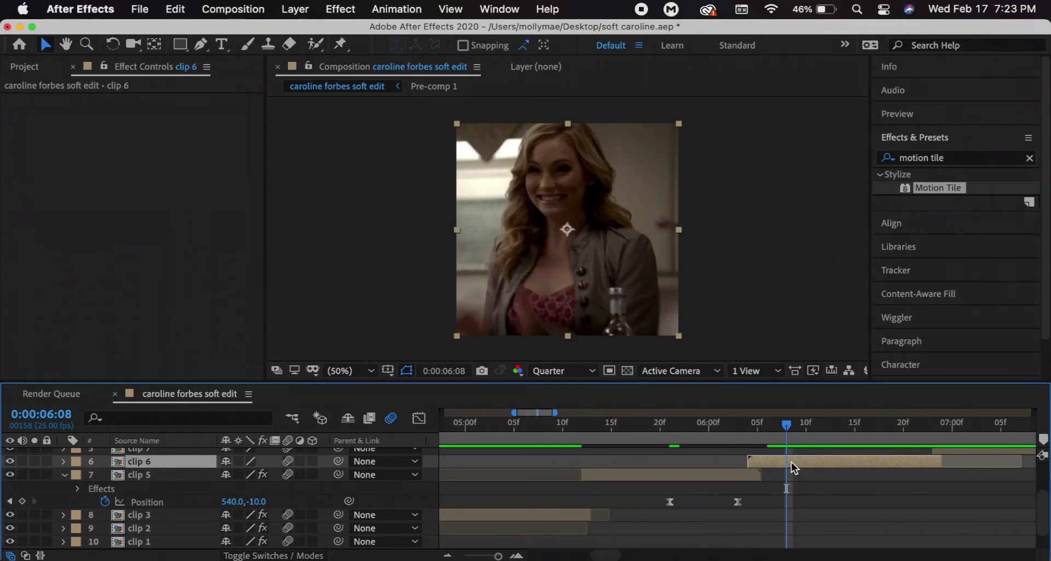
key(super+v)
scroll(790, 462, up, 4)
scroll(791, 462, right, 2)
click(934, 423)
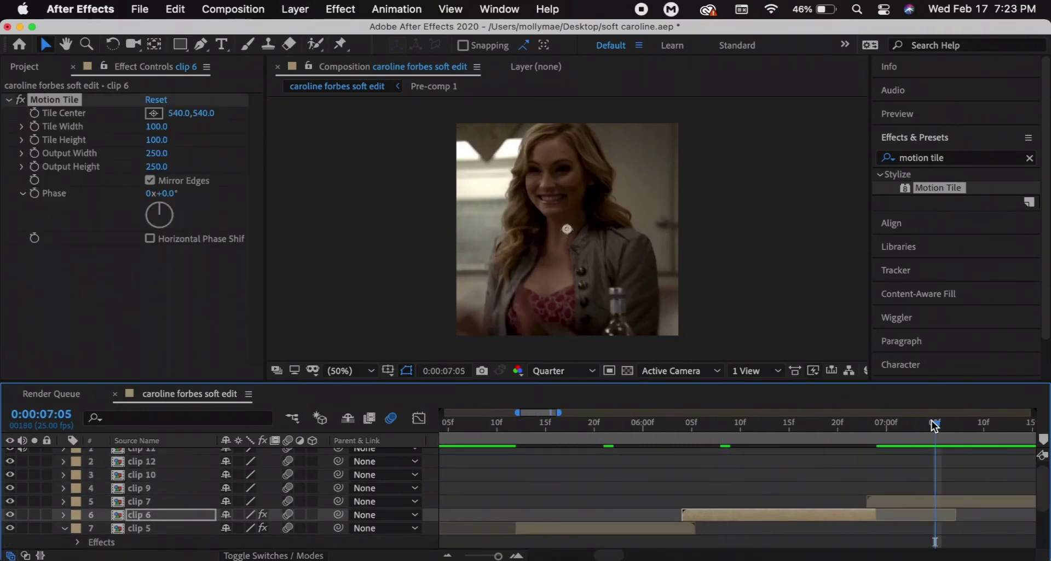
click(931, 500)
key(super+v)
Paste the Motion Tile effect onto the remaining clips in the timeline, through clip 11.
scroll(930, 500, down, 3)
scroll(930, 500, right, 2)
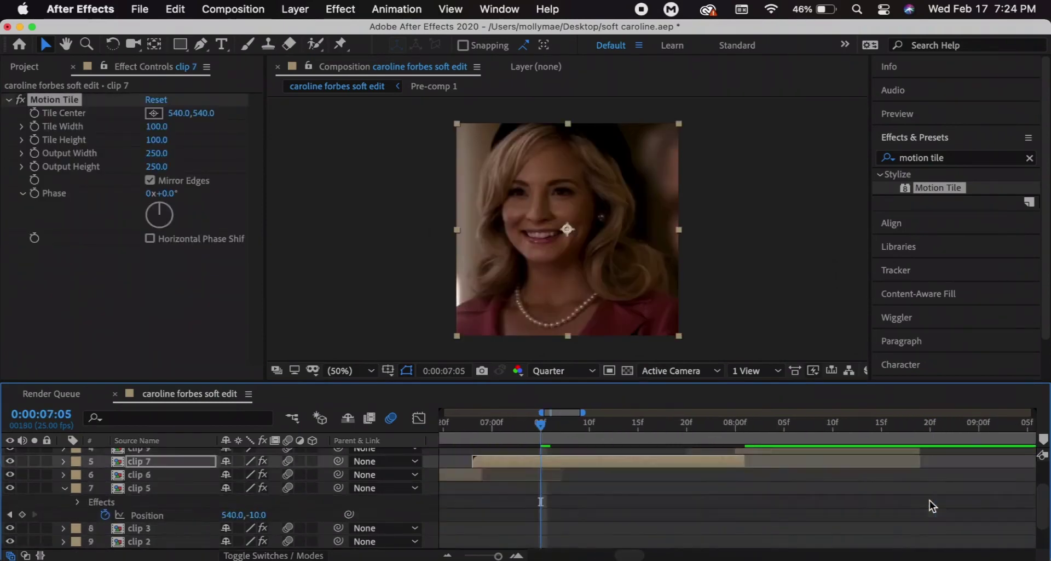
scroll(930, 500, right, 3)
click(750, 488)
key(super+v)
click(785, 424)
click(636, 468)
Keyframe clip 6's Position from a vertical offset at its start to 540, 540 at 0:00:06:13.
scroll(720, 455, left, 8)
click(586, 423)
key(space)
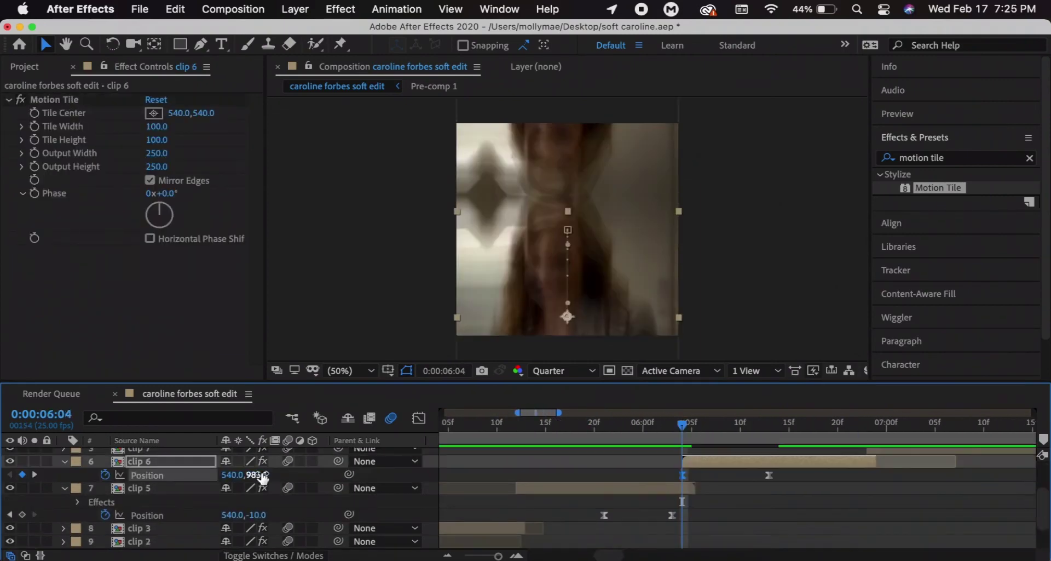
drag(256, 475, 333, 467)
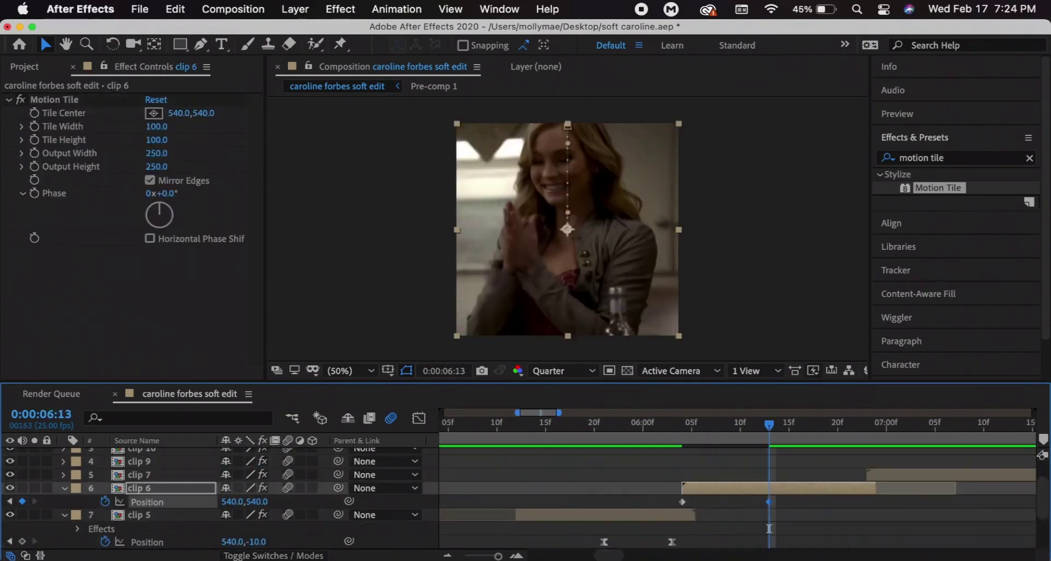
Apply Easy Ease to clip 6's Position keyframes and shape their speed graph to peak at the start and taper off.
drag(669, 488, 775, 510)
right_click(769, 502)
mouse_move(789, 546)
click(558, 441)
click(418, 417)
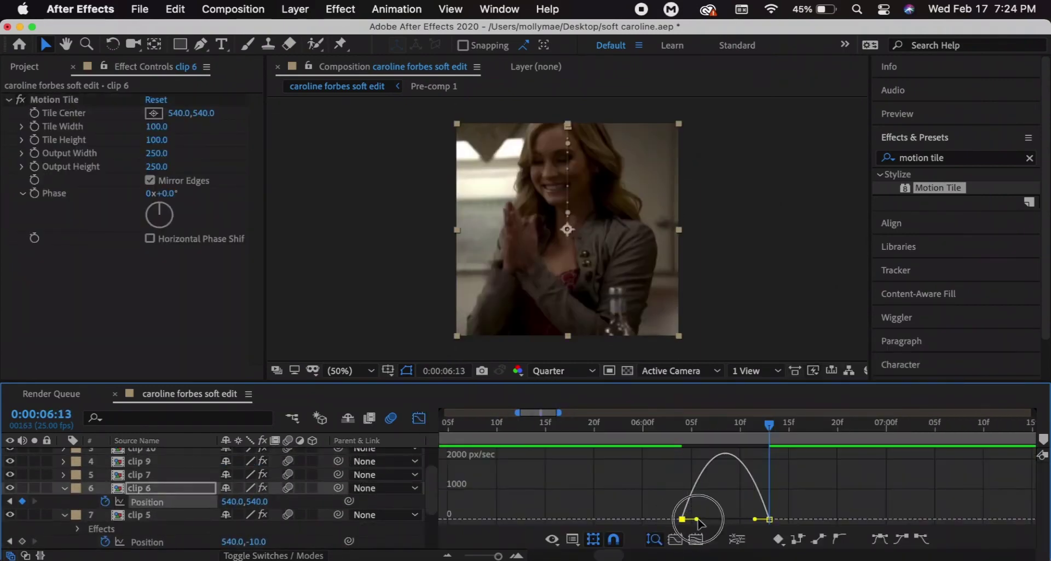
drag(697, 520, 682, 519)
drag(754, 519, 697, 519)
click(615, 428)
key(space)
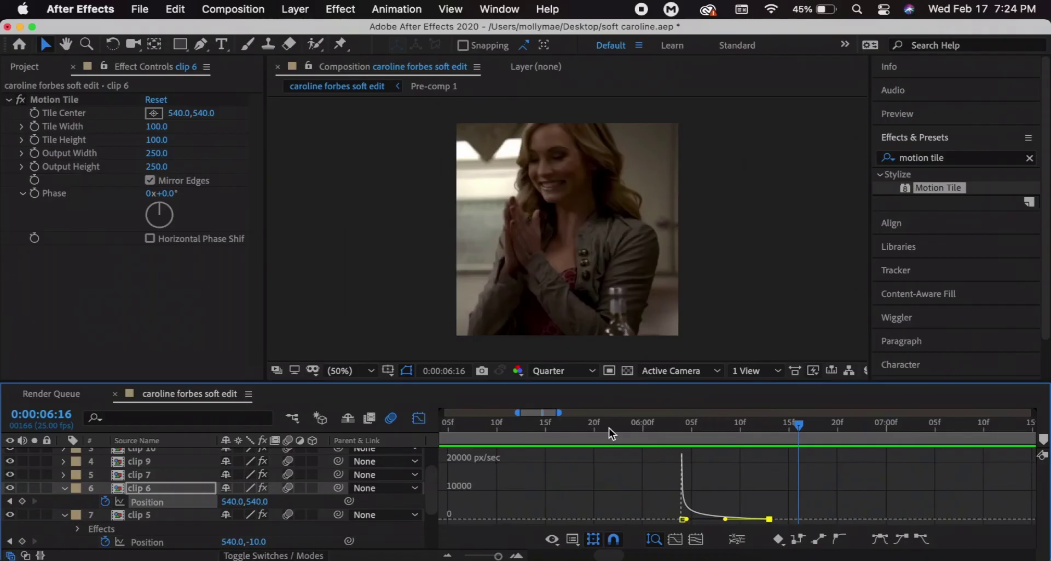
Keyframe clip 6's Scale from 100% at 0:00:06:15 to 54% at about 0:00:06:22.
key(shift+F3)
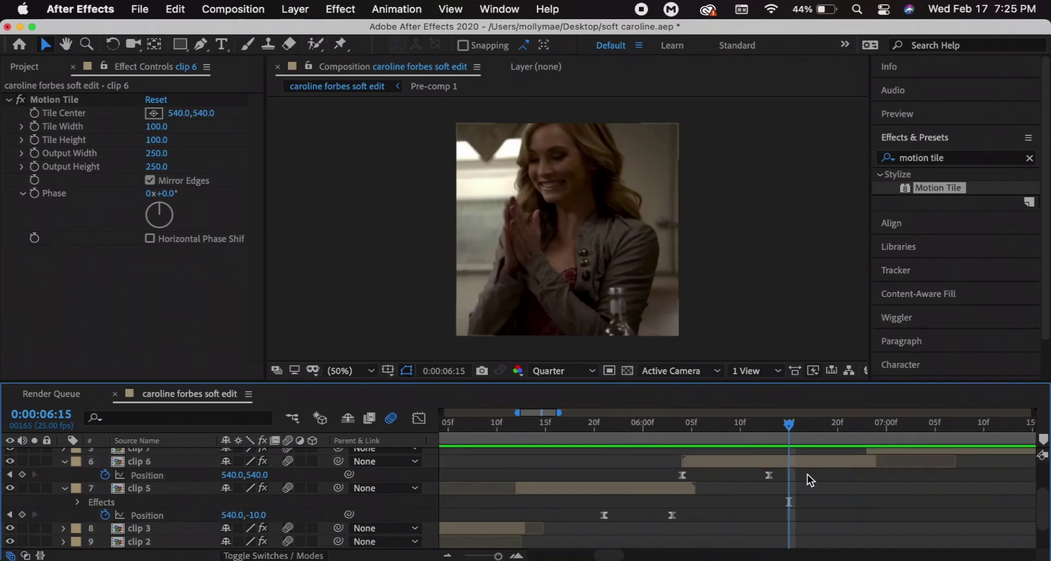
click(65, 461)
click(64, 474)
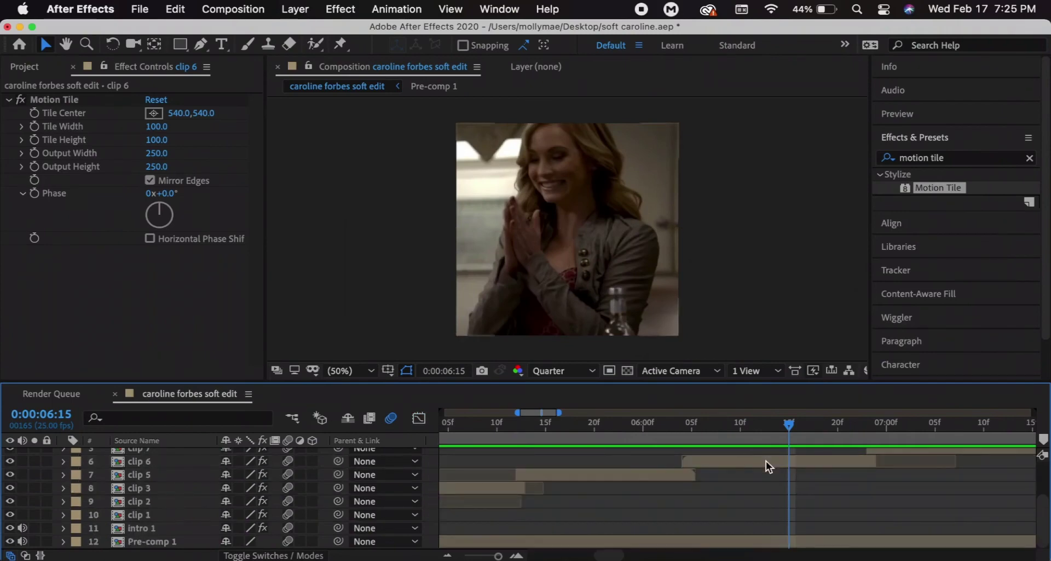
click(766, 461)
key(alt+s)
drag(794, 435, 857, 435)
drag(241, 474, 216, 473)
Apply Easy Ease to clip 6's Scale keyframes and shape their value graph into a gentle start with a steep drop at the end.
drag(902, 472, 785, 474)
right_click(789, 474)
click(671, 430)
key(shift+F3)
click(572, 539)
click(614, 373)
drag(832, 519, 871, 457)
Refine clip 6's Scale curve and move its first Scale keyframe earlier to 0:00:06:09.
drag(810, 453, 767, 471)
click(758, 429)
key(space)
drag(850, 462, 850, 476)
click(684, 429)
key(space)
drag(767, 471, 726, 473)
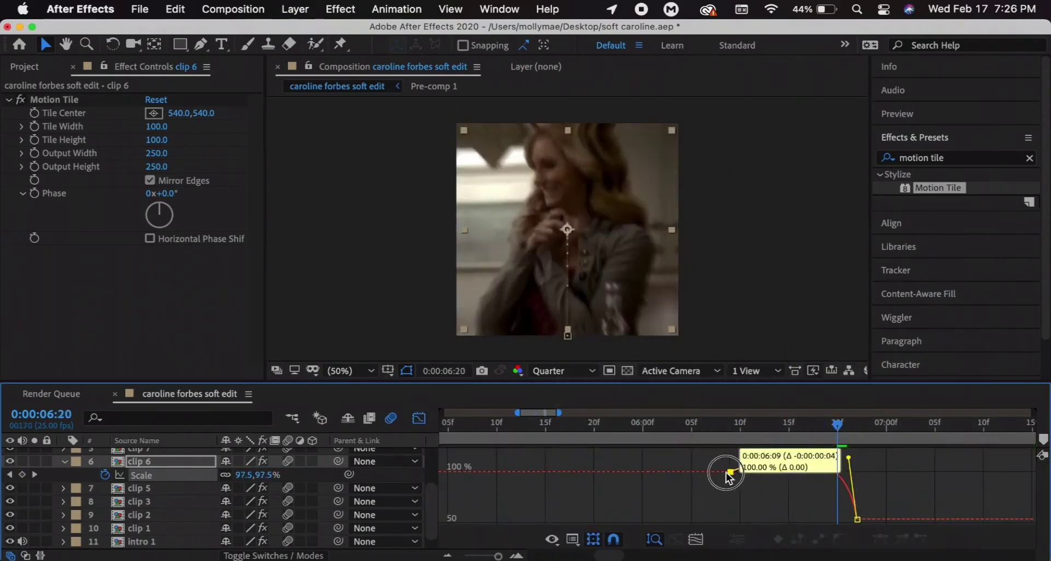
click(655, 429)
key(space)
key(space)
Leave the graph view and select clip 7 with the playhead at its start, 0:00:06:23.
key(shift+F3)
drag(898, 437, 867, 438)
scroll(877, 471, up, 2)
click(882, 476)
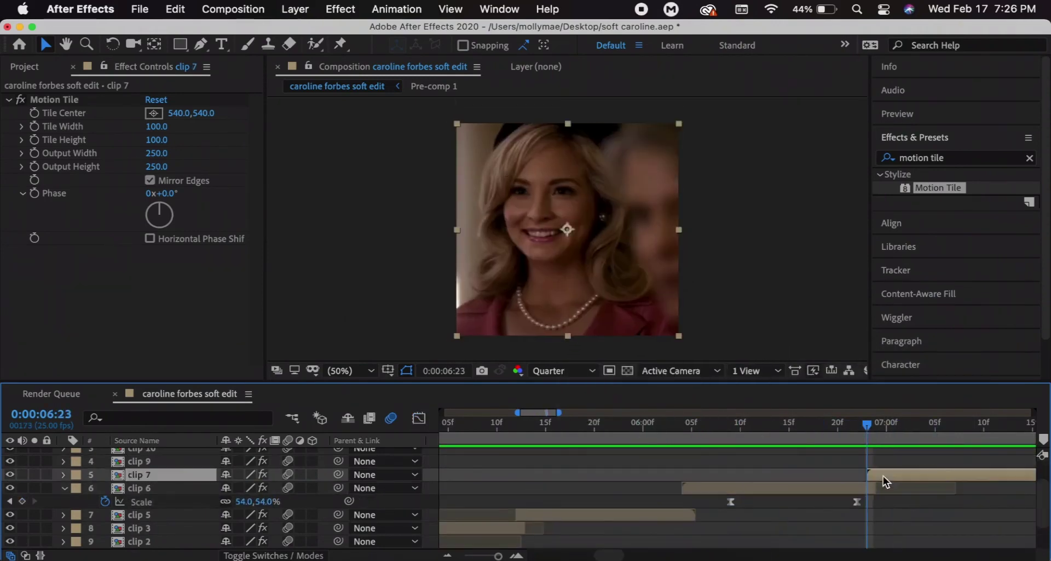
key(p)
drag(246, 488, 466, 485)
key(super+z)
Keyframe clip 7's Scale from 395% at 0:00:06:23 to 100% at 0:00:07:08.
key(s)
click(104, 488)
drag(867, 426, 970, 427)
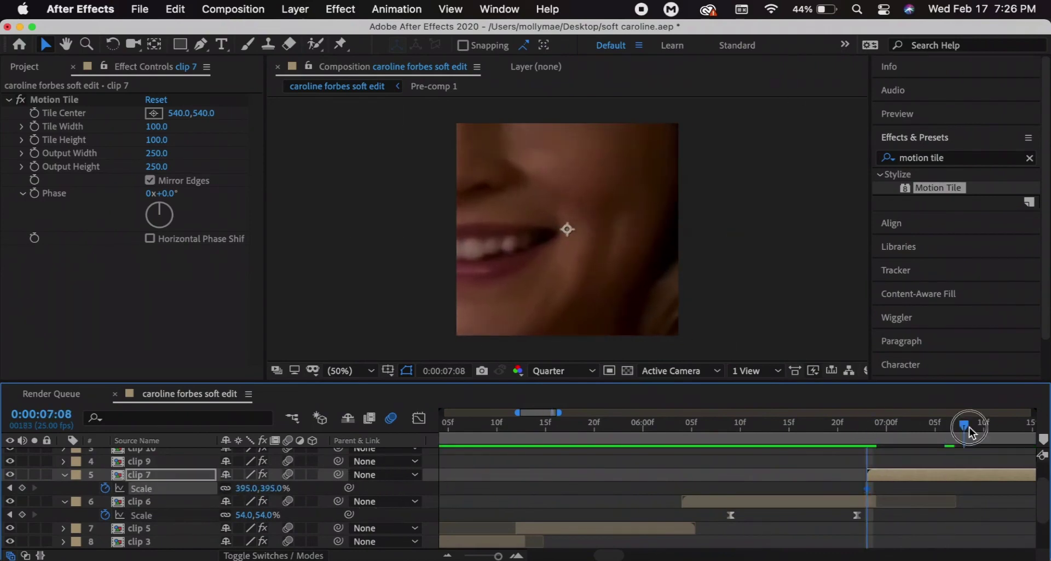
click(246, 488)
text(100)
Apply Easy Ease to clip 7's Scale keyframes and shape their value graph into a steep initial drop that levels off.
drag(990, 483, 865, 500)
right_click(867, 488)
mouse_move(751, 544)
click(593, 438)
key(shift+F3)
drag(899, 453, 862, 504)
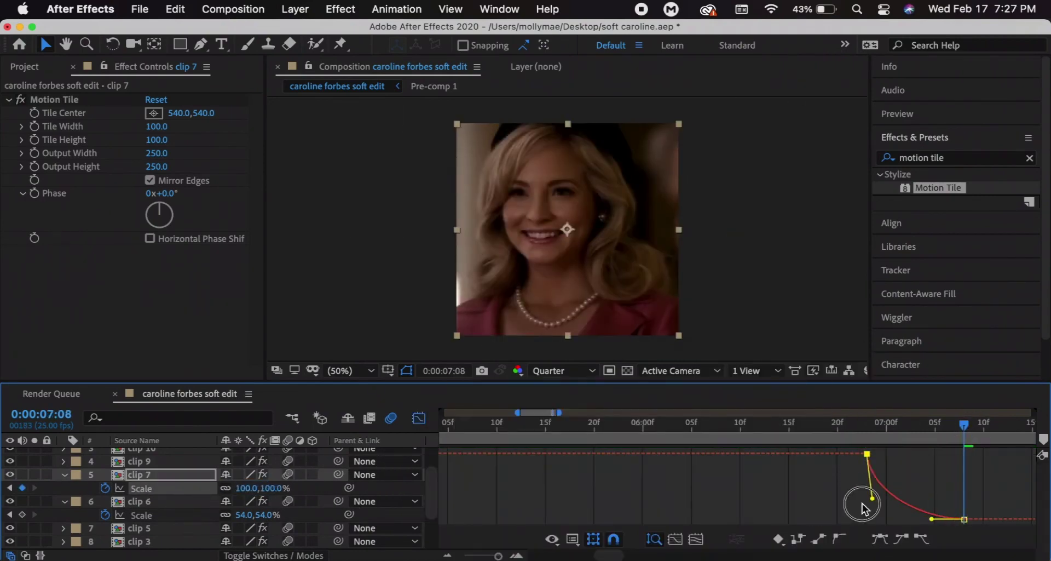
drag(963, 424, 708, 424)
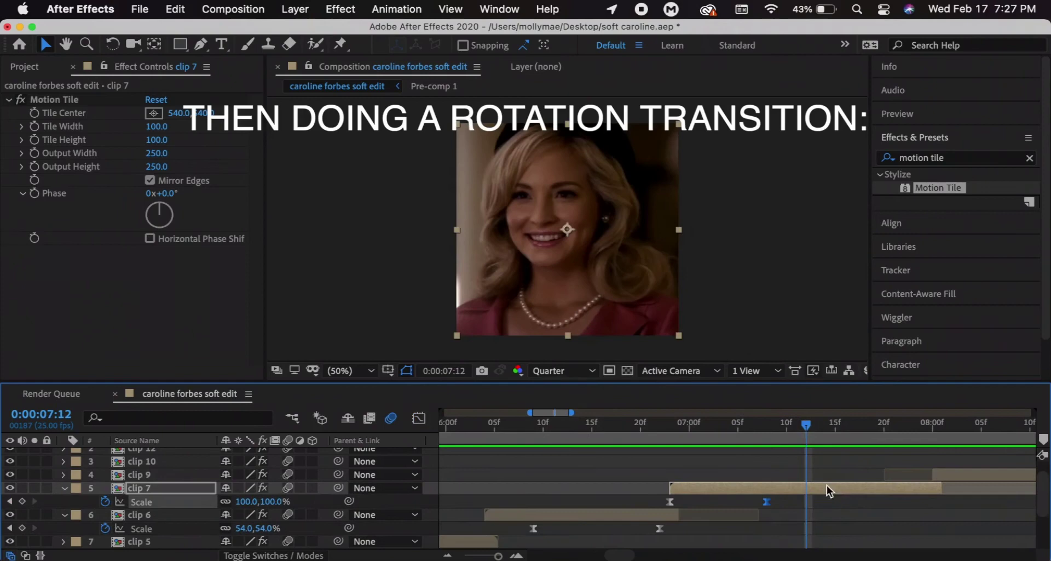
Keyframe clip 7's Rotation from 0° at 0:00:07:12 to -57° at 0:00:07:24.
mouse_move(809, 430)
mouse_down()
mouse_move(758, 430)
mouse_move(806, 430)
mouse_up()
key(alt+r)
click(924, 426)
drag(247, 501, 200, 501)
Apply Easy Ease to clip 7's Rotation keyframes and select the one at 0:00:07:12.
right_click(807, 501)
mouse_move(865, 546)
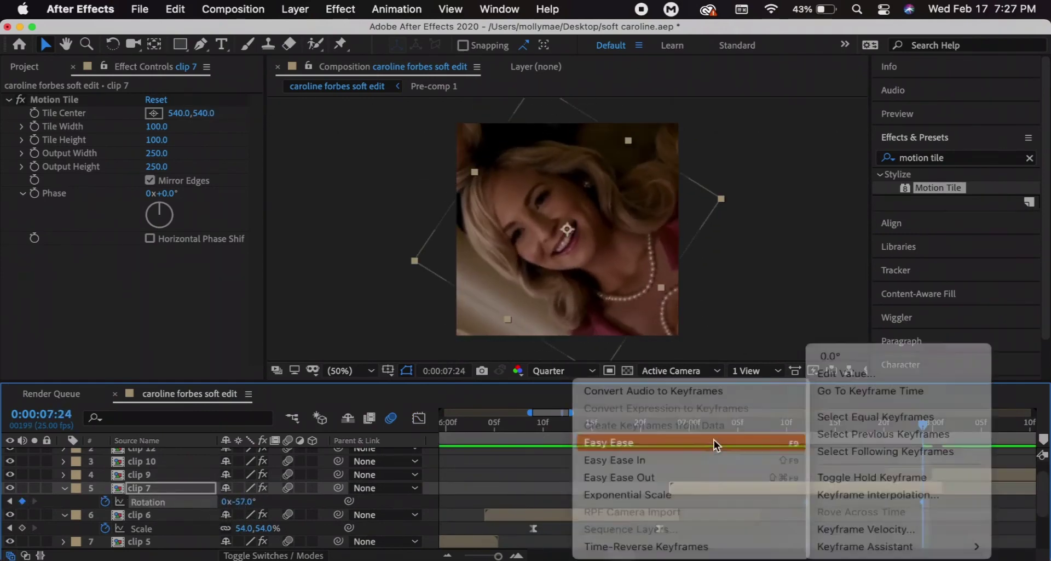
click(714, 439)
click(807, 430)
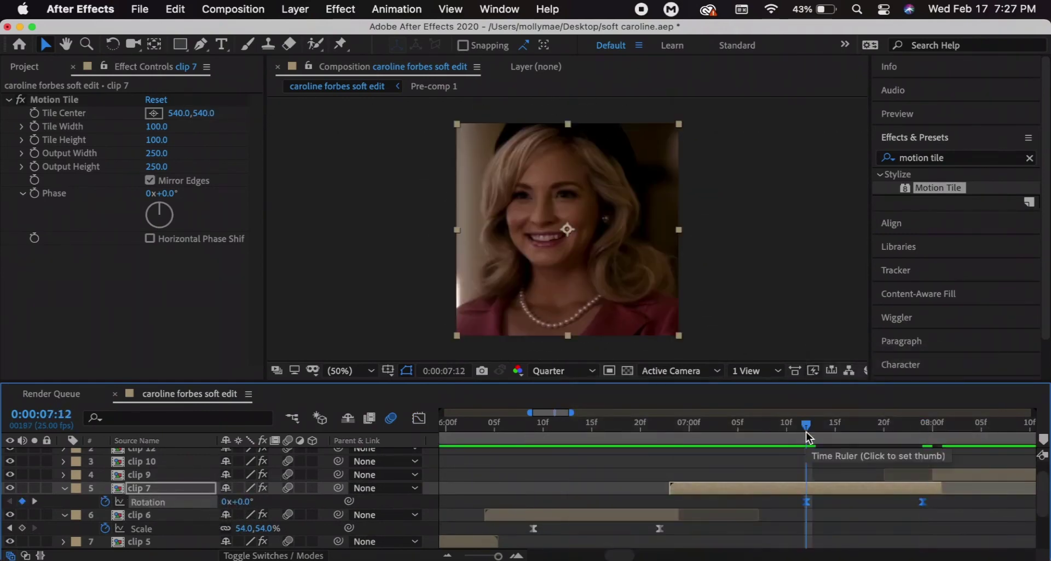
click(827, 476)
click(816, 488)
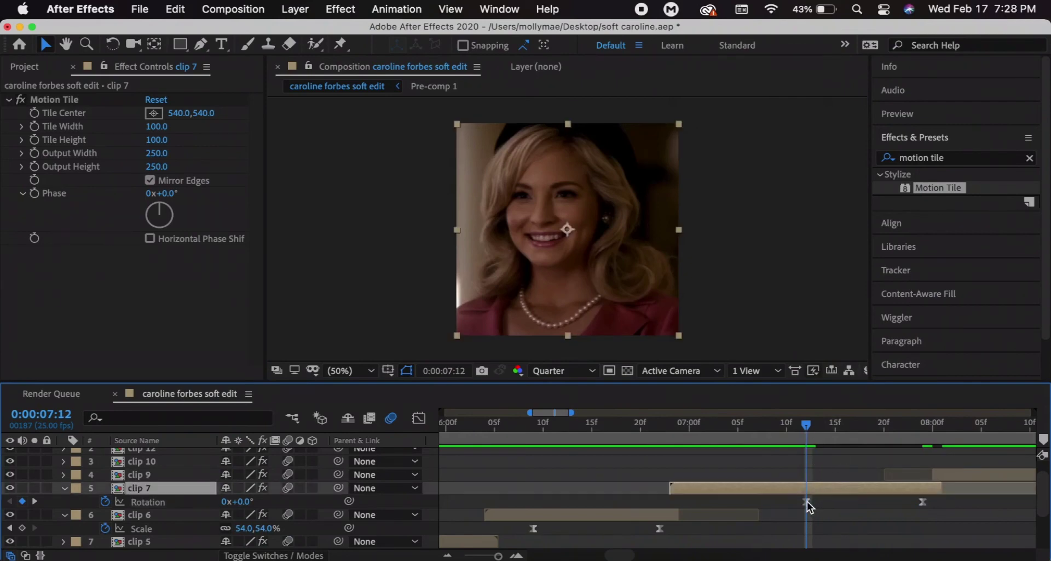
click(807, 502)
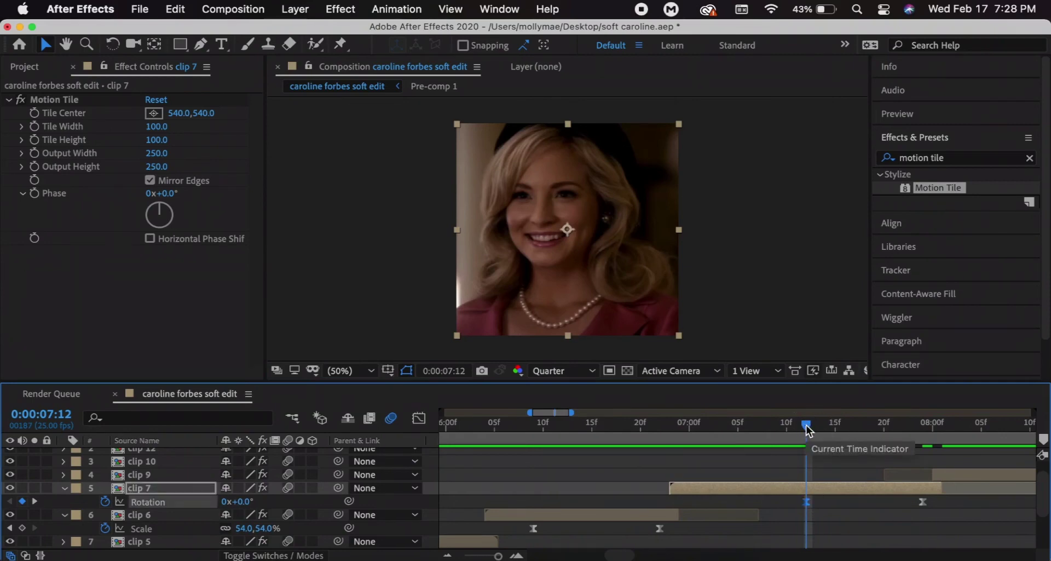
Shape clip 7's Rotation value graph into a flat start with a steep drop into the 0:00:07:24 keyframe, and preview it.
drag(807, 430, 923, 438)
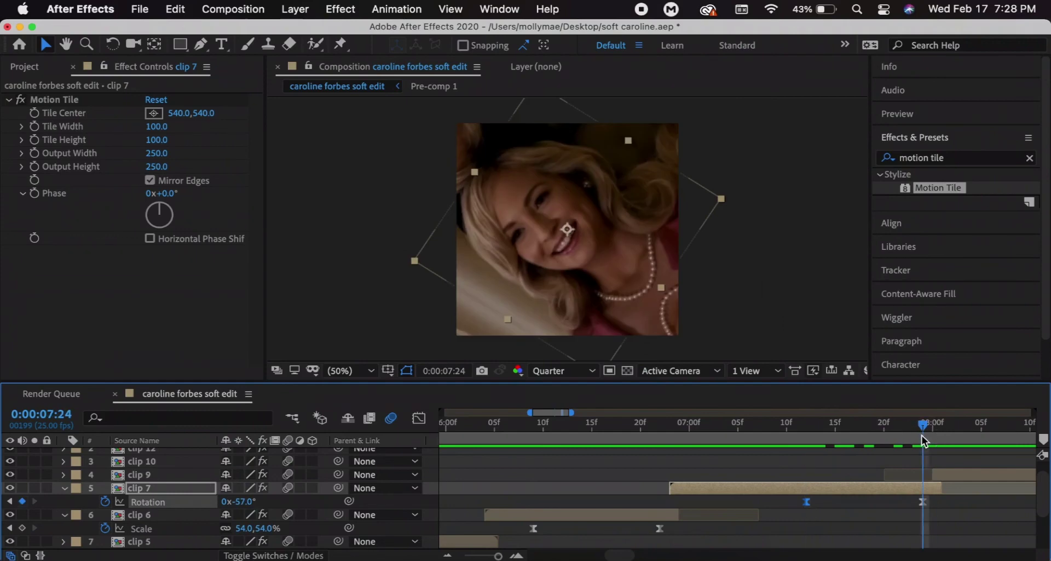
click(924, 501)
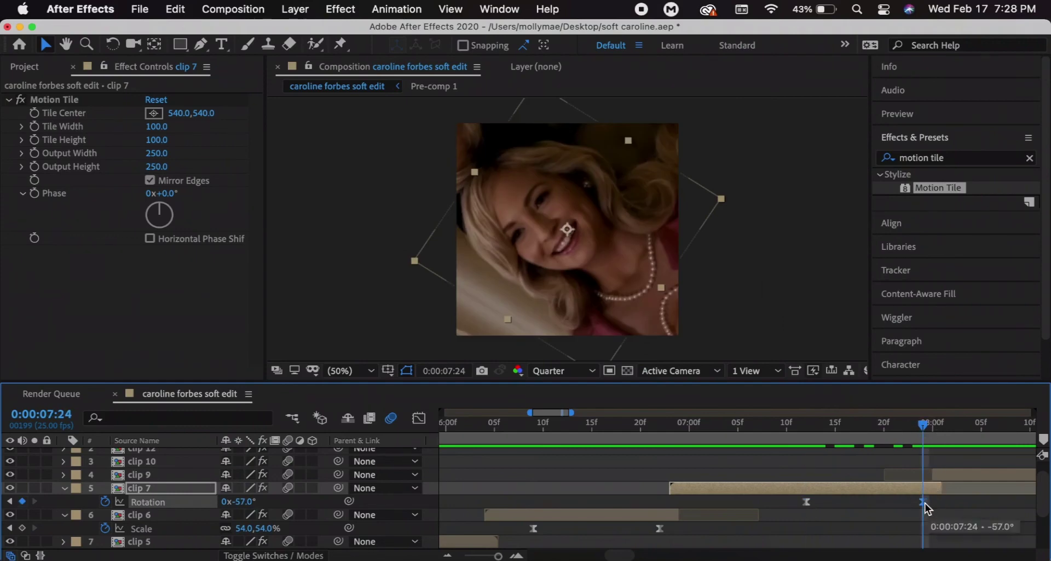
key(j)
click(419, 417)
click(923, 518)
drag(884, 518, 920, 461)
drag(844, 454, 878, 453)
click(775, 435)
key(space)
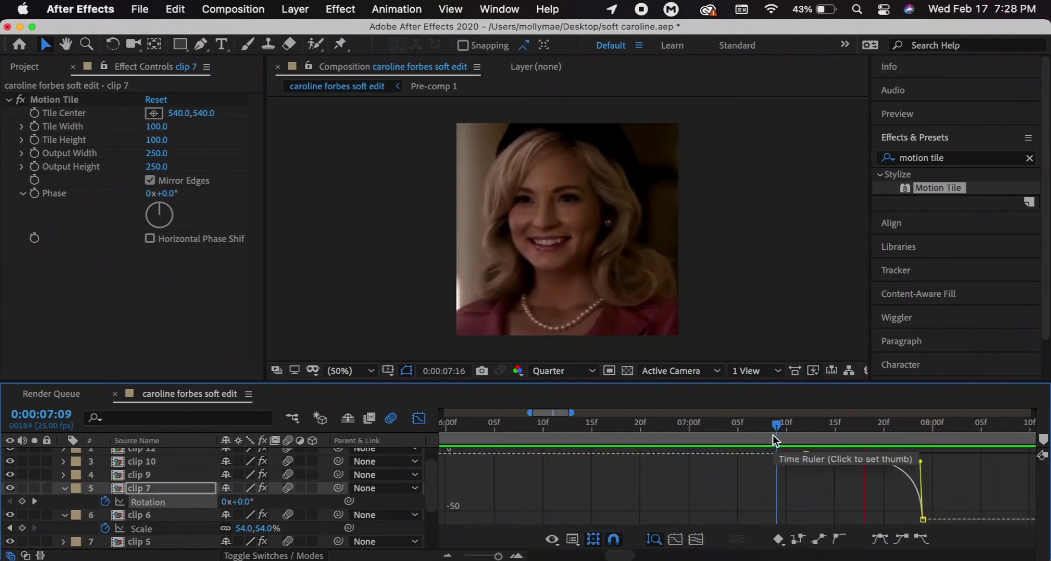
Keyframe clip 7's Scale from 100% at 0:00:07:12 to 56% at 0:00:07:24.
click(805, 430)
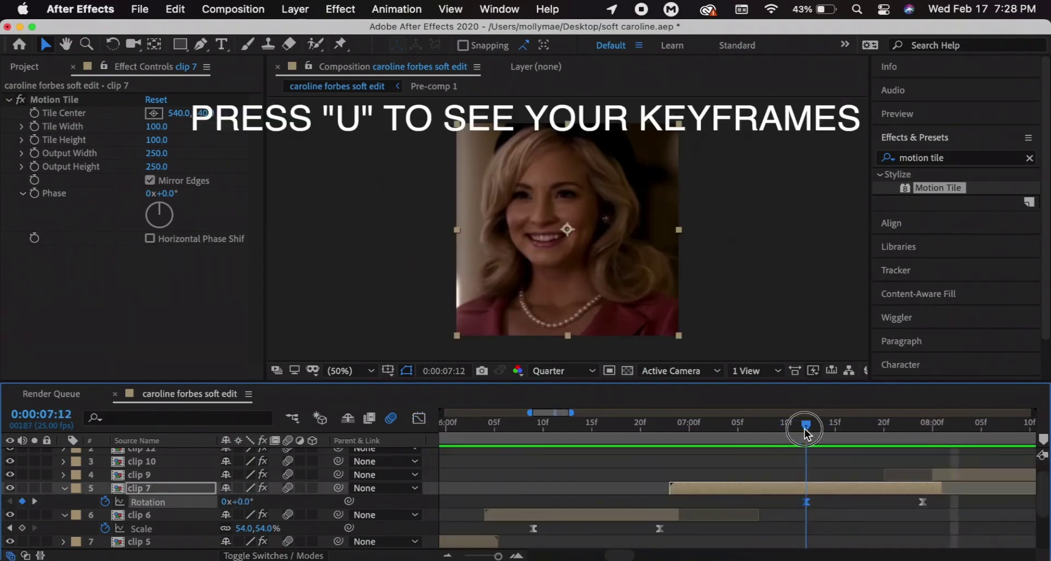
click(803, 488)
key(u)
key(u)
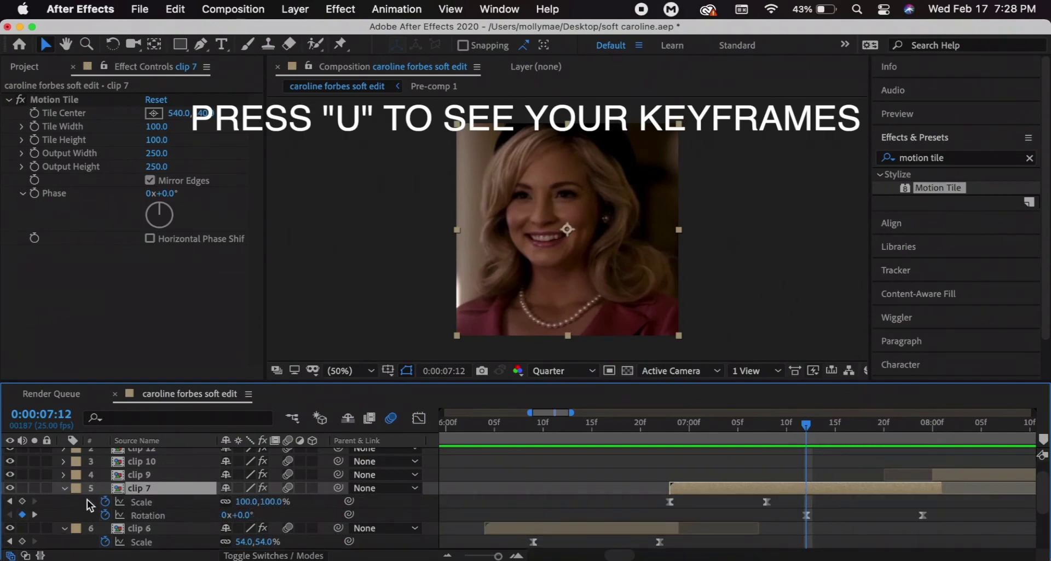
click(21, 502)
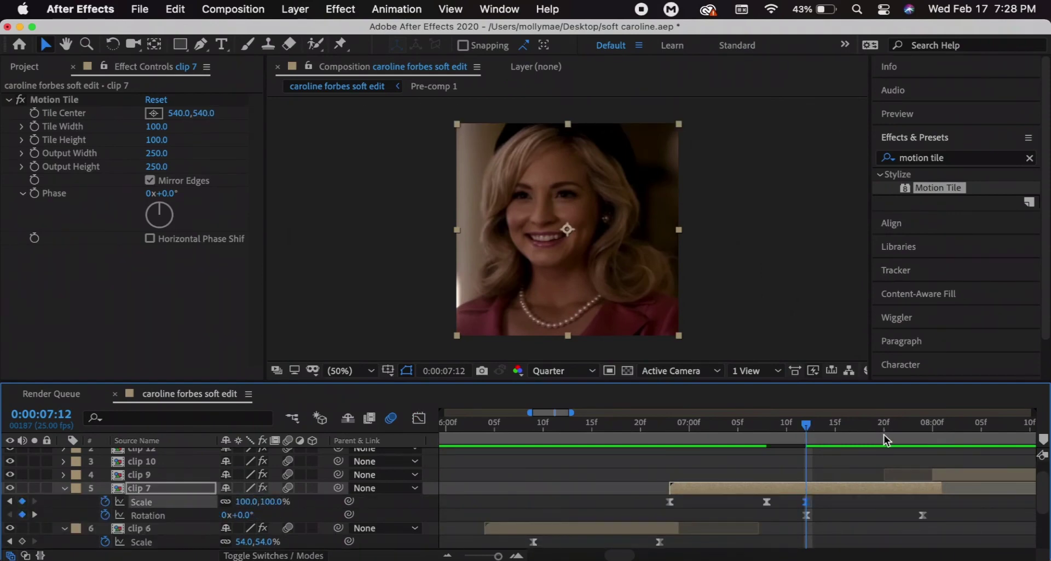
click(925, 430)
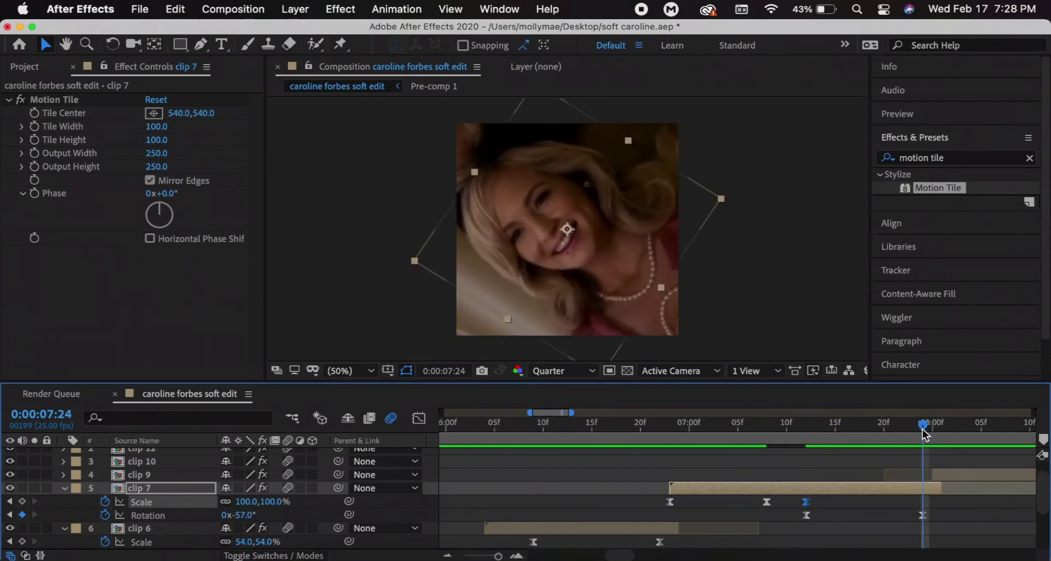
drag(245, 501, 207, 499)
Apply Easy Ease to clip 7's last two Scale keyframes and shape their value graph to stay flat until a steep final drop.
drag(906, 495, 762, 506)
click(418, 418)
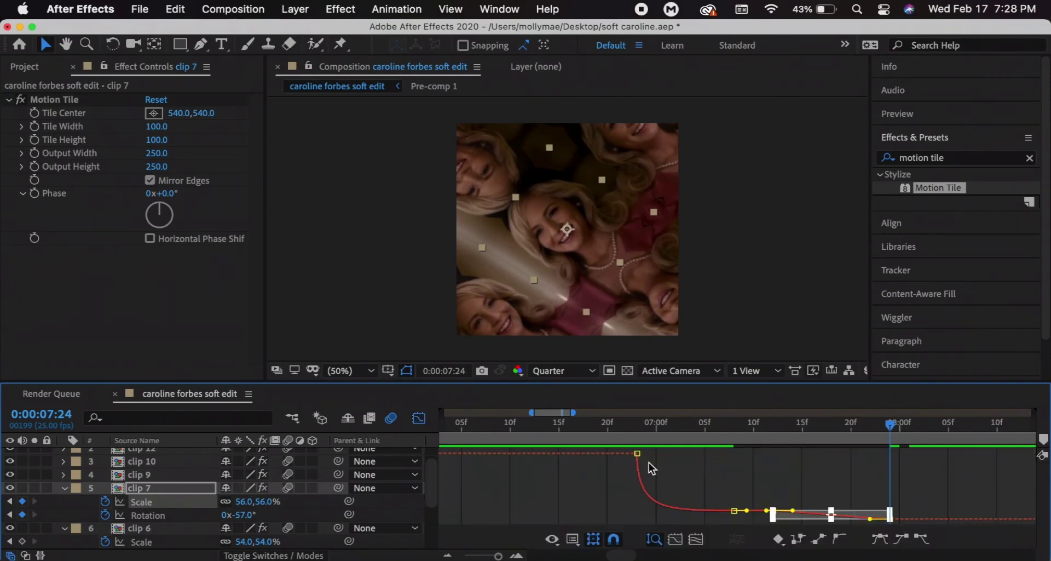
key(shift+F3)
key(shift+F3)
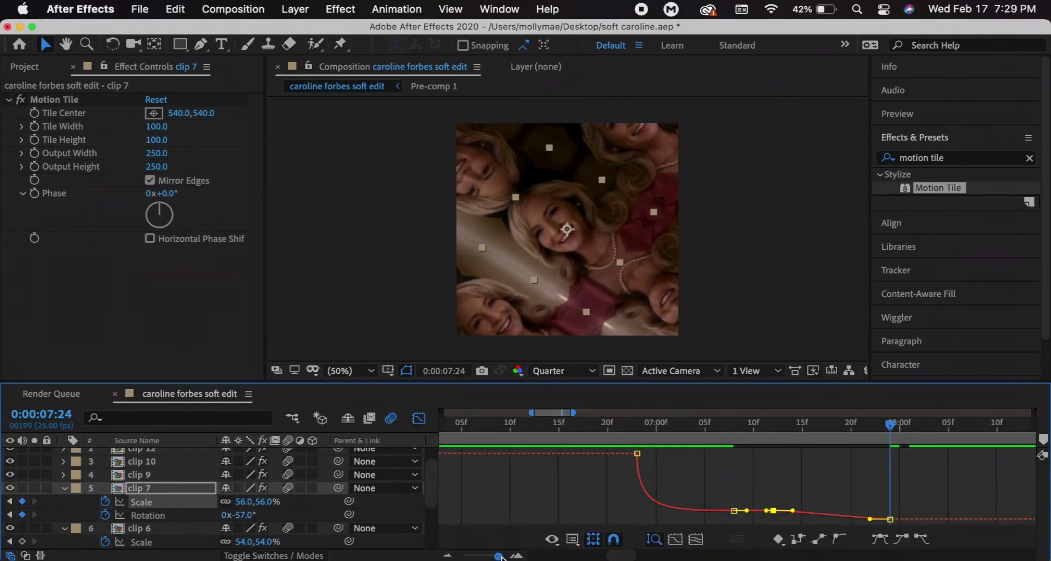
drag(499, 555, 505, 555)
drag(651, 518, 772, 467)
drag(503, 556, 492, 556)
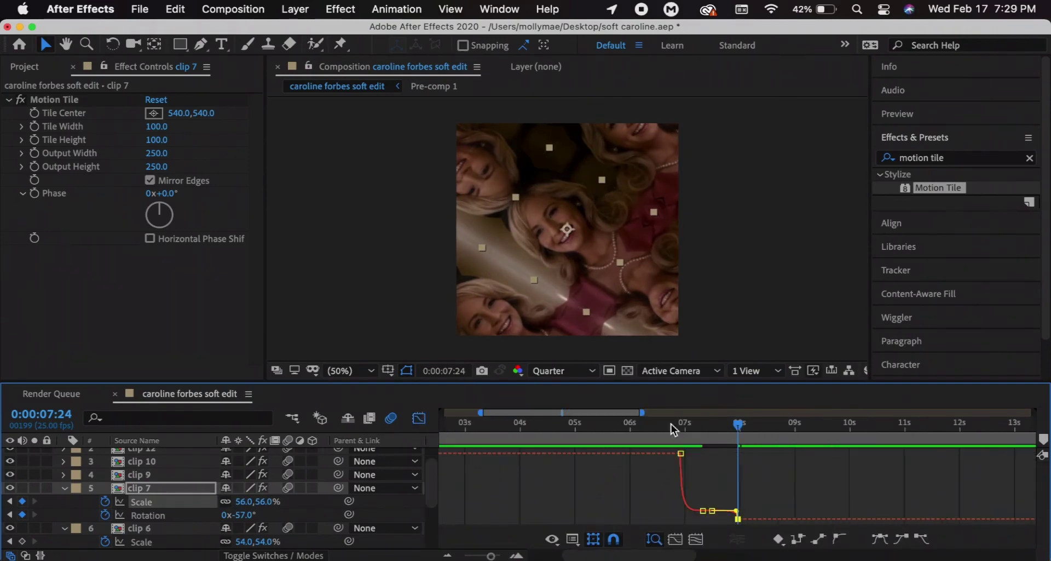
drag(704, 432, 741, 434)
click(419, 418)
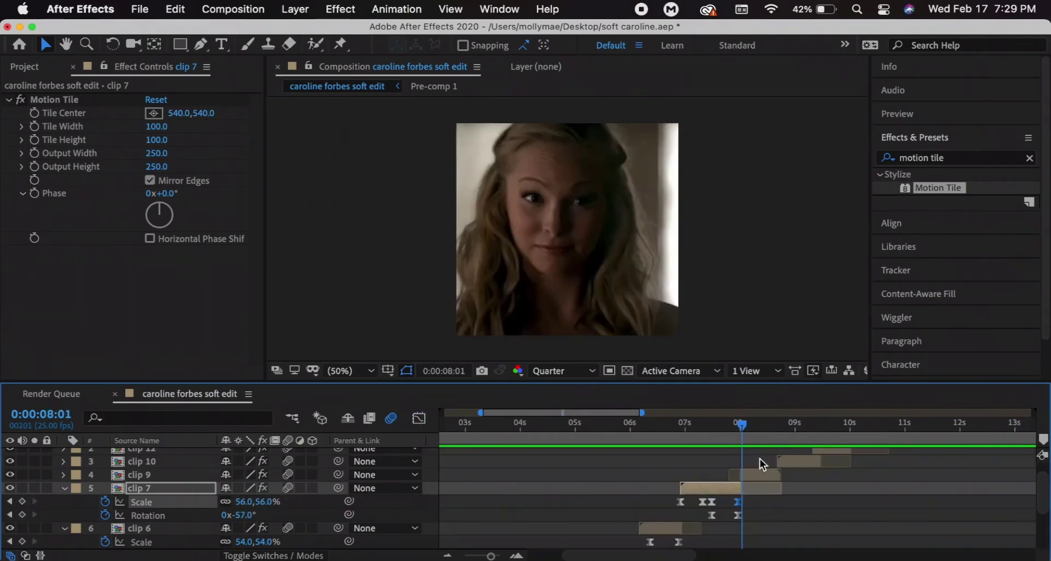
Set clip 9's Rotation to 57° at its start, 0:00:08:00.
click(752, 472)
key(Page_Up)
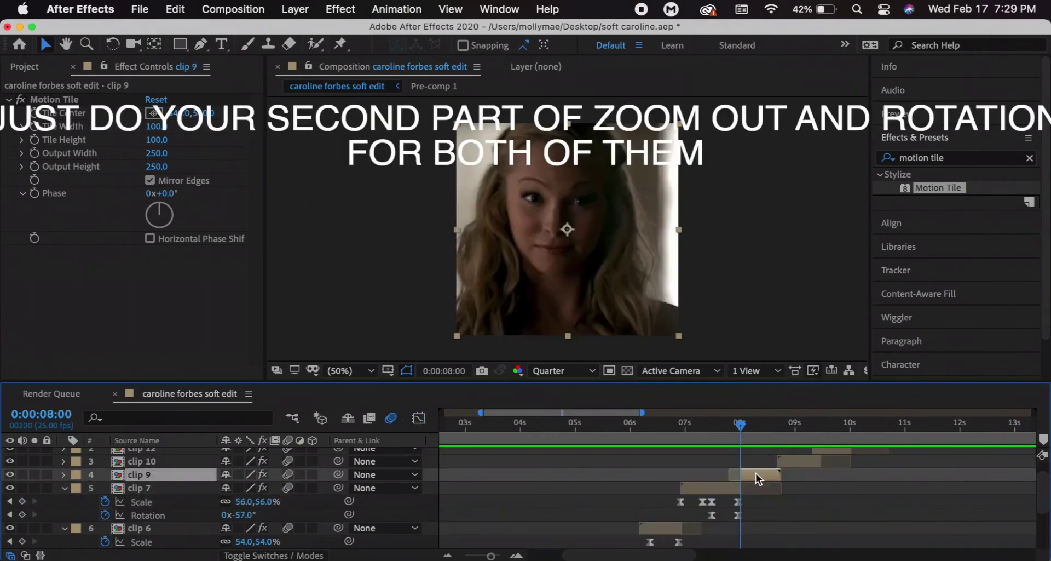
key(r)
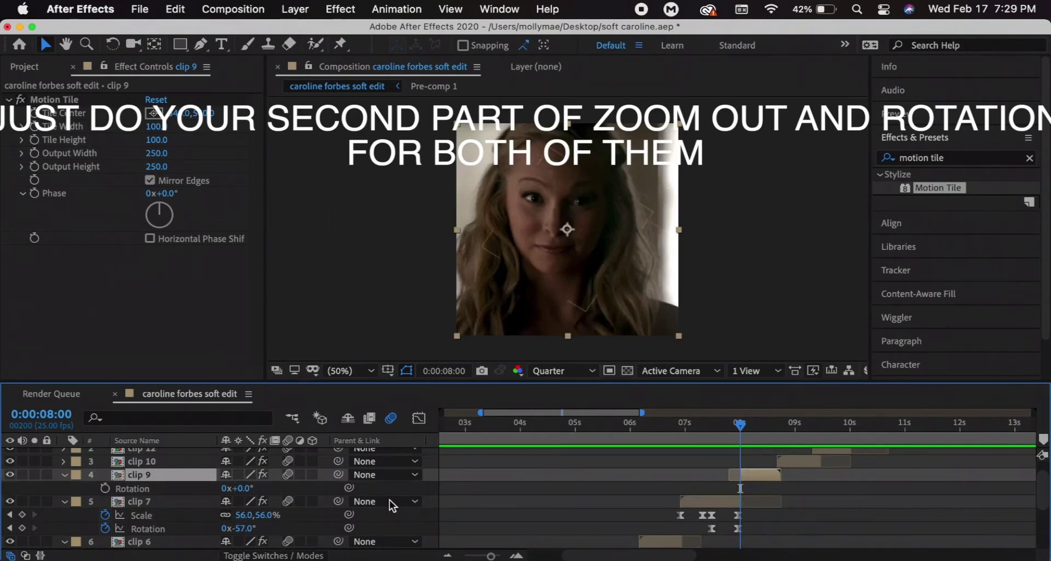
click(241, 488)
key(Return)
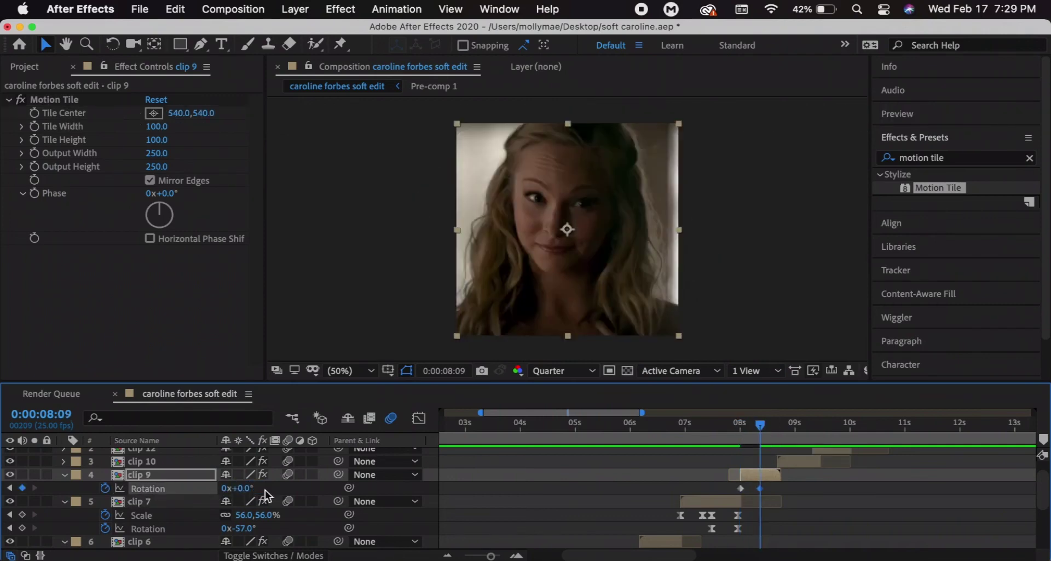
Keyframe clip 9's Scale from 444% at 0:00:08:00 to 100% at 0:00:08:09 with Easy Ease, and review the transition.
key(s)
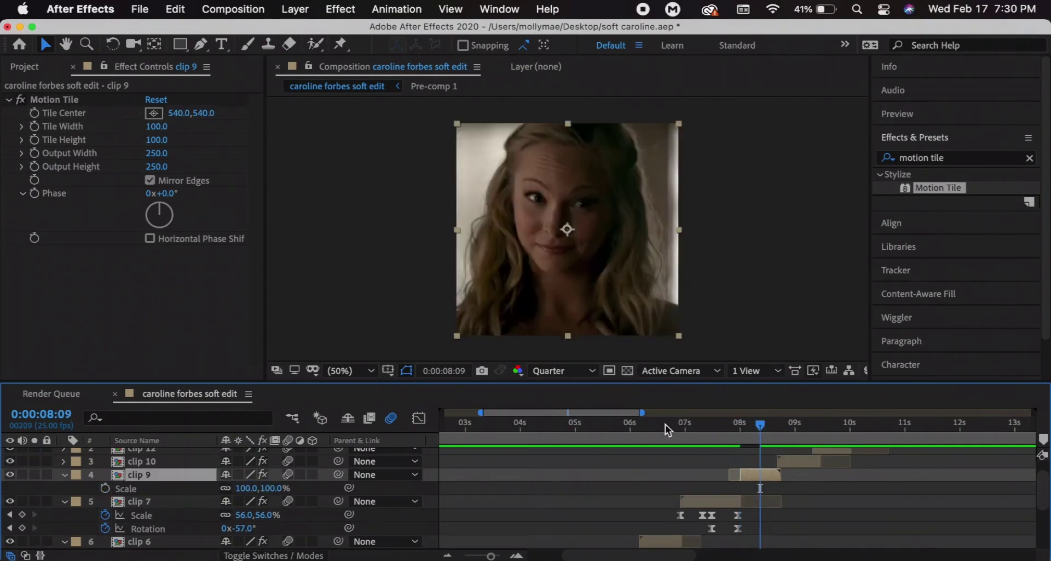
click(741, 427)
click(105, 488)
key(u)
click(246, 488)
text(444)
click(759, 432)
key(F9)
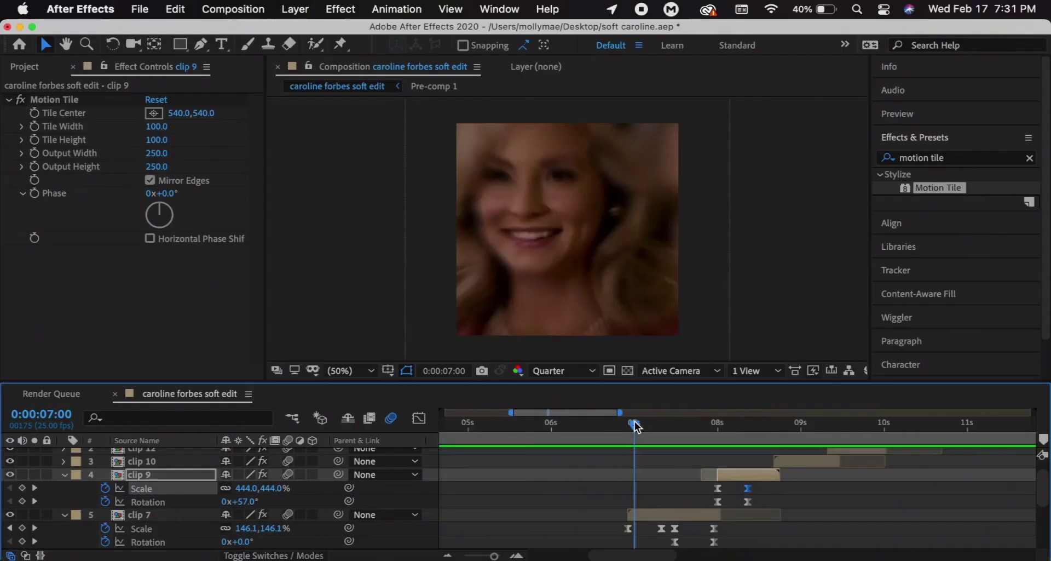
drag(633, 422, 745, 425)
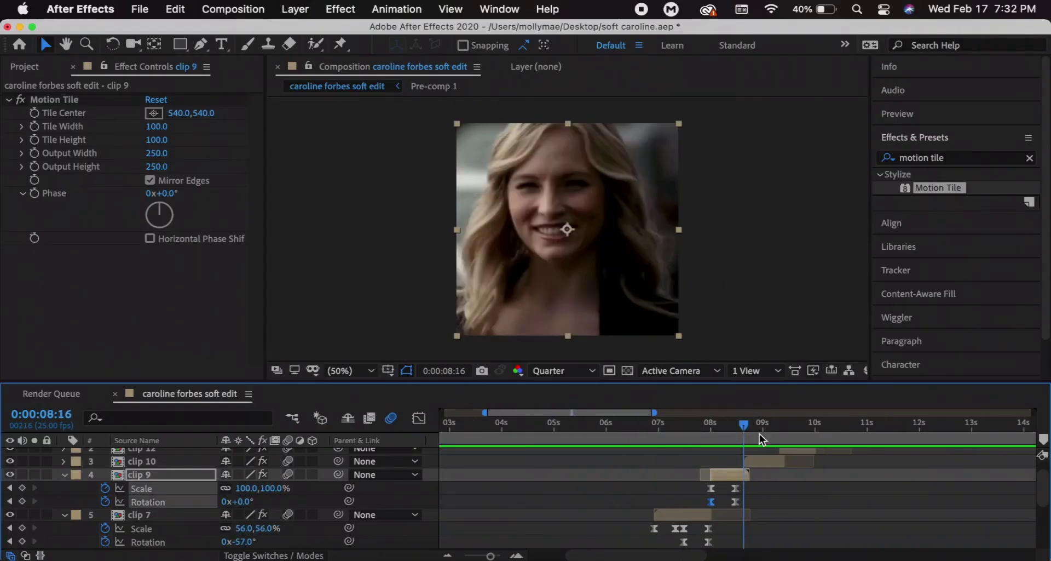
Search the effects for "linear" and apply the Linear Wipe transition effect to clip 10.
click(772, 462)
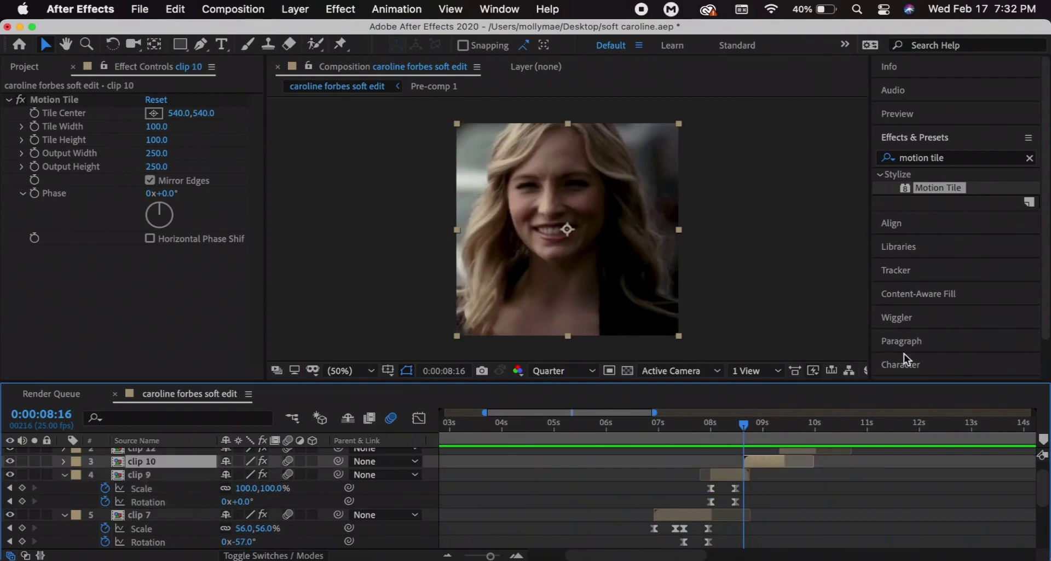
click(1030, 158)
click(941, 156)
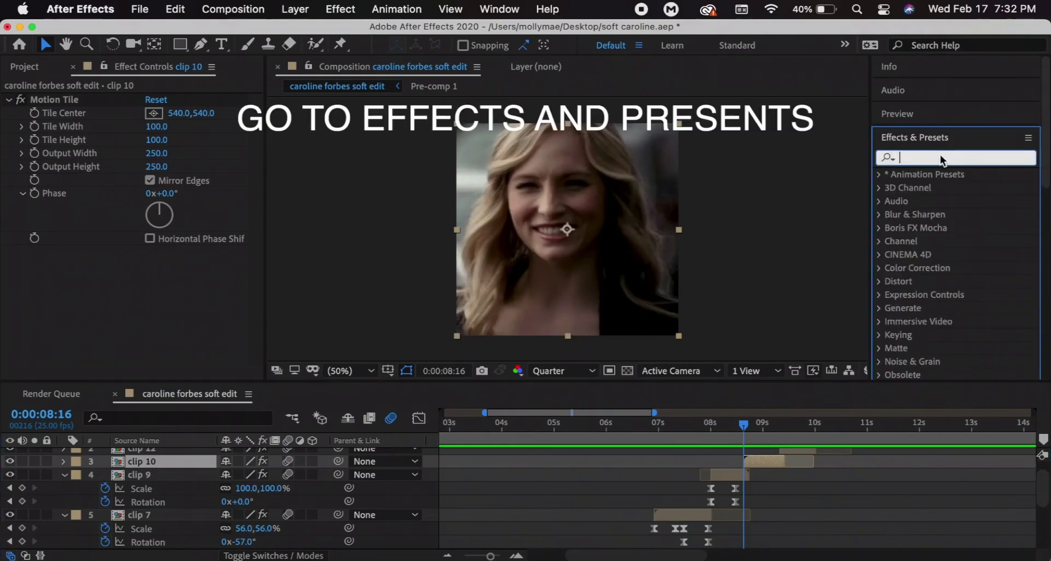
text(linear)
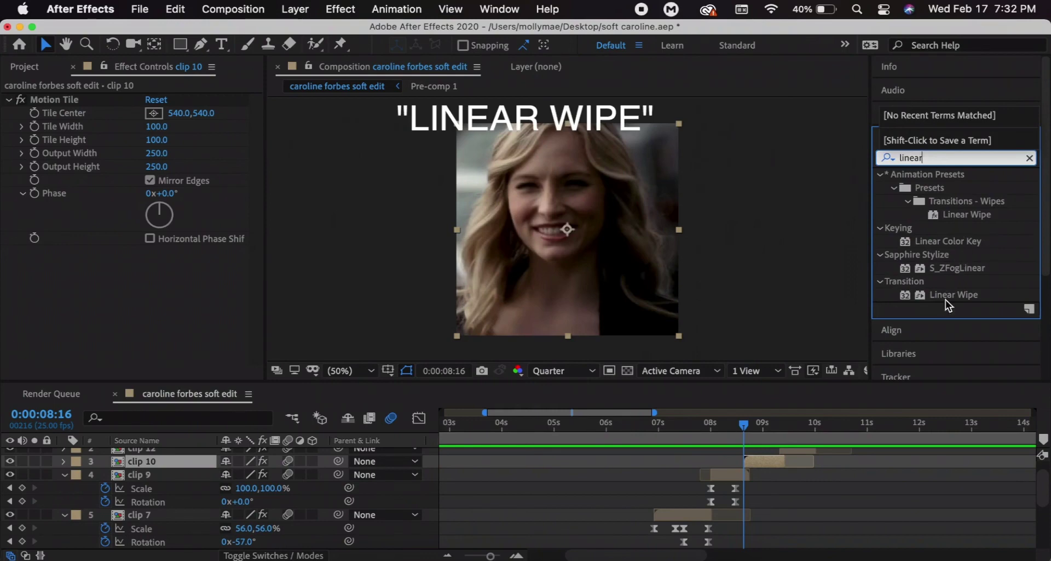
drag(945, 300, 760, 474)
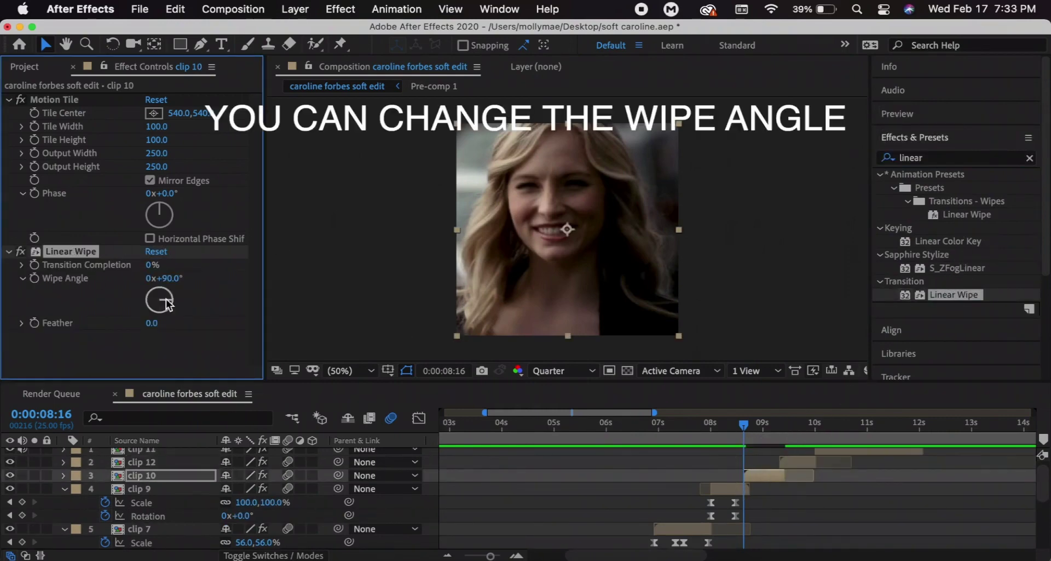
Set clip 10's Wipe Angle to 0° and keyframe Transition Completion from 100% at 0:00:08:16 to 0% a few frames on.
click(35, 265)
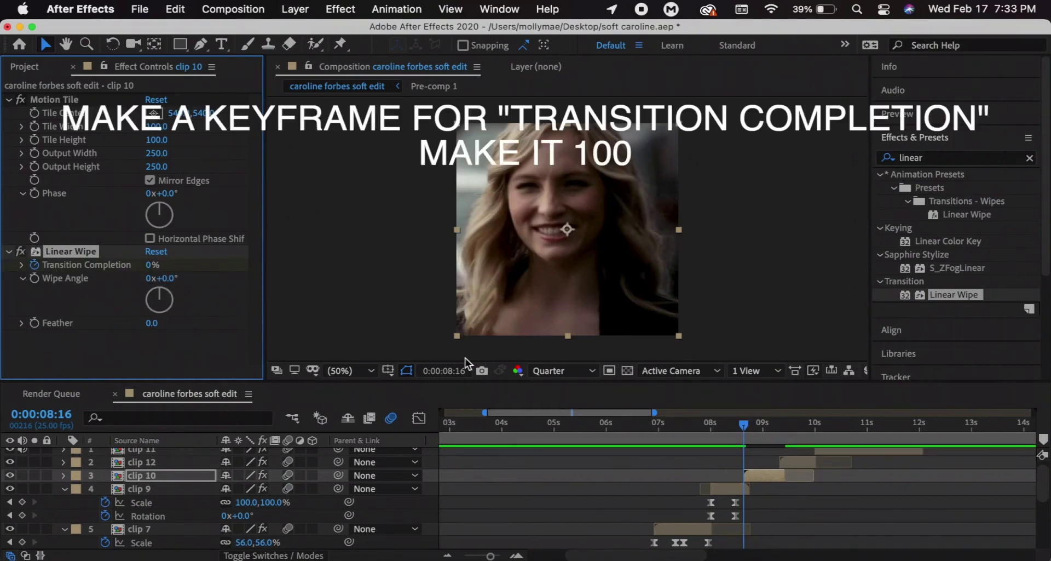
drag(153, 269, 335, 265)
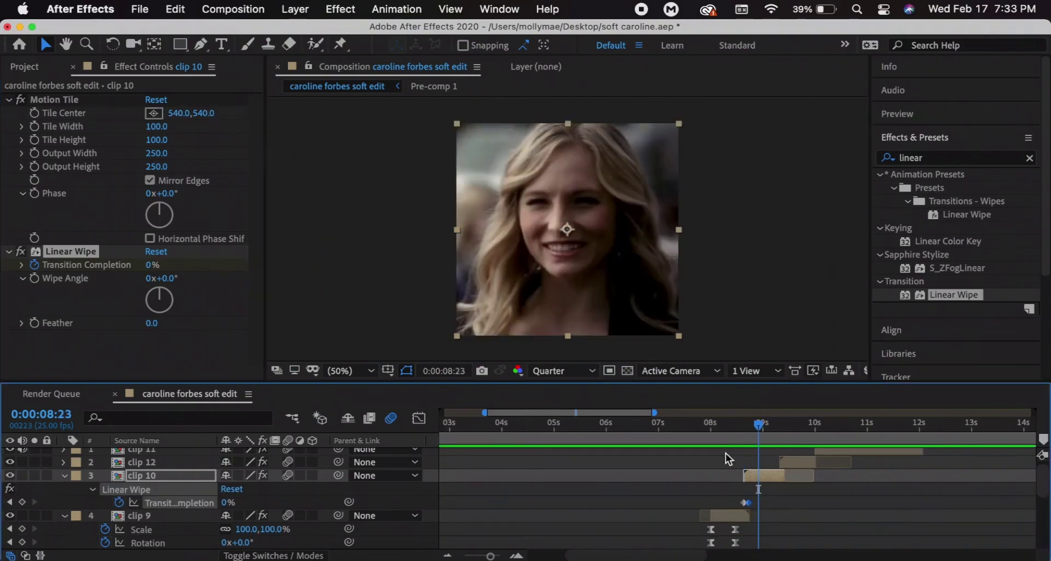
drag(725, 426, 732, 427)
Time-stretch clip 9 to a longer duration so that it ends at about 0:00:09:00.
click(720, 517)
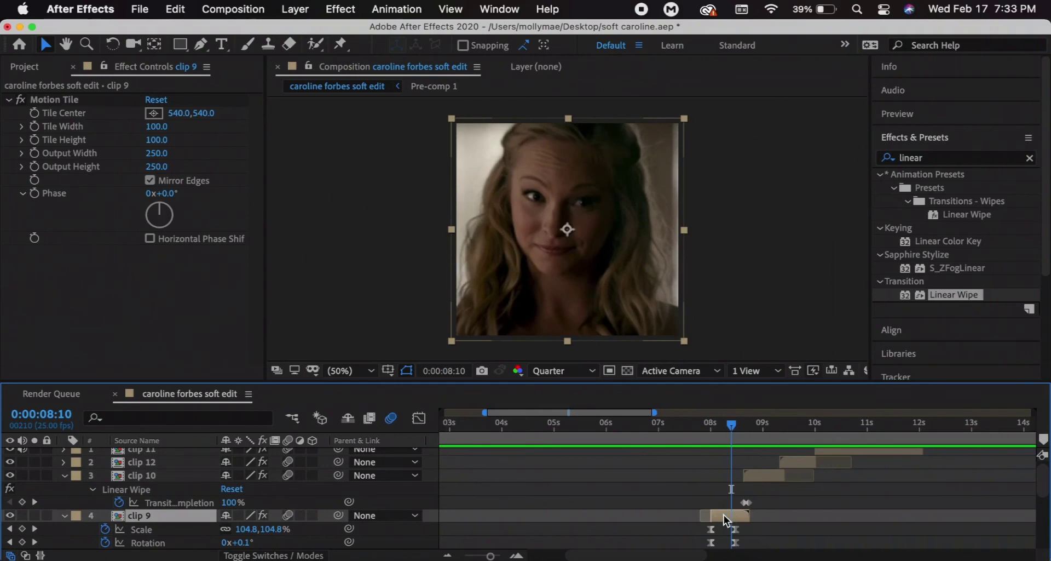
right_click(723, 515)
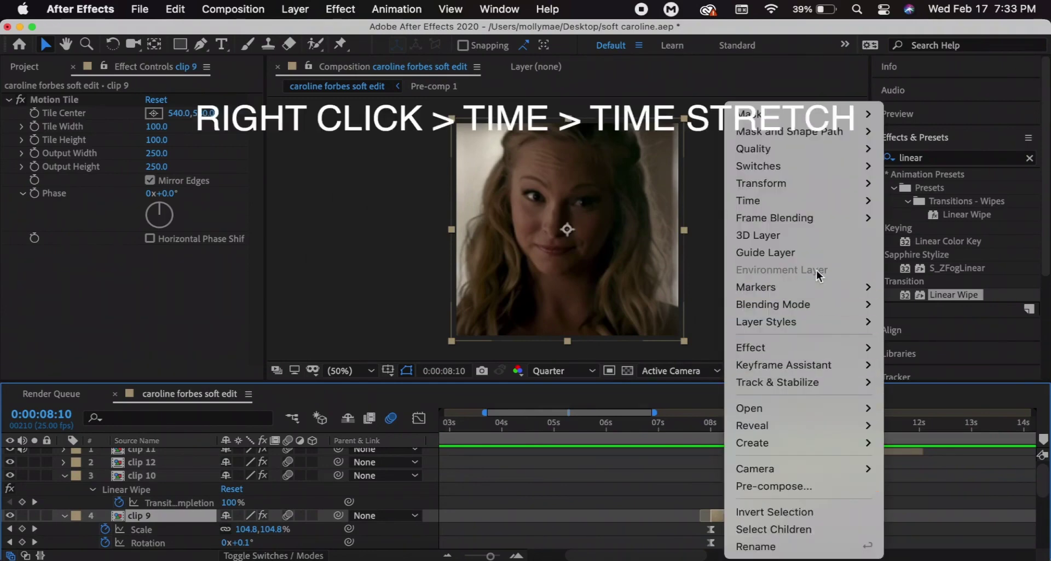
mouse_move(804, 201)
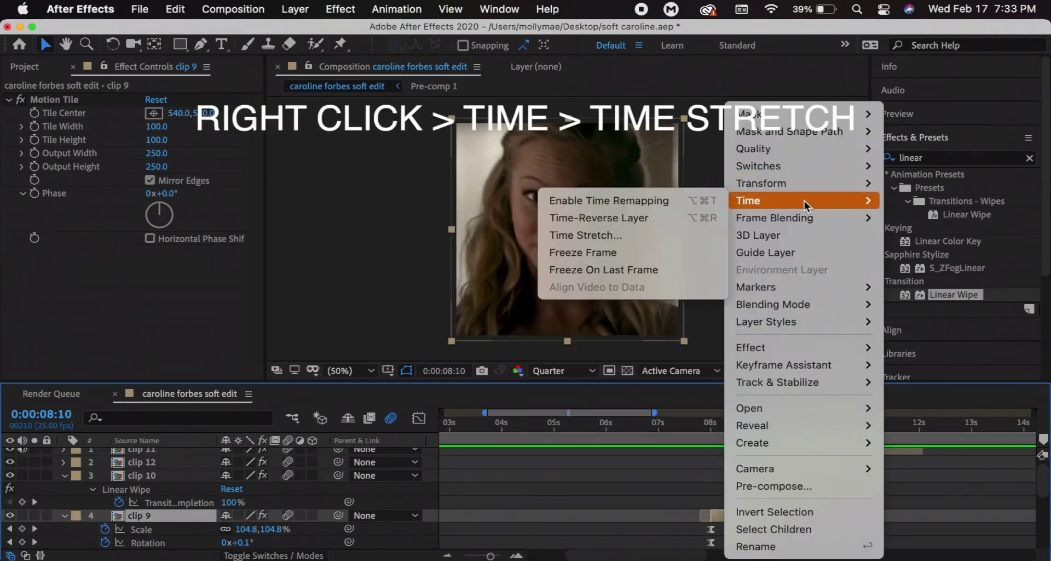
click(609, 234)
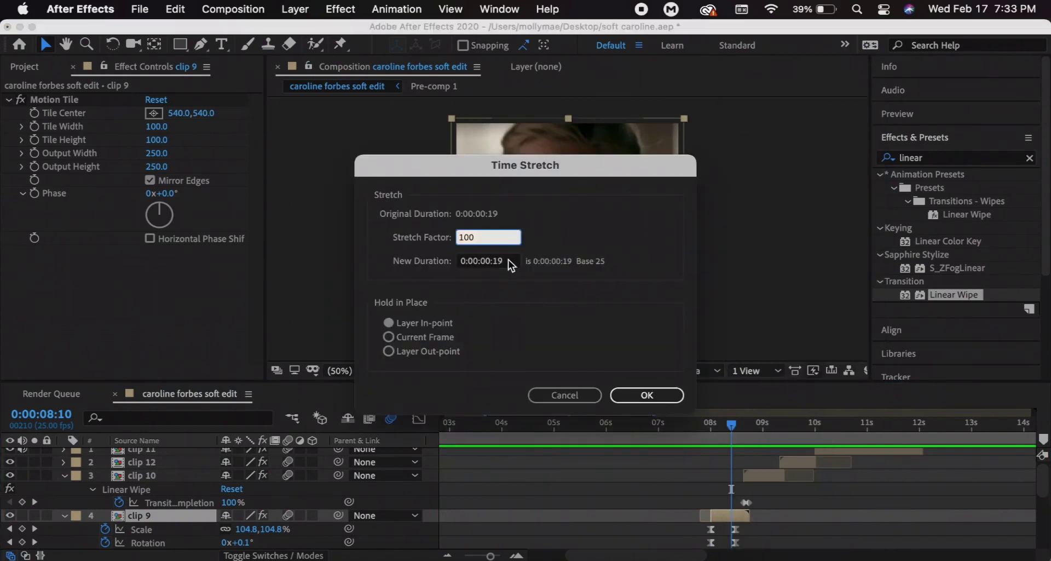
click(509, 263)
key(BackSpace)
key(BackSpace)
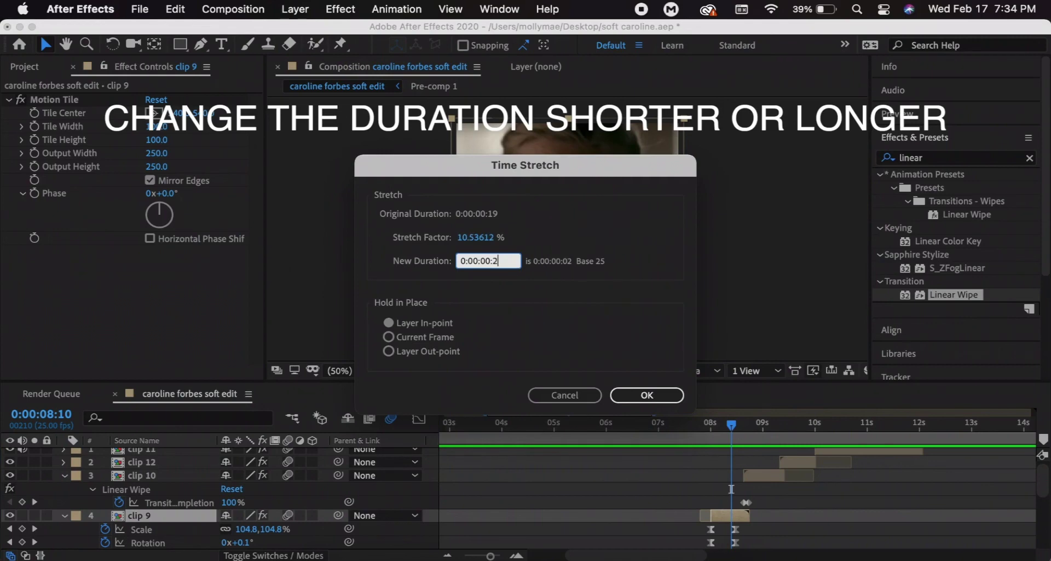
key(Return)
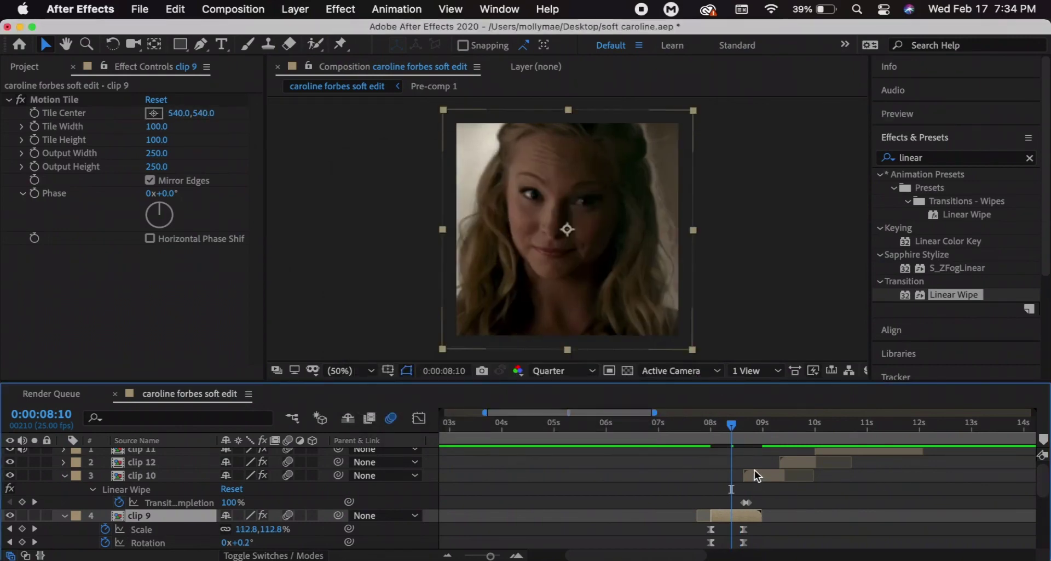
Move clip 9's ending Scale and Rotation keyframes to 0:00:08:13 and preview the eased transition.
scroll(743, 489, down, 2)
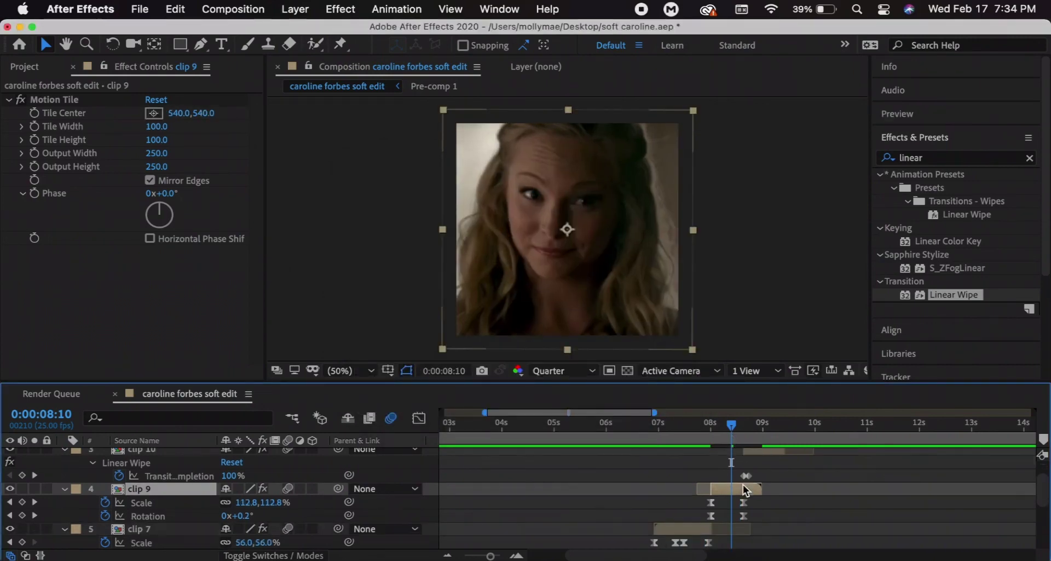
drag(732, 502, 749, 521)
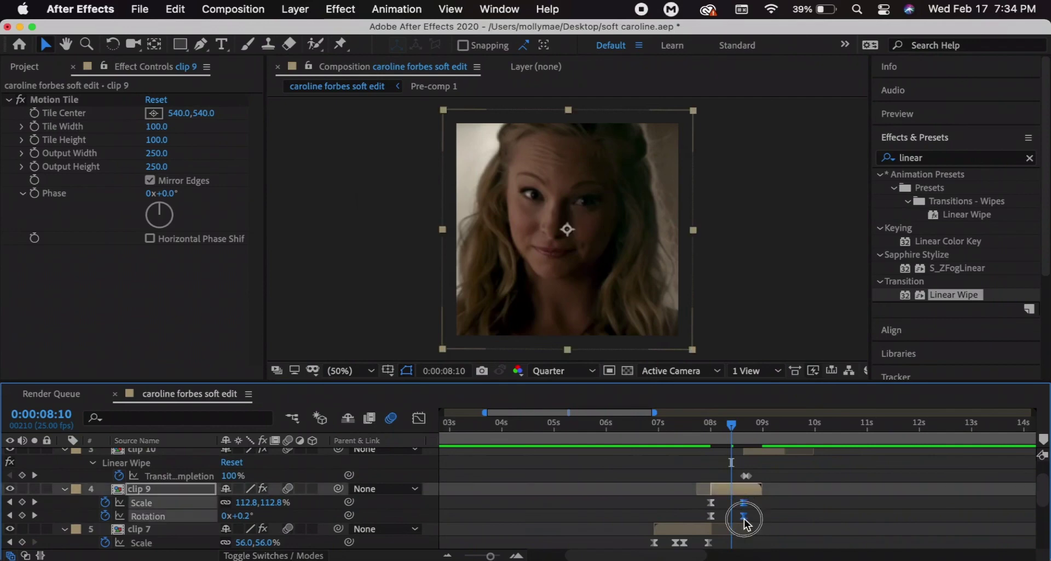
click(419, 418)
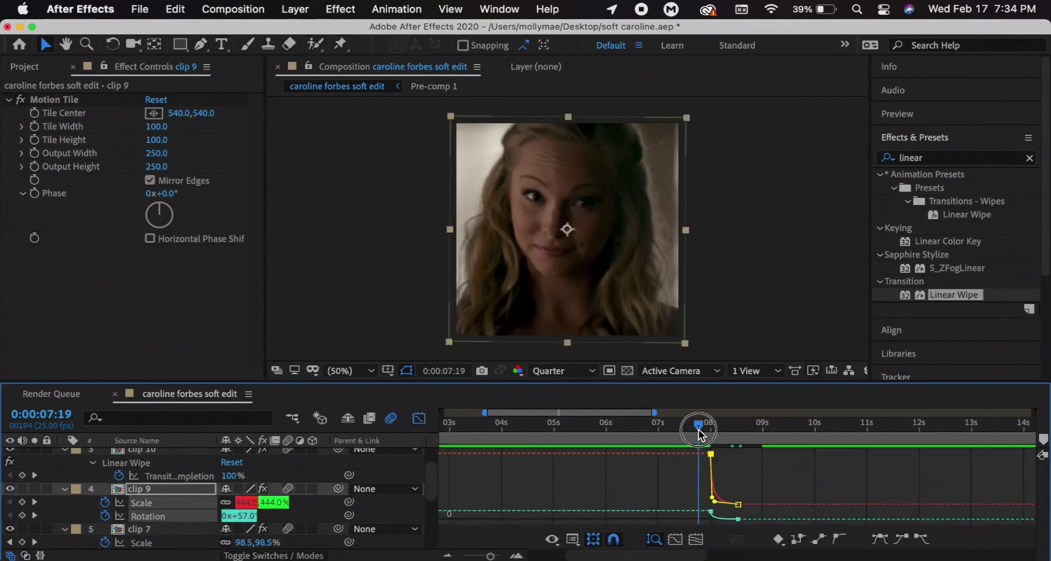
key(space)
key(space)
click(419, 418)
drag(726, 436, 759, 435)
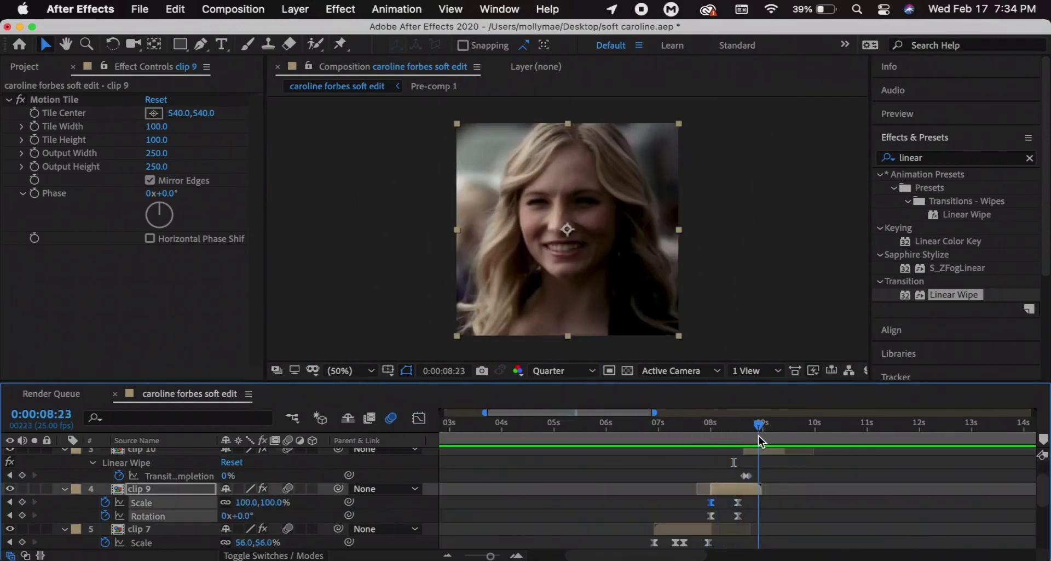
Move clip 10's second Transition Completion keyframe to about 0:00:08:24 and preview the wipe.
drag(748, 476, 762, 476)
click(739, 432)
key(space)
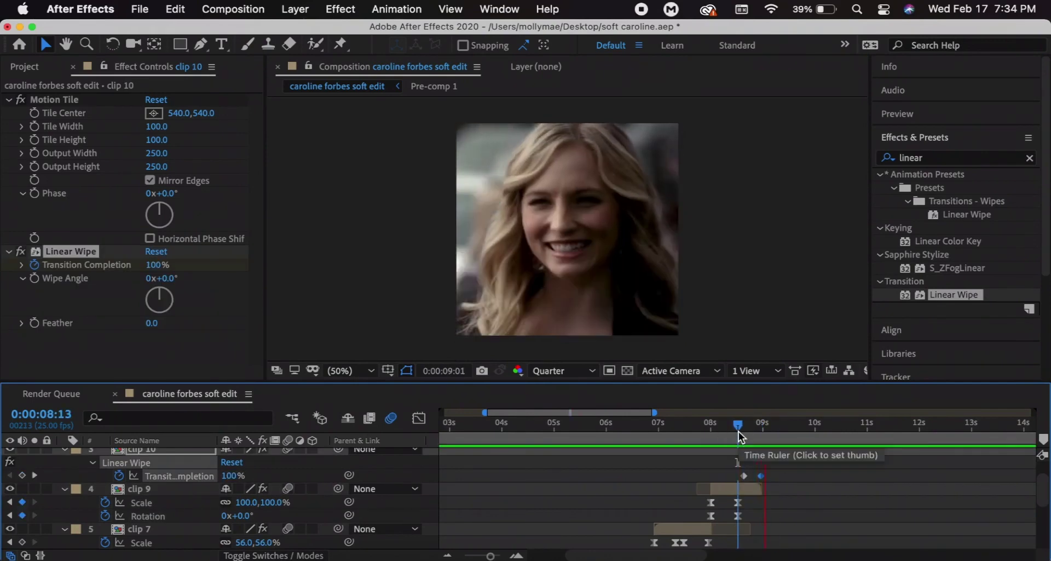
Apply Easy Ease to clip 10's Transition Completion keyframes, shape their graph into a steep drop that levels off, and preview the wipe.
right_click(745, 475)
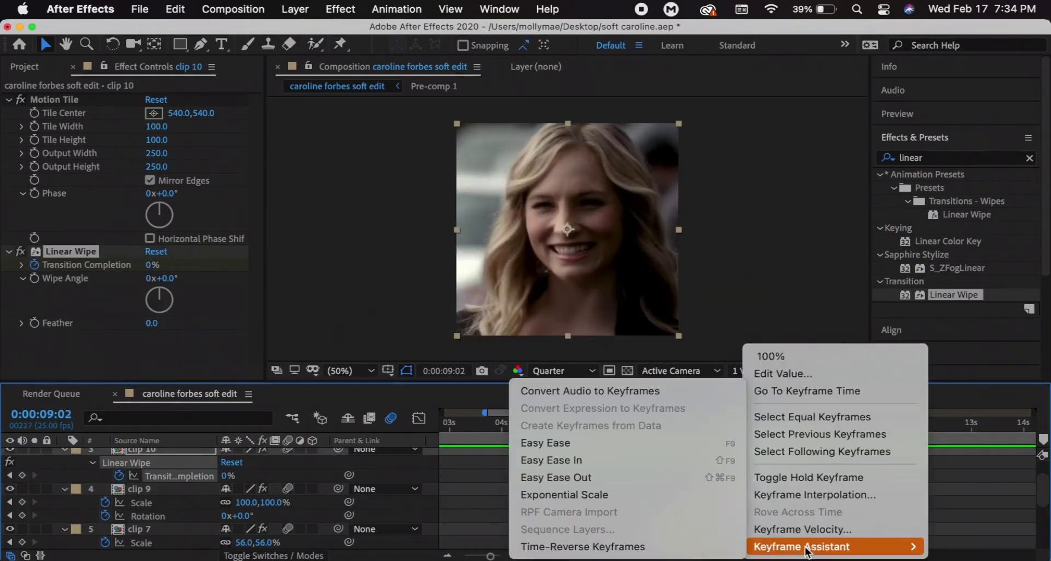
click(682, 442)
click(420, 417)
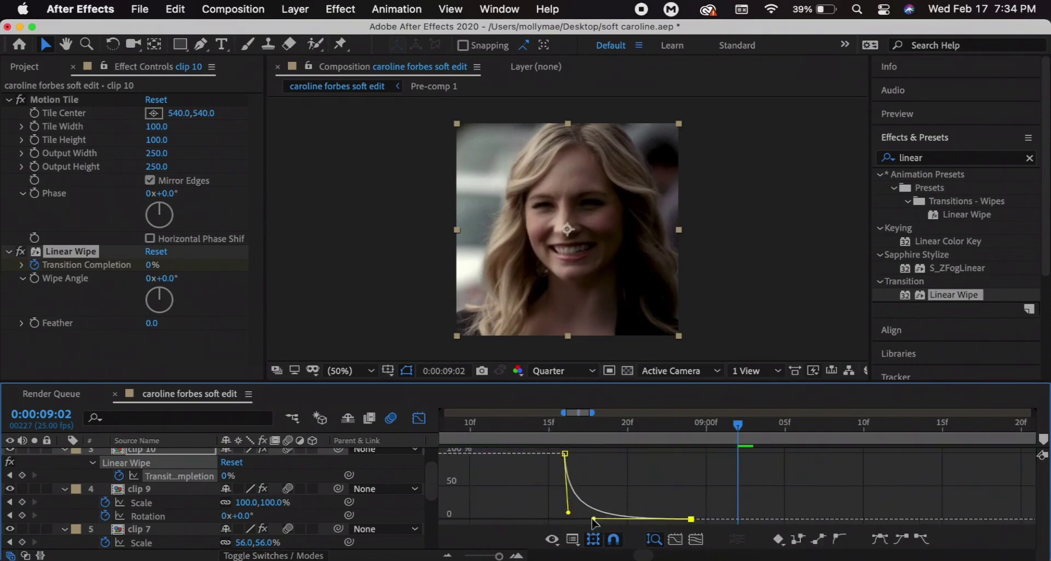
click(518, 439)
key(space)
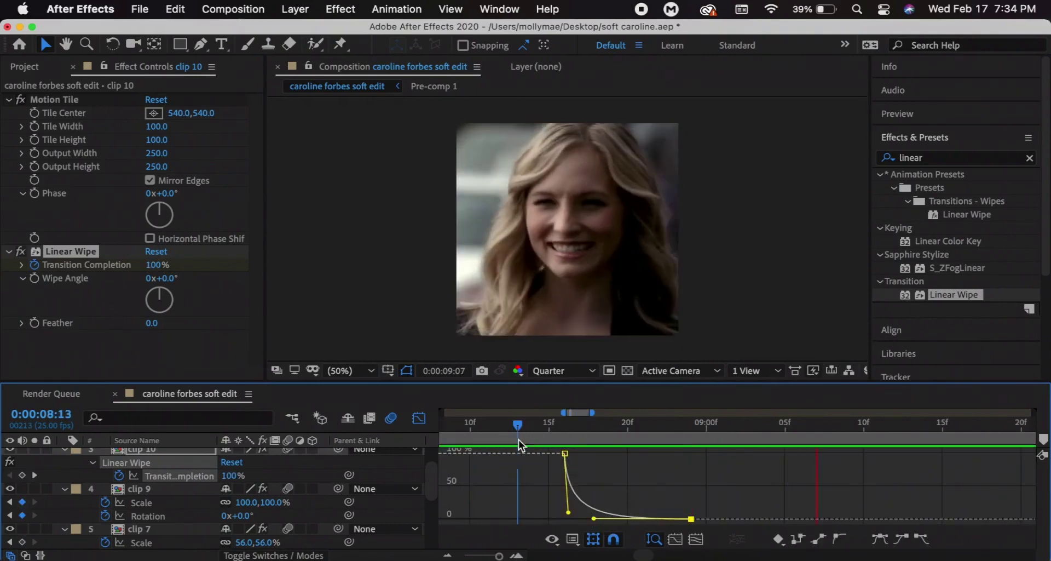
Preview clip 10's eased wipe, leave its graph, and return to the start of the transition at about 0:00:08:13.
key(space)
click(418, 418)
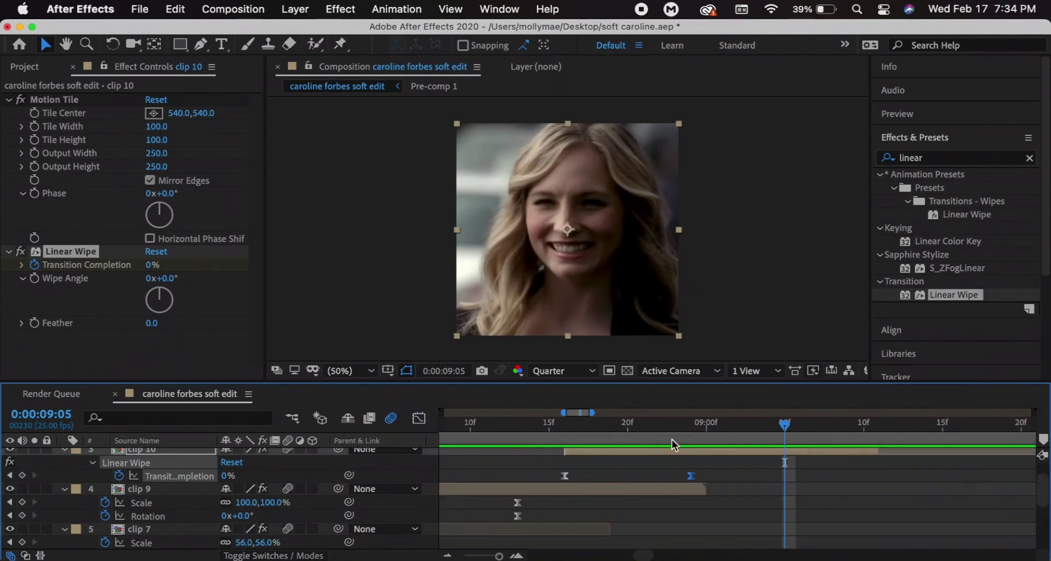
click(528, 425)
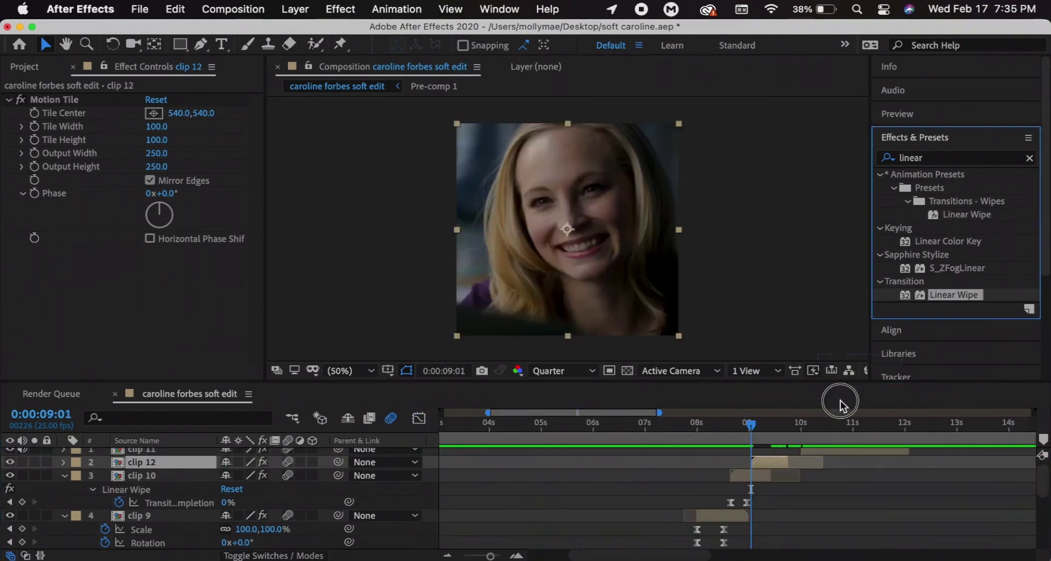
Apply Linear Wipe to clip 12 at a 180° Wipe Angle, ease its Transition Completion keyframes between 0:00:09:01 and 0:00:09:06, and preview it.
drag(840, 400, 780, 465)
key(space)
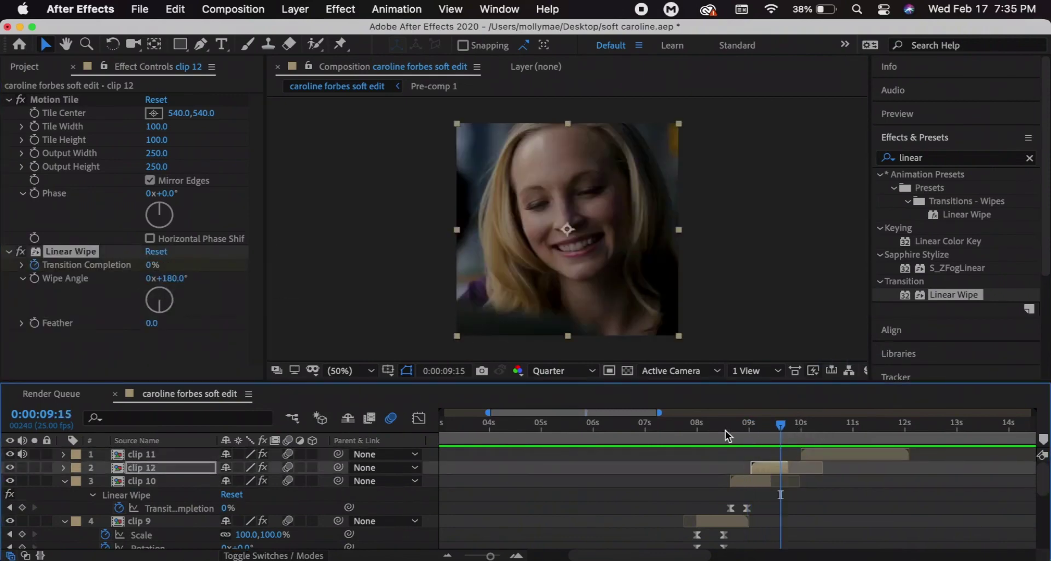
click(755, 425)
key(u)
key(shift+F3)
mouse_move(490, 556)
mouse_down()
mouse_move(509, 556)
mouse_move(495, 556)
mouse_up()
key(shift+F3)
key(Page_Up)
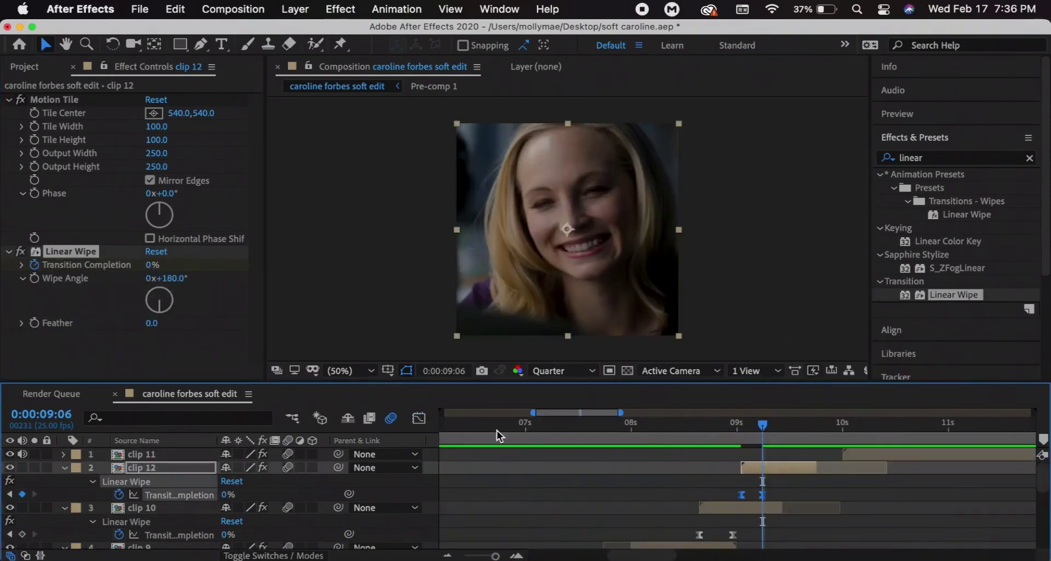
click(770, 425)
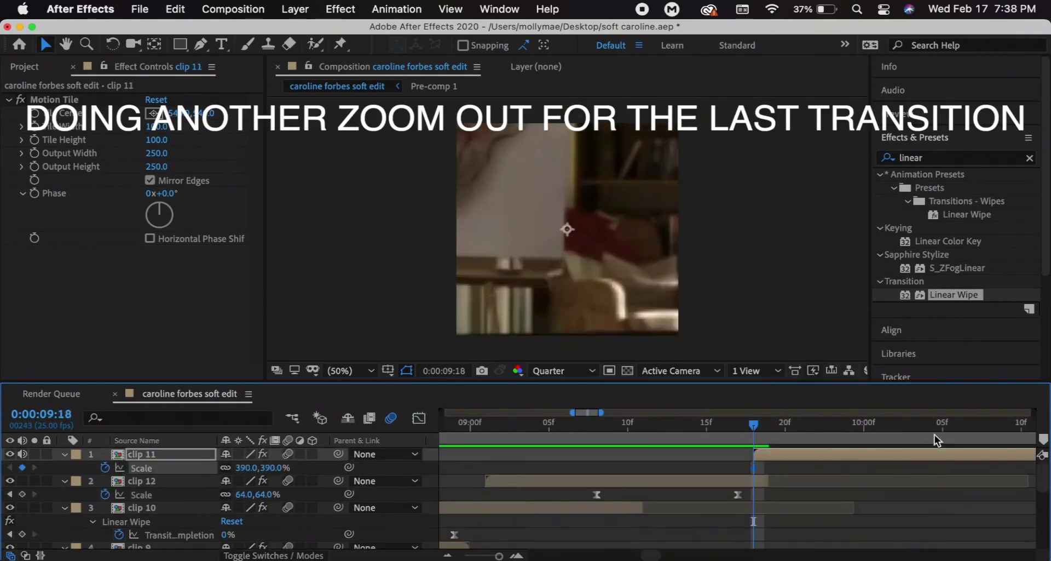
Advance to about 0:00:10:04 for clip 11's zoom-out transition and open its Scale graph.
click(935, 435)
key(shift+F3)
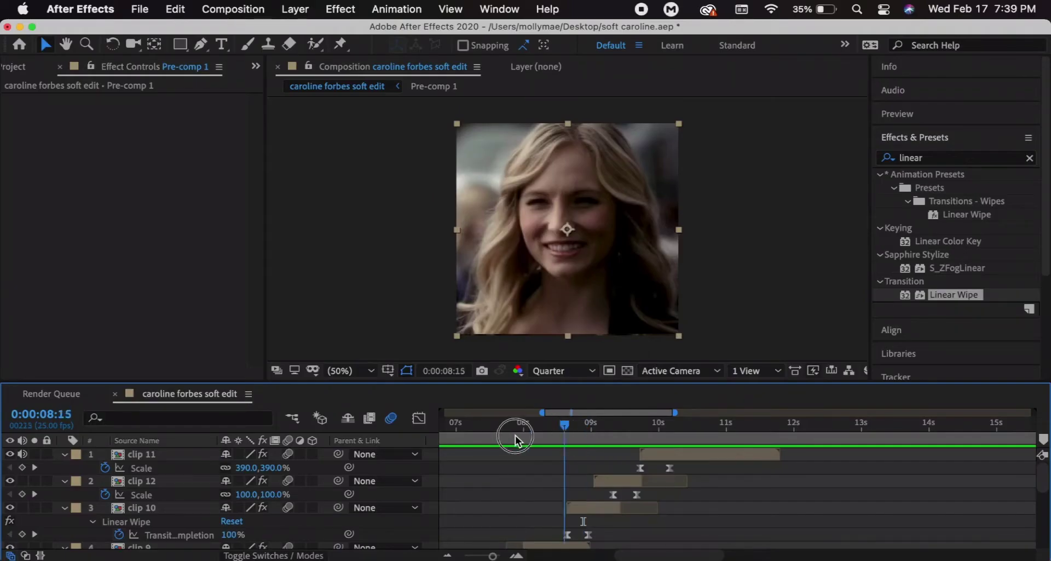
Review the opening of the edit from 0:00:00:00 and stop at 0:00:00:06.
drag(516, 436, 474, 447)
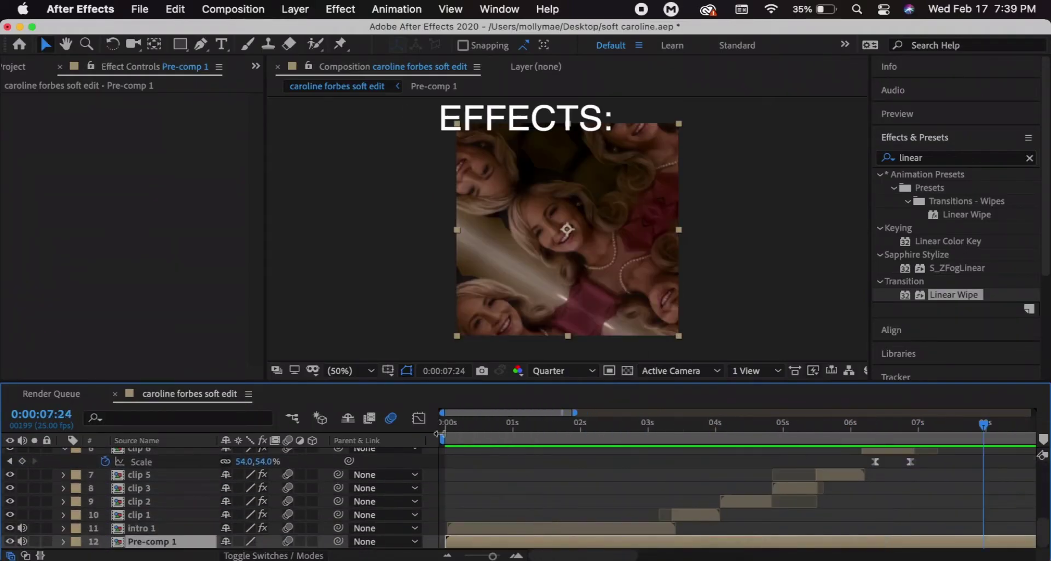
click(445, 425)
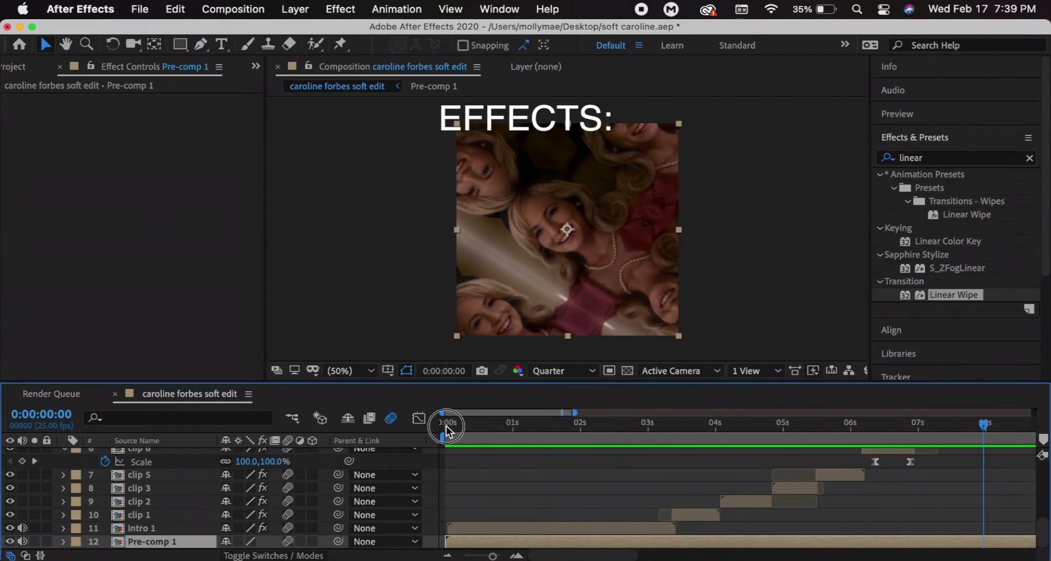
click(515, 427)
drag(513, 426, 467, 434)
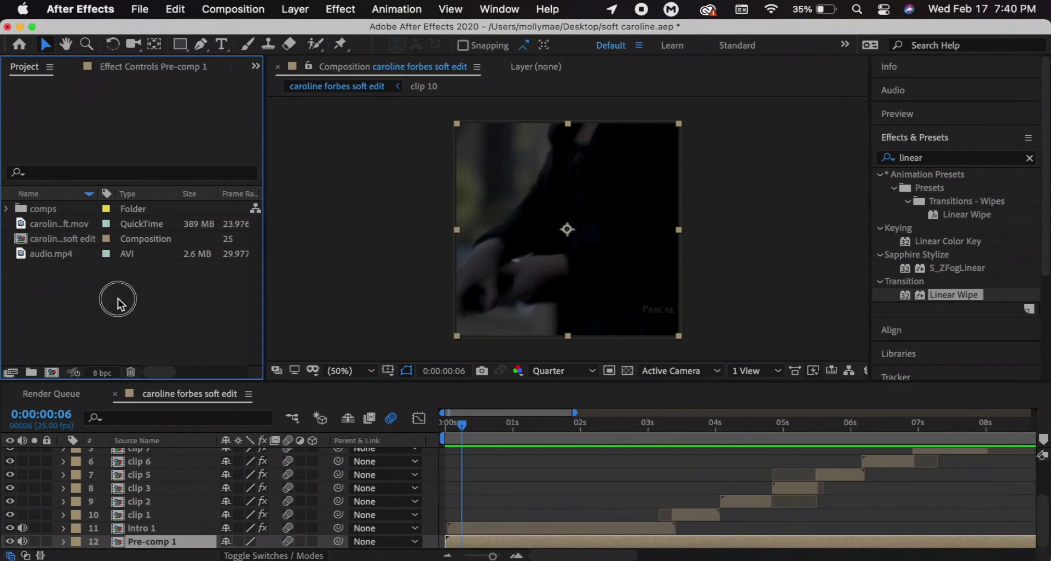
Import hearts.mp4 and place it as an overlay directly above intro 1, starting together with that clip.
double_click(117, 298)
double_click(707, 166)
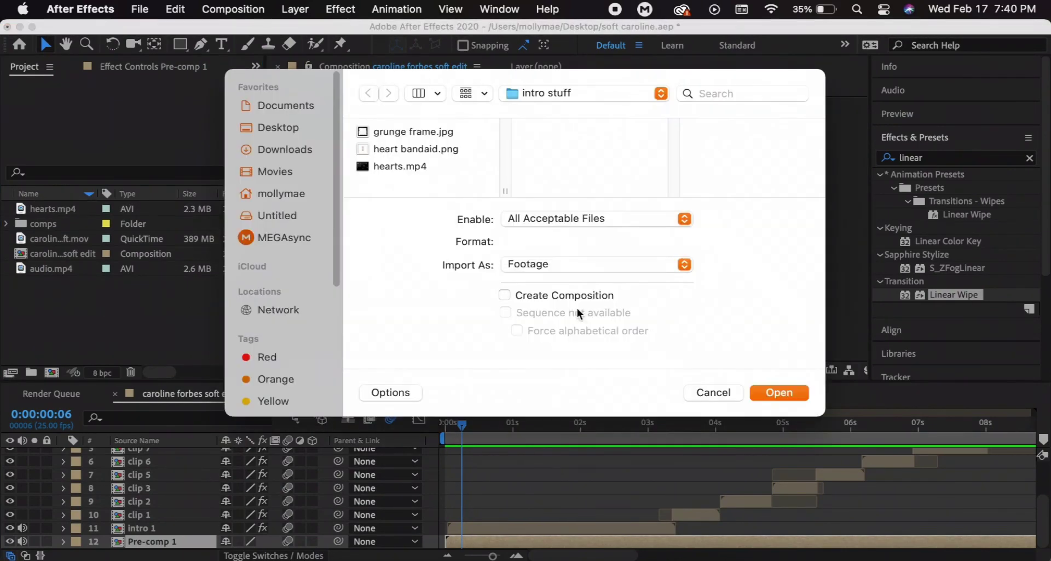
click(714, 392)
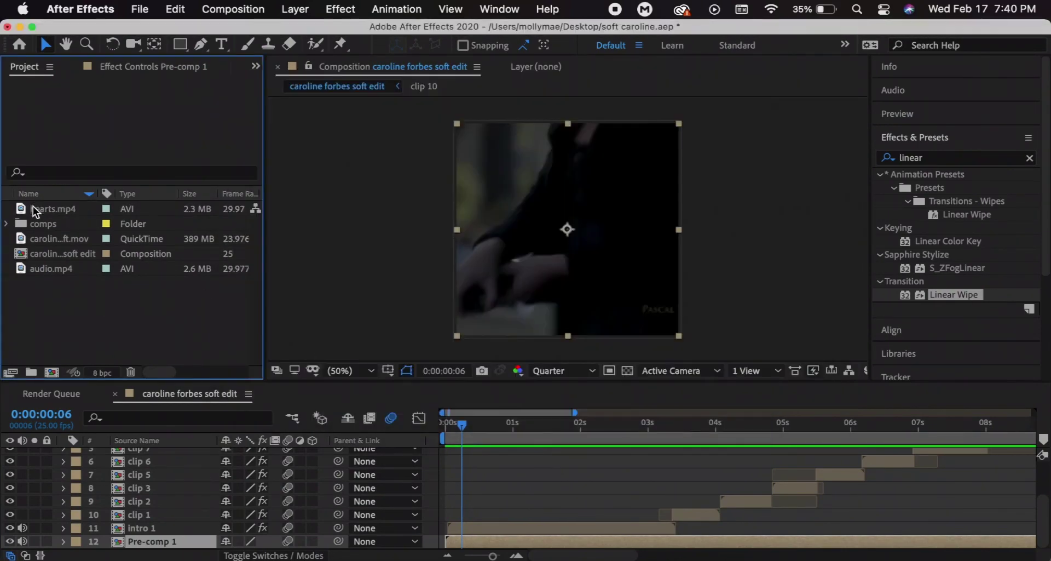
click(71, 210)
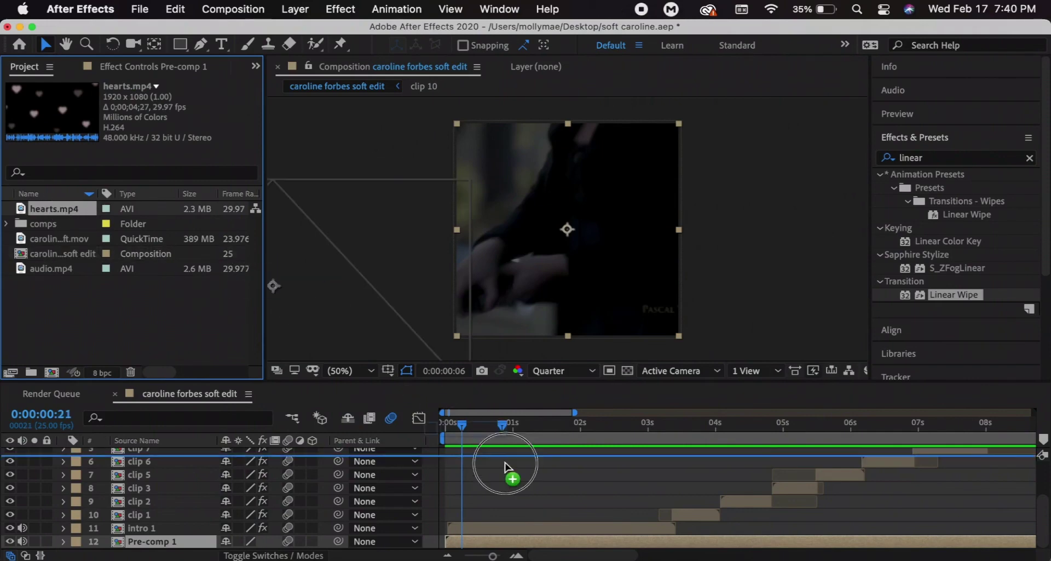
drag(469, 515, 466, 529)
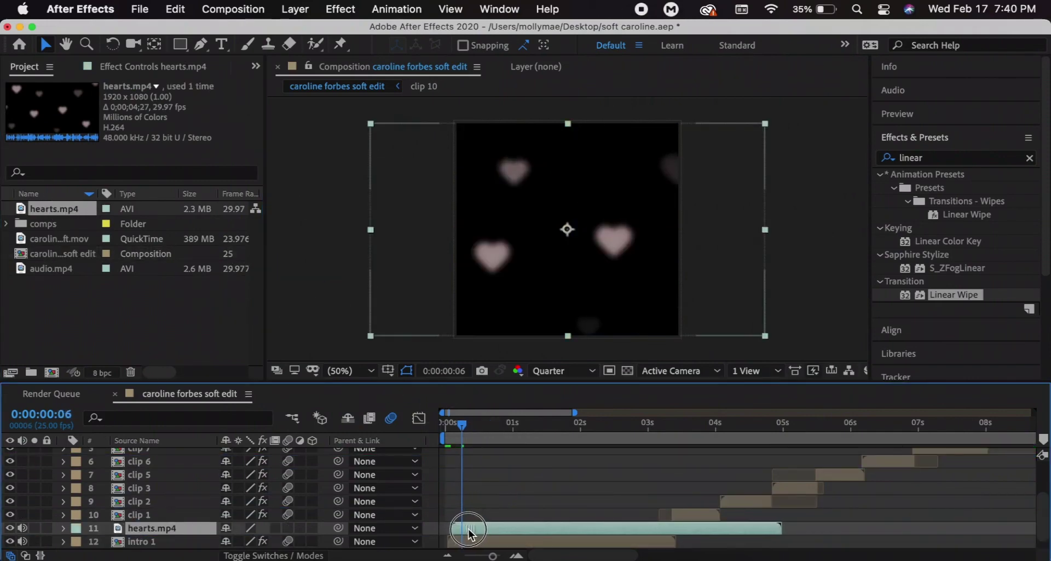
scroll(520, 528, down, 1)
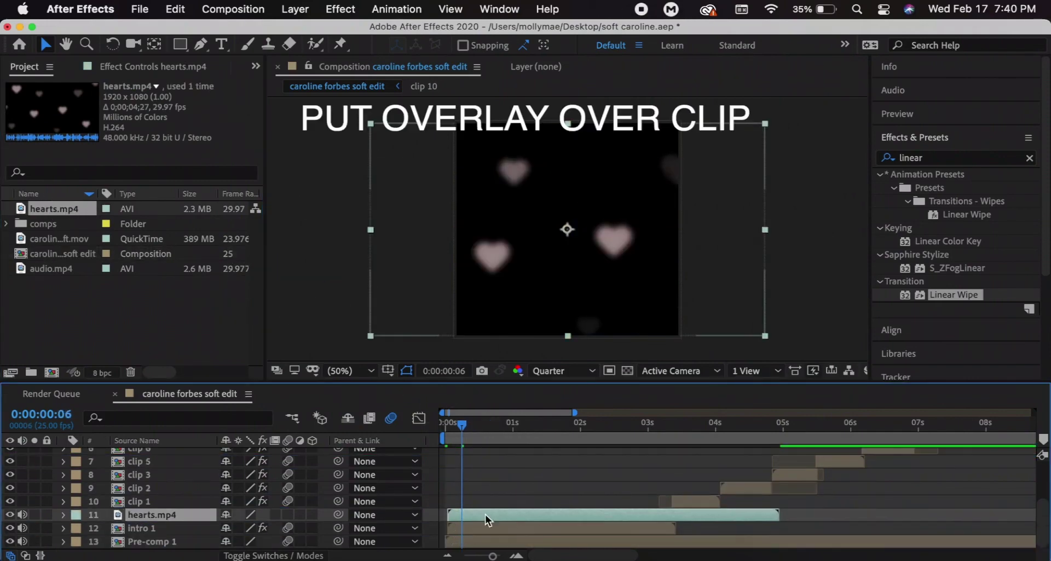
Set the hearts.mp4 overlay's blending mode to Screen and trim its end to where intro 1 ends.
right_click(481, 517)
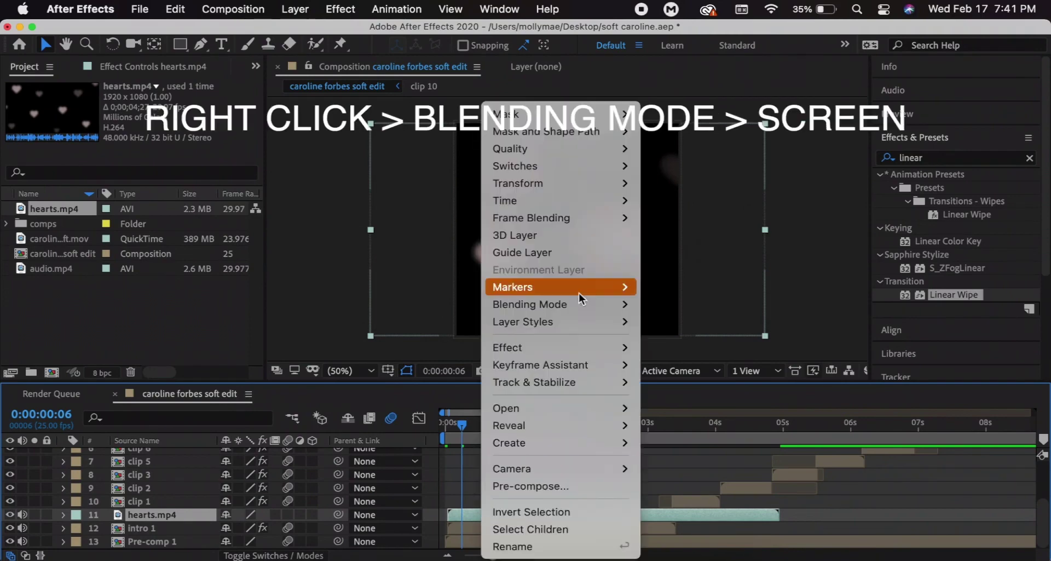
mouse_move(575, 305)
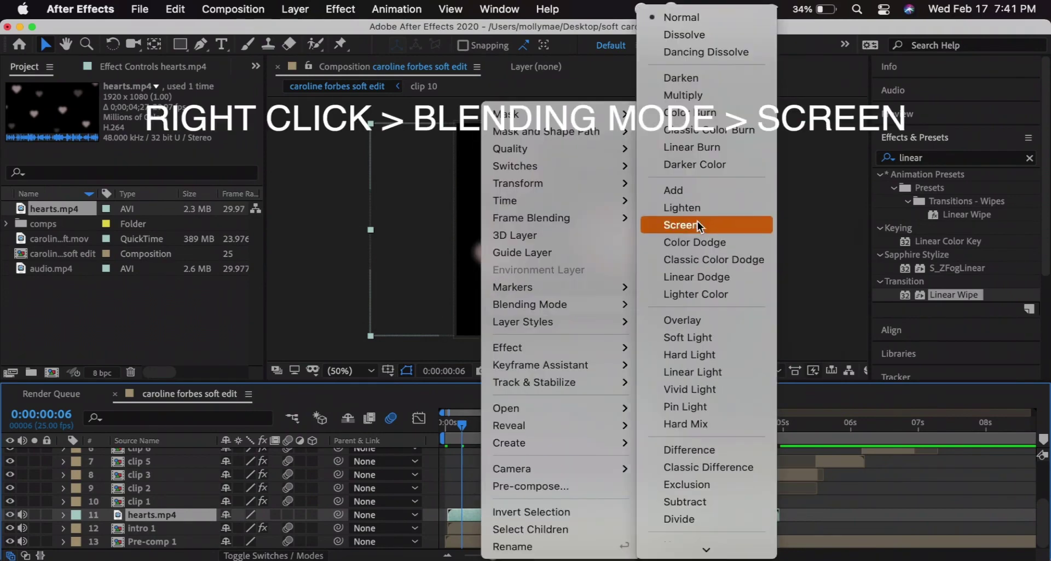
click(681, 225)
drag(607, 425, 676, 432)
click(718, 514)
click(448, 430)
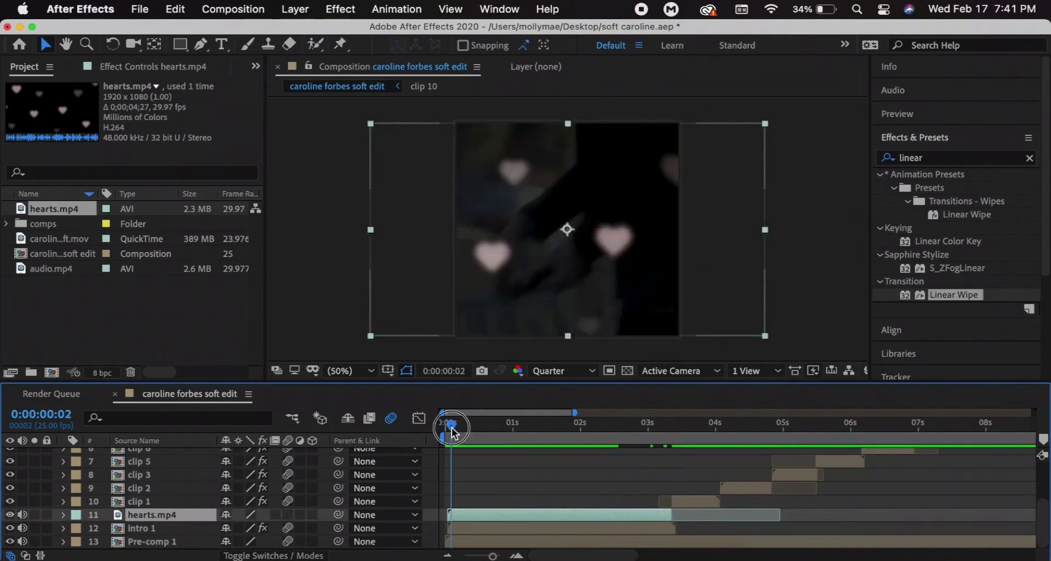
drag(448, 429, 477, 430)
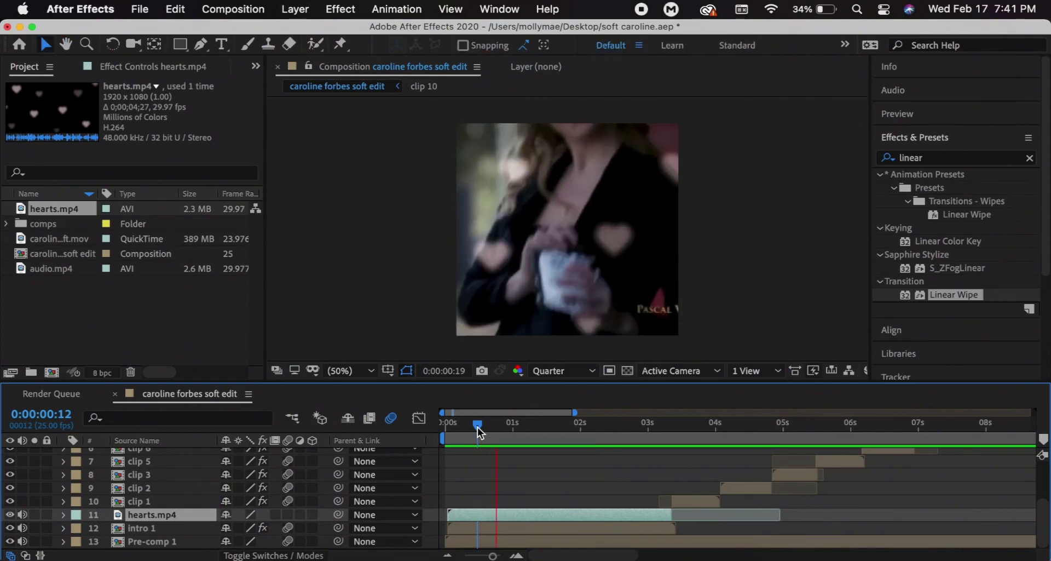
Add a two-line text layer reading B POSITIVE over intro 1 at 0:00:00:21.
drag(477, 427, 502, 427)
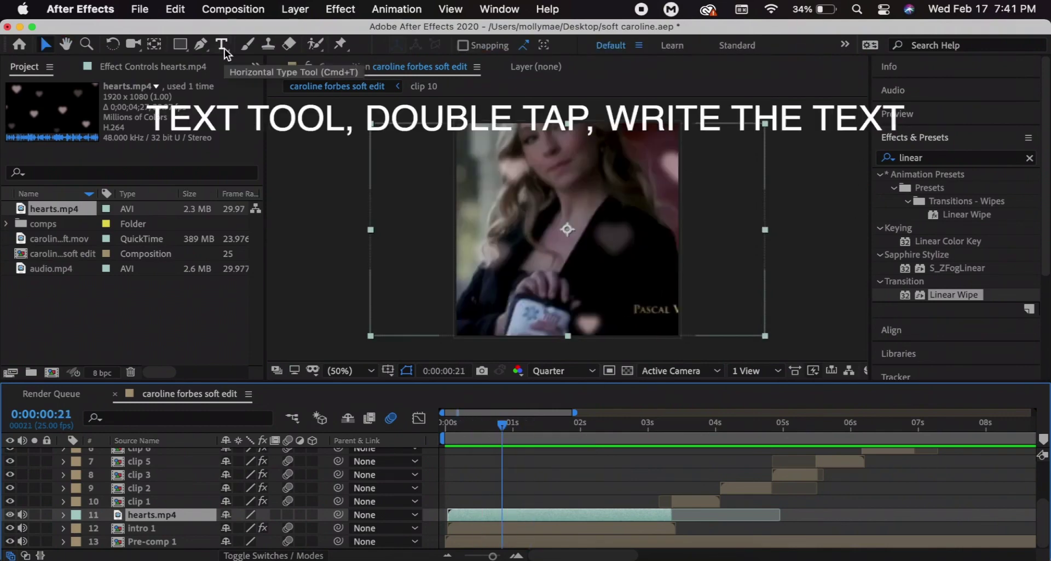
click(222, 45)
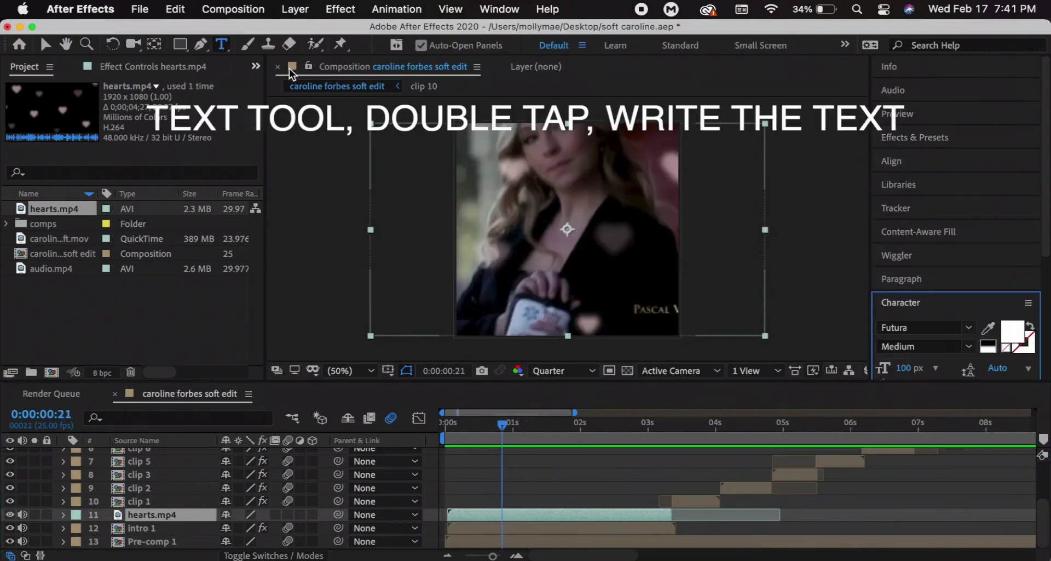
click(559, 208)
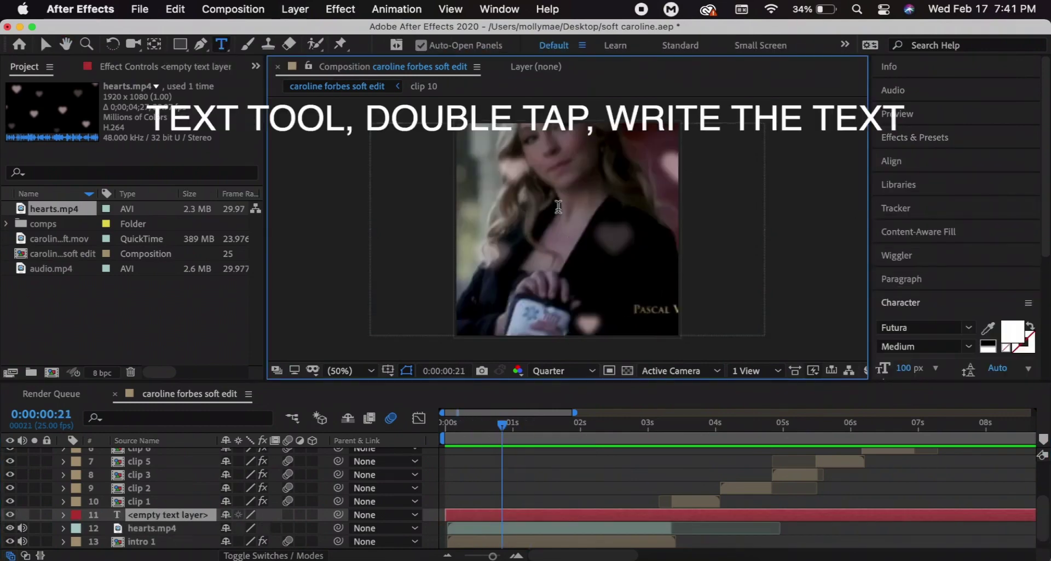
text(B POSITIVE)
Try a Quicksand B above the word Positive in Amalfi Coast at 123 px, adjusting the size of both lines.
click(969, 327)
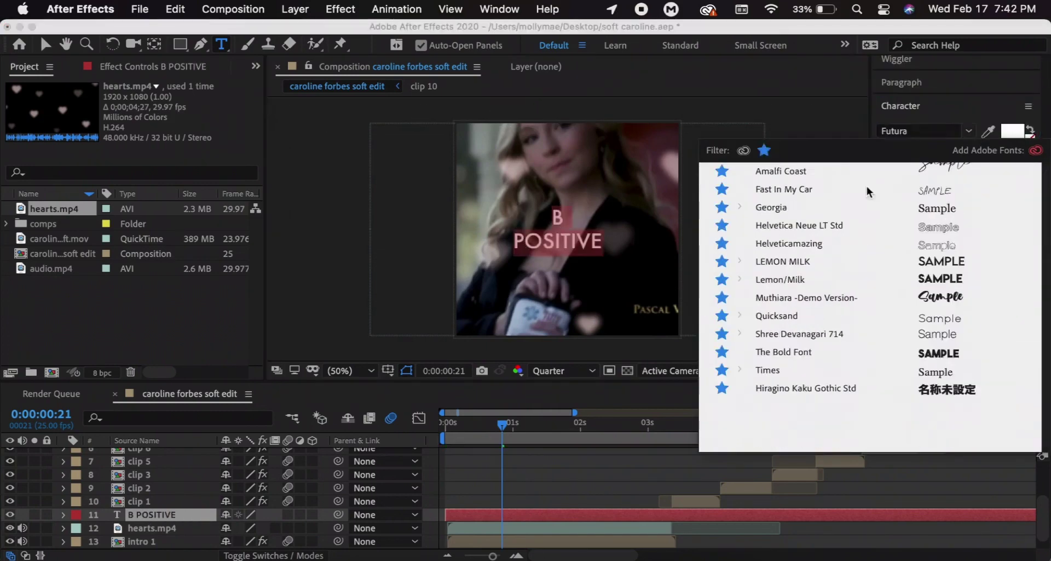
click(777, 315)
click(968, 131)
click(778, 170)
text(Positive)
drag(610, 244, 511, 229)
drag(903, 171, 915, 171)
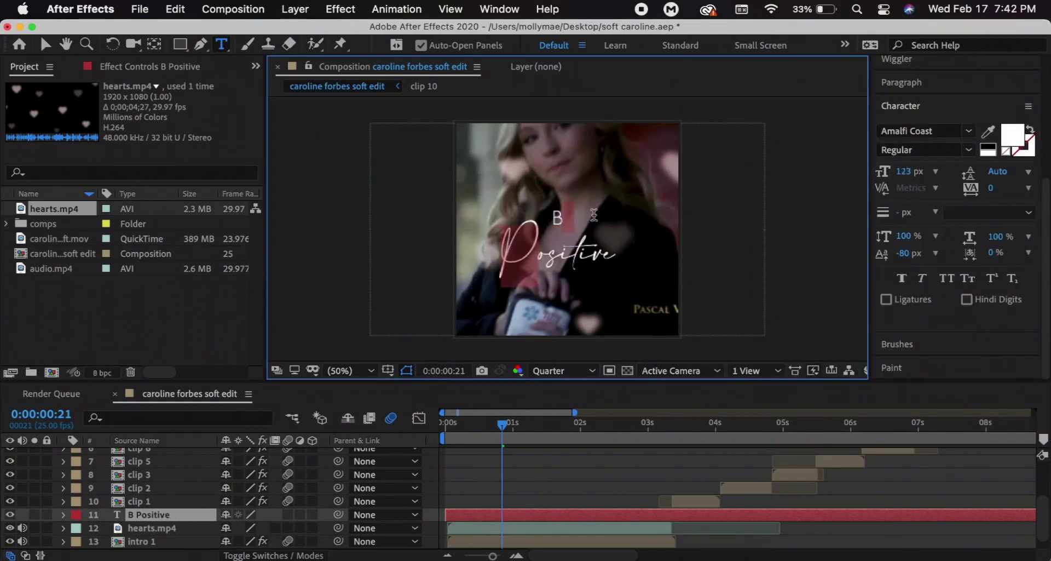
drag(565, 218, 548, 218)
drag(903, 171, 1012, 145)
Restyle the whole text in Quicksand Book at 100 px, with the second line retyped as POSITIVE.
drag(610, 244, 548, 218)
click(935, 171)
click(920, 413)
click(969, 131)
click(937, 222)
double_click(557, 237)
text(POSITIVE)
drag(595, 241, 548, 218)
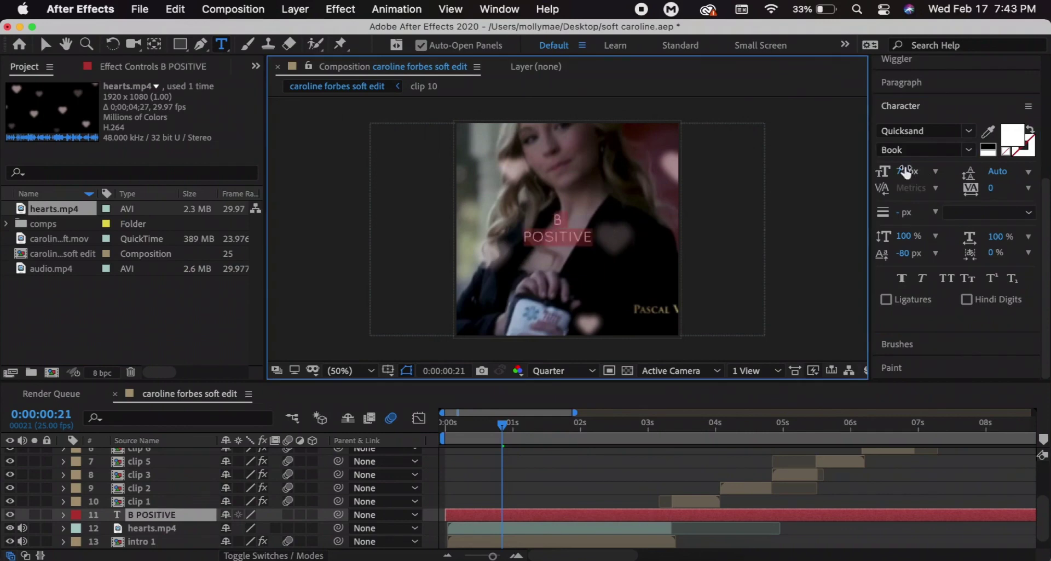
drag(905, 171, 920, 171)
click(605, 240)
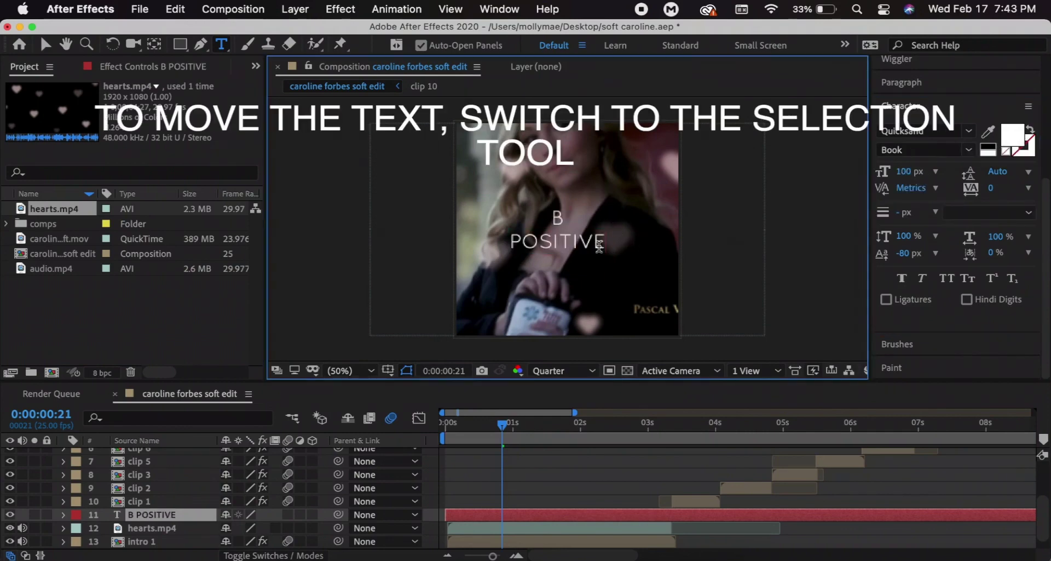
Reposition the B POSITIVE text over the dark jacket in the frame's lower right and start its layer at 0:00:00:22.
click(46, 45)
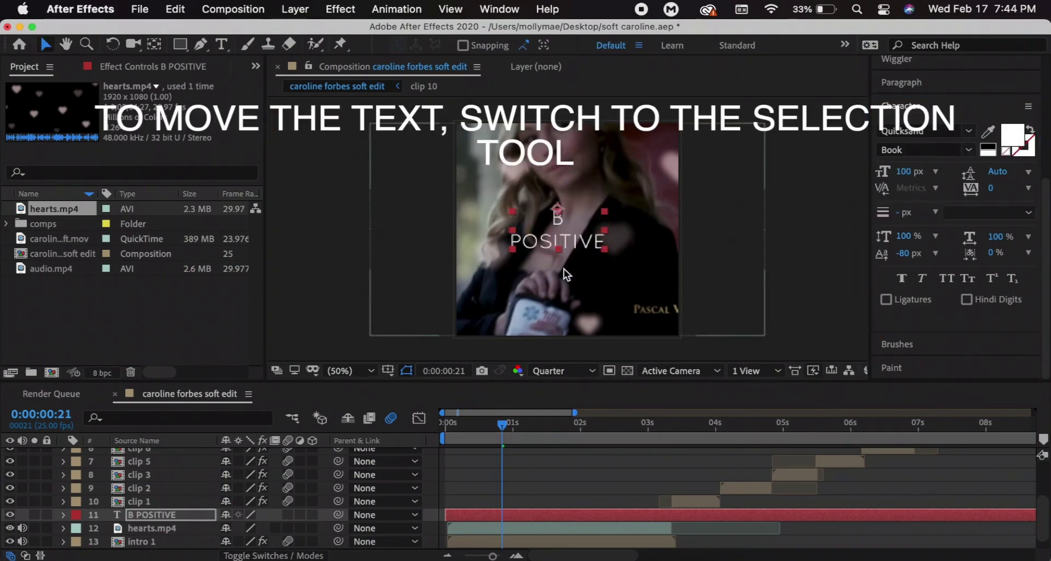
drag(590, 244, 630, 225)
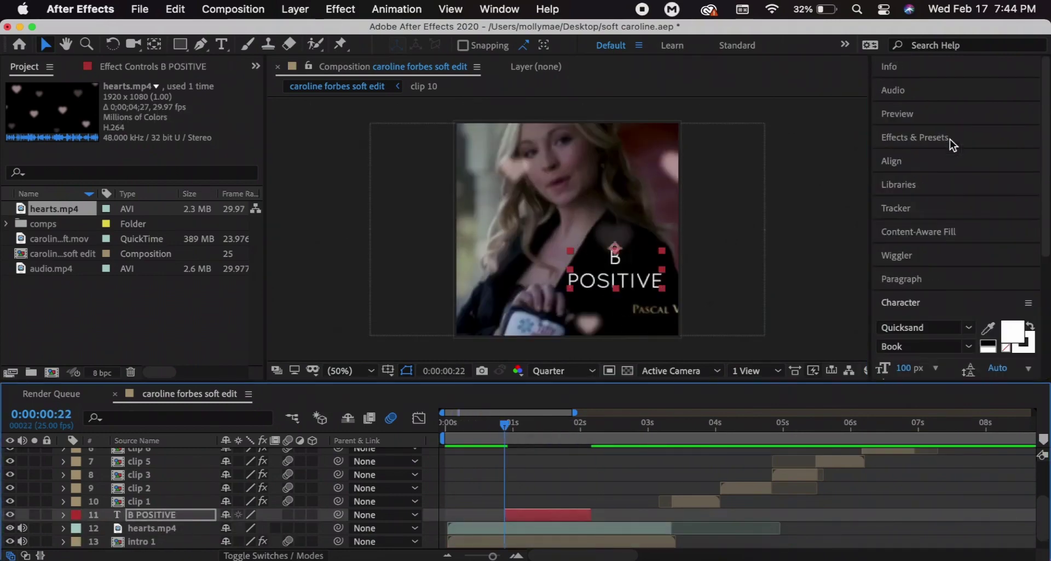
Find the Typewriter text animation preset and apply it to the B POSITIVE layer at 0:00:00:22.
click(947, 137)
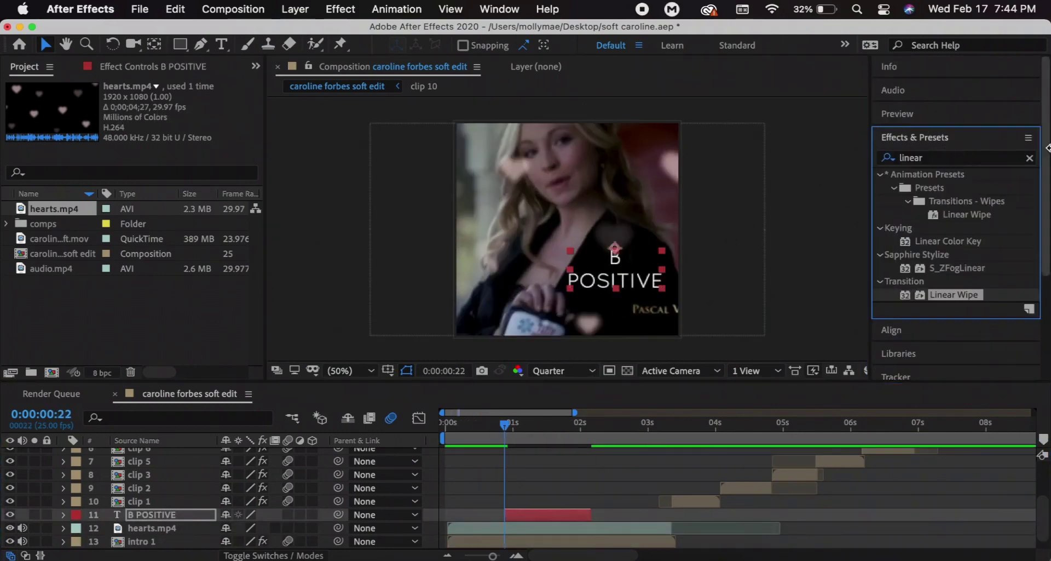
click(981, 157)
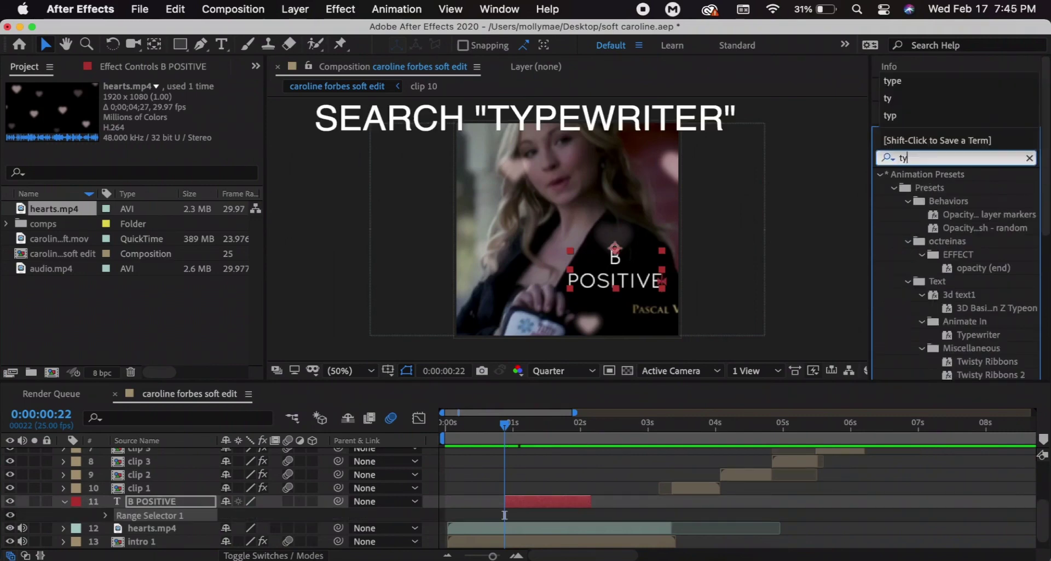
text(w)
click(975, 227)
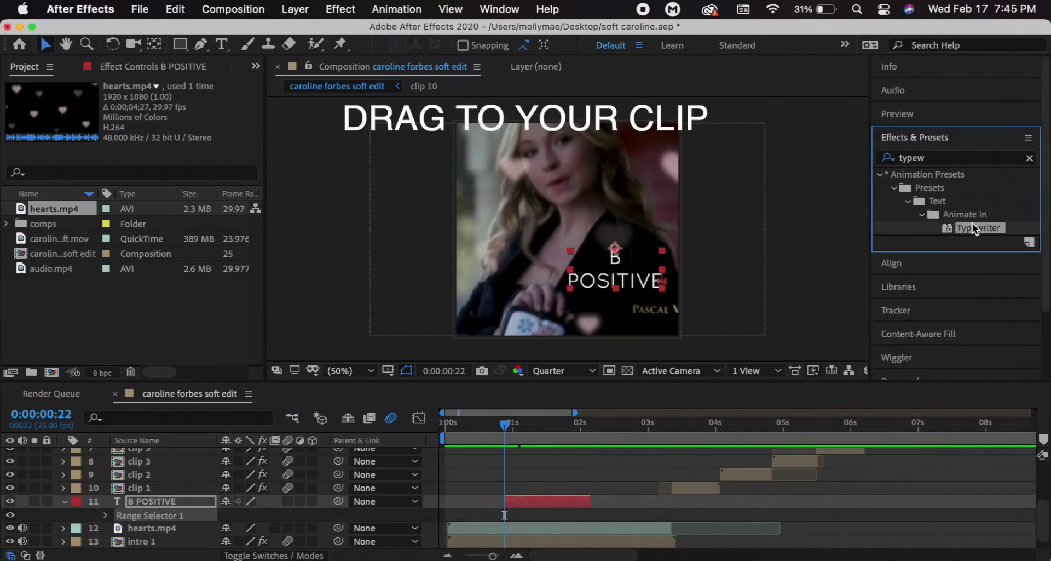
drag(986, 230, 561, 500)
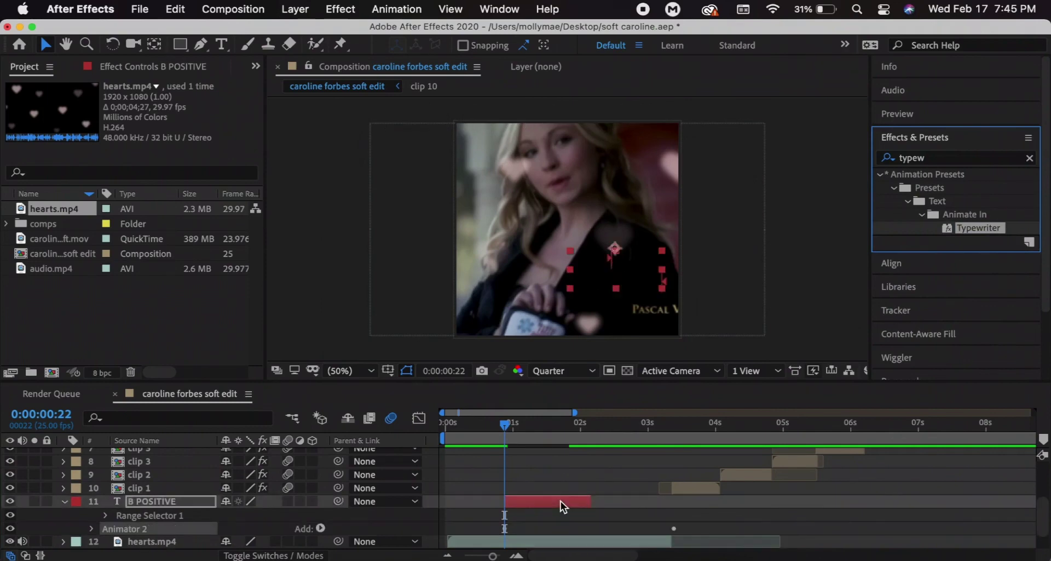
Move the Typewriter animation's second Start keyframe to about 0:00:01:10 and preview the text from 0:00:00:22.
click(563, 501)
key(u)
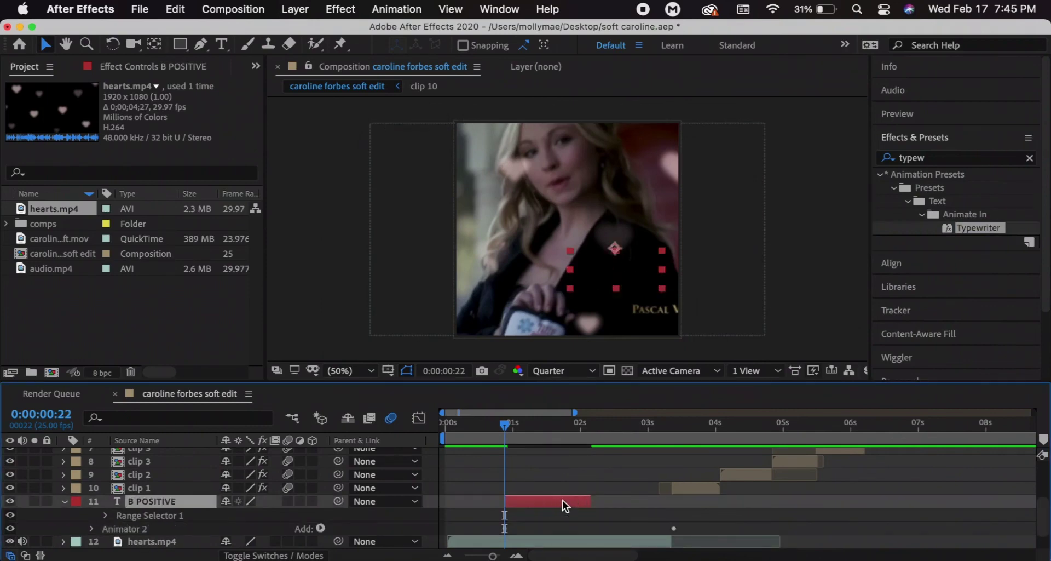
click(674, 528)
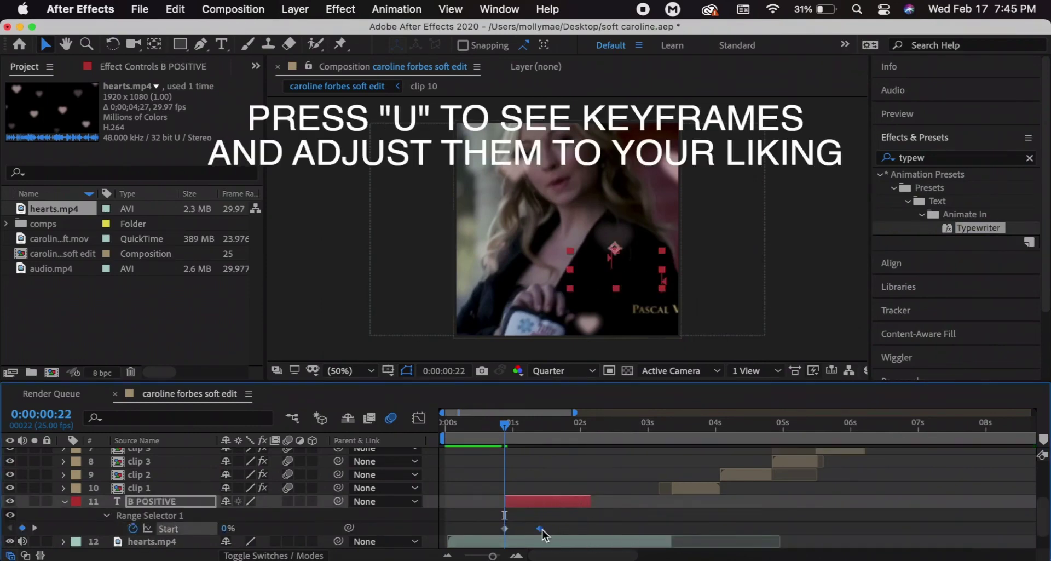
drag(543, 534, 544, 533)
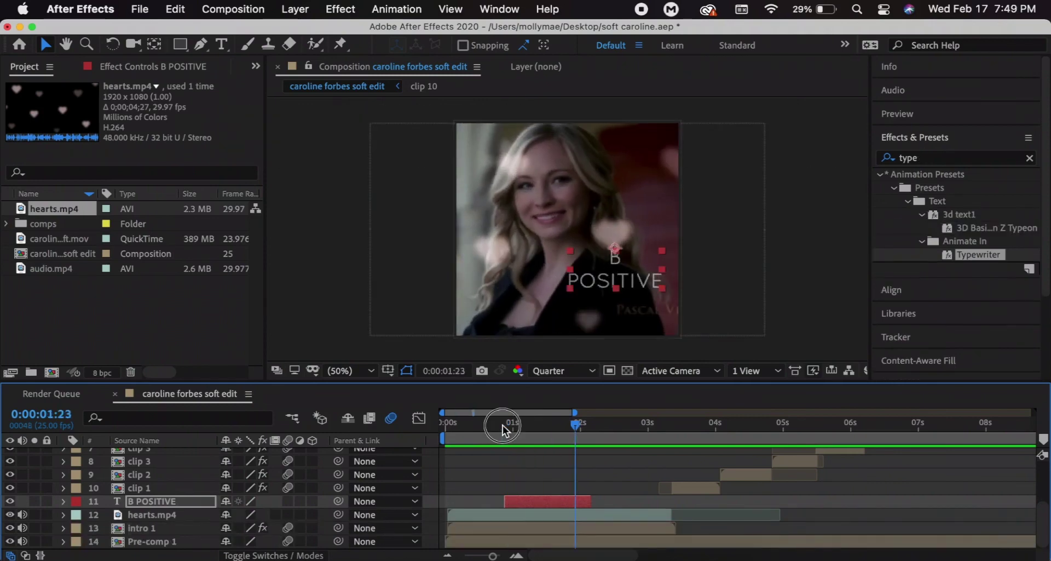
click(508, 426)
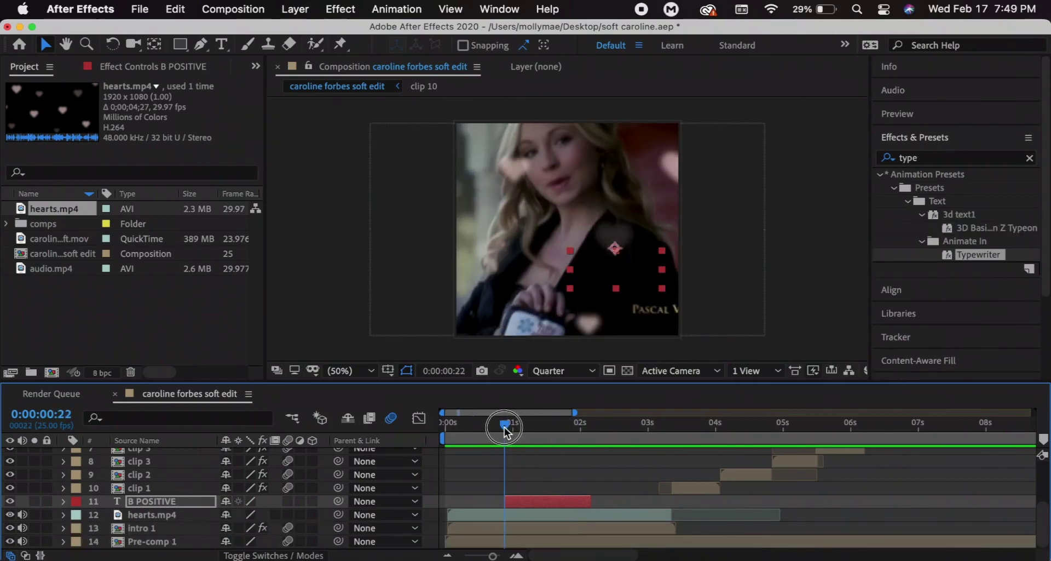
mouse_move(505, 426)
mouse_down()
mouse_move(524, 429)
mouse_move(504, 429)
mouse_up()
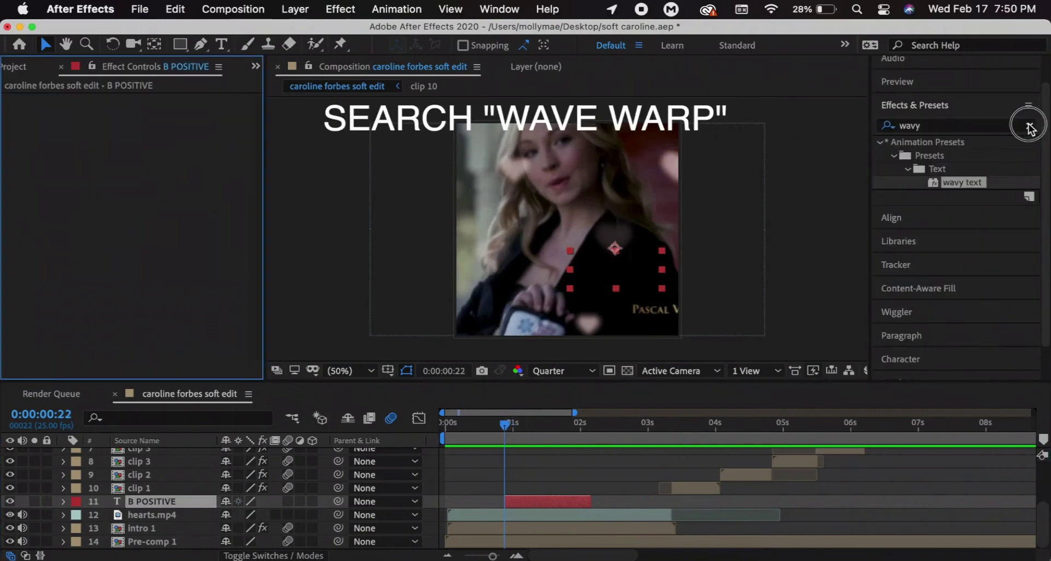
Apply the Wave Warp effect to the B POSITIVE text layer and set its Wave Height to -15.
click(1029, 125)
text(wave wa)
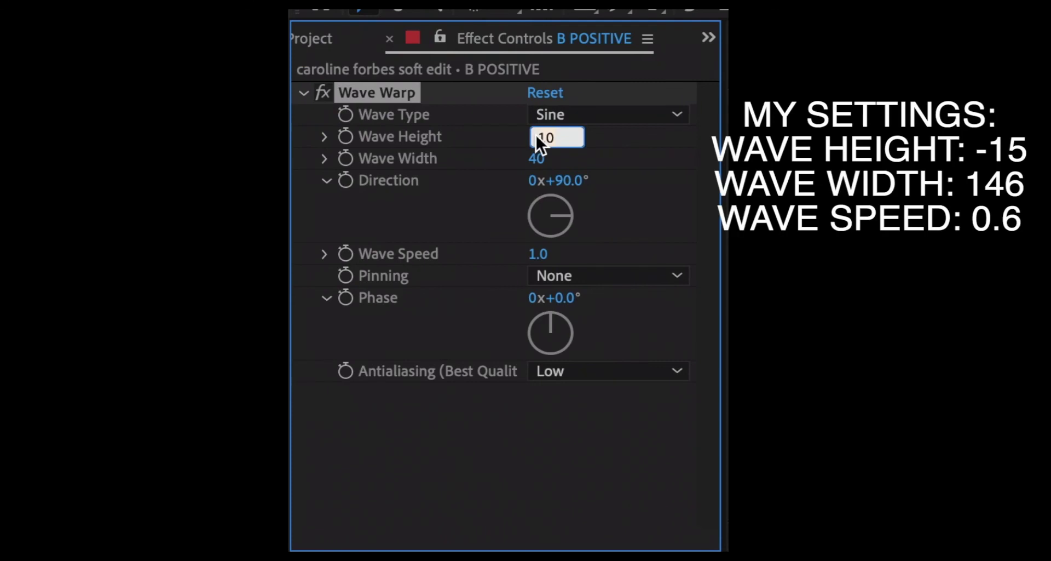
text(-1)
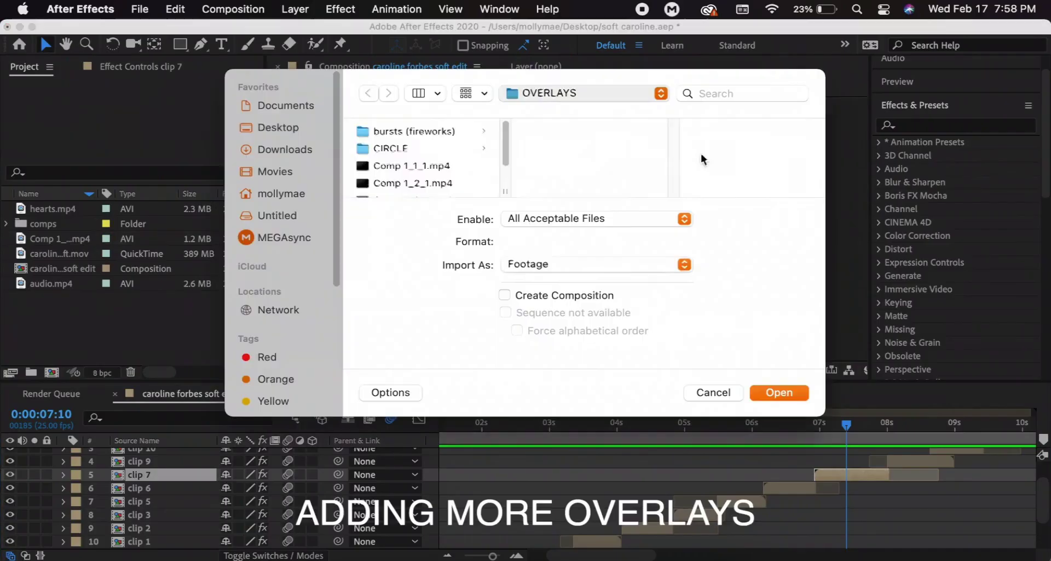
Import the Comp 1_1_1.mp4 overlay from the OVERLAYS folder and place it above clip 7.
click(459, 146)
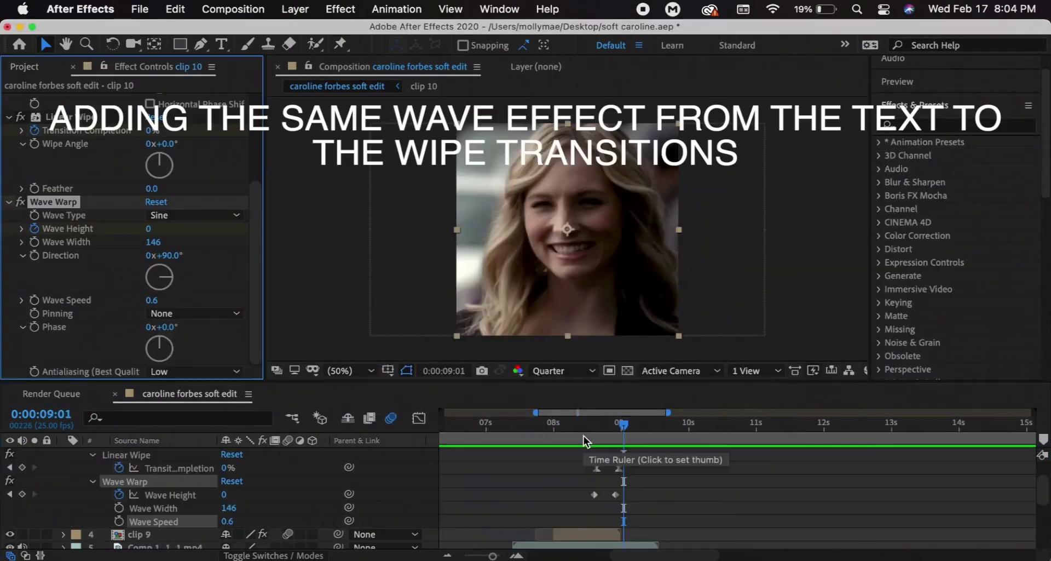
Move clip 10's second Wave Height keyframe slightly earlier, to about 0:00:08:21, and preview the wavy wipe transition.
click(583, 429)
key(space)
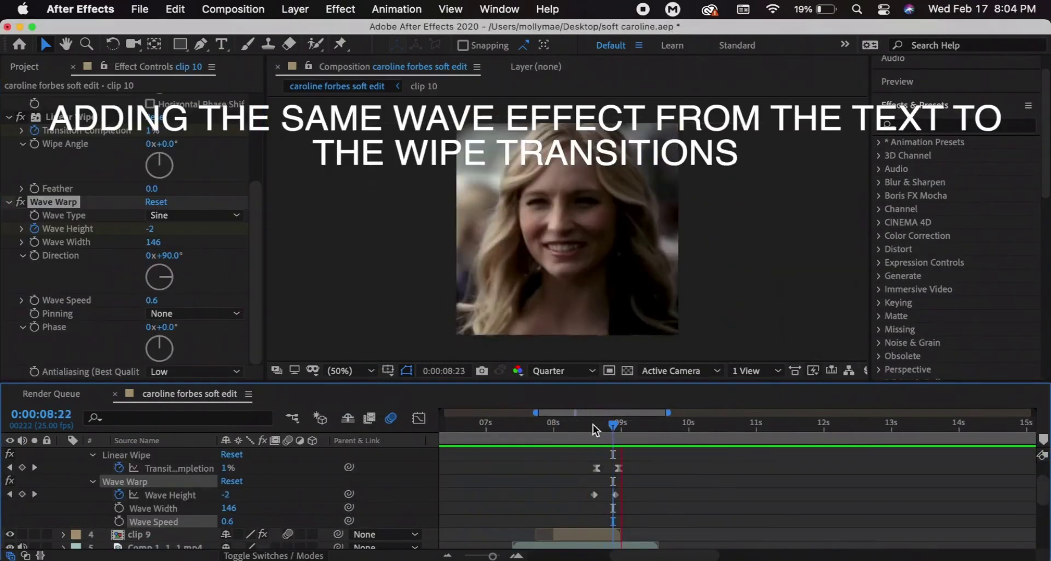
click(587, 429)
key(space)
drag(615, 496, 611, 495)
click(584, 429)
key(space)
click(579, 429)
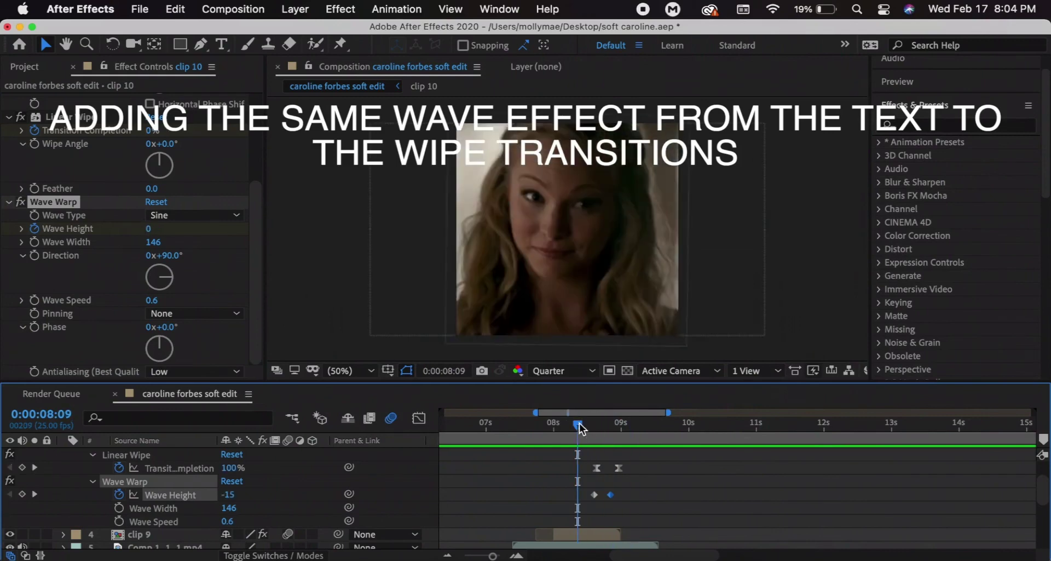
key(space)
drag(582, 424, 609, 424)
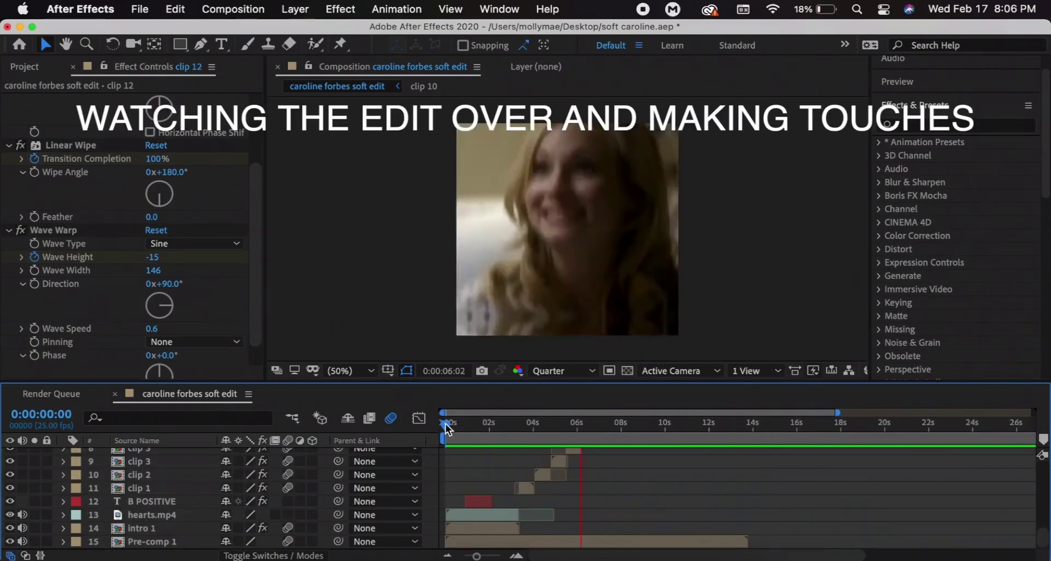
Add the pink bubbles.mp4 overlay to the timeline, adjust its layer options and raise it in the layer stack.
click(24, 66)
drag(62, 208, 580, 502)
right_click(580, 502)
click(783, 176)
drag(166, 501, 194, 470)
Shift the pink bubbles overlay earlier in the timeline and trim its end at the current time.
drag(580, 475, 562, 474)
click(524, 428)
key(alt+])
Find the Brightness & Contrast effect and apply it to clip 1 at 0:00:03:09.
mouse_move(529, 429)
mouse_down()
mouse_move(472, 426)
mouse_move(521, 437)
mouse_up()
scroll(636, 530, down, 2)
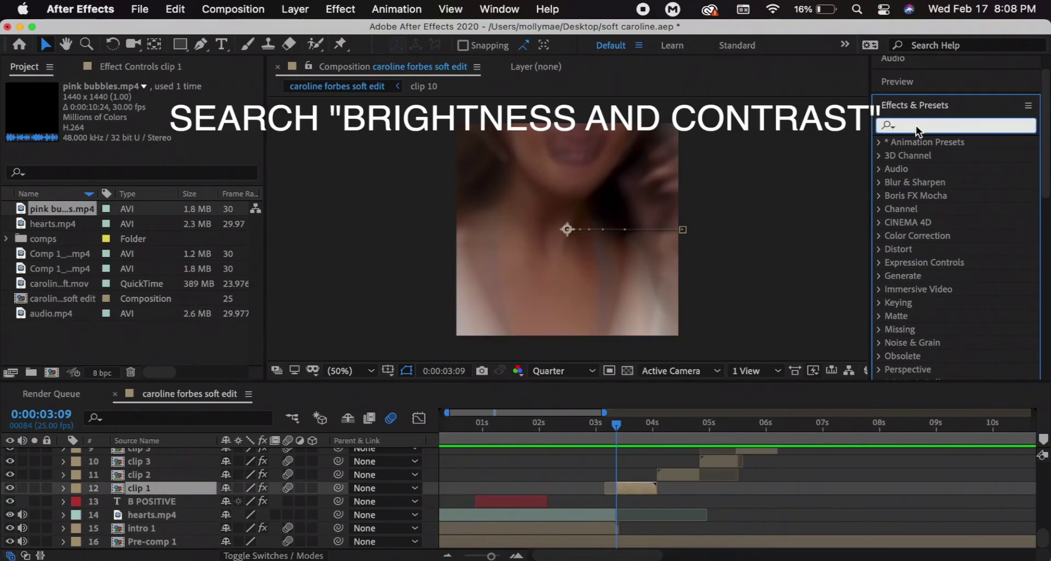
text(b)
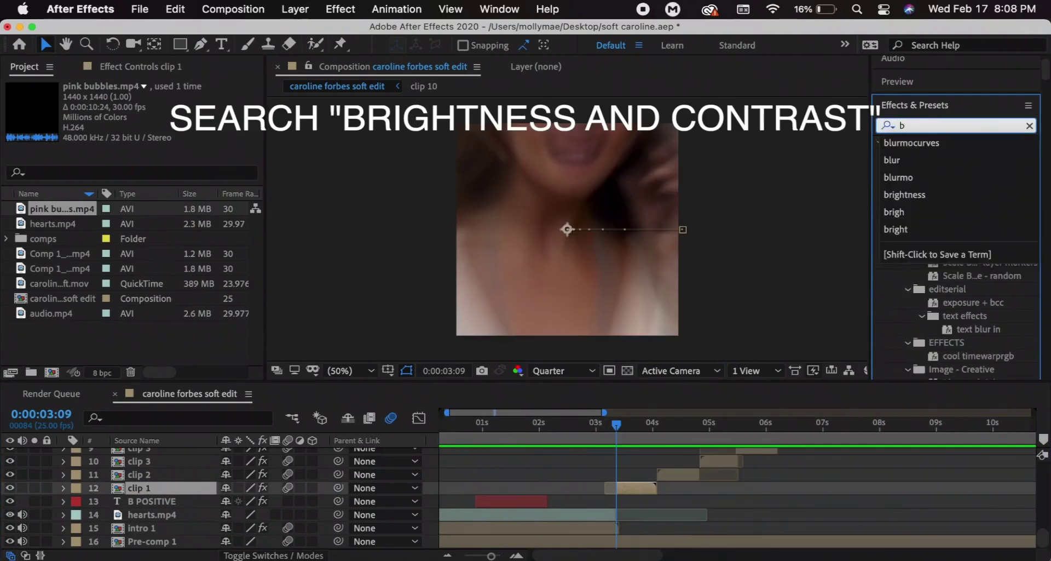
text(rightness)
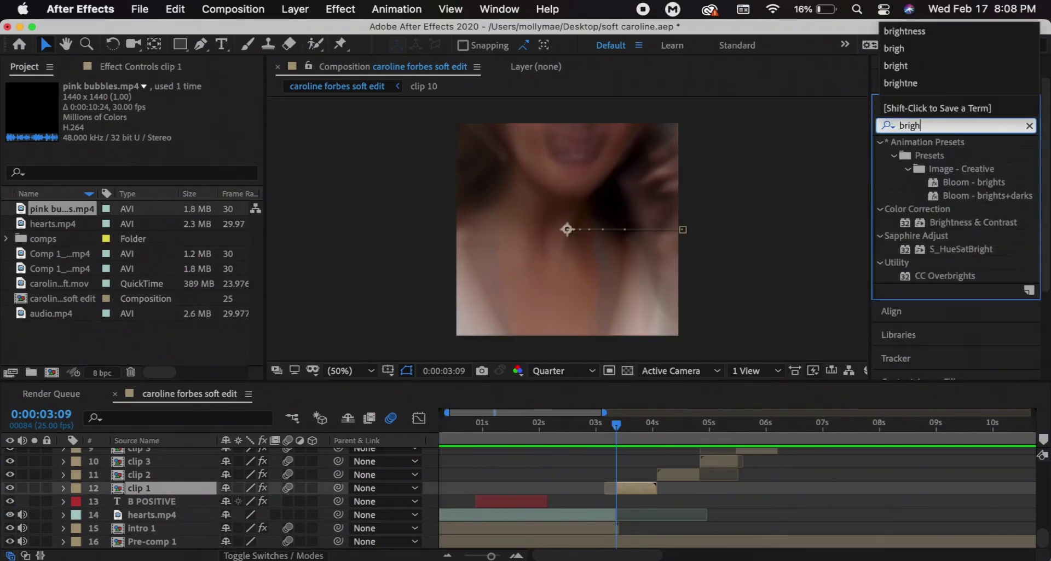
click(962, 159)
drag(963, 158, 643, 485)
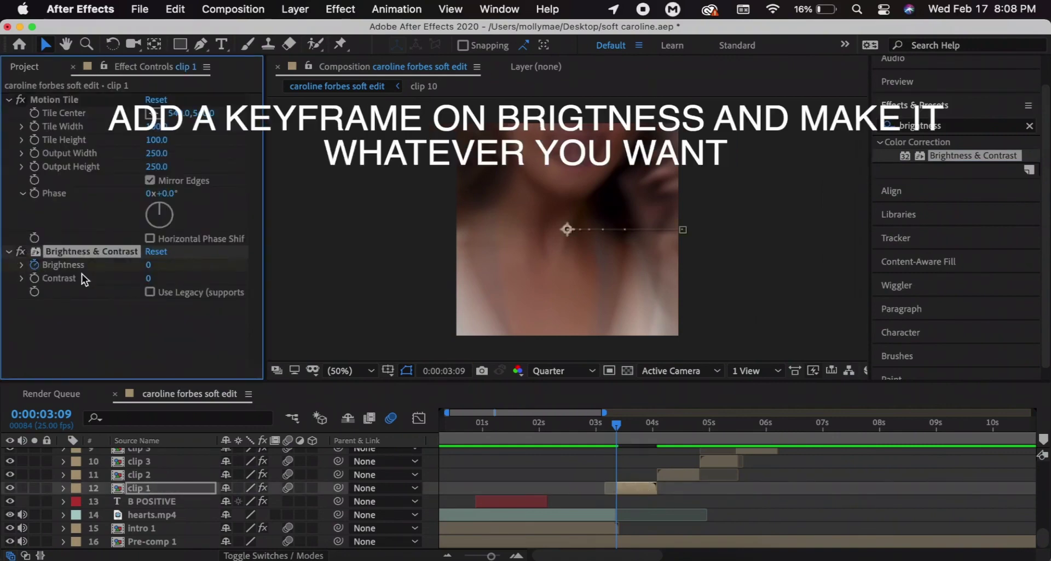
Keyframe clip 1's Brightness from 120 at 0:00:03:09 to 0 at 0:00:03:13 and preview the flash.
text(1)
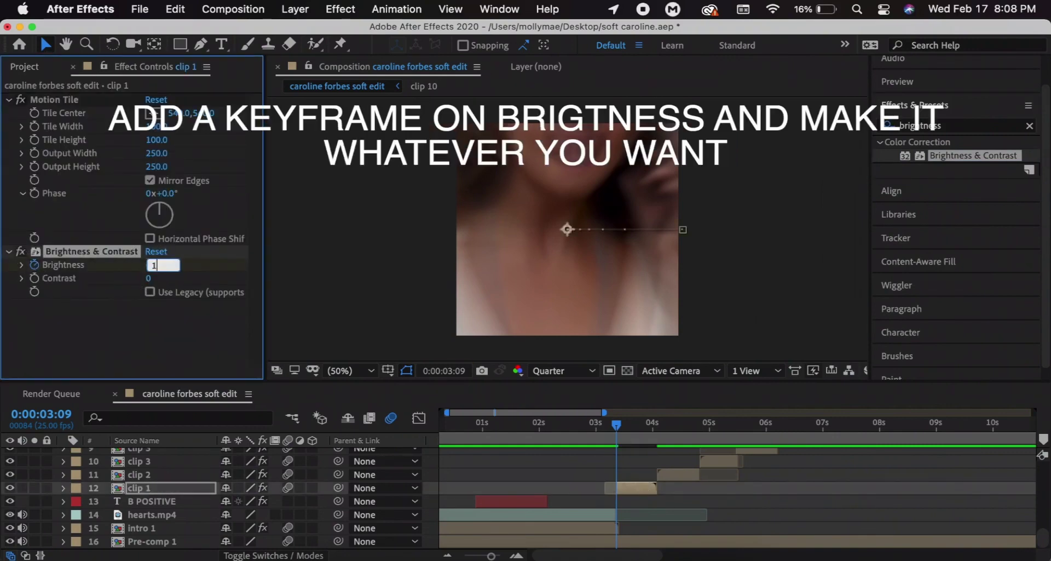
text(20)
key(Return)
click(626, 425)
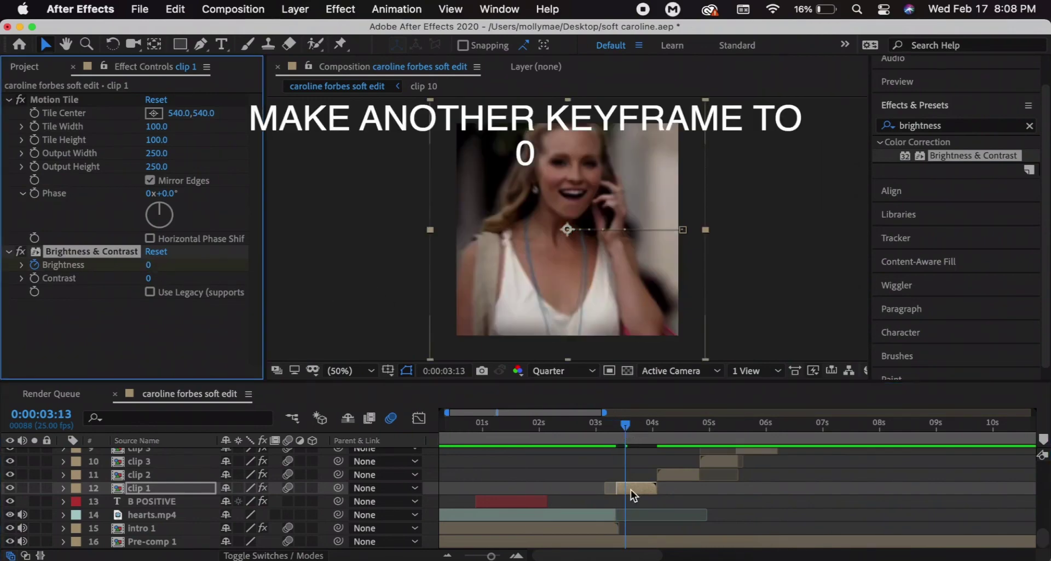
key(u)
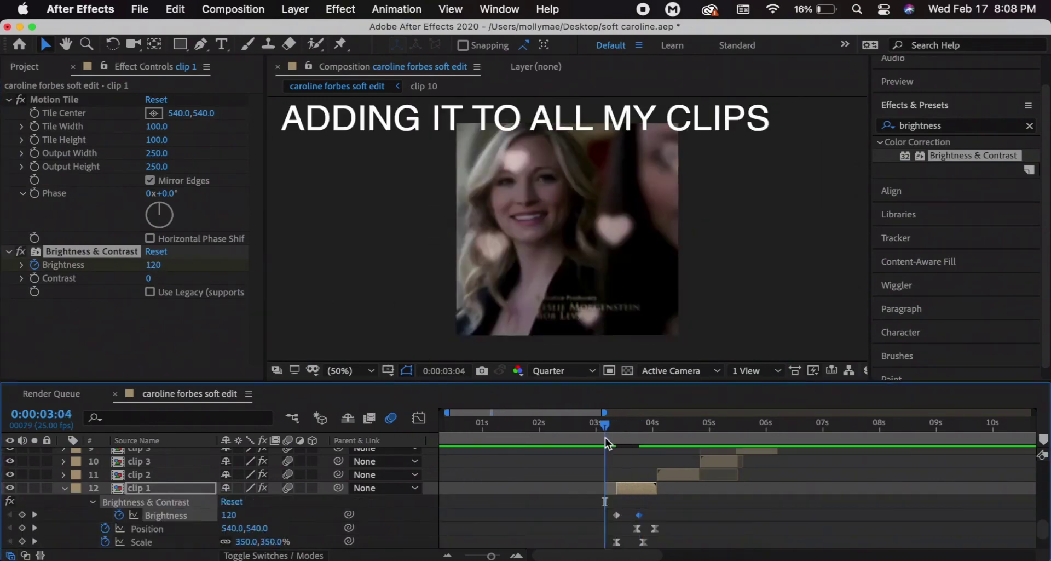
drag(605, 439, 613, 437)
key(space)
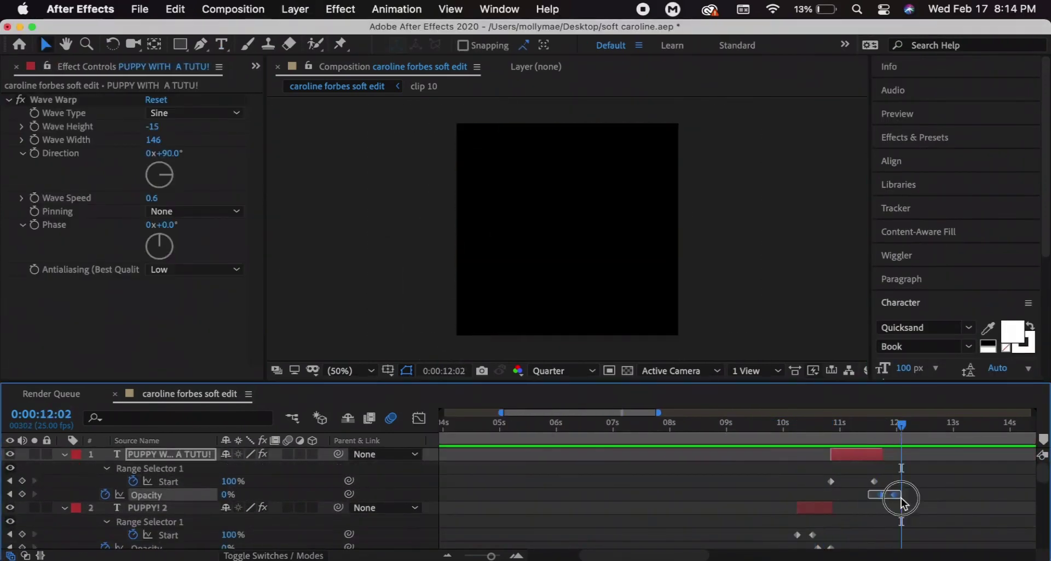
Preview the PUPPY text layers together with the hearts overlay on clip 11.
click(471, 422)
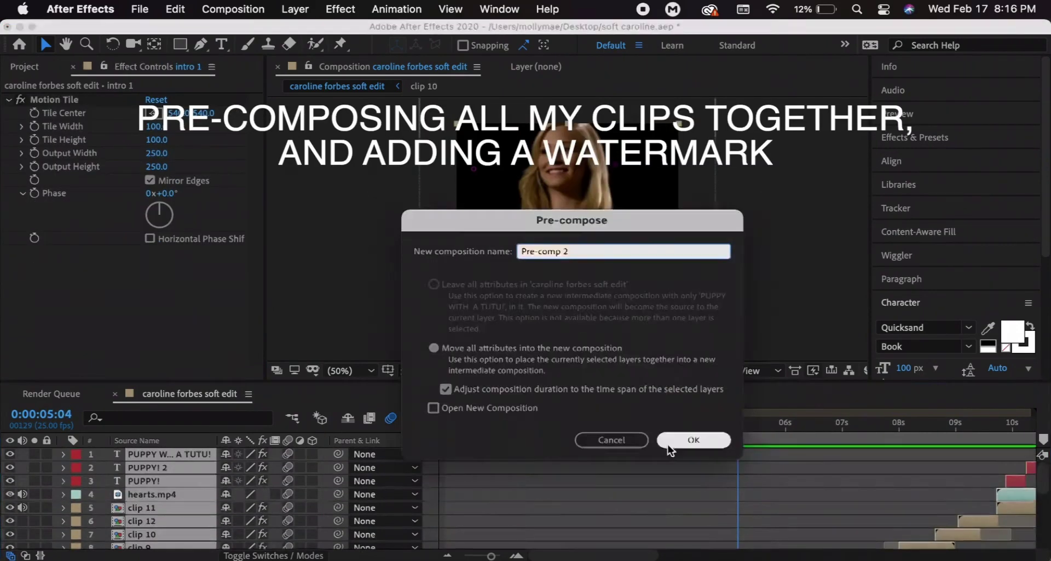
click(673, 441)
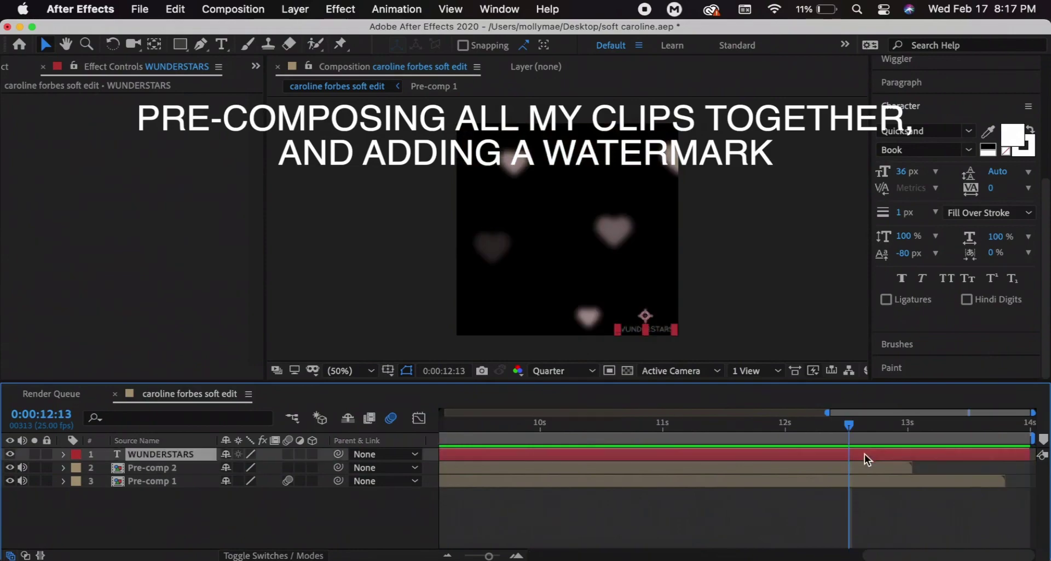
Add a second WUNDERSTARS text at 100 px and full opacity in the frame's center from 0:00:12:13, and preview the edit.
click(636, 305)
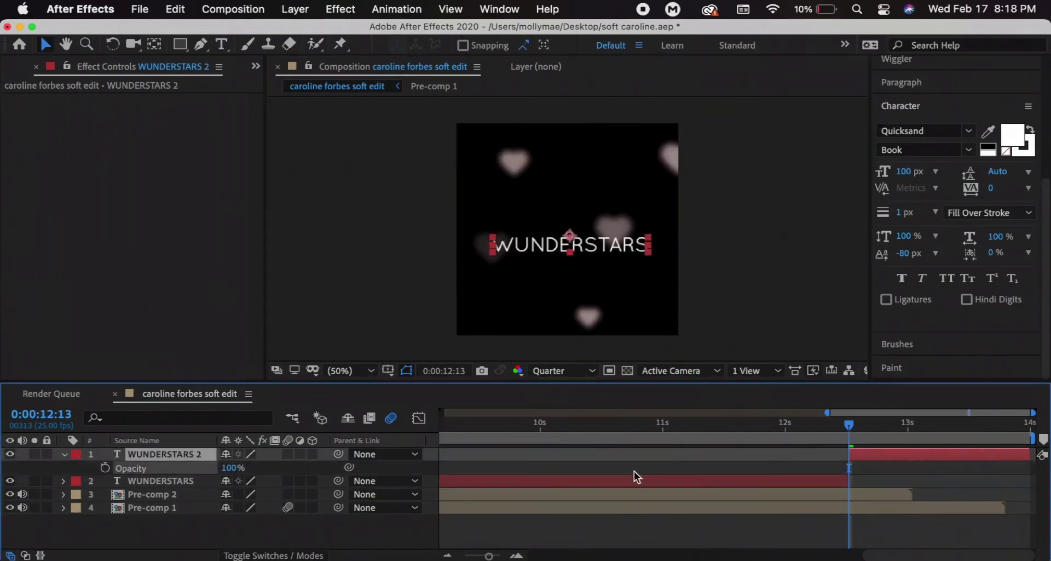
click(564, 438)
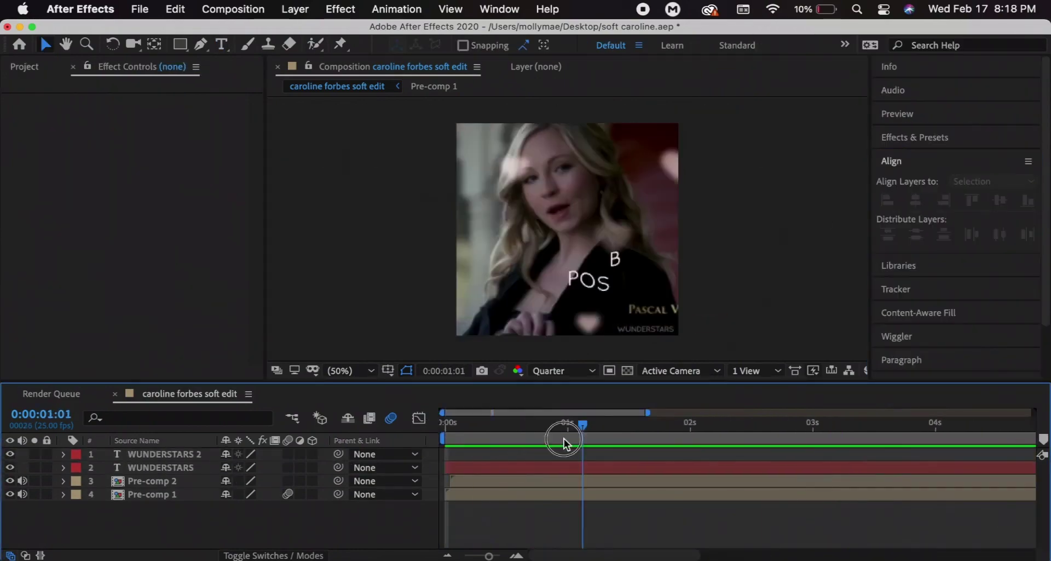
click(468, 429)
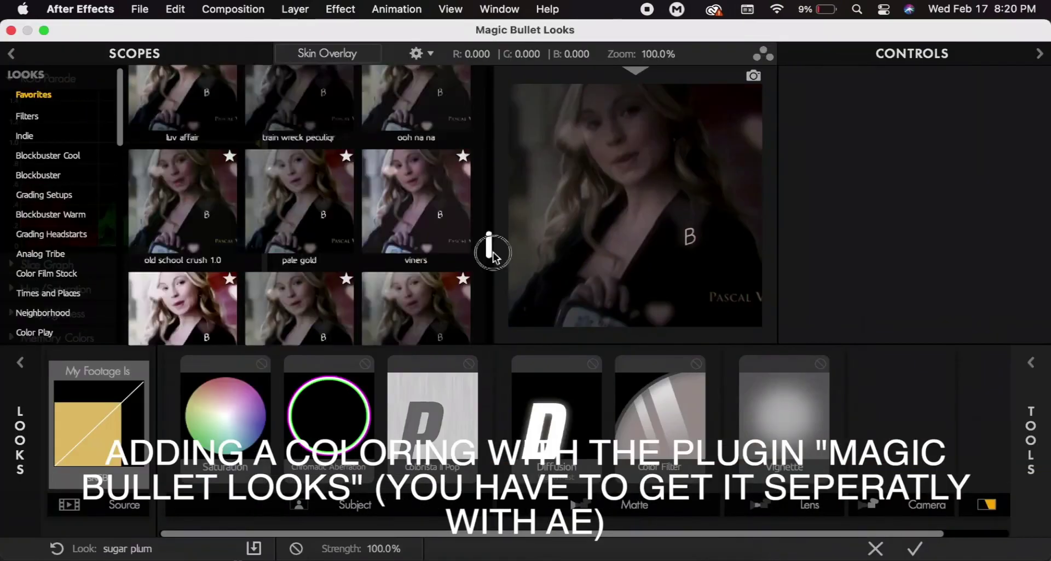
Choose the friendly look from the favorites in Magic Bullet Looks to color the edit.
click(317, 221)
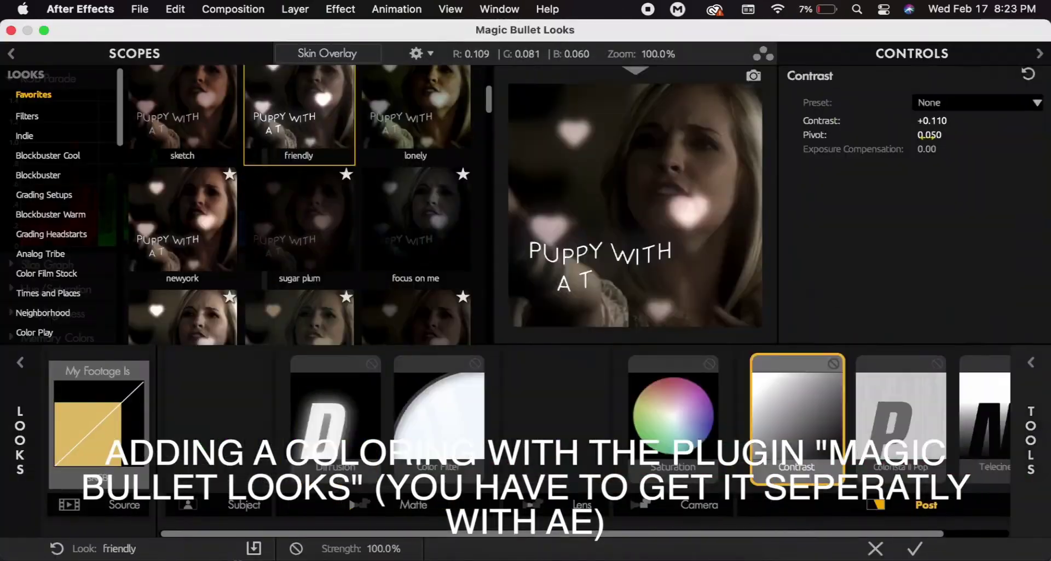